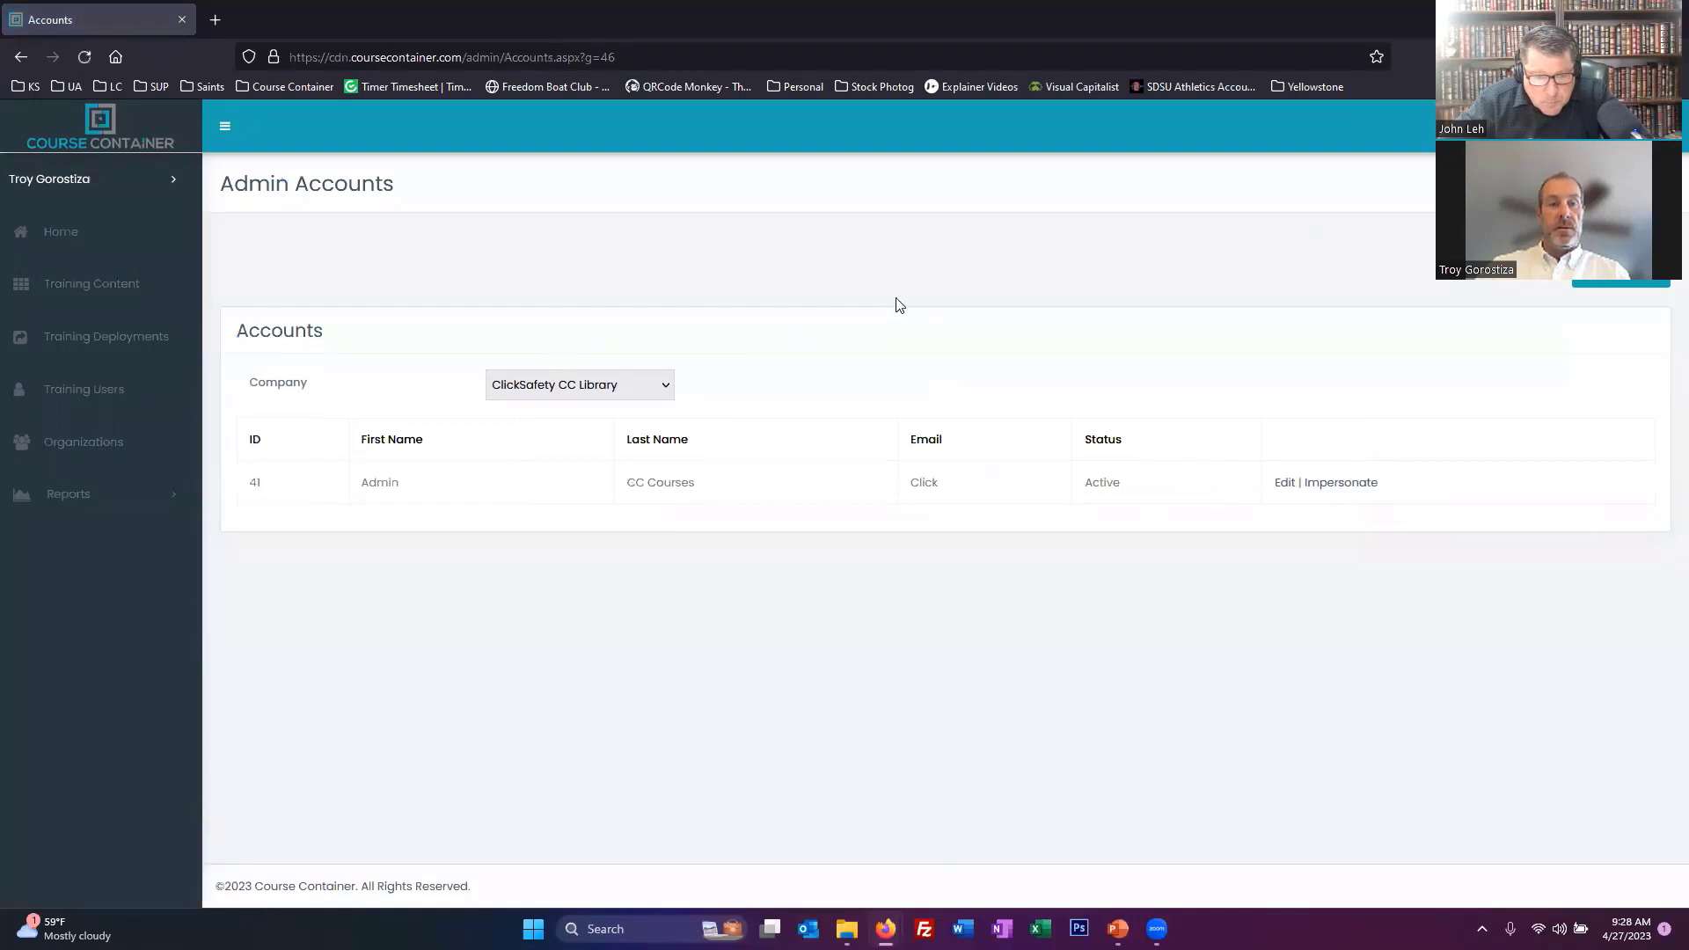
Impersonate the ClickSafety CC Library admin account to view its dashboard, and return to the main admin account
left_click(1339, 483)
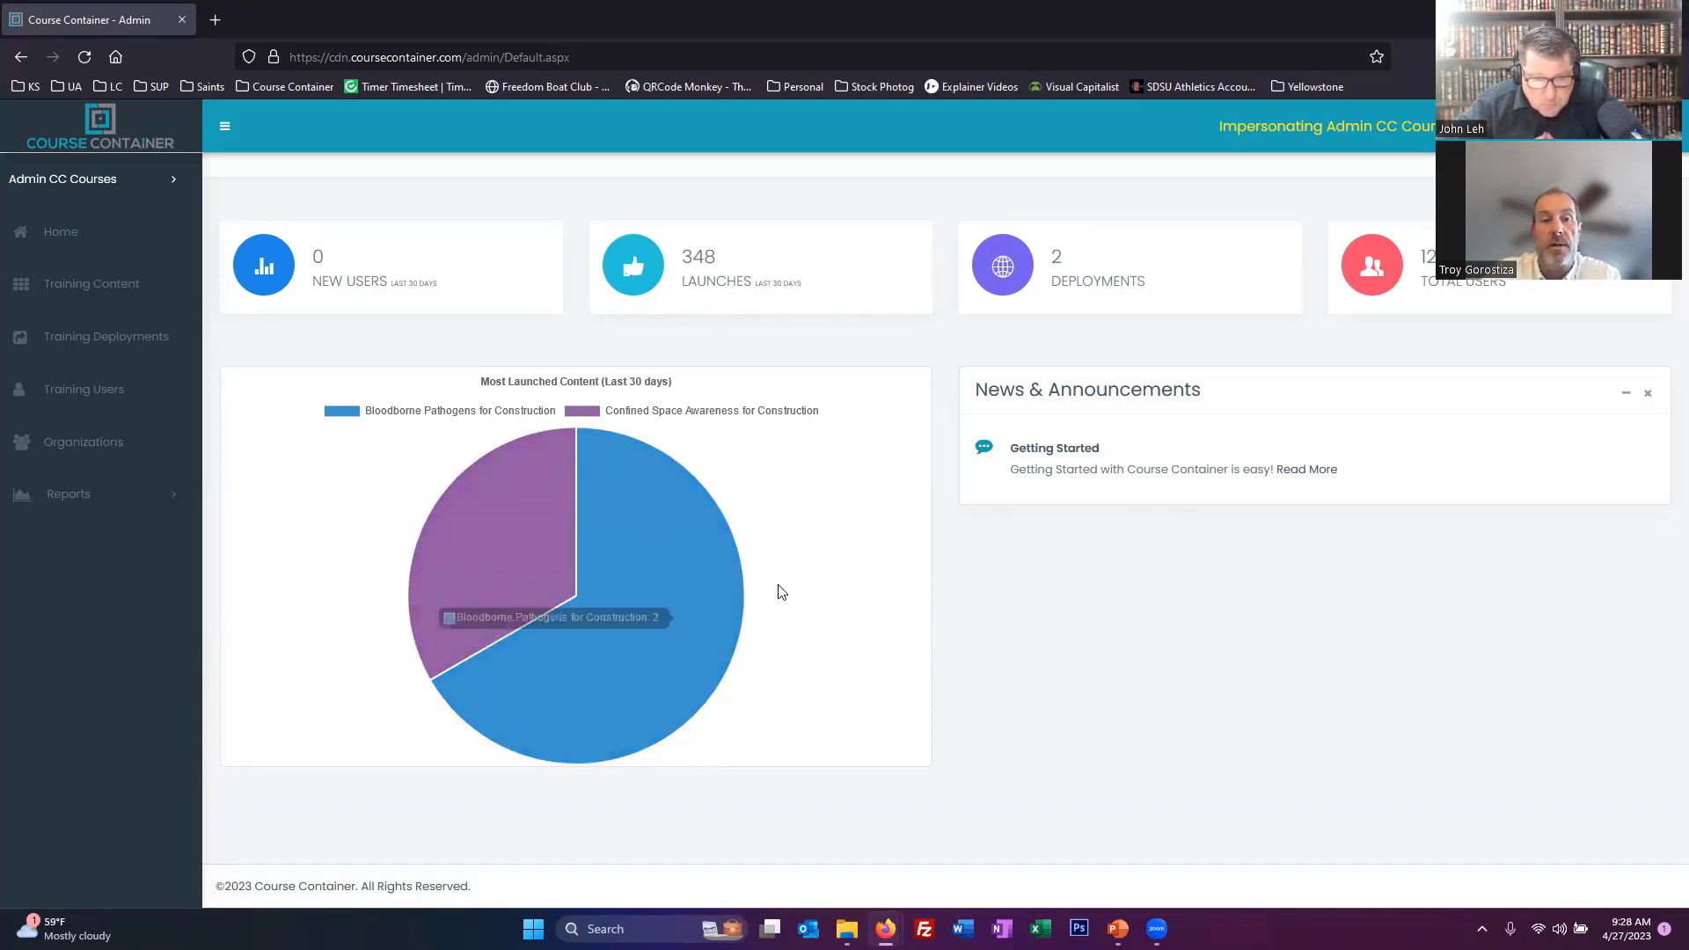
left_click(104, 179)
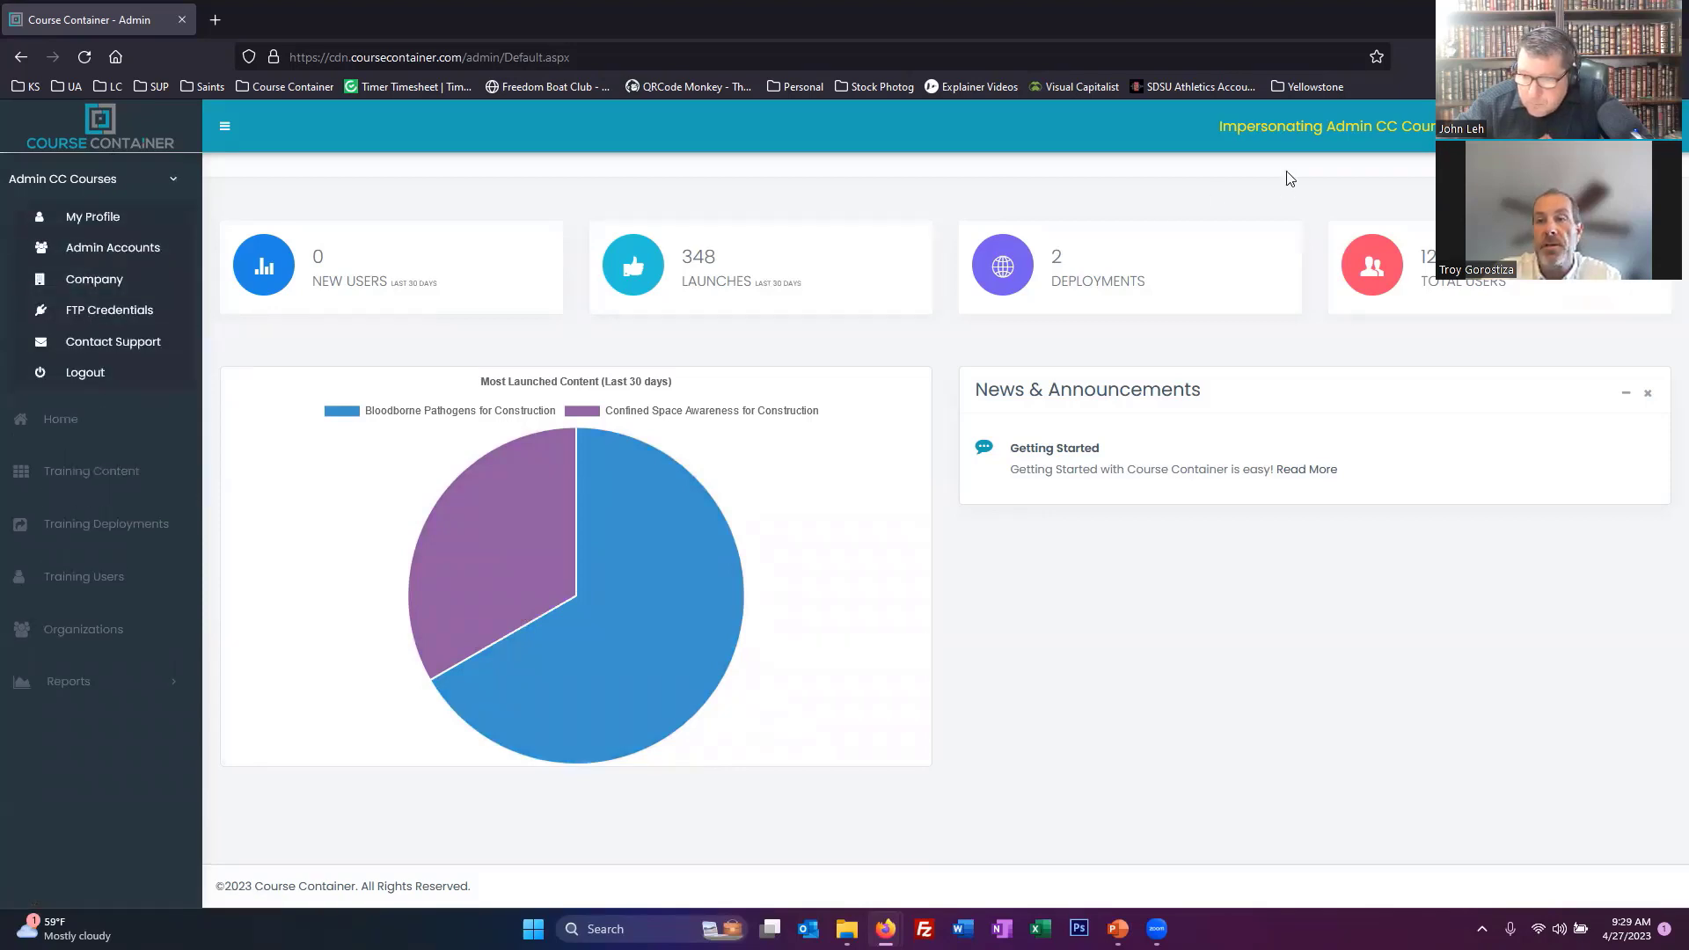
left_click(1310, 126)
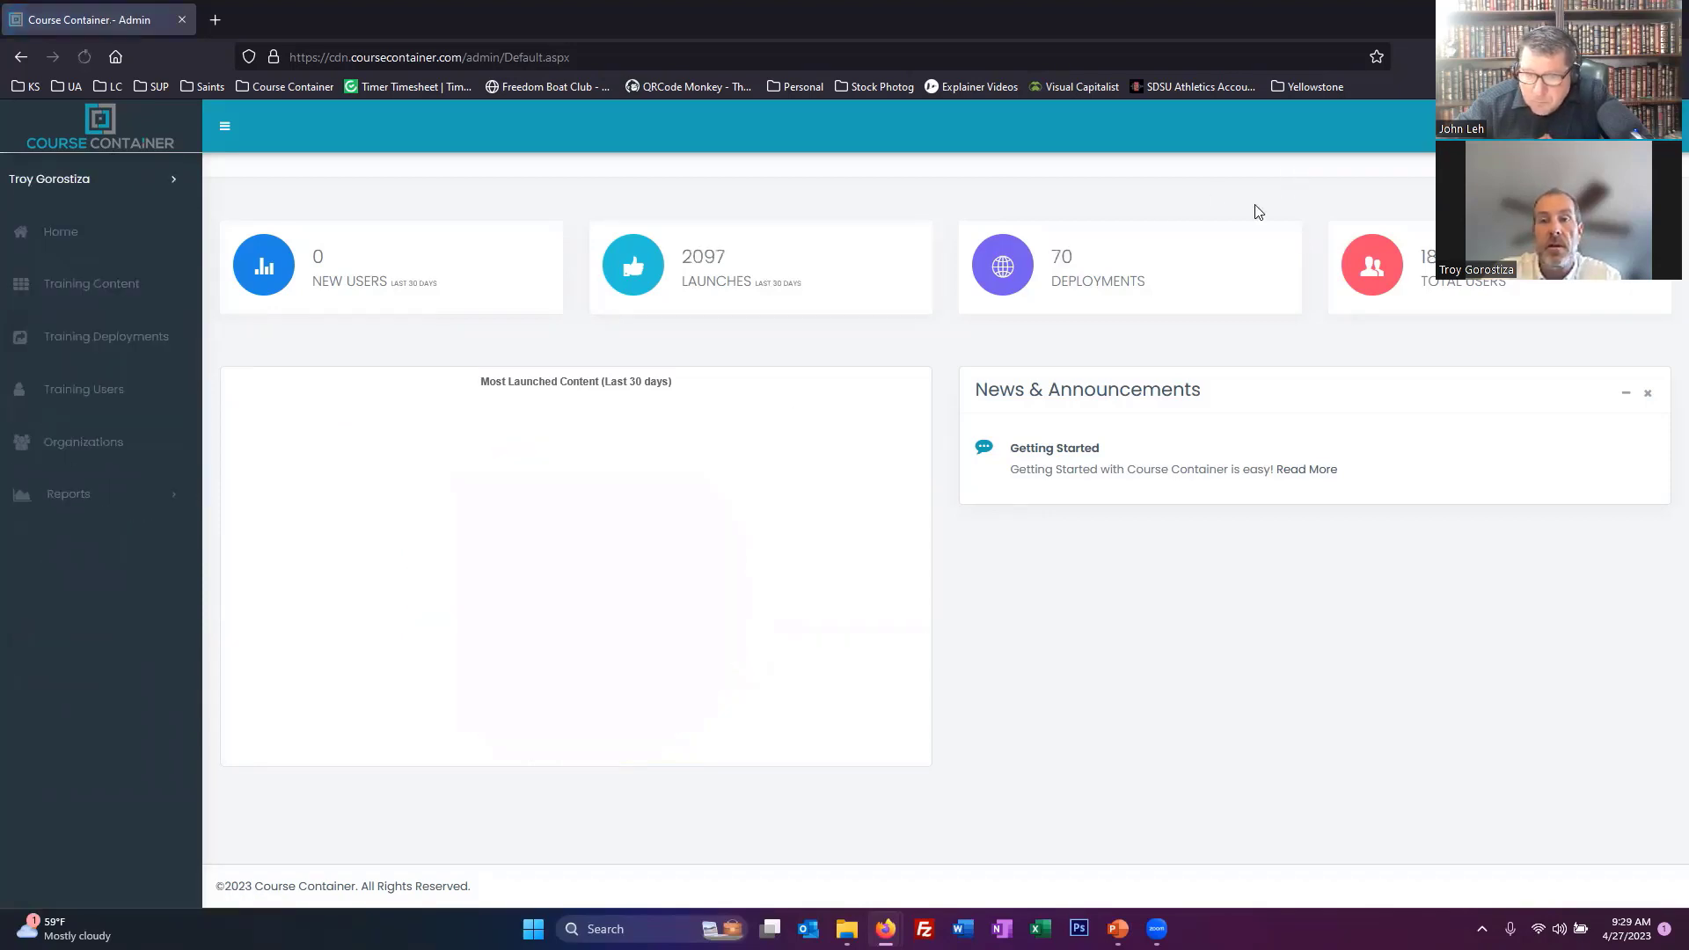
Impersonate the United Rentals company's admin account to view its usage dashboard, and end the impersonation
left_click(75, 179)
left_click(86, 249)
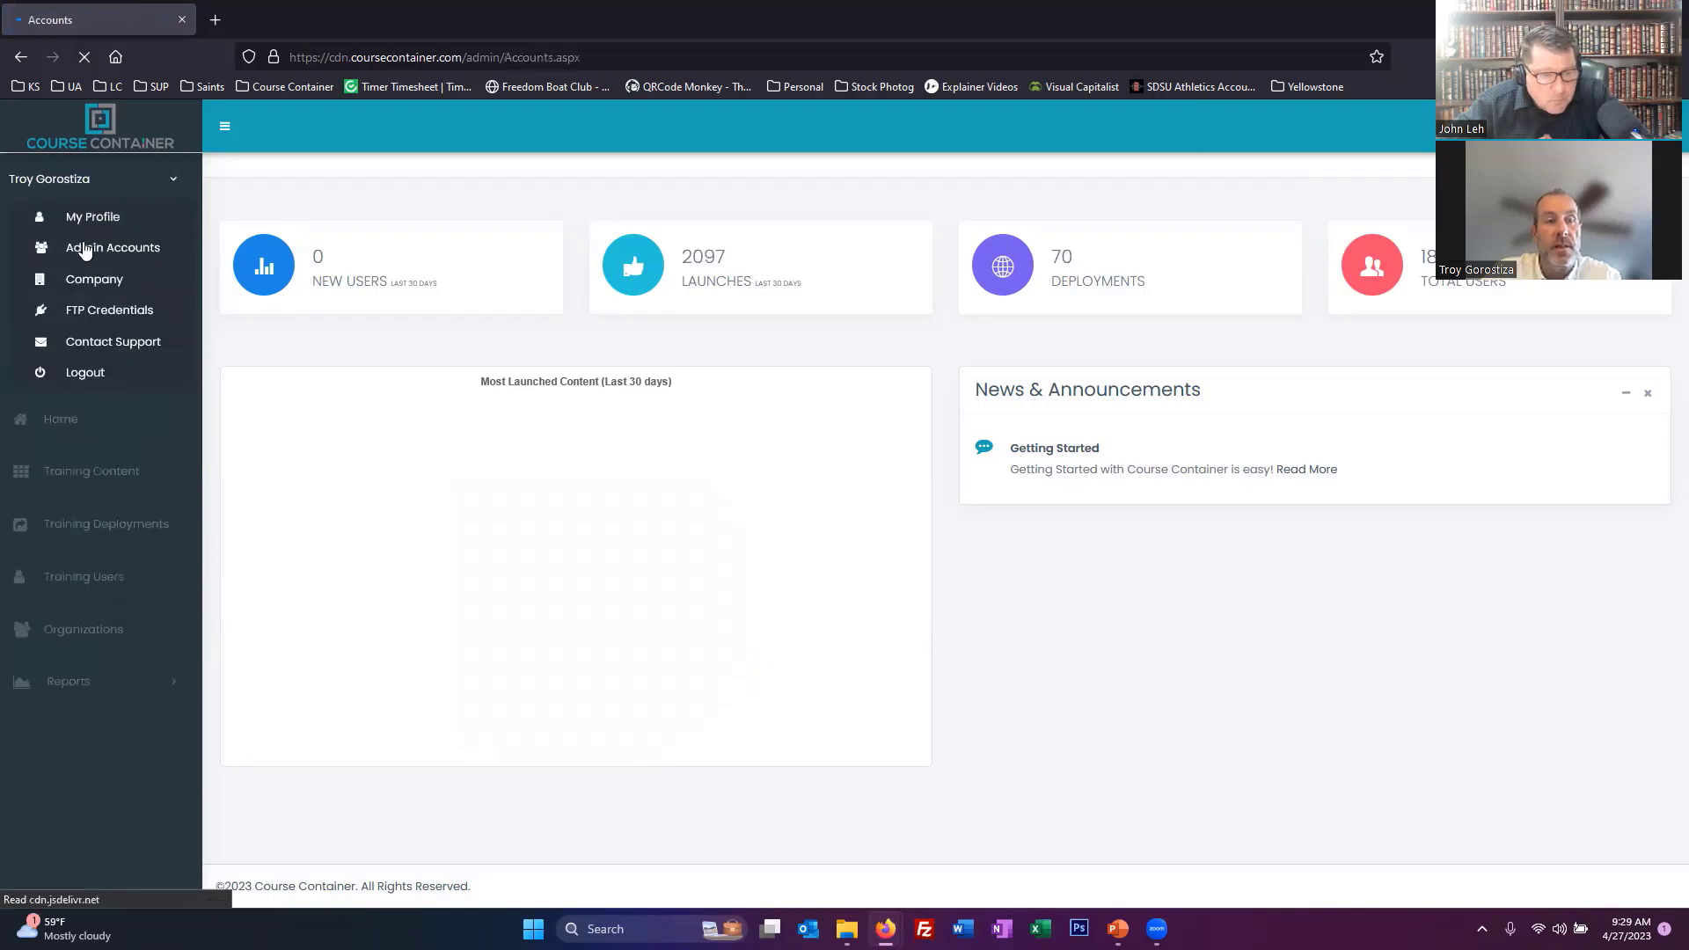
left_click(616, 385)
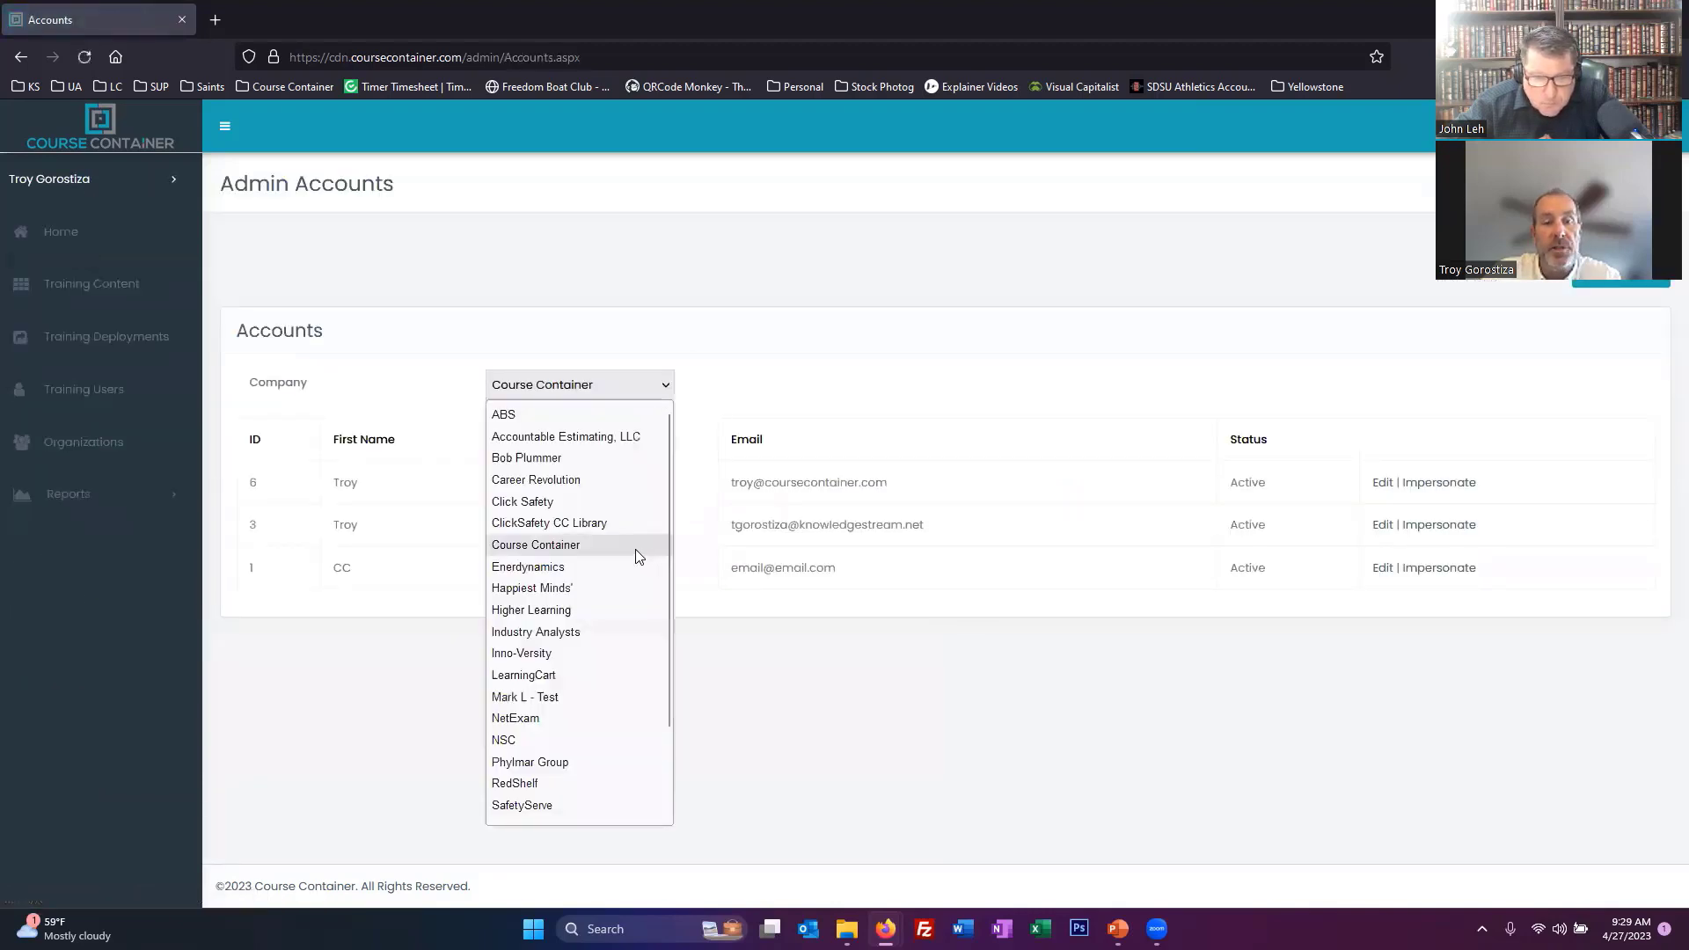
scroll(639, 557, "down", 2)
left_click(584, 813)
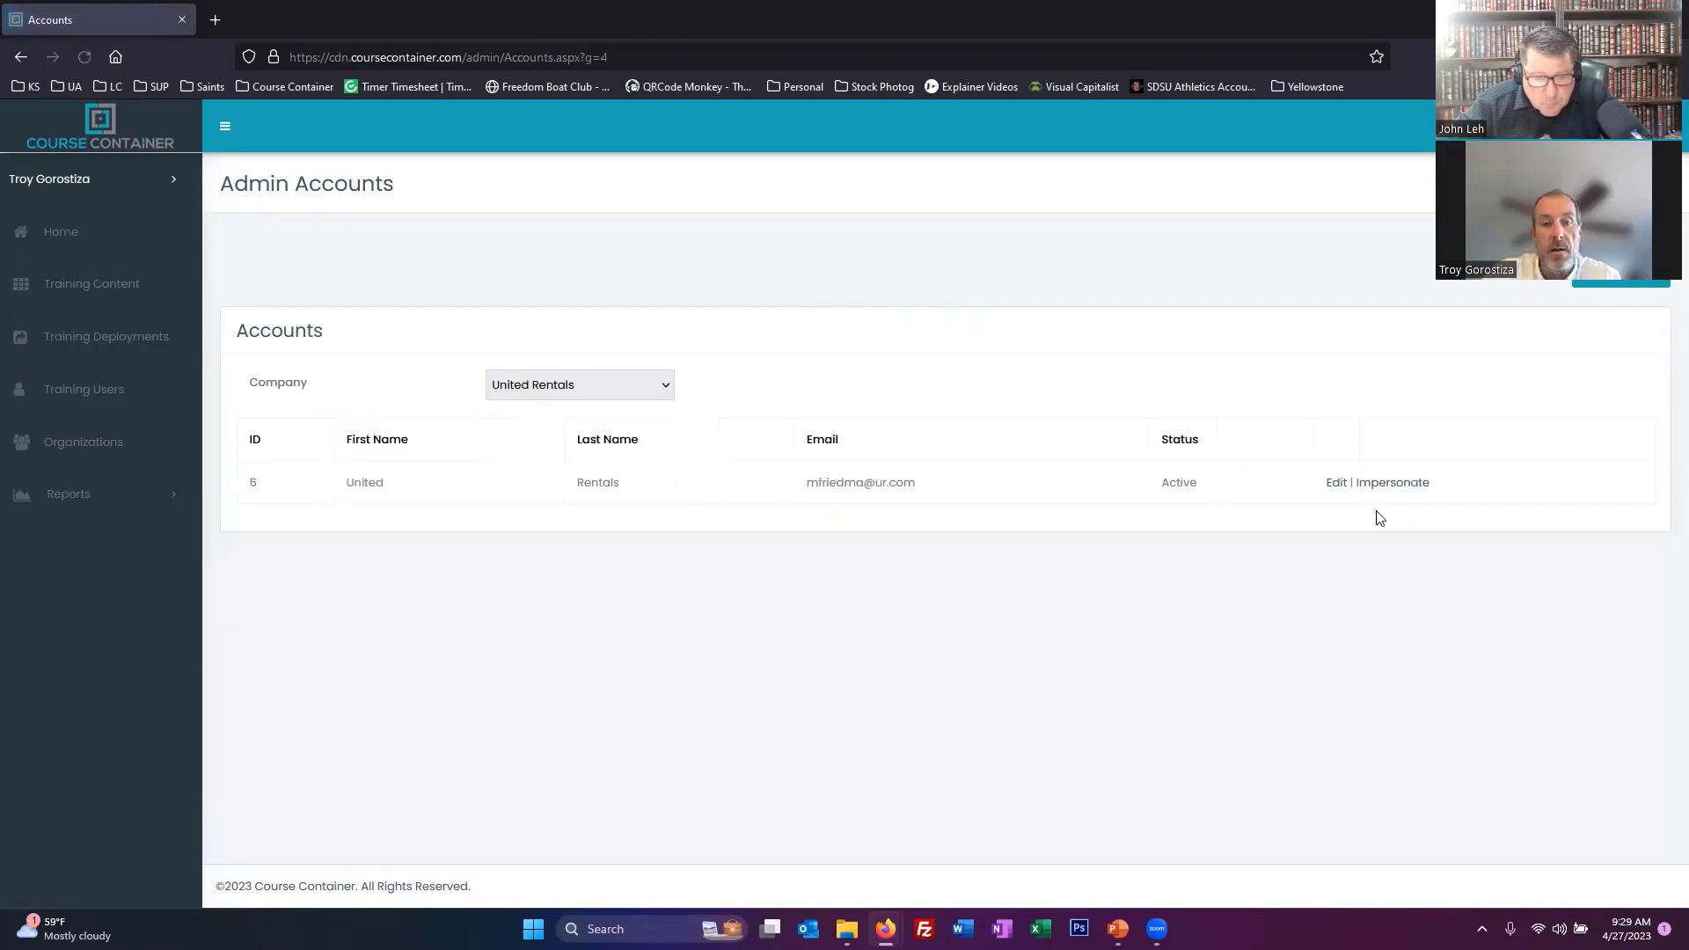
left_click(1412, 484)
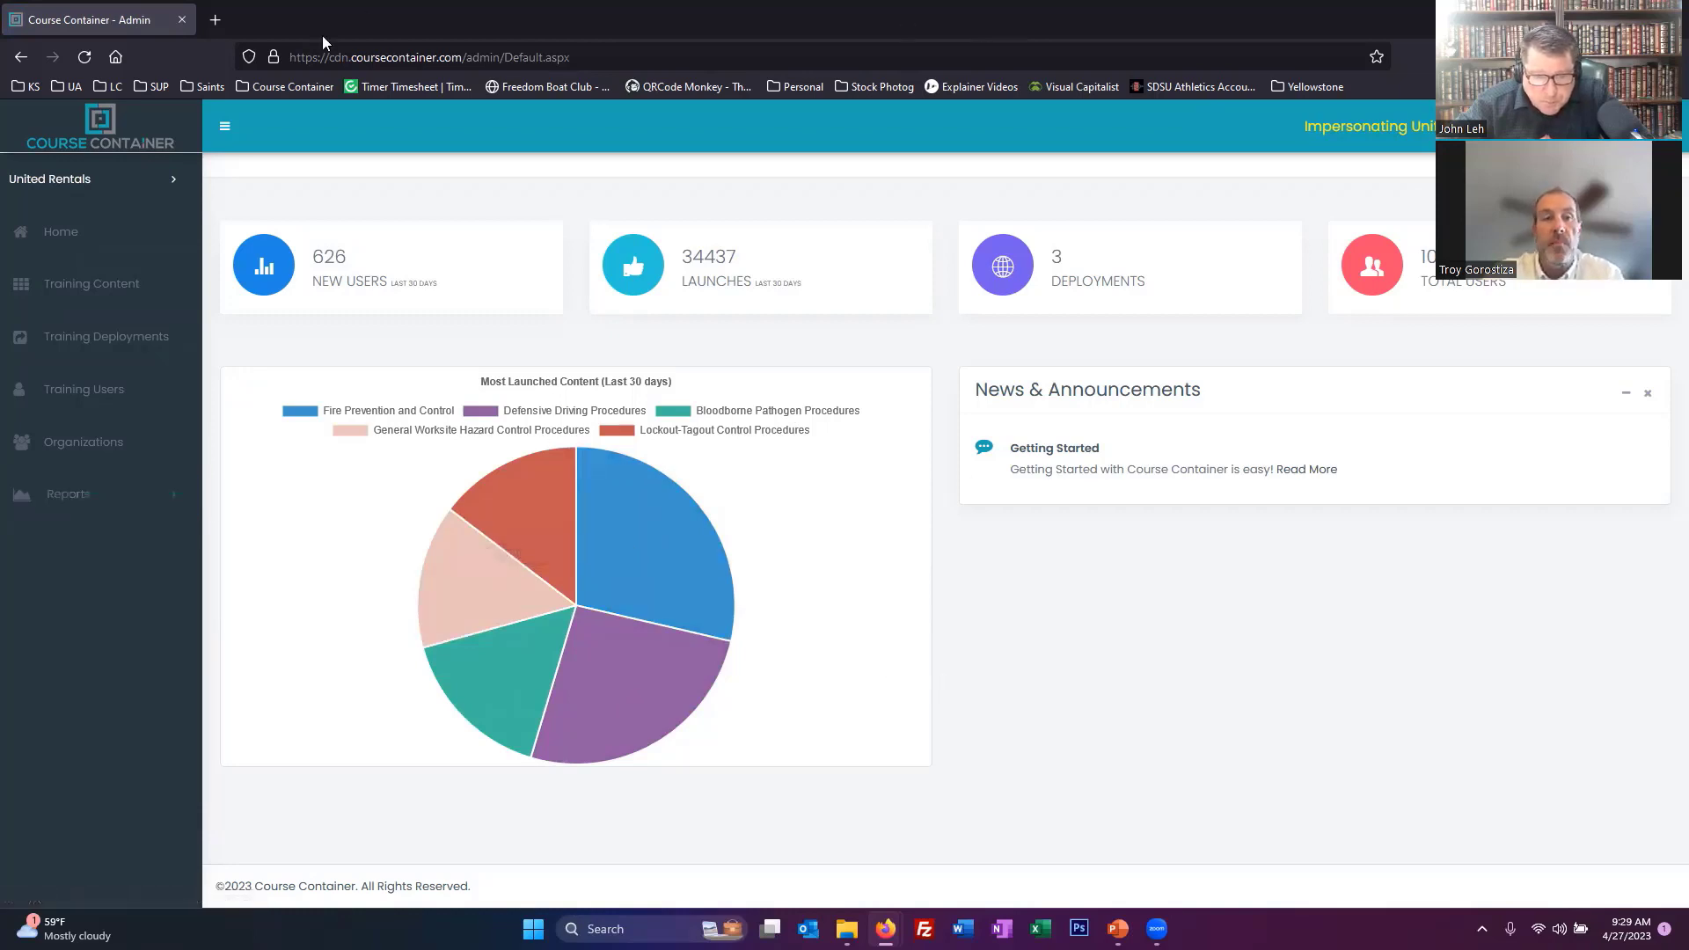
left_click(41, 151)
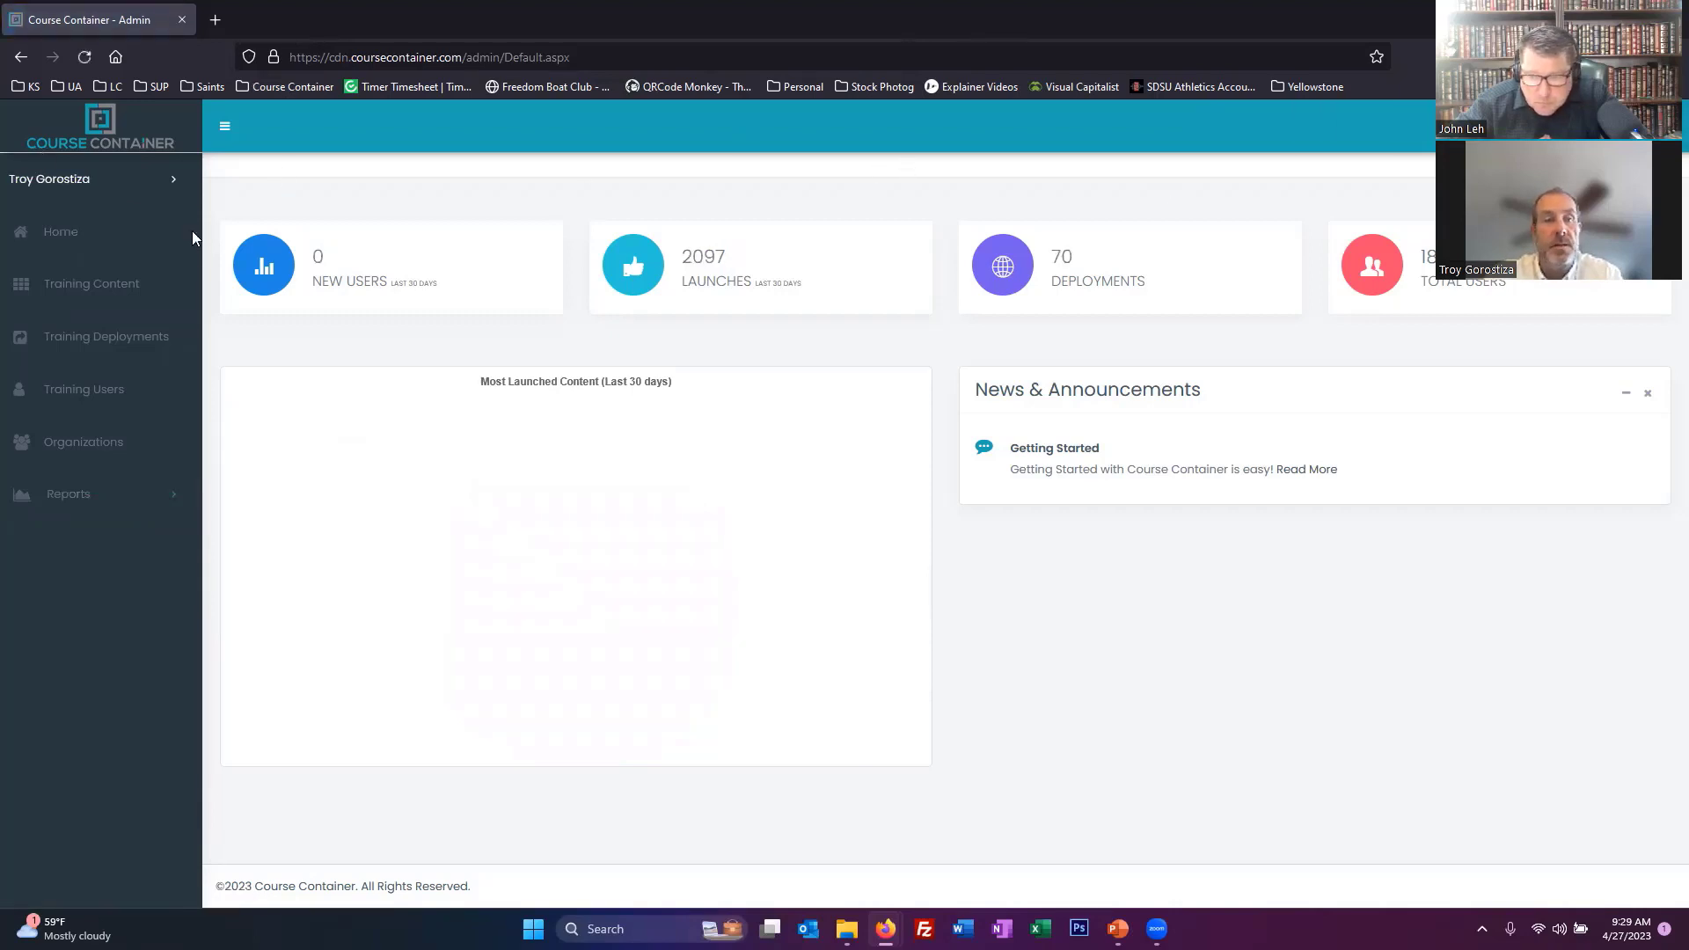
Select the company ClickSafety CC Library in the admin accounts and impersonate its admin account
left_click(116, 180)
left_click(84, 250)
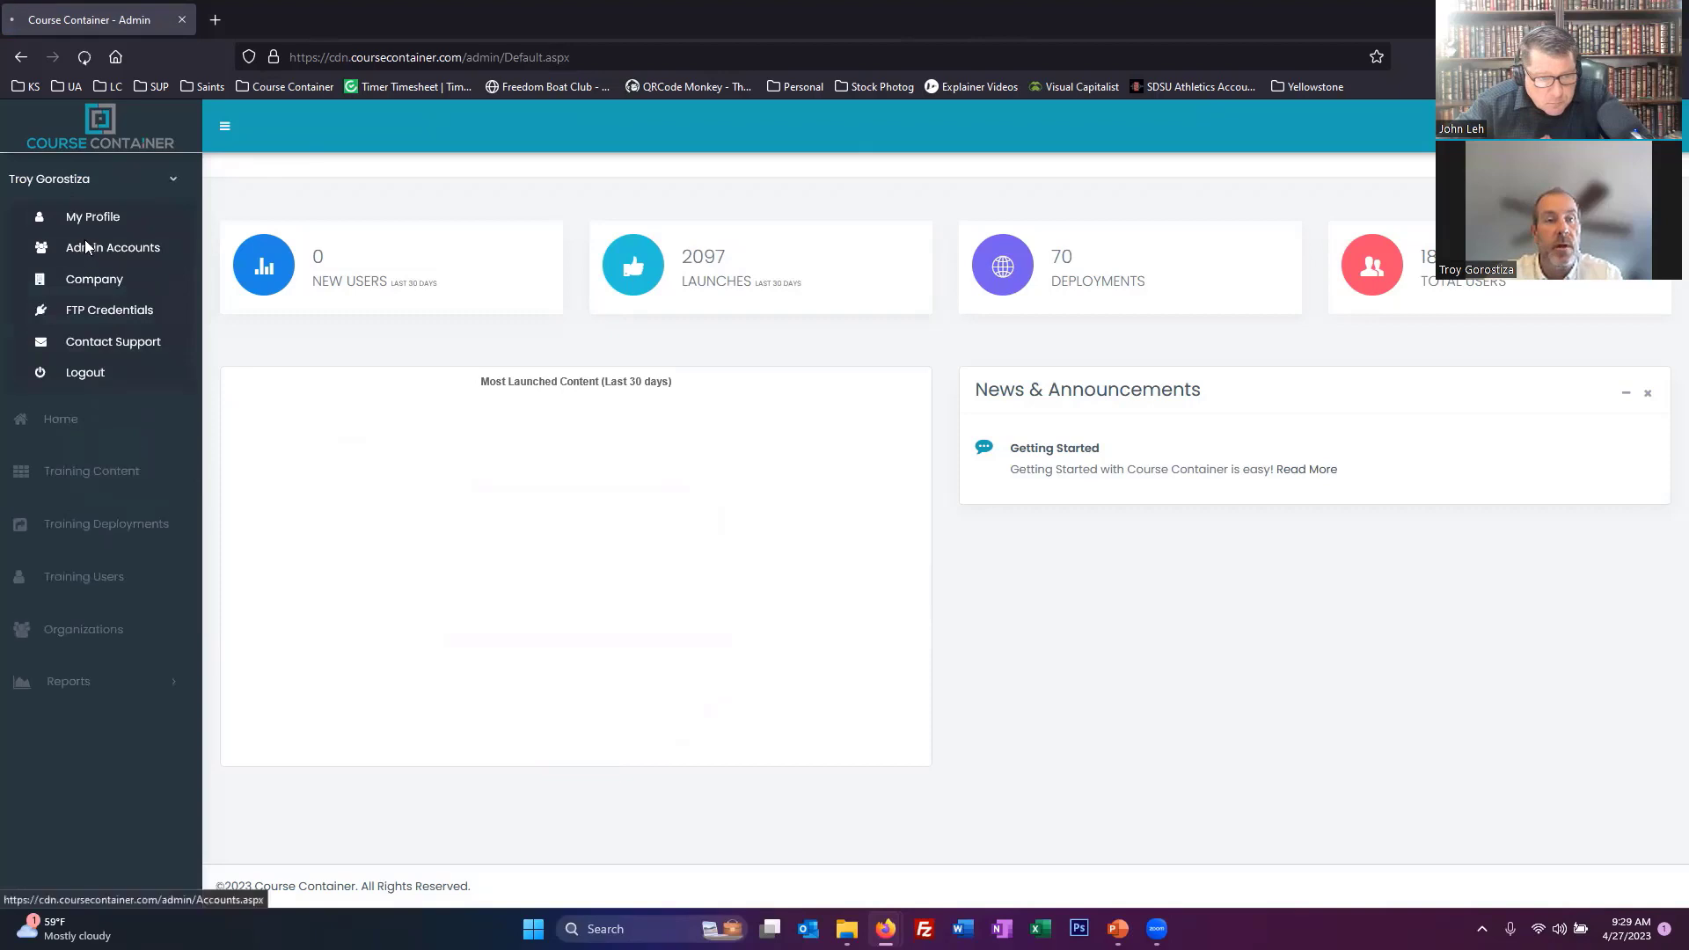
left_click(606, 387)
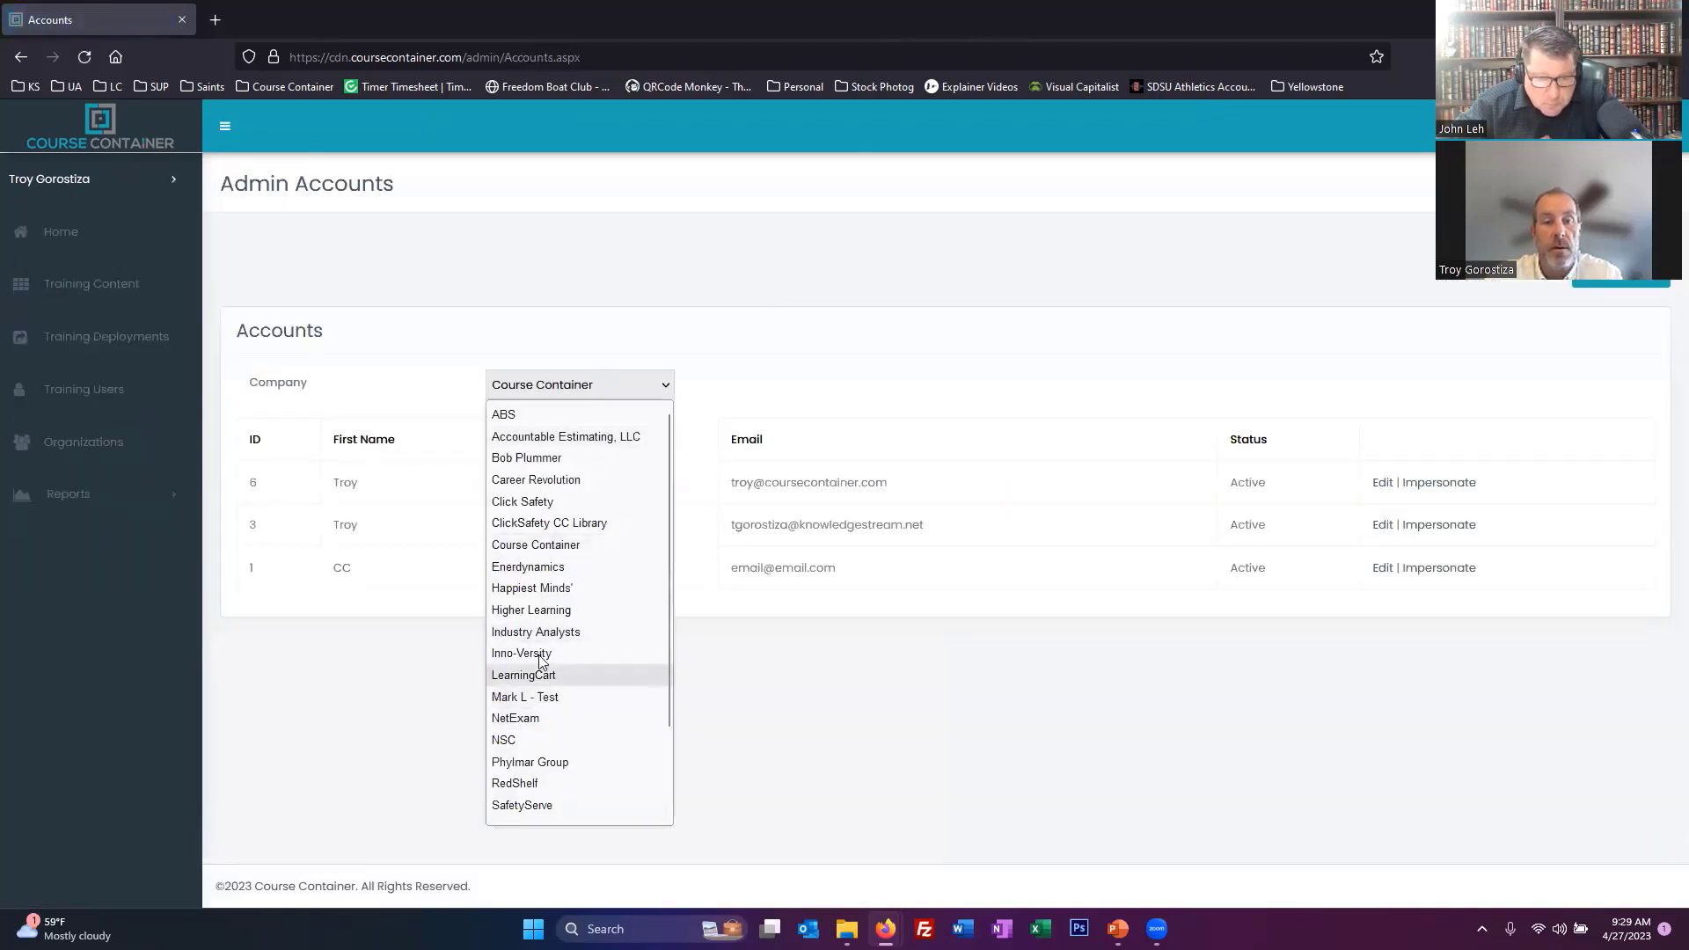
left_click(548, 524)
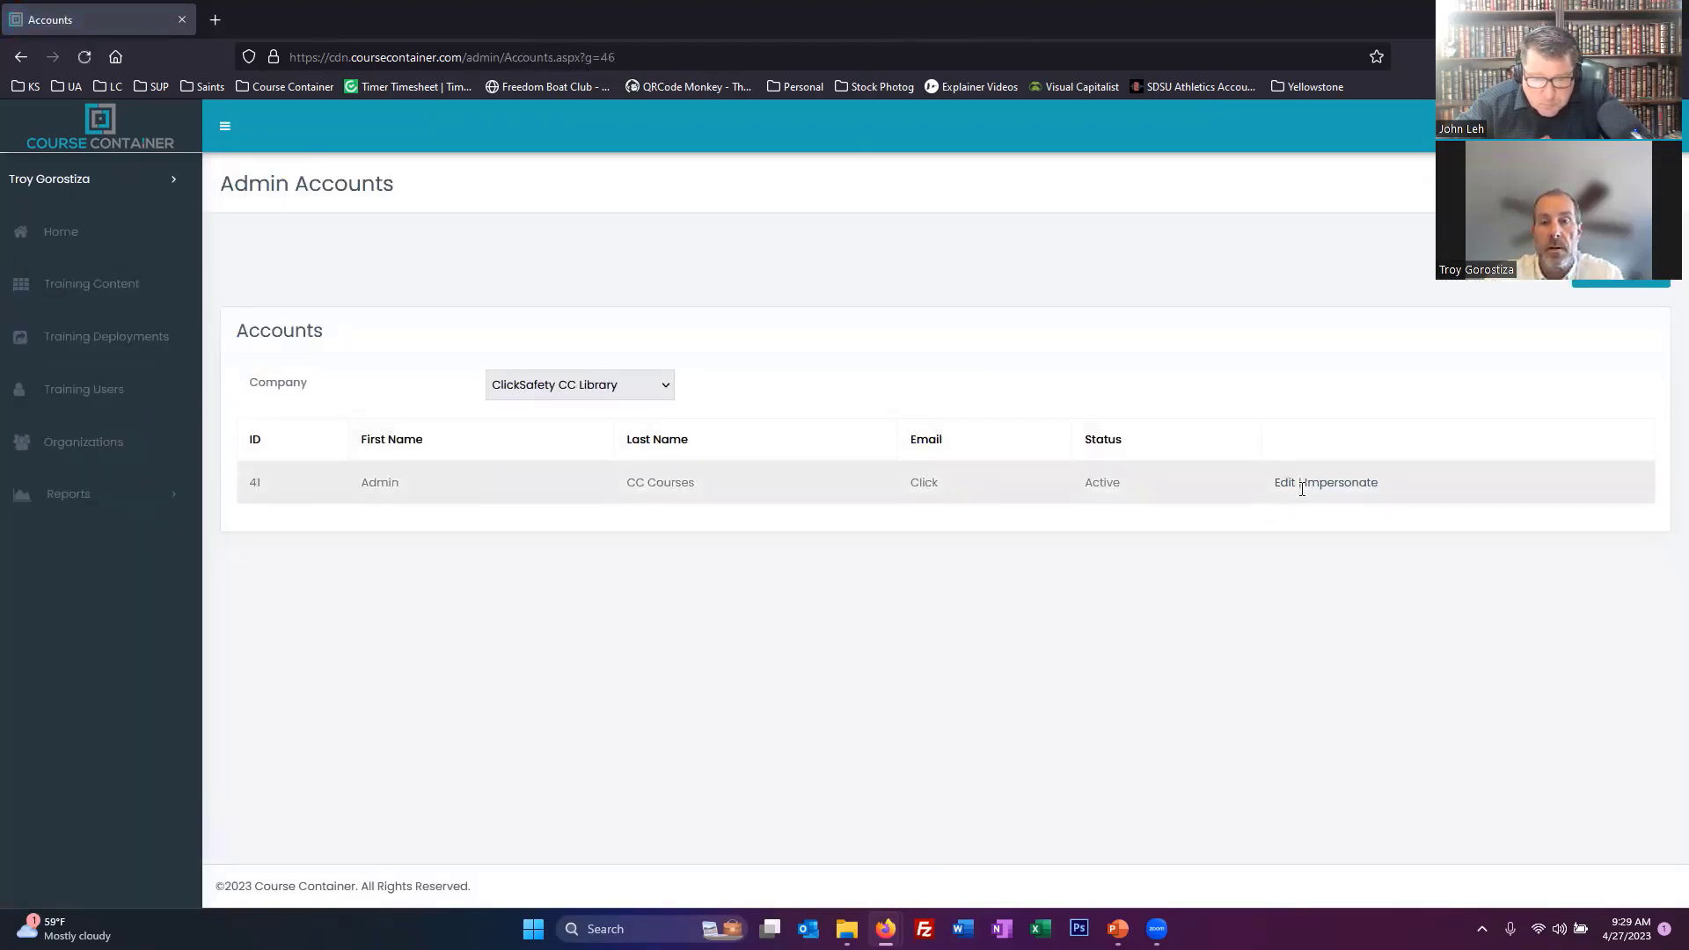
left_click(1319, 487)
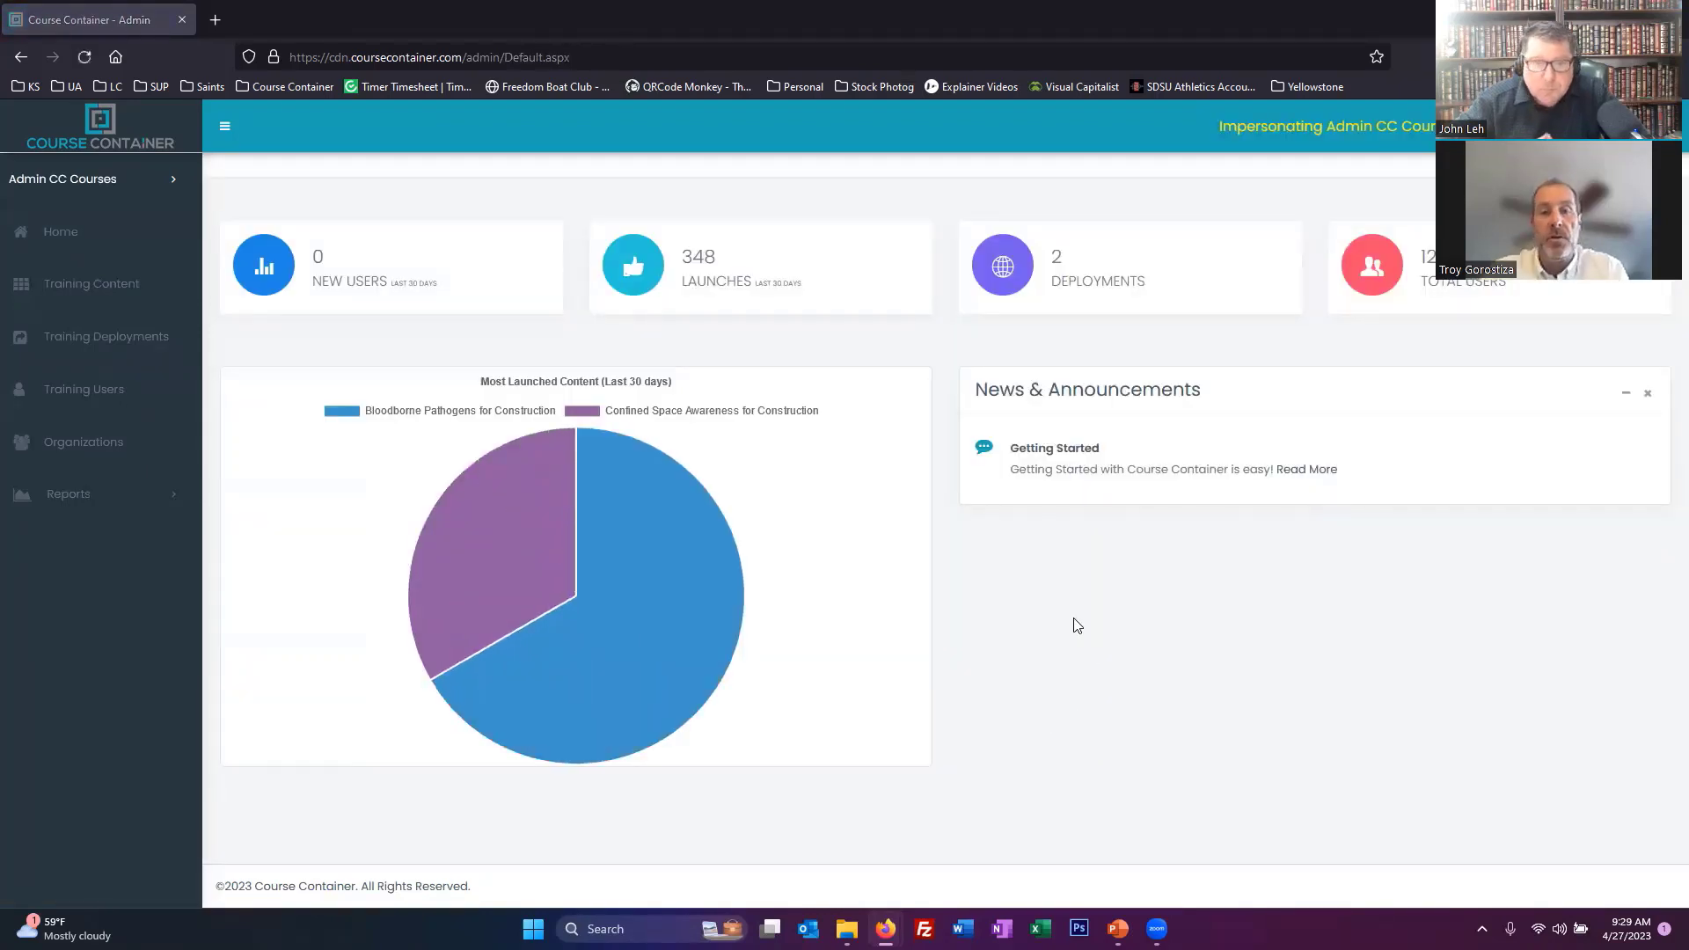
Switch to PowerPoint to show the How it Works slide of CC_Overview.pptx, and return to the Course Container site in Firefox
key("alt+Tab")
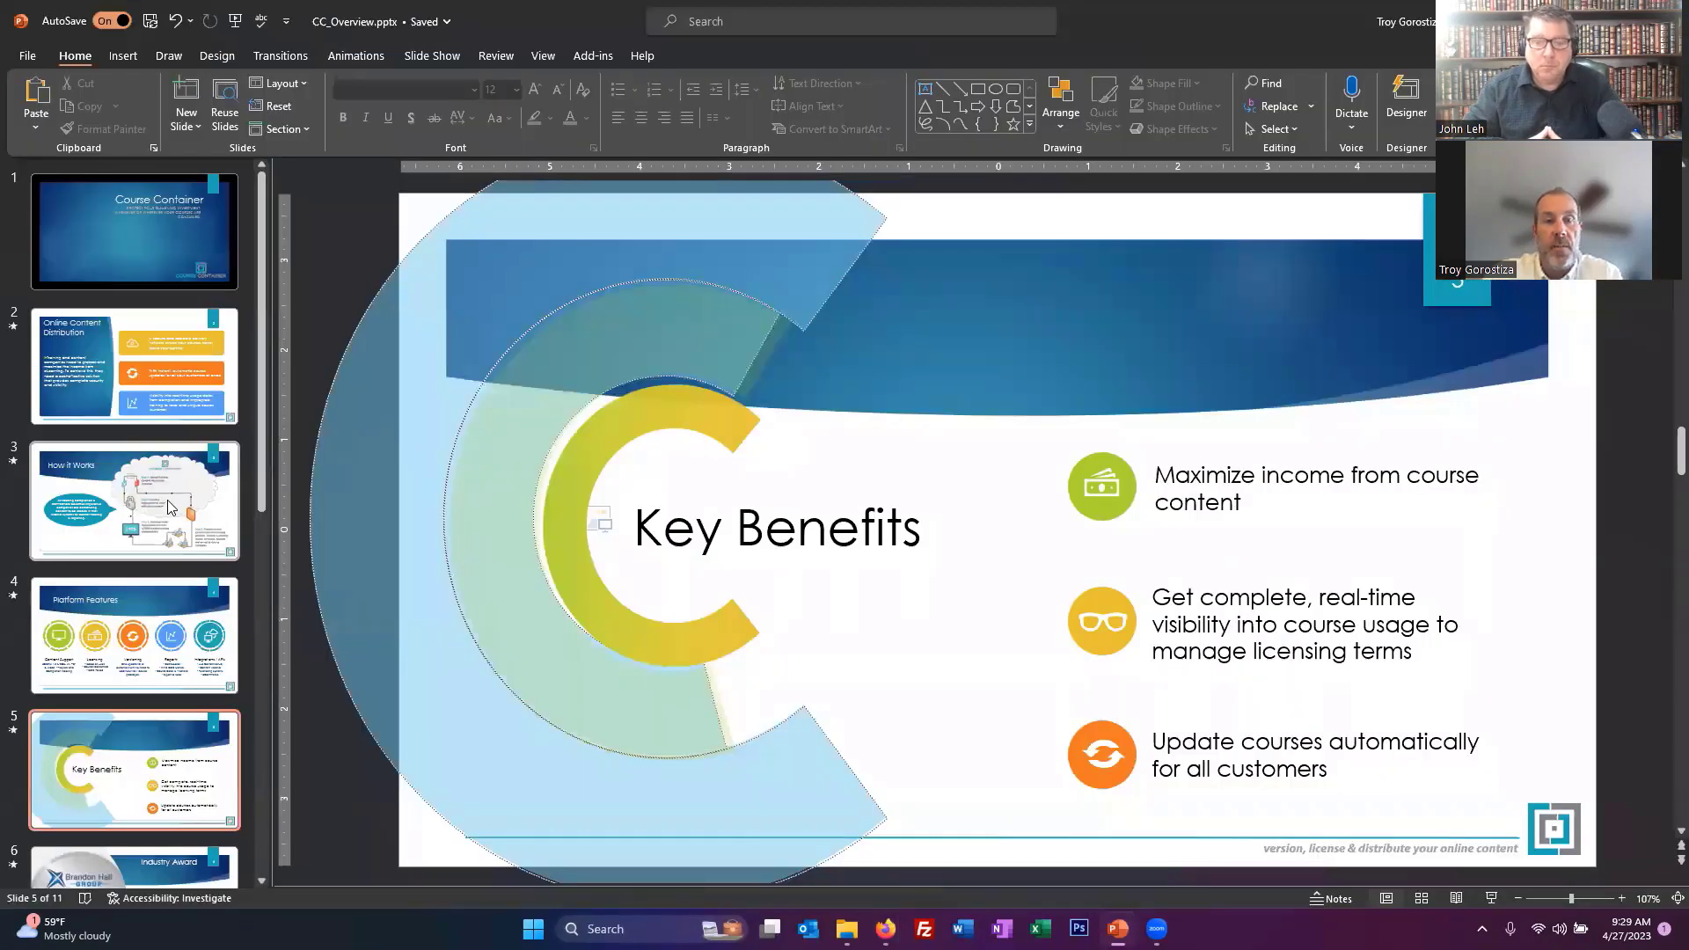
left_click(172, 509)
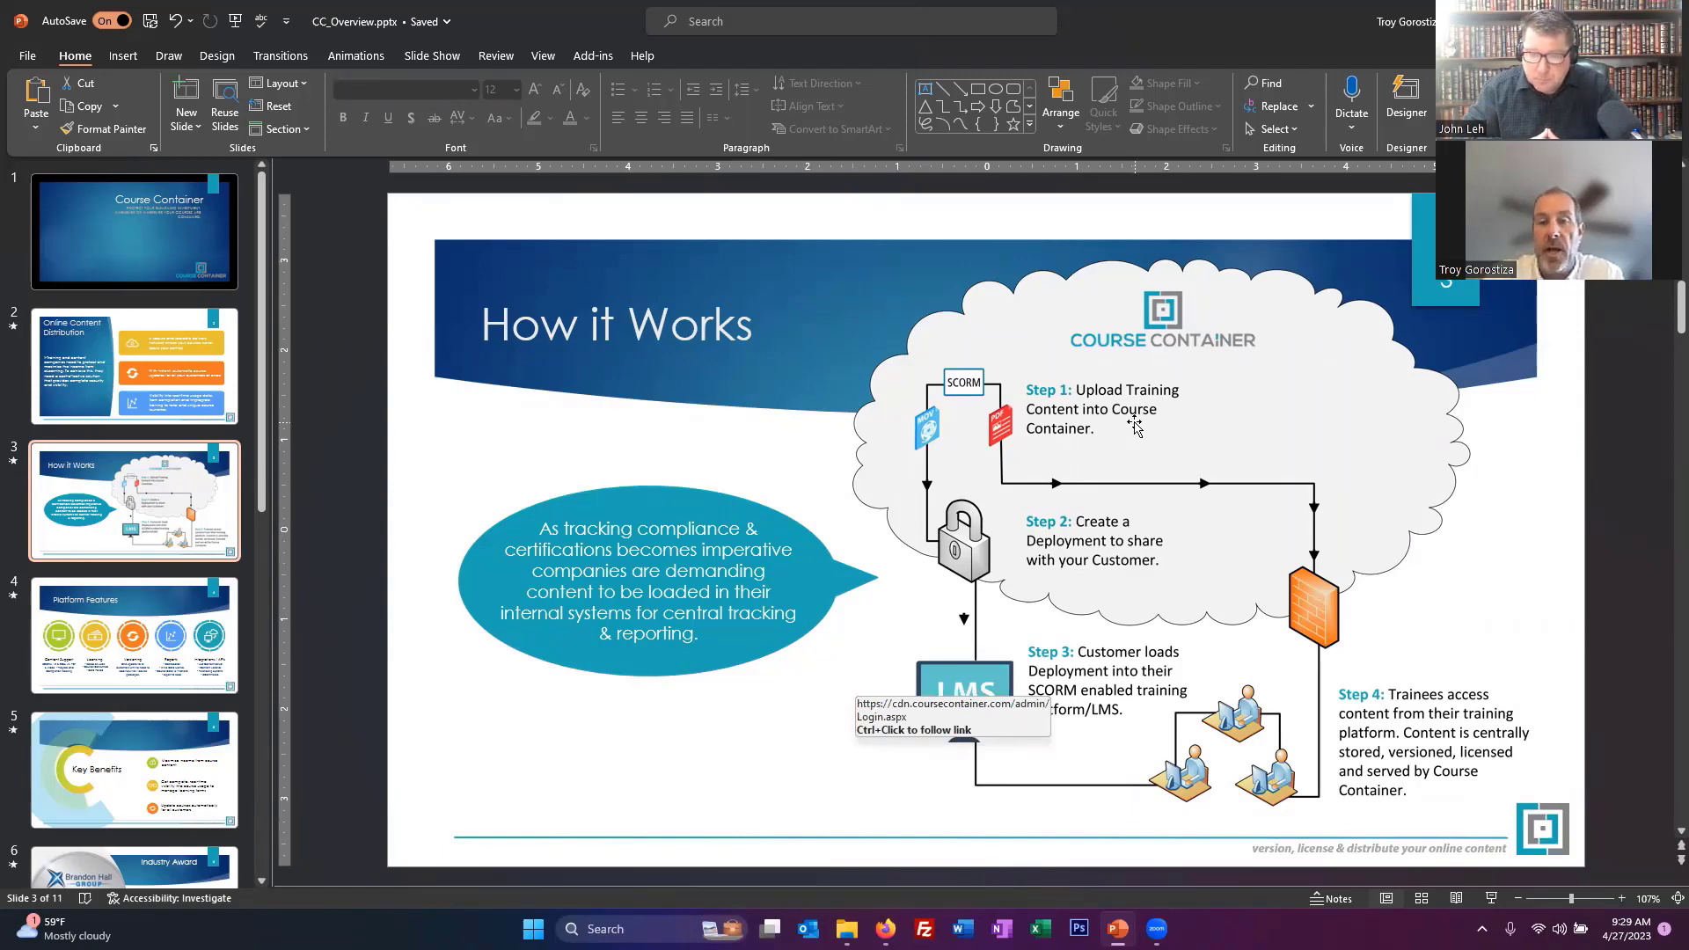
key("alt+Tab")
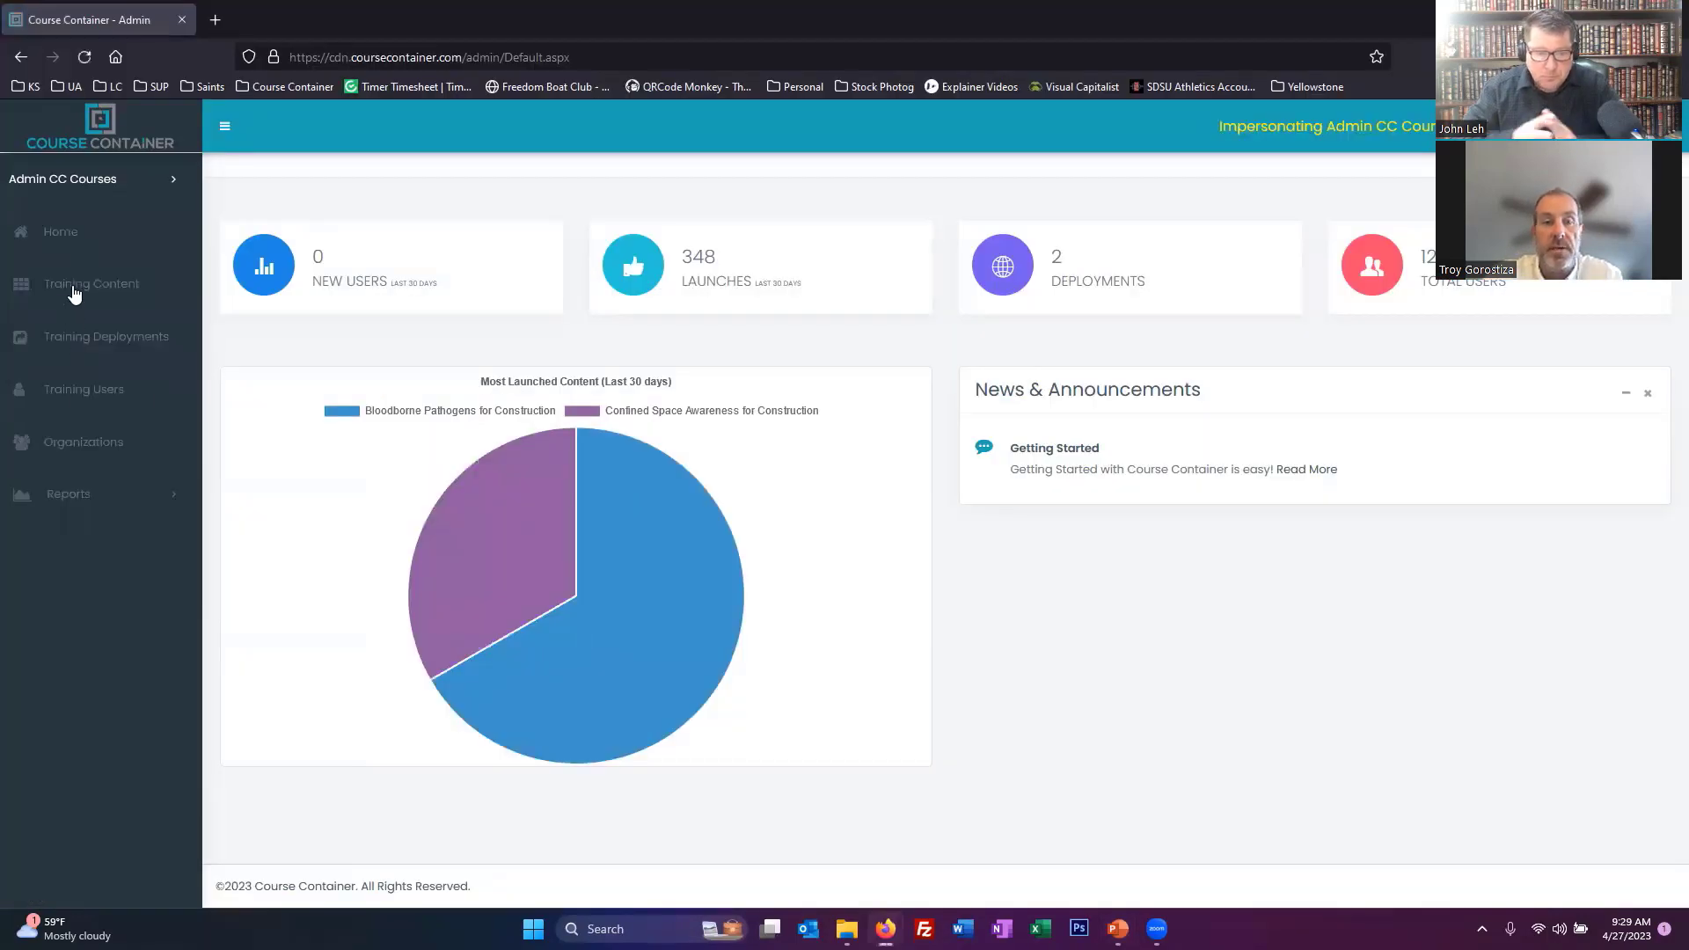
Open the training content list and examine the listed modules and the type of the first one
left_click(75, 294)
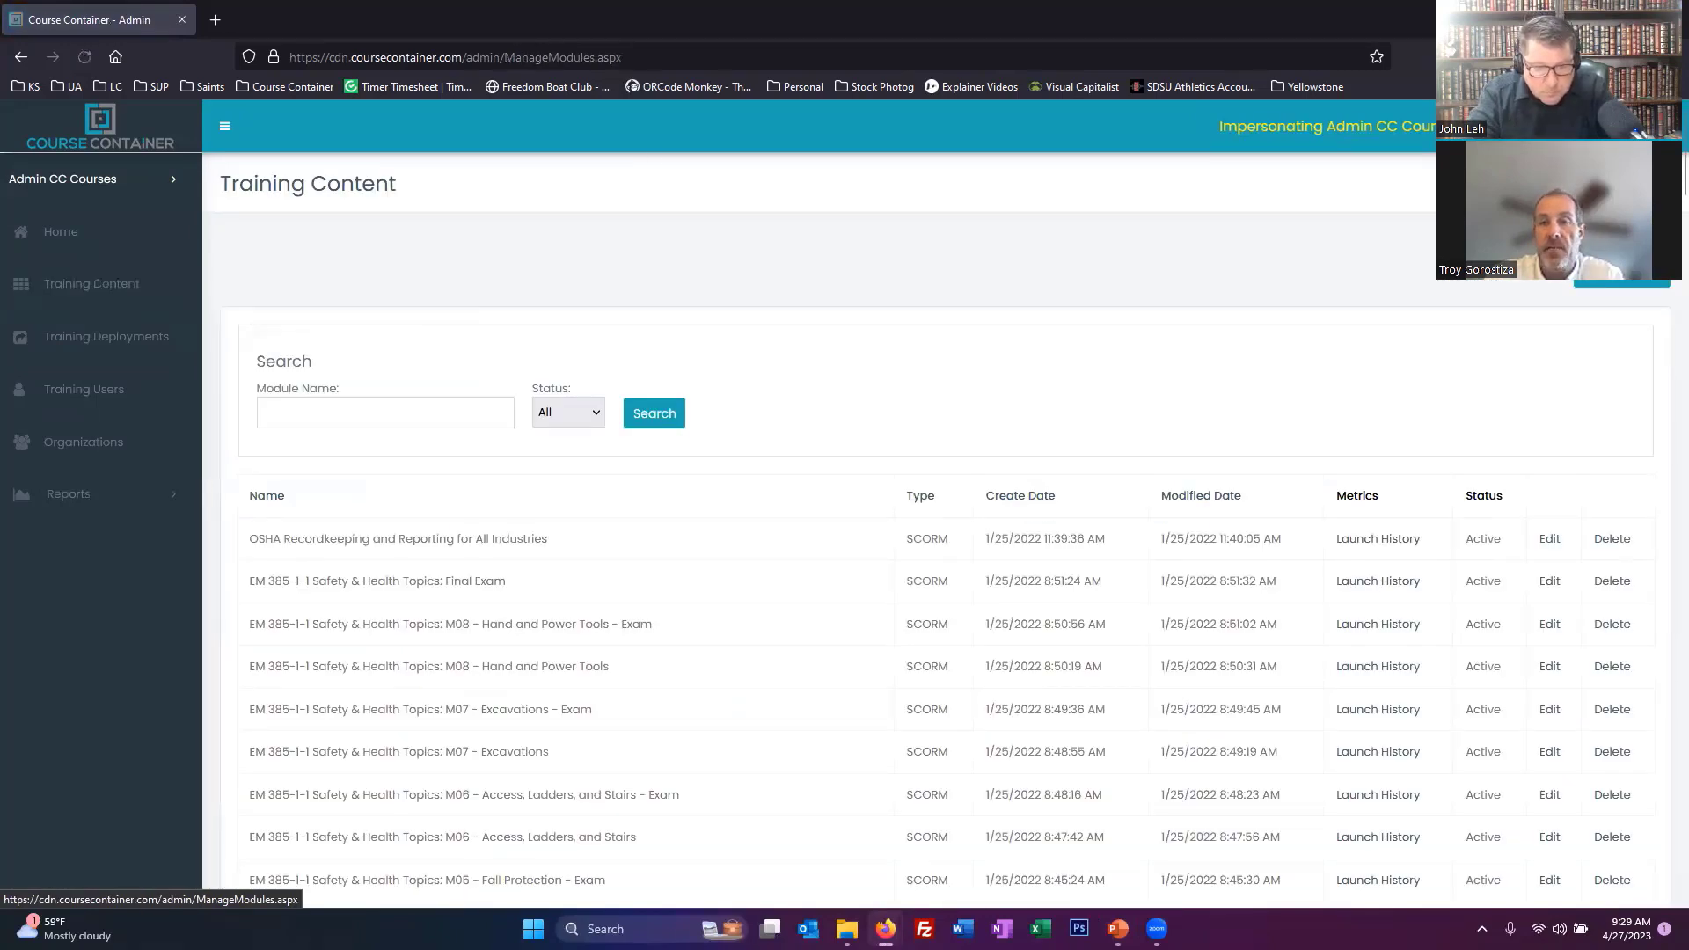
scroll(747, 414, "down", 3)
scroll(746, 414, "up", 2)
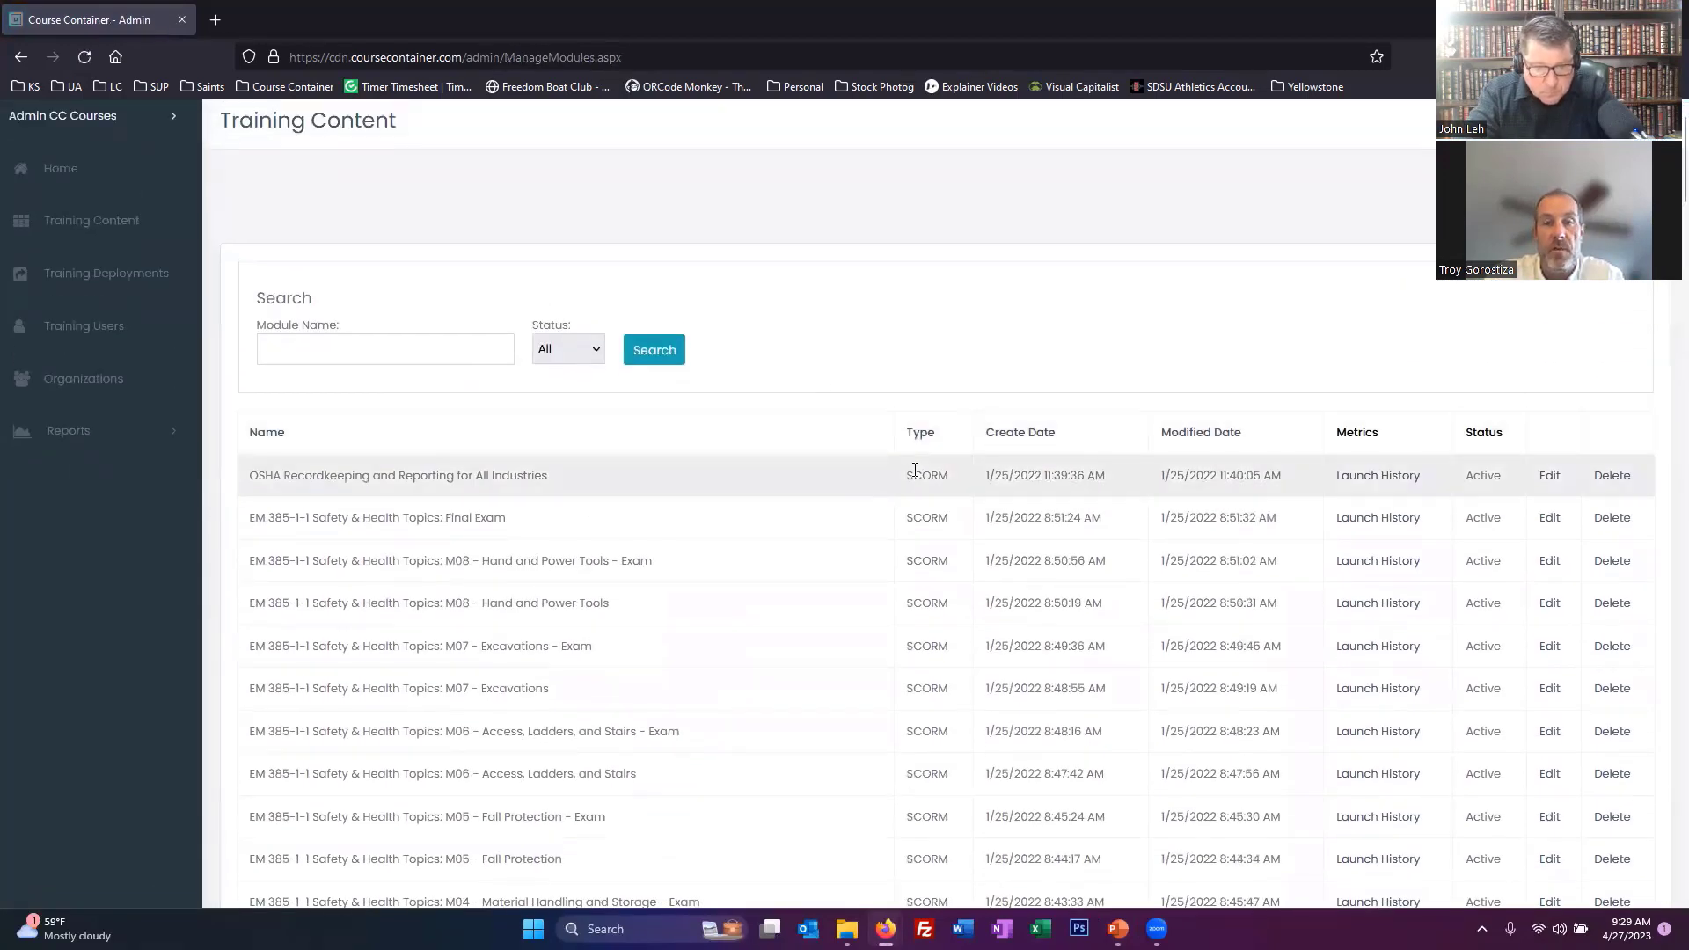
double_click(950, 474)
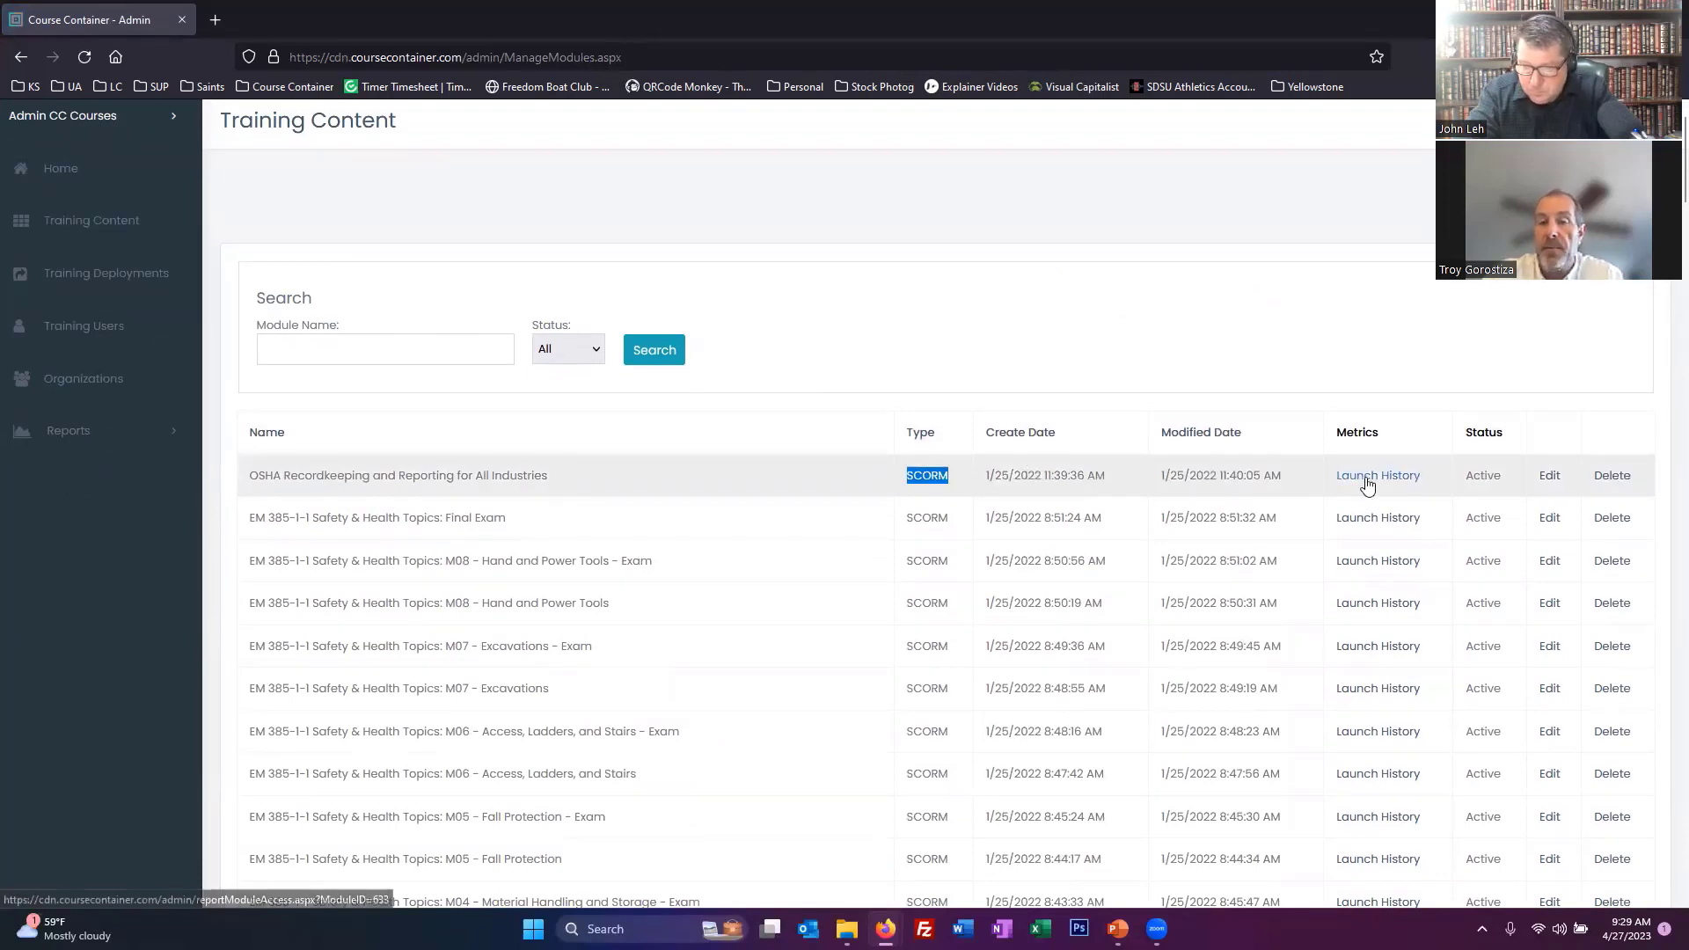
Search the training content for module names containing "blood"
left_click(318, 346)
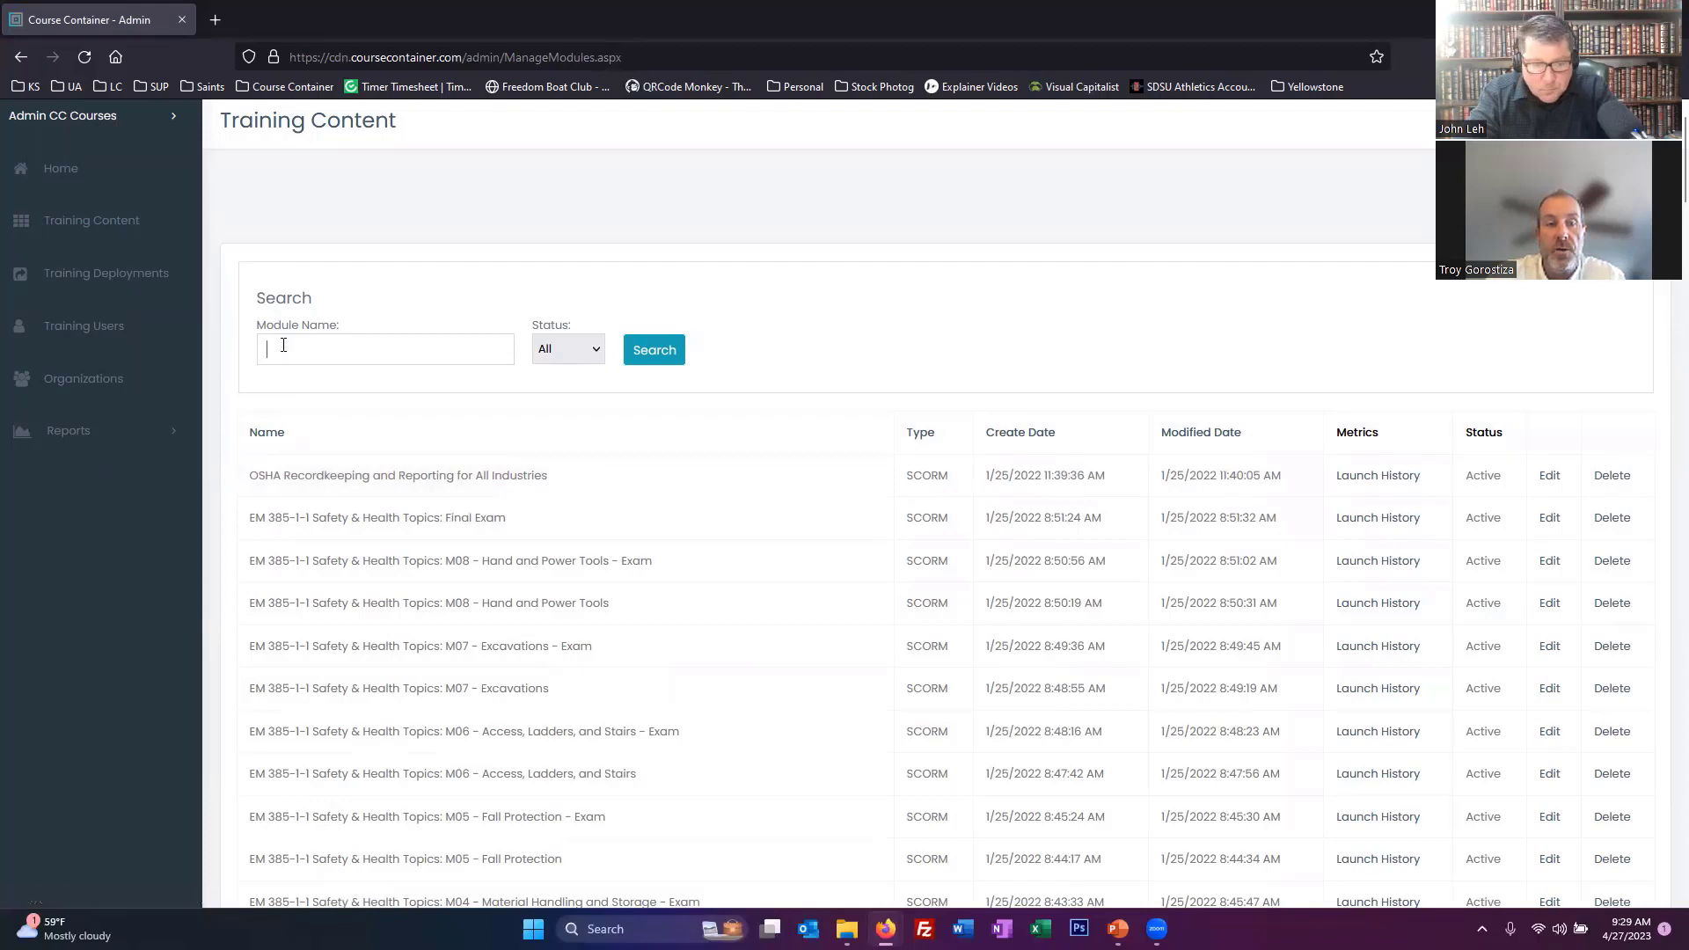
type("blood")
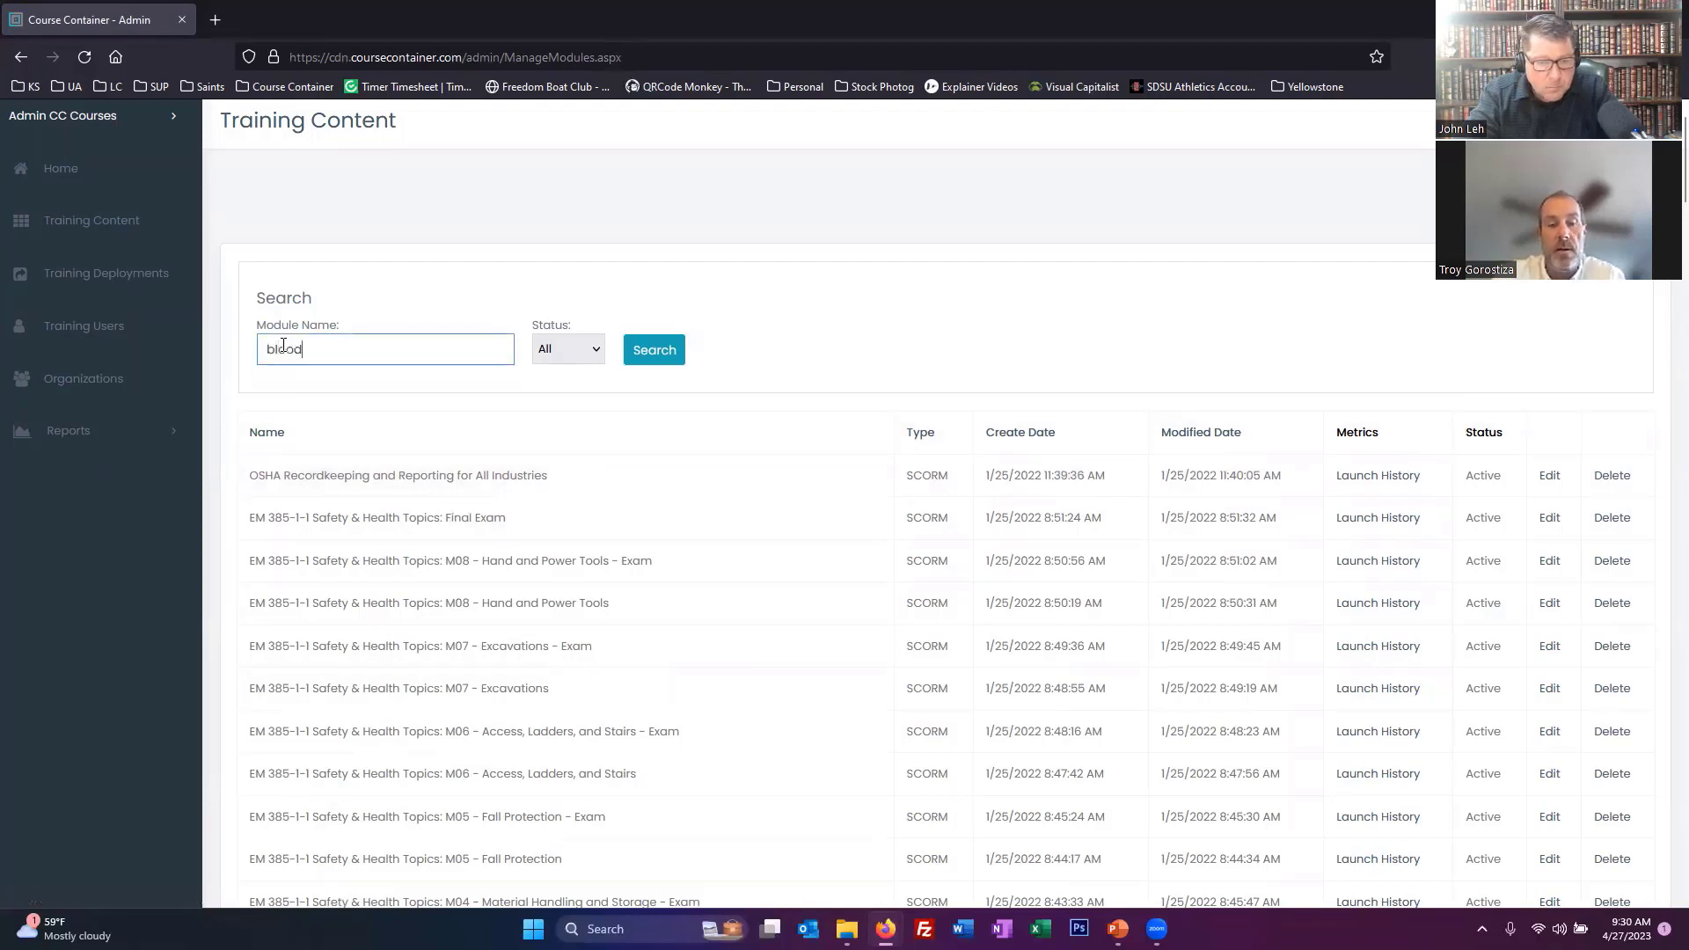
key("Return")
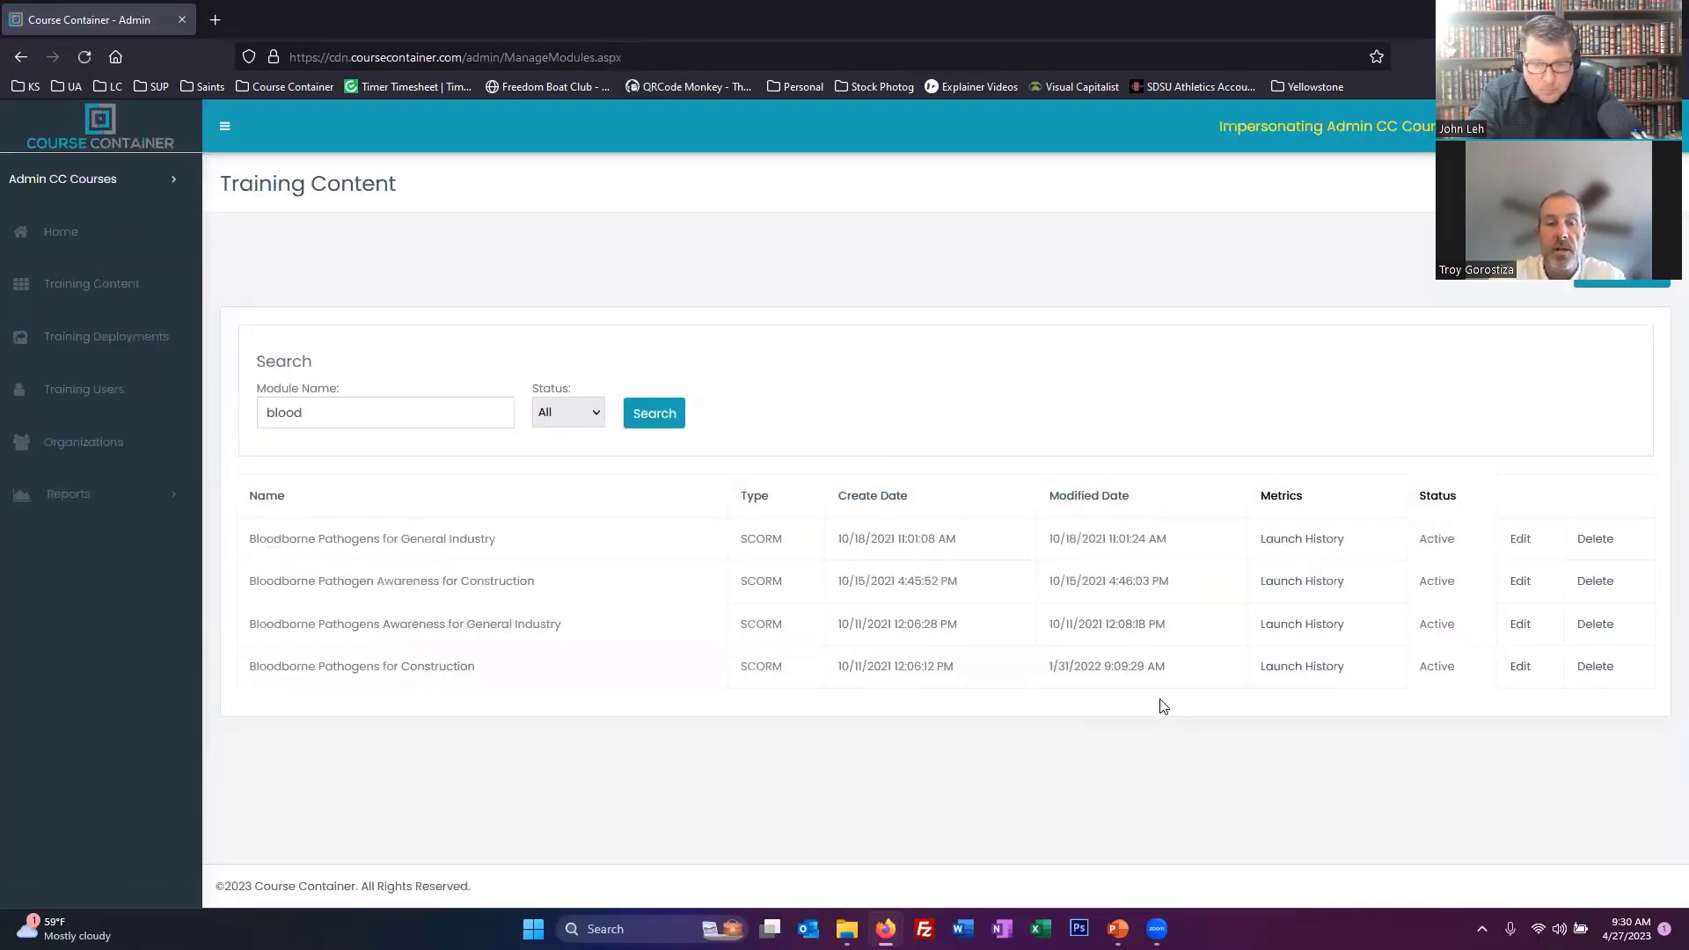
Examine the user and organization details of the newest entry in the Bloodborne Pathogens for Construction launch history, and close the report
left_click(1286, 668)
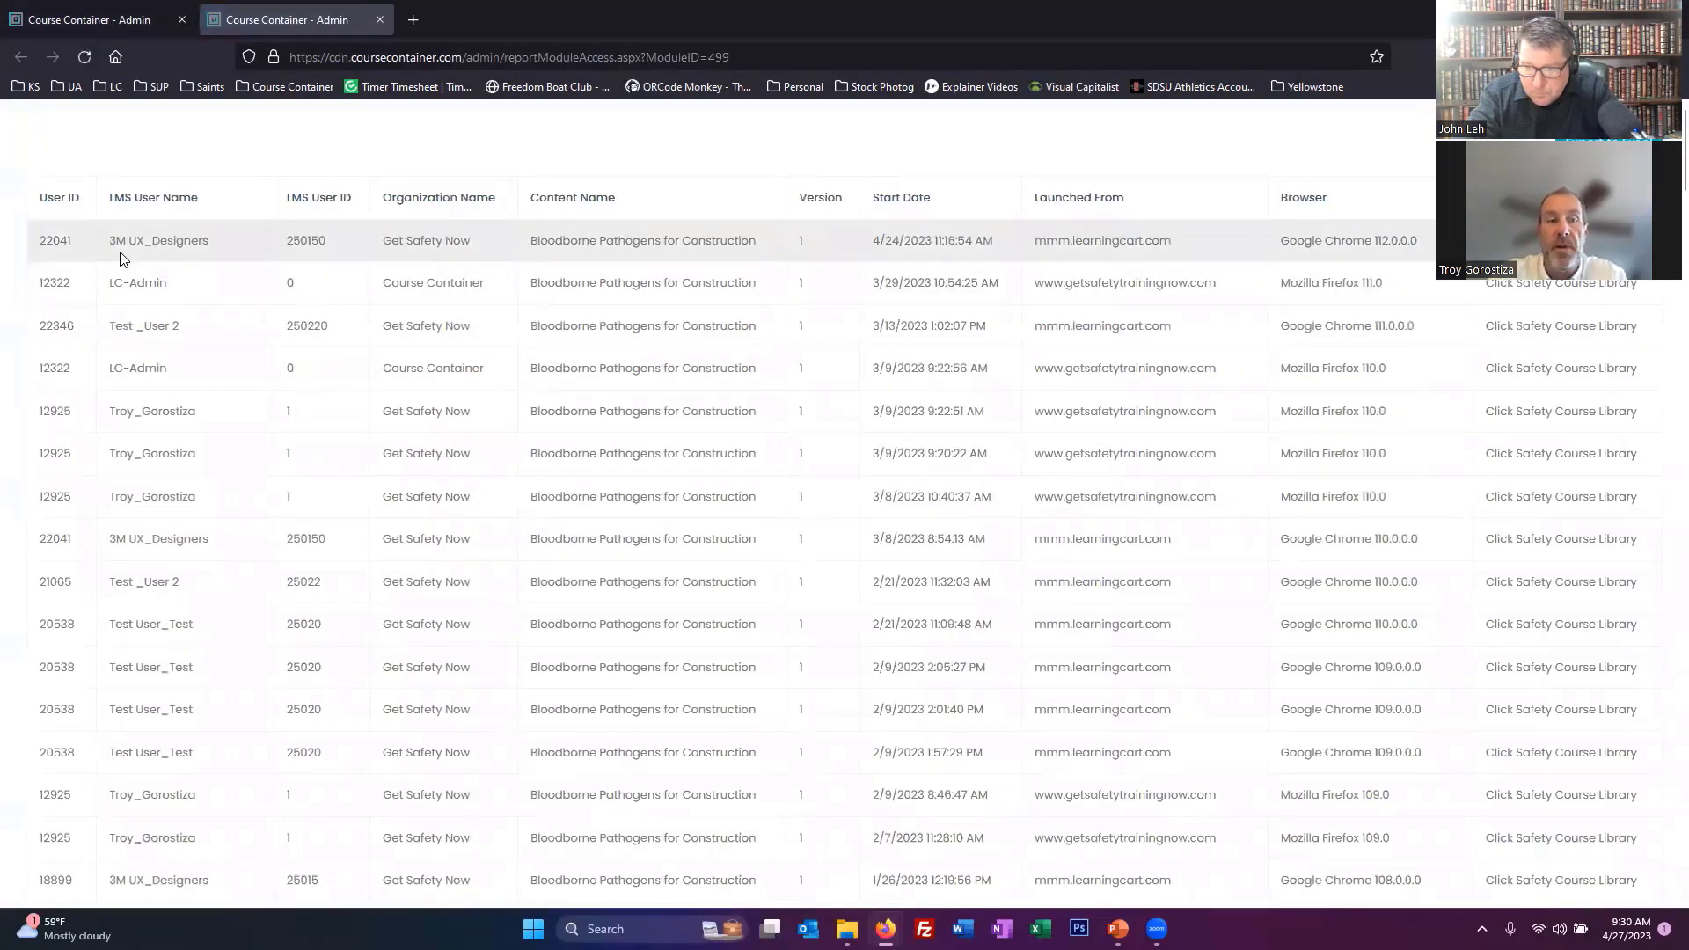
double_click(50, 241)
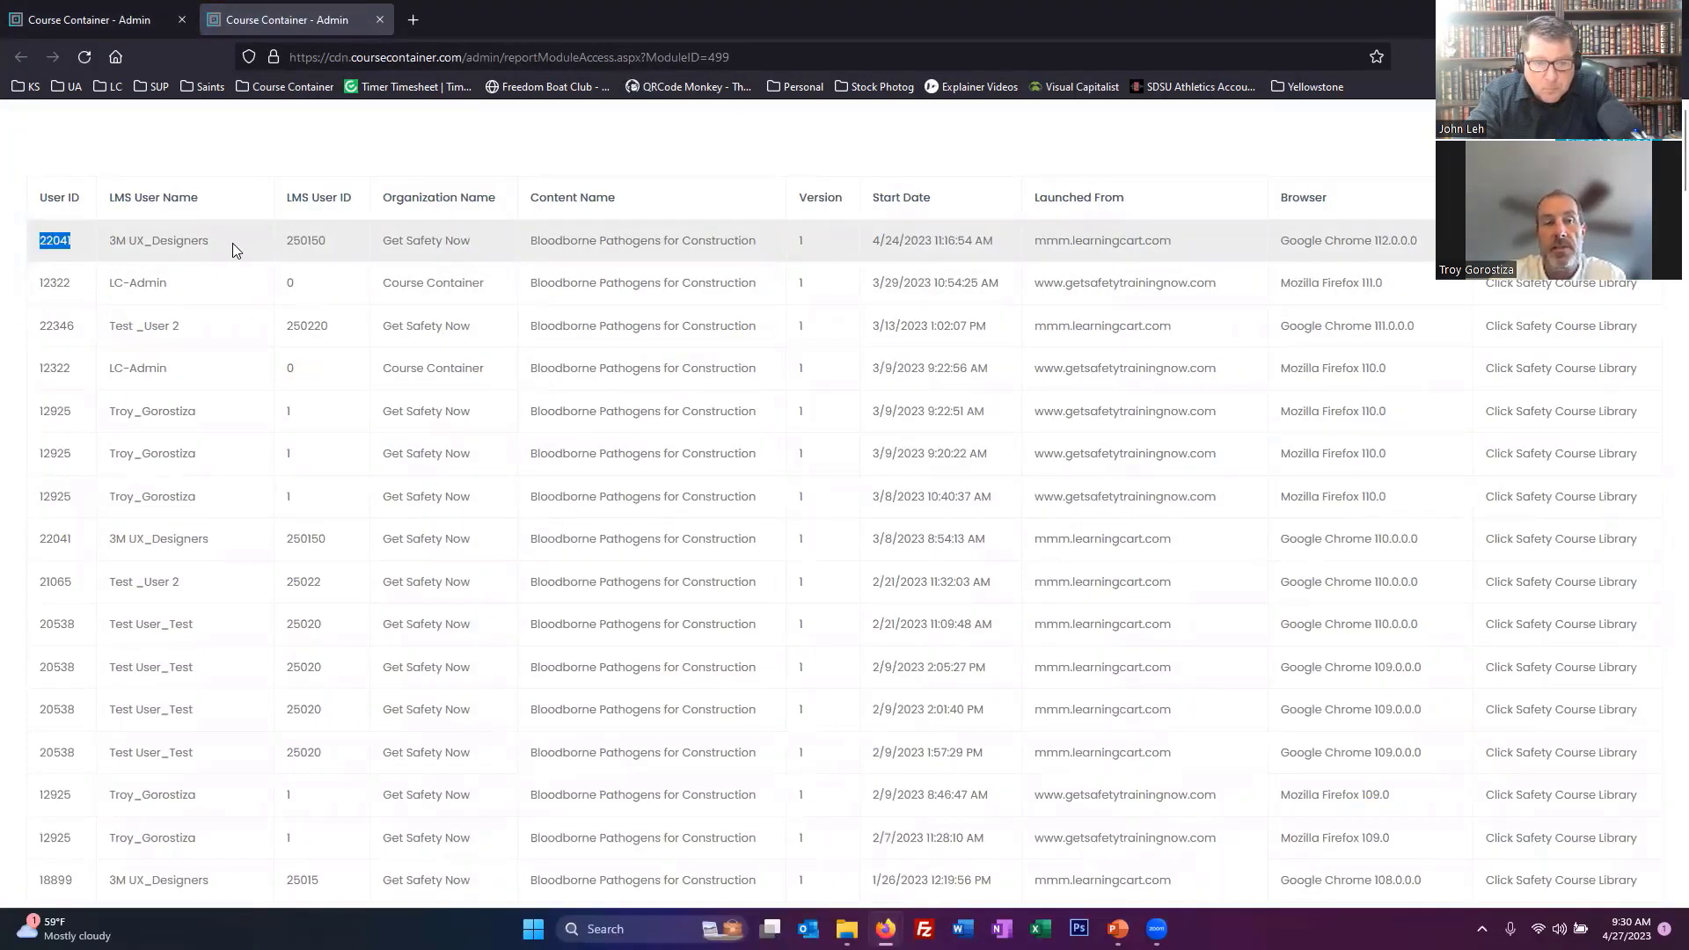
left_click_drag(232, 243, 110, 252)
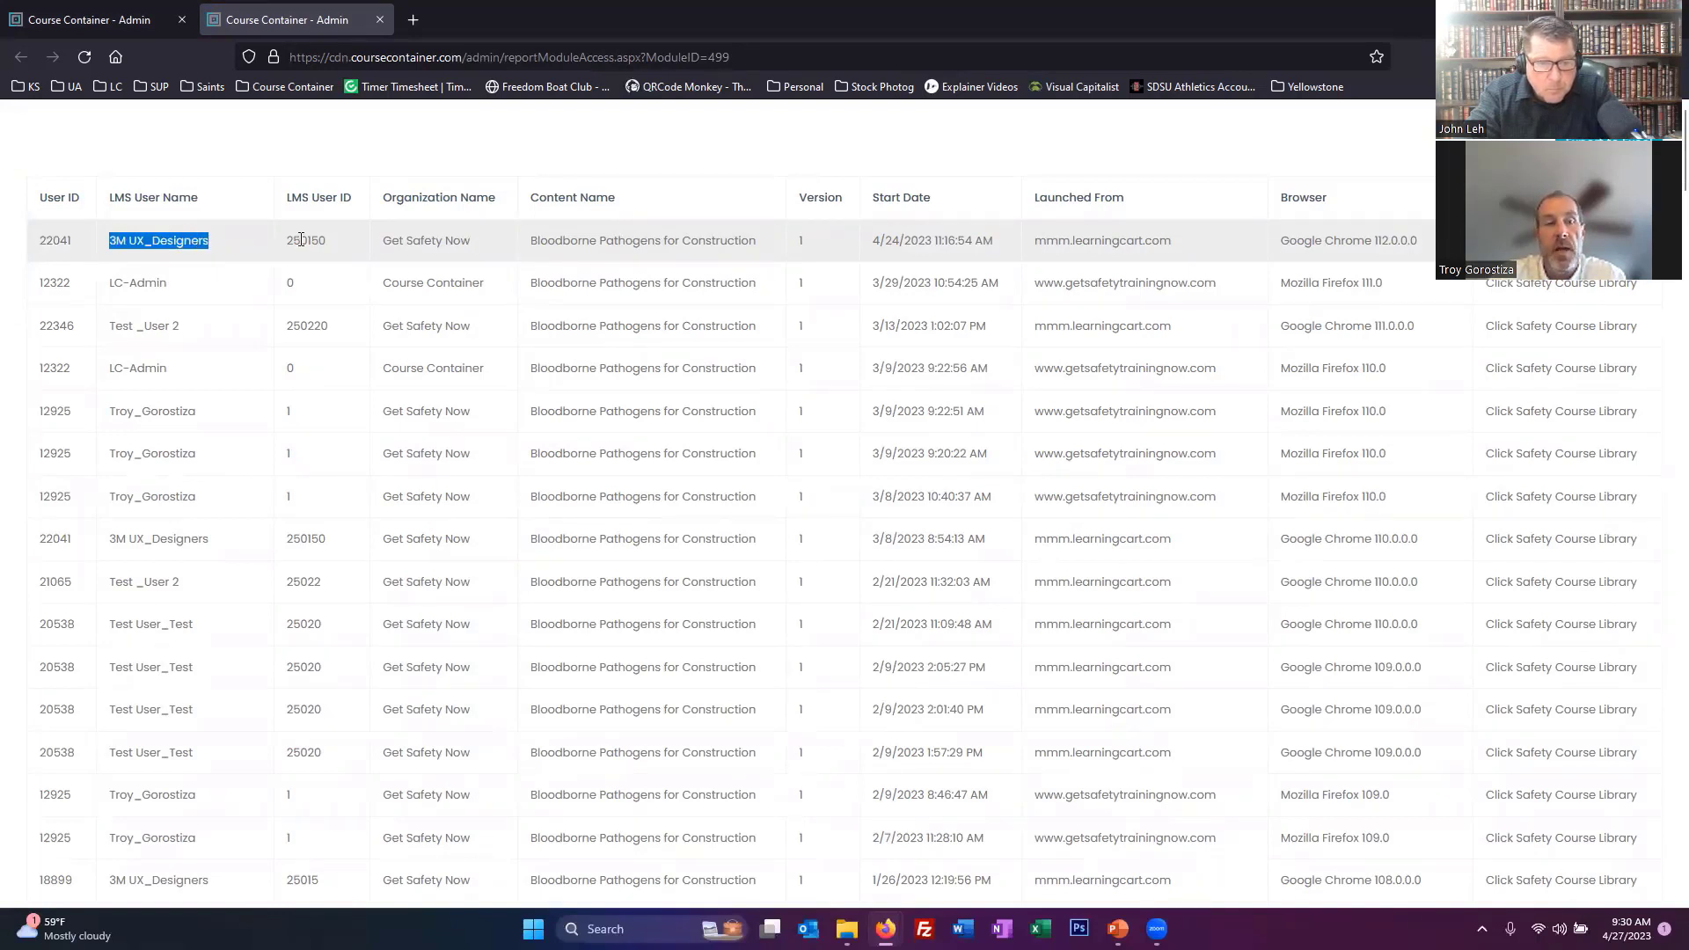
double_click(294, 238)
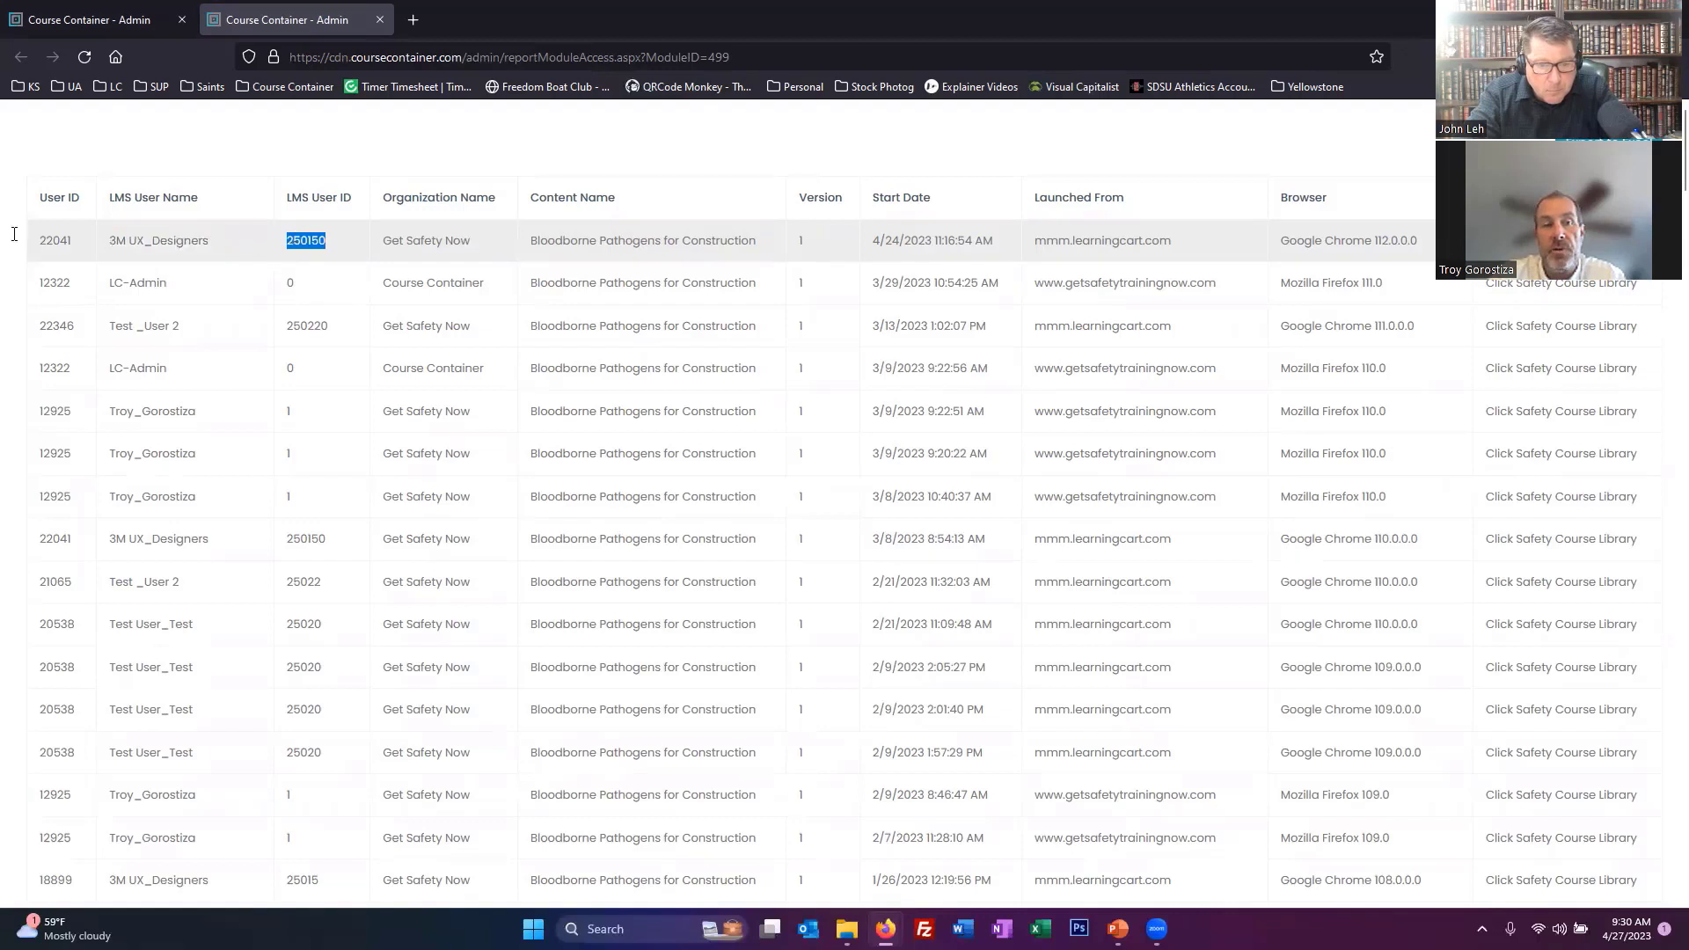
double_click(65, 243)
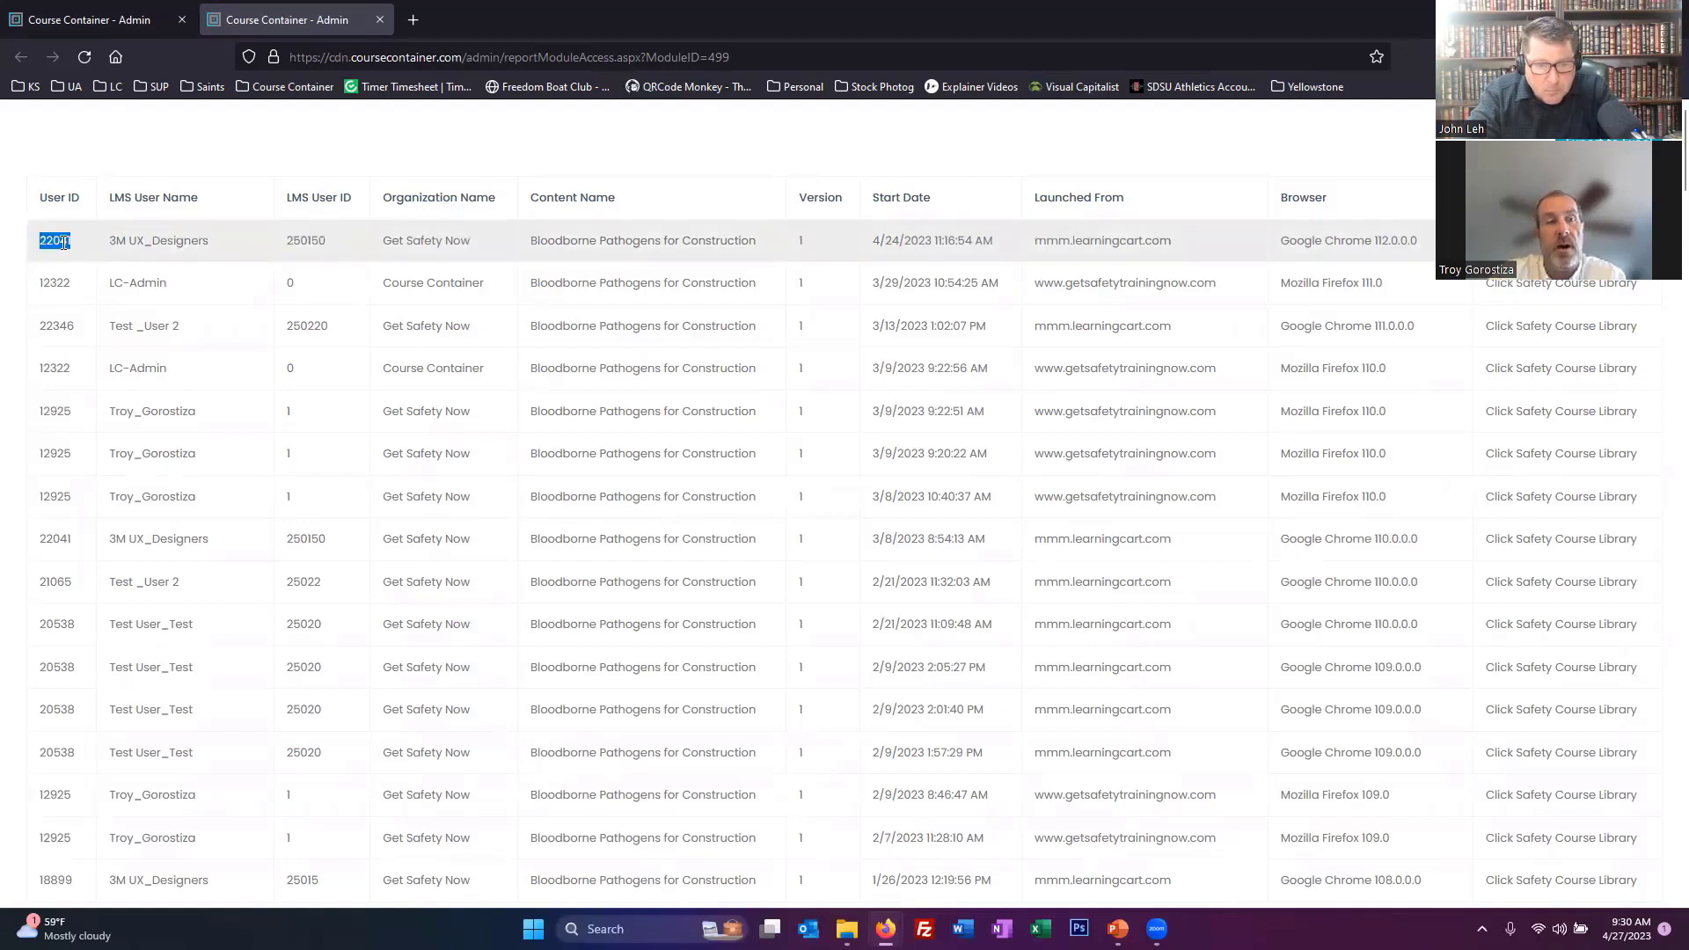
double_click(403, 236)
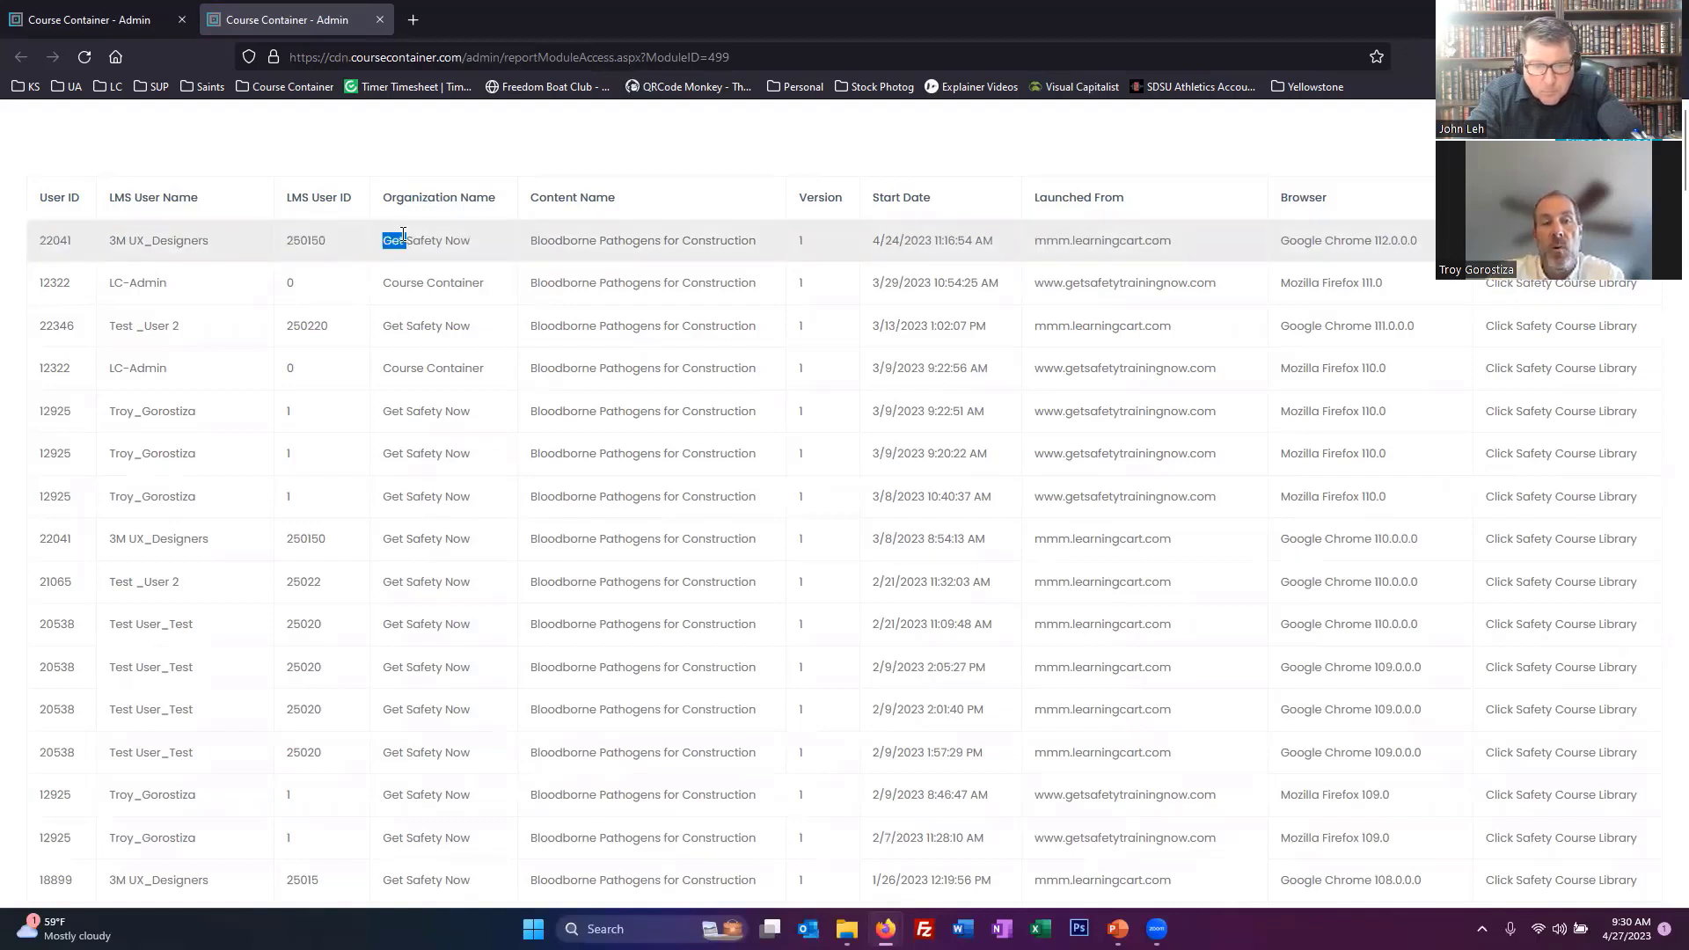
left_click_drag(479, 244, 392, 247)
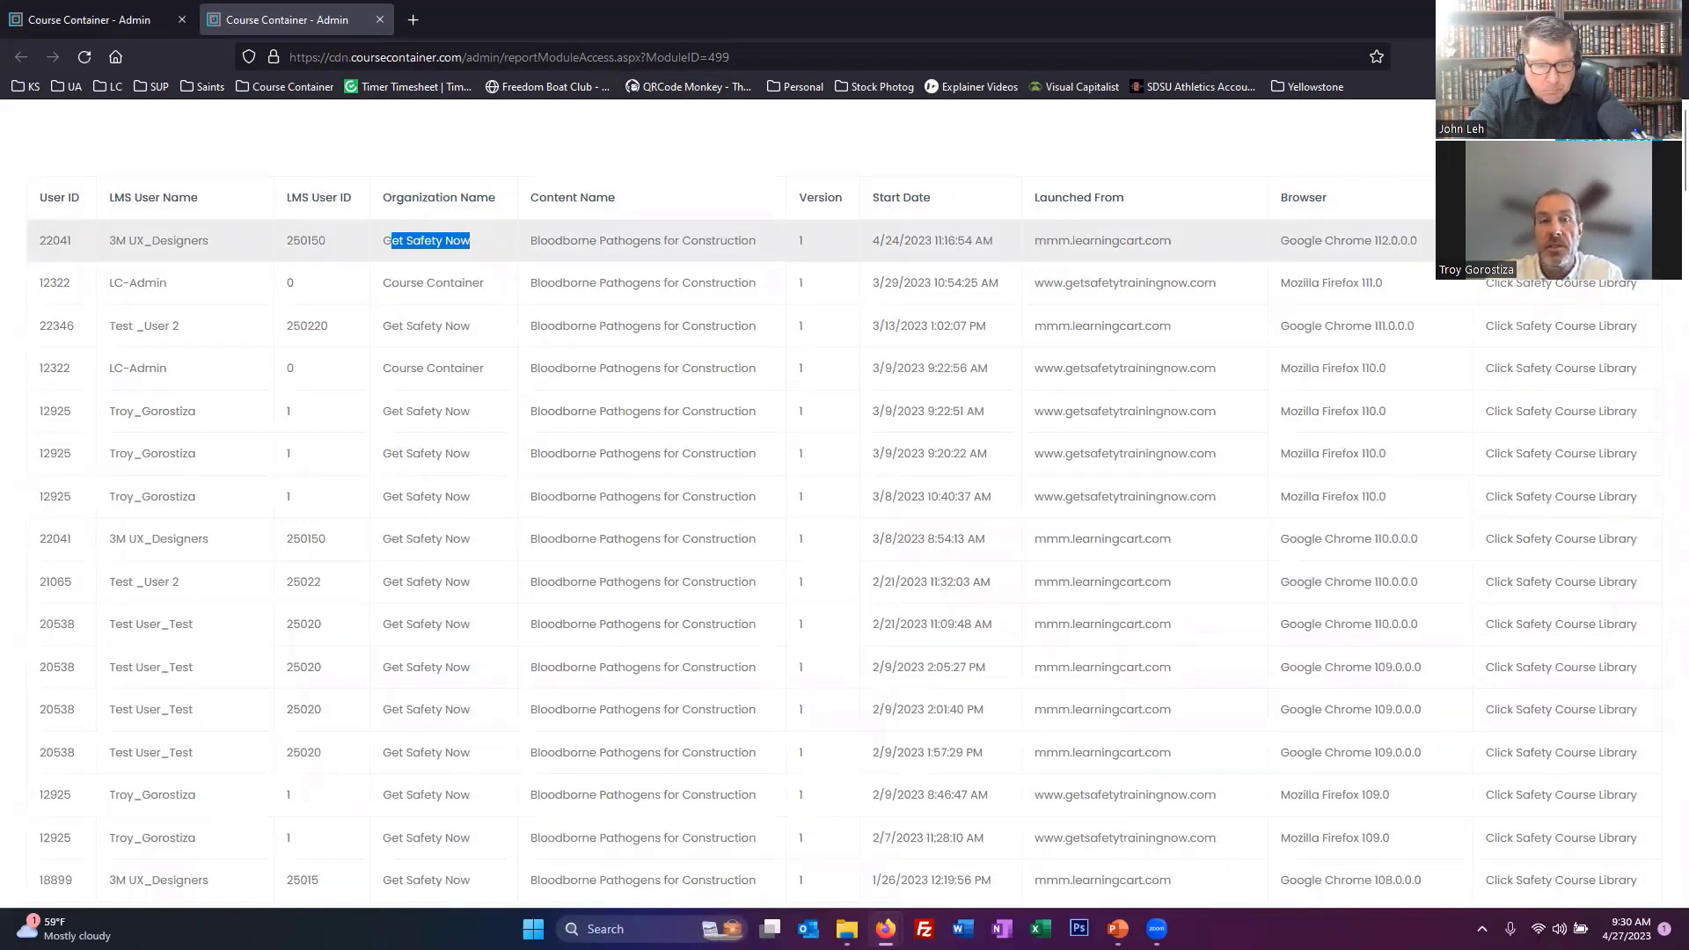
left_click(379, 20)
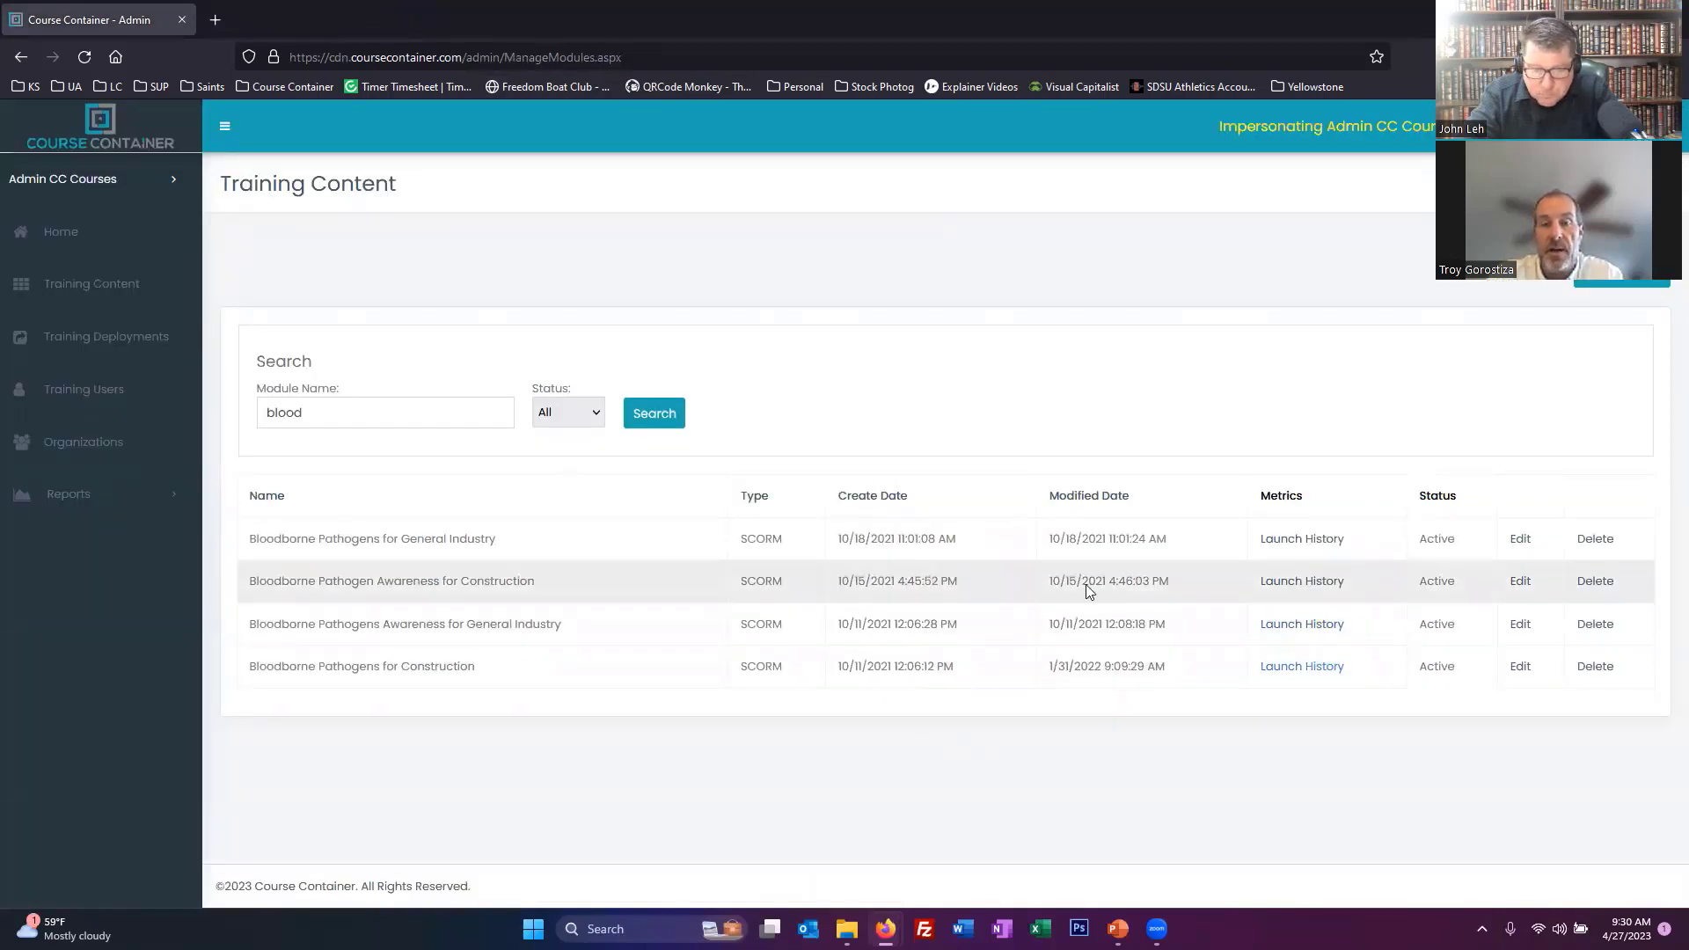
Open the Bloodborne Pathogens for Construction module for editing and review its name and code/identifier
left_click(1525, 670)
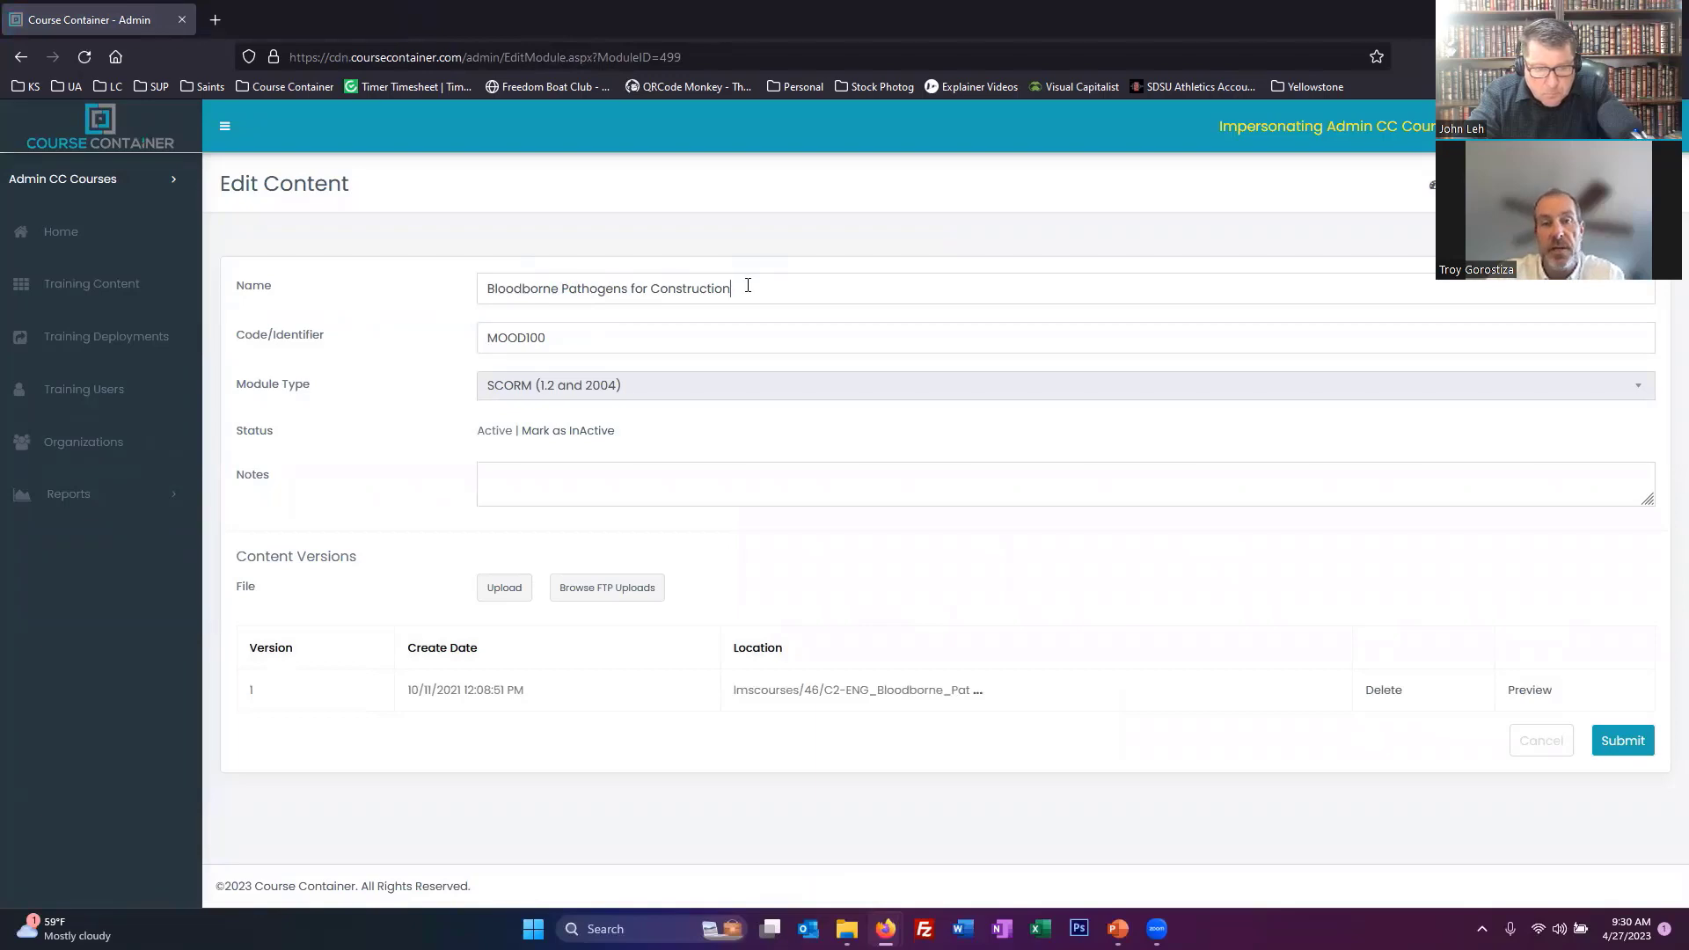
key("ctrl+a")
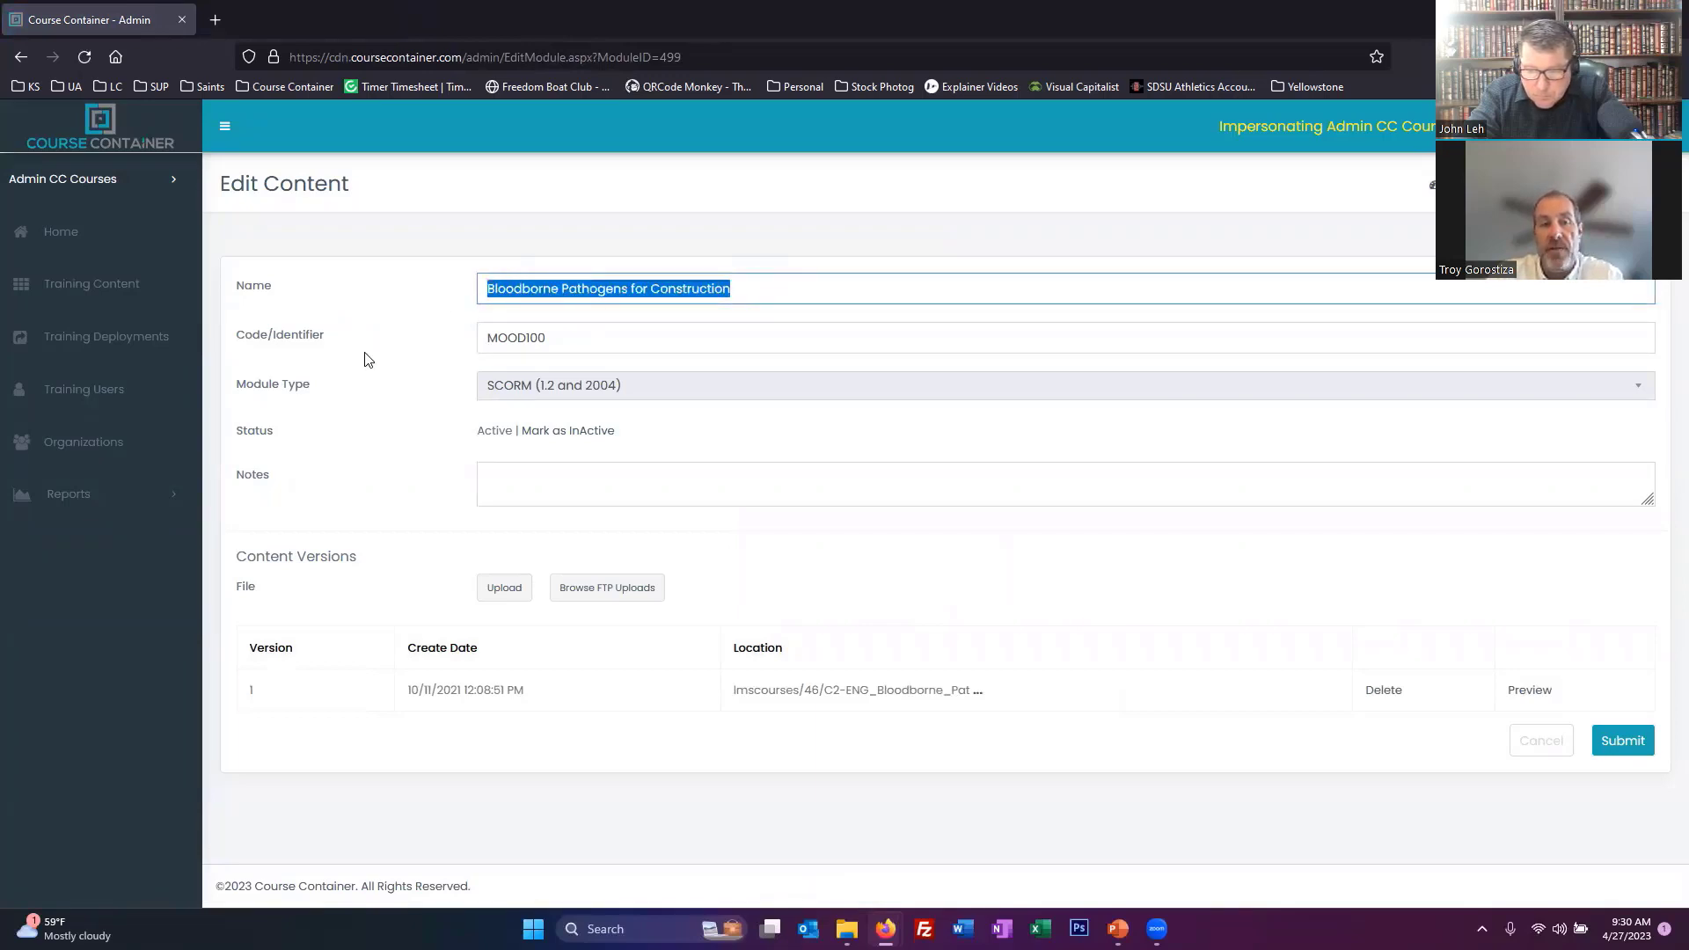
key("Tab")
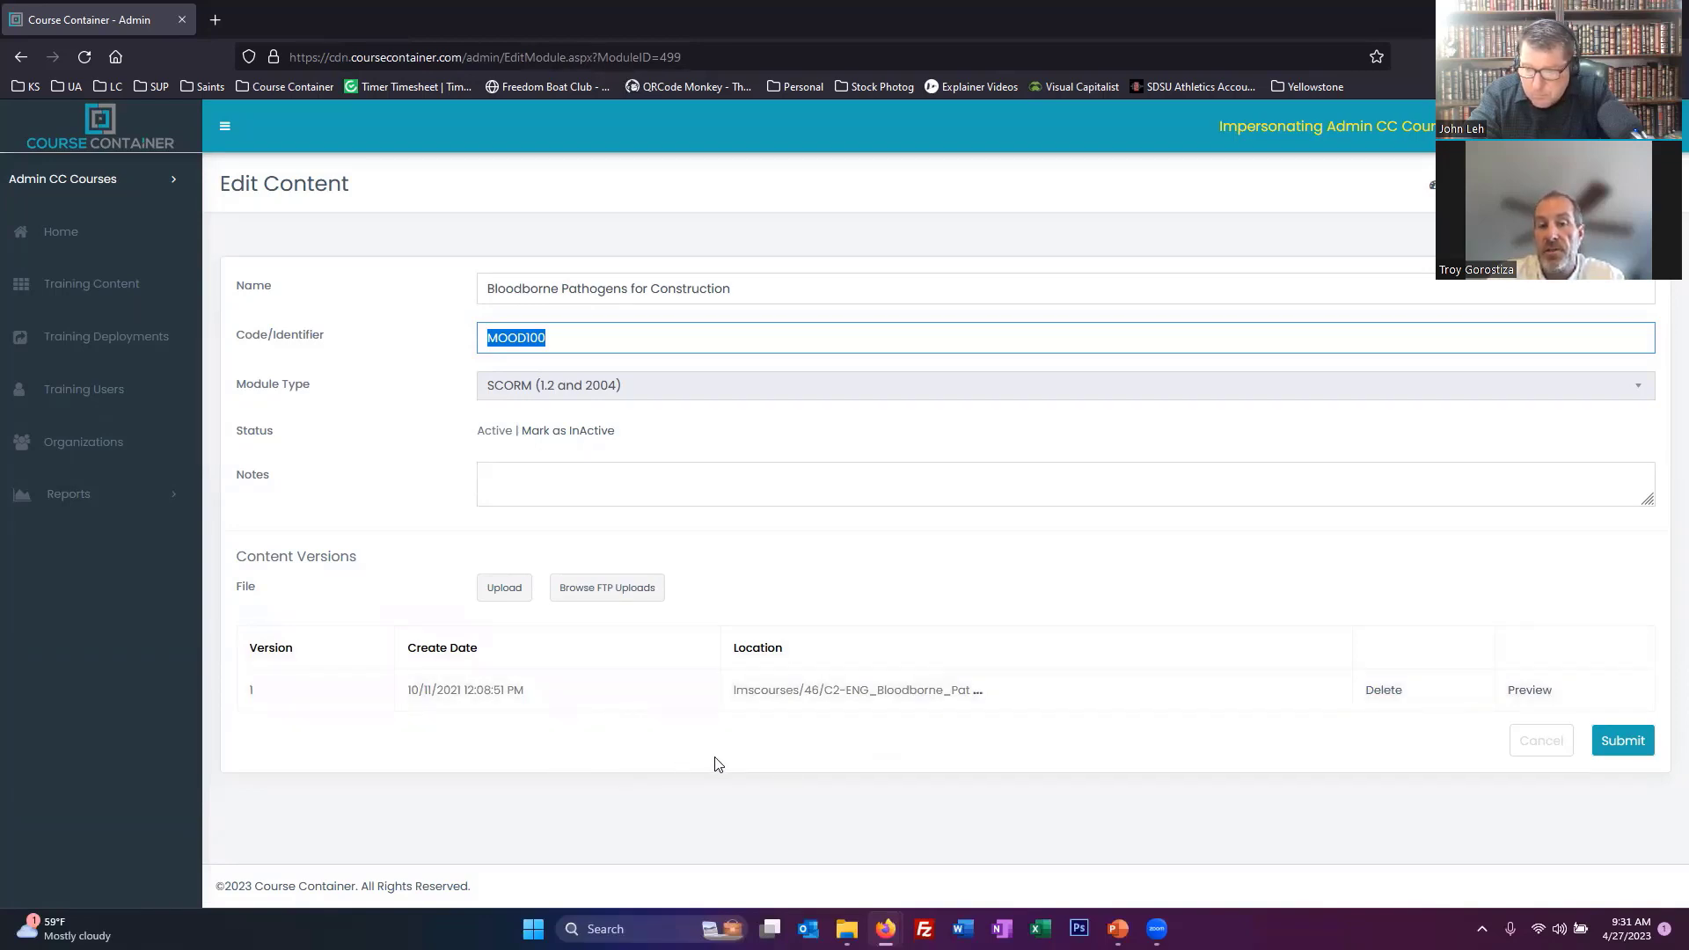
Preview version 1 of the Bloodborne Pathogens for Construction course, pause its playback and close the preview
left_click(1529, 693)
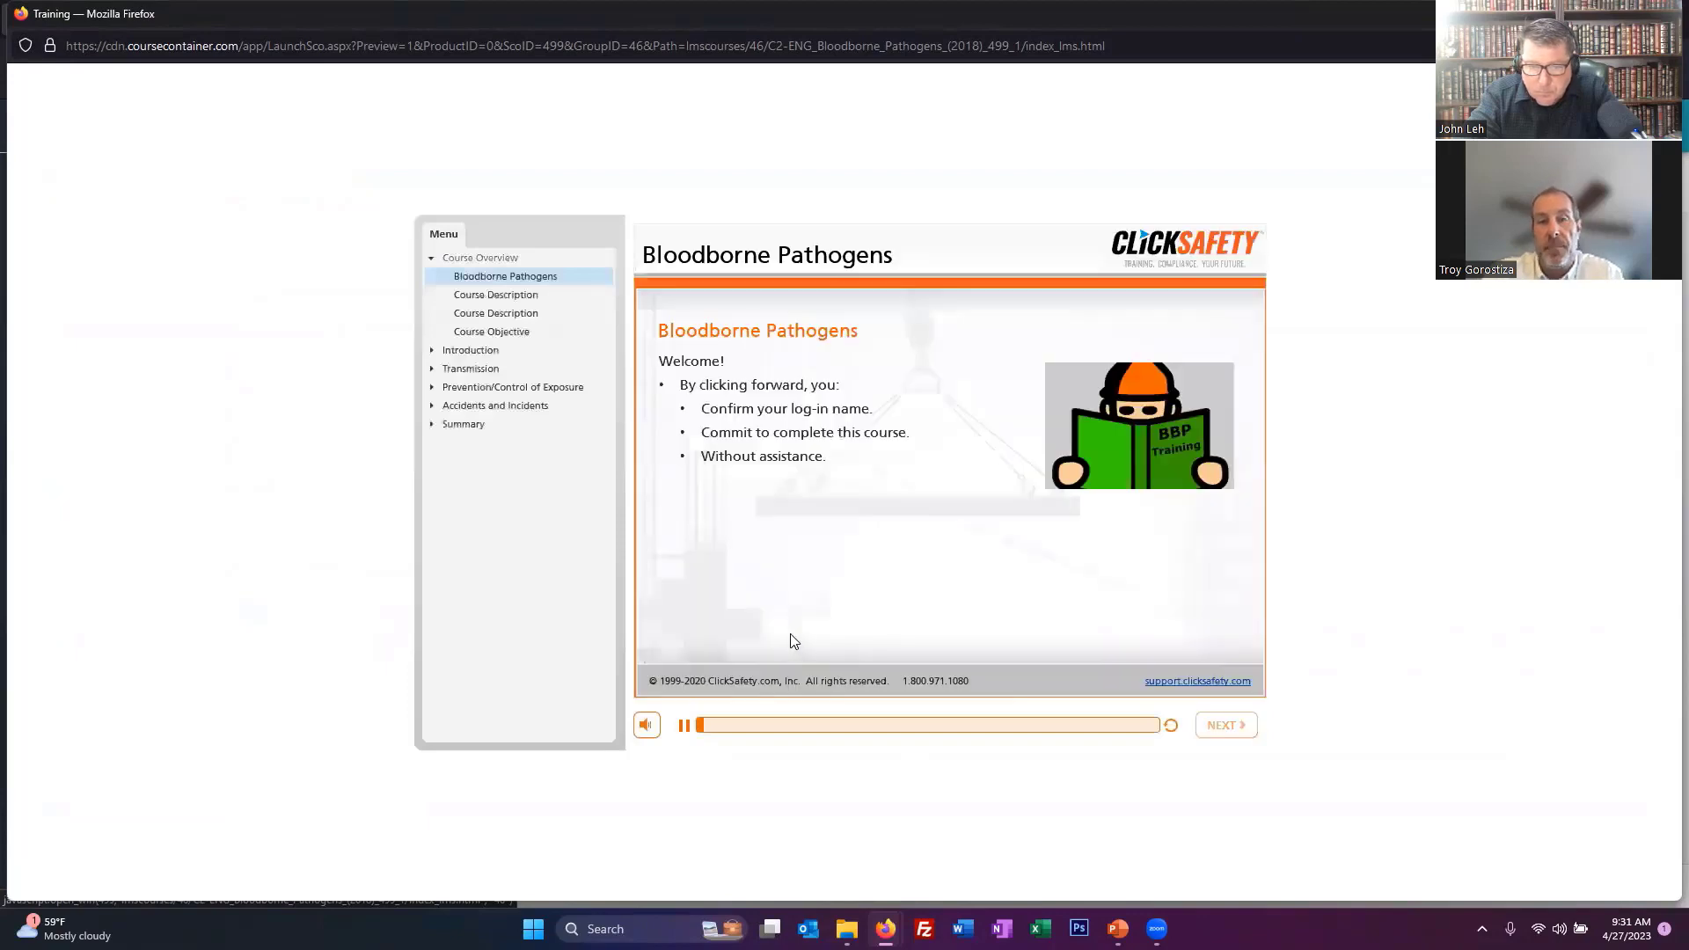
left_click(684, 725)
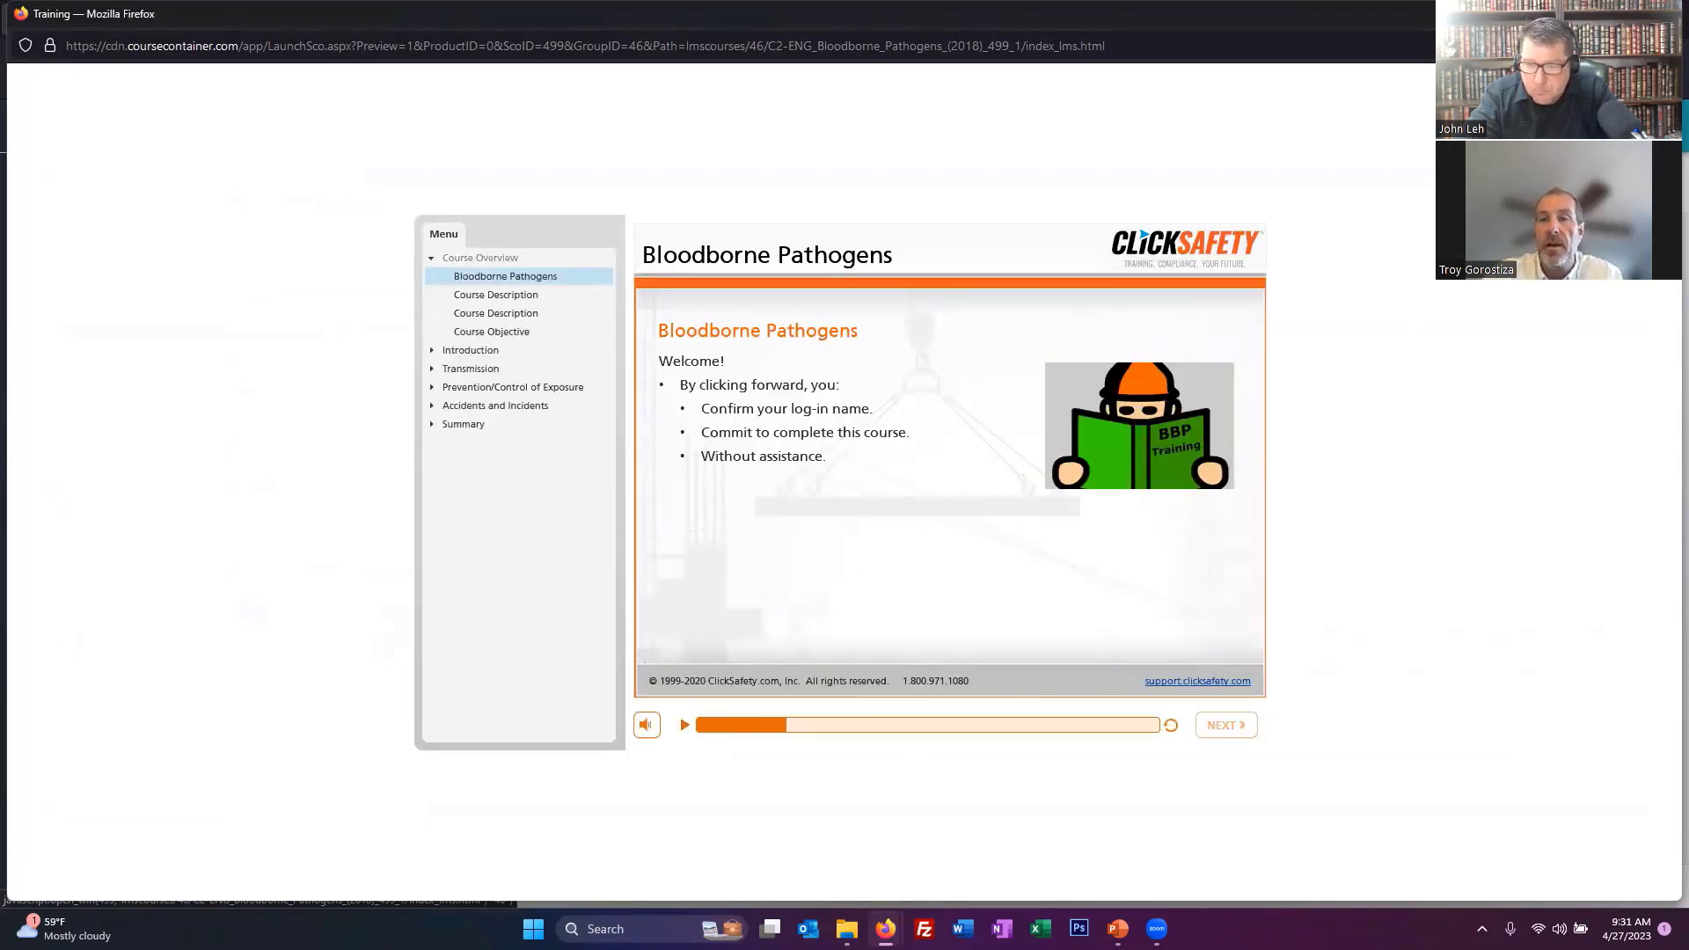
left_click(1662, 13)
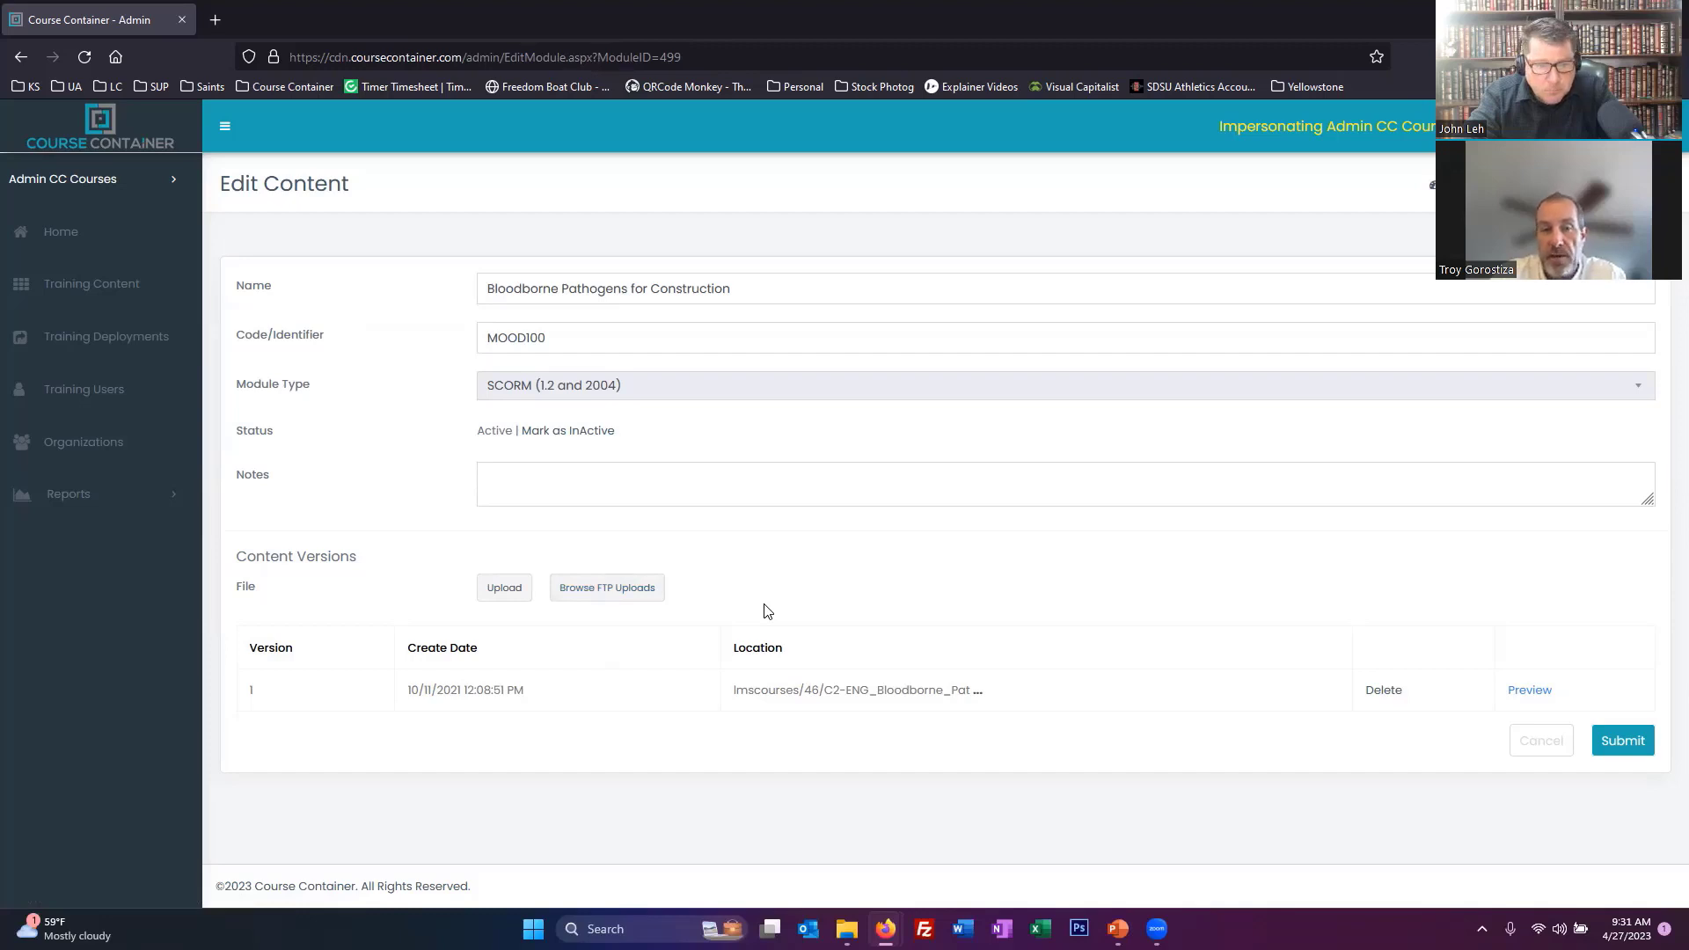
Review the list of FTP-uploaded content packages available for the Bloodborne Pathogens for Construction module, and close it
left_click(640, 597)
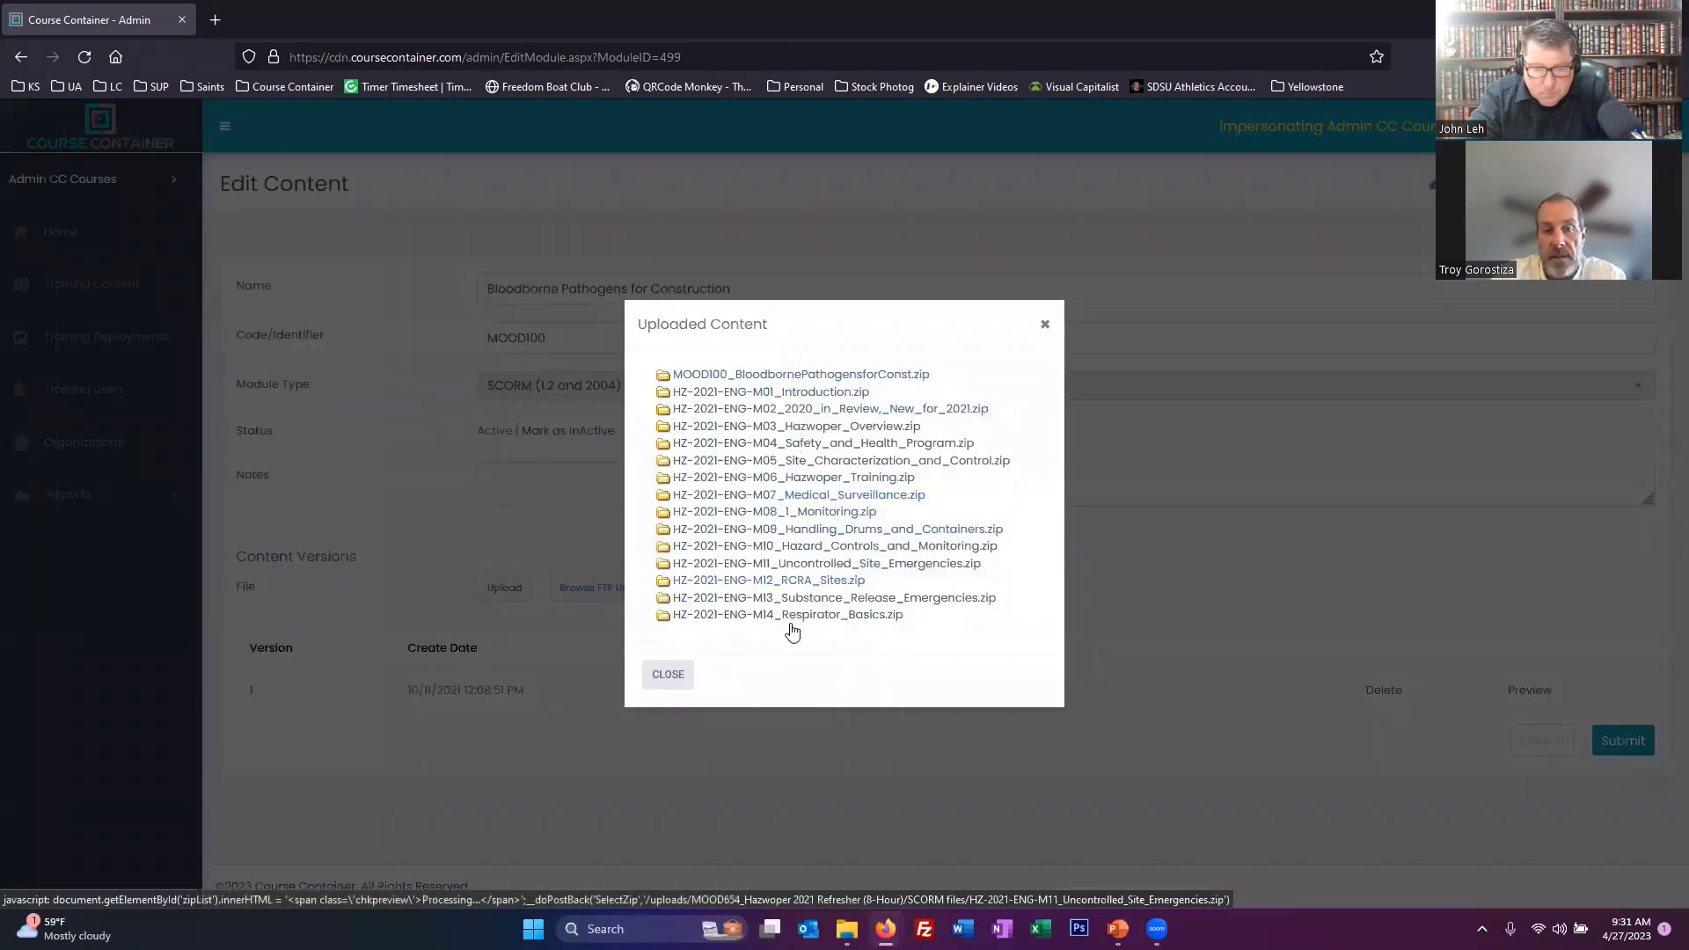
left_click(673, 673)
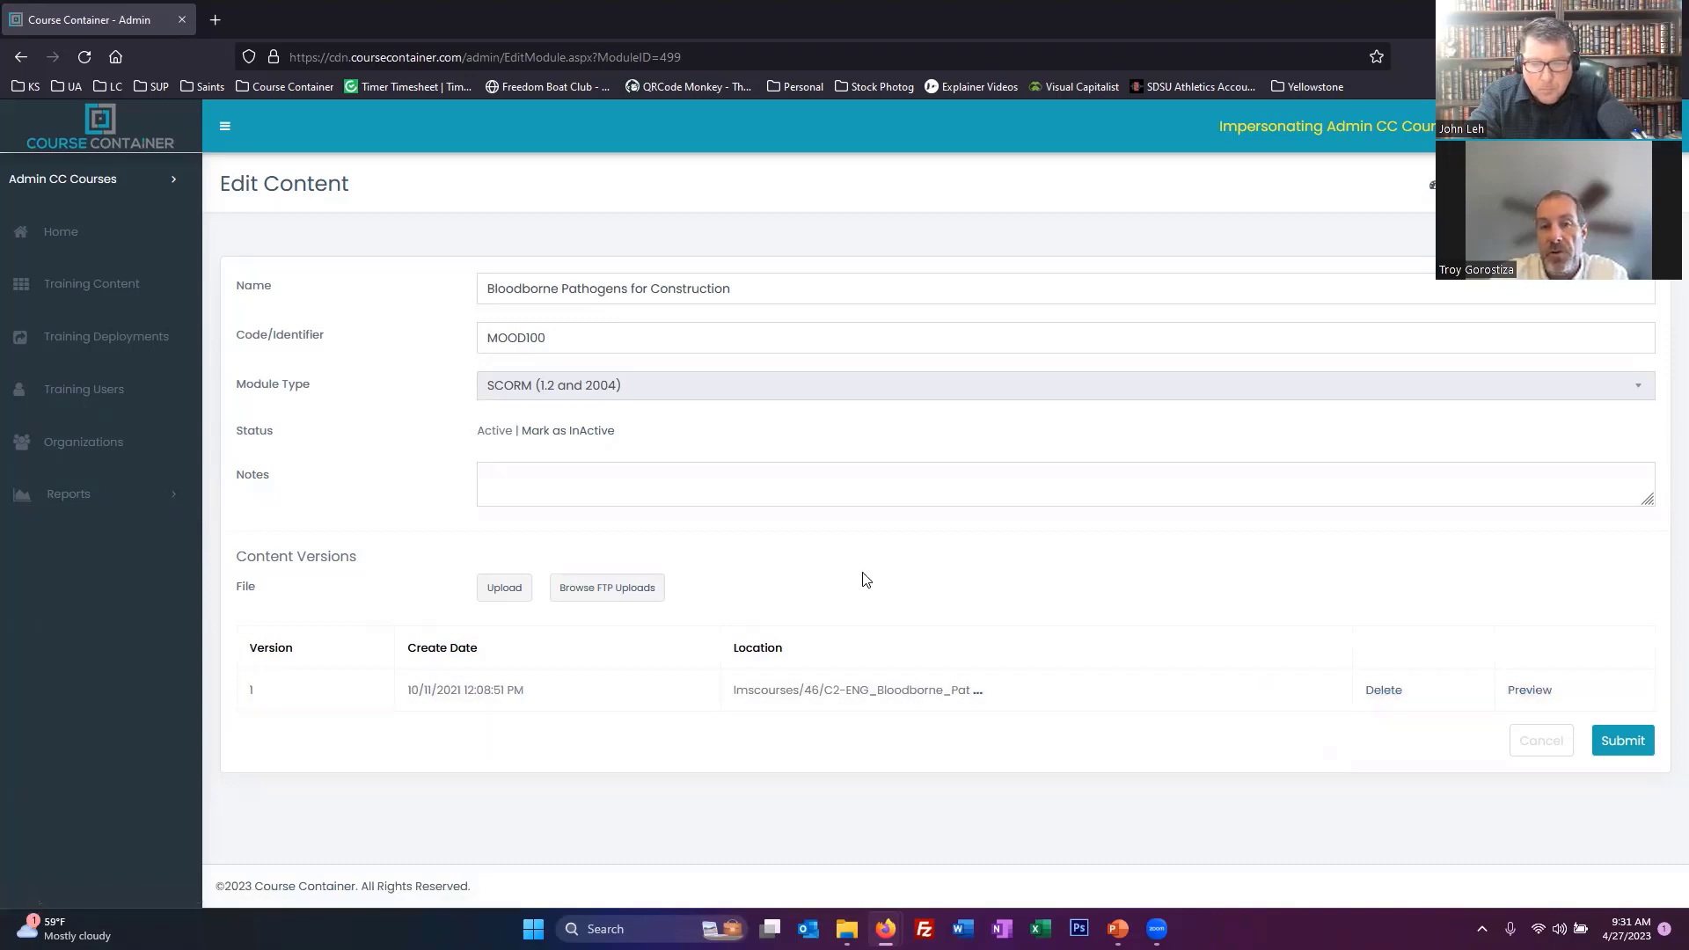
Add a new training content item named Video Sample with the module type Video (.avi,.wmv,.mov,.mp4) and submit it
left_click(78, 285)
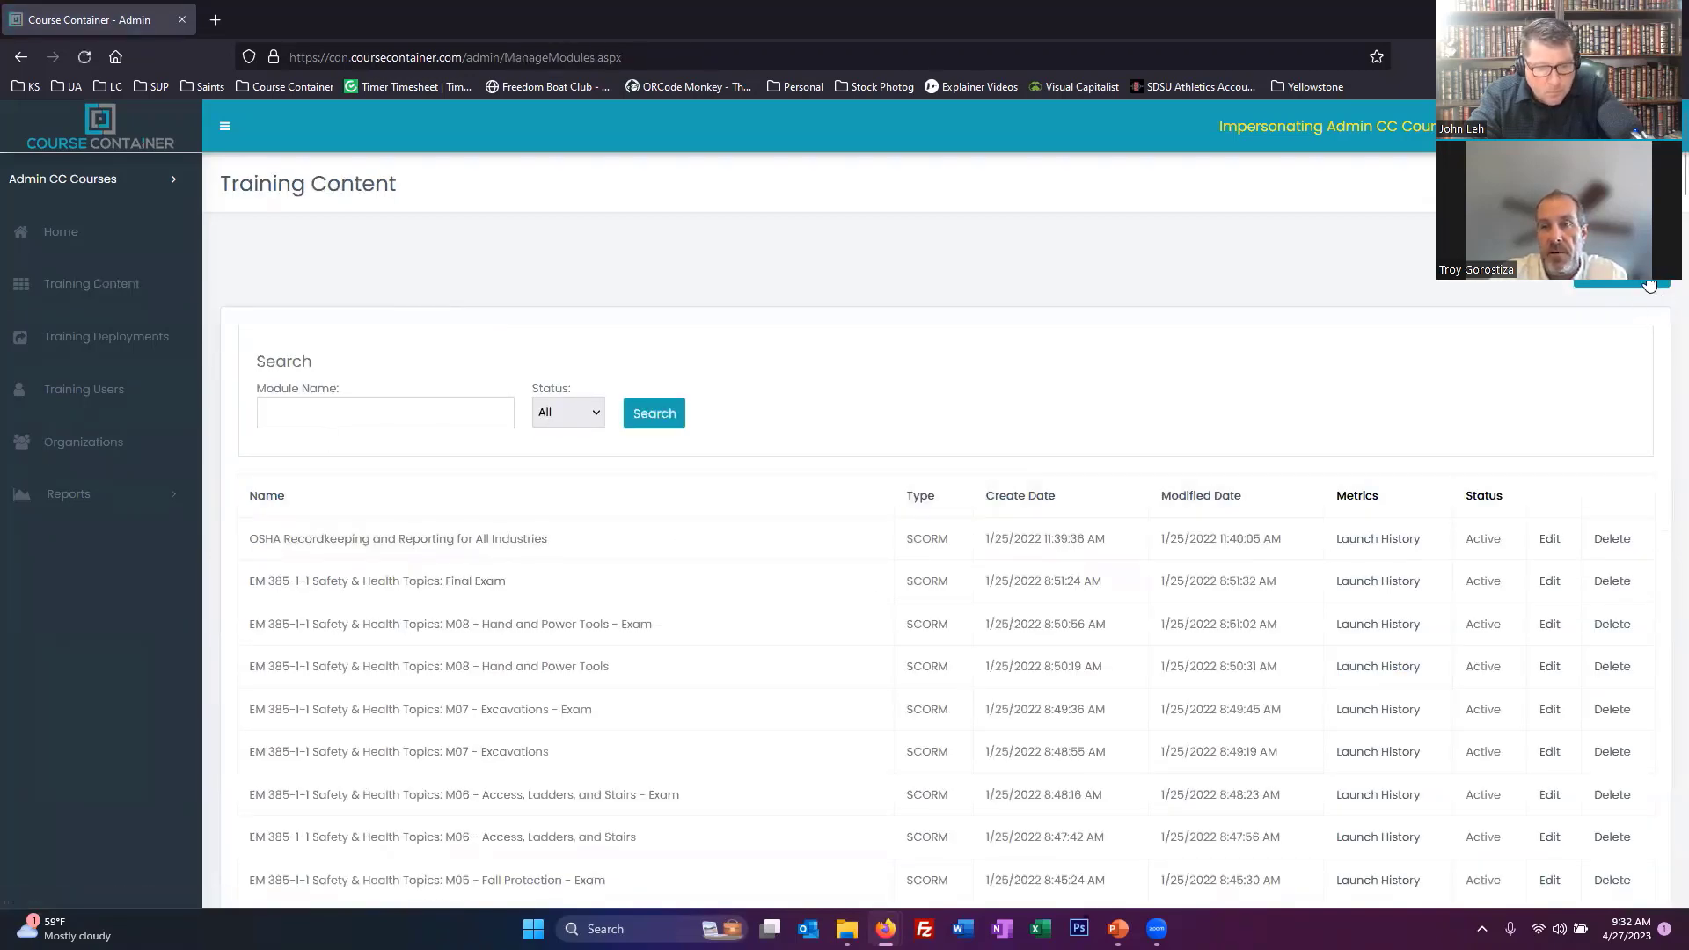
left_click(1645, 283)
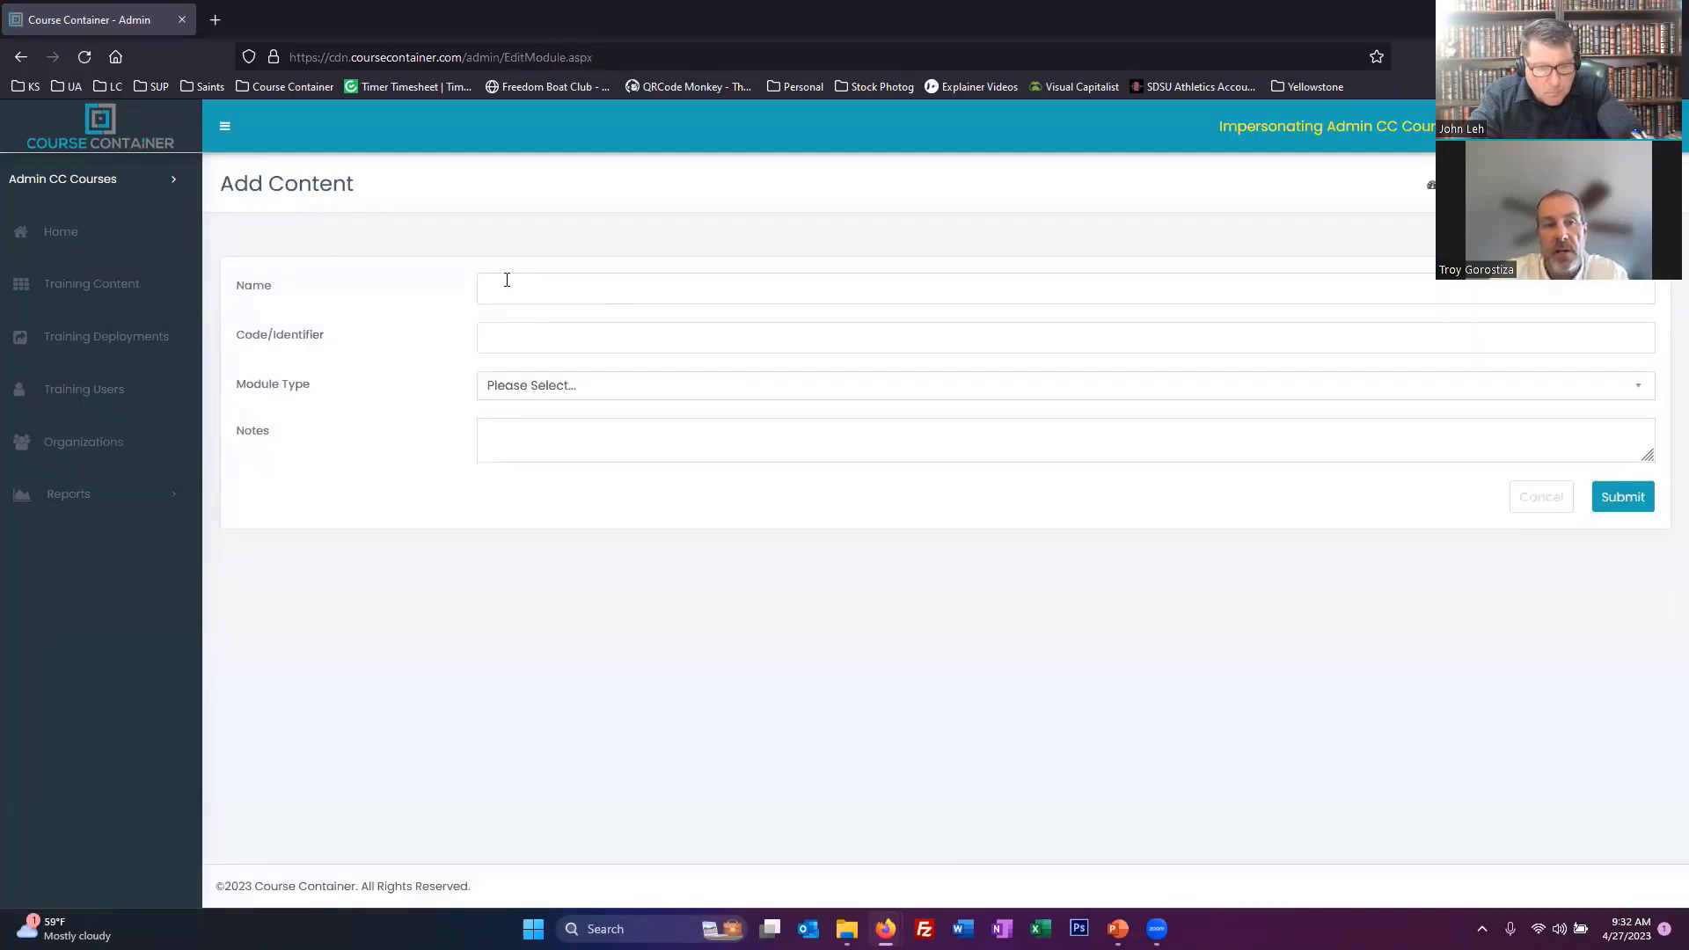
left_click(528, 386)
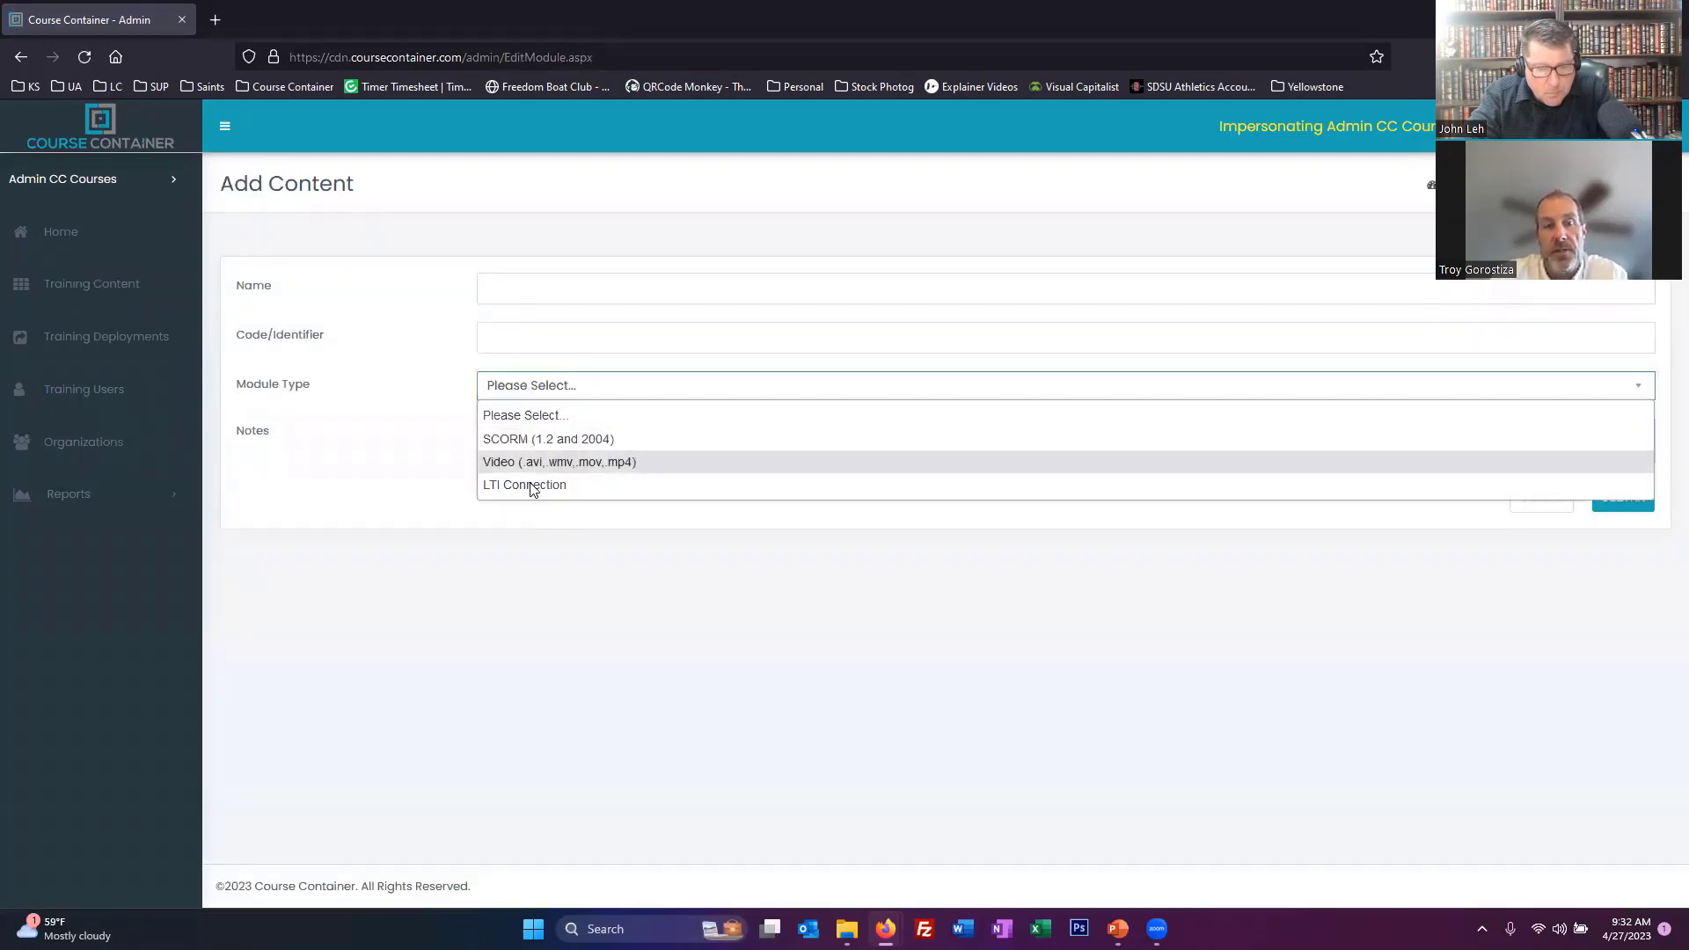
left_click(533, 285)
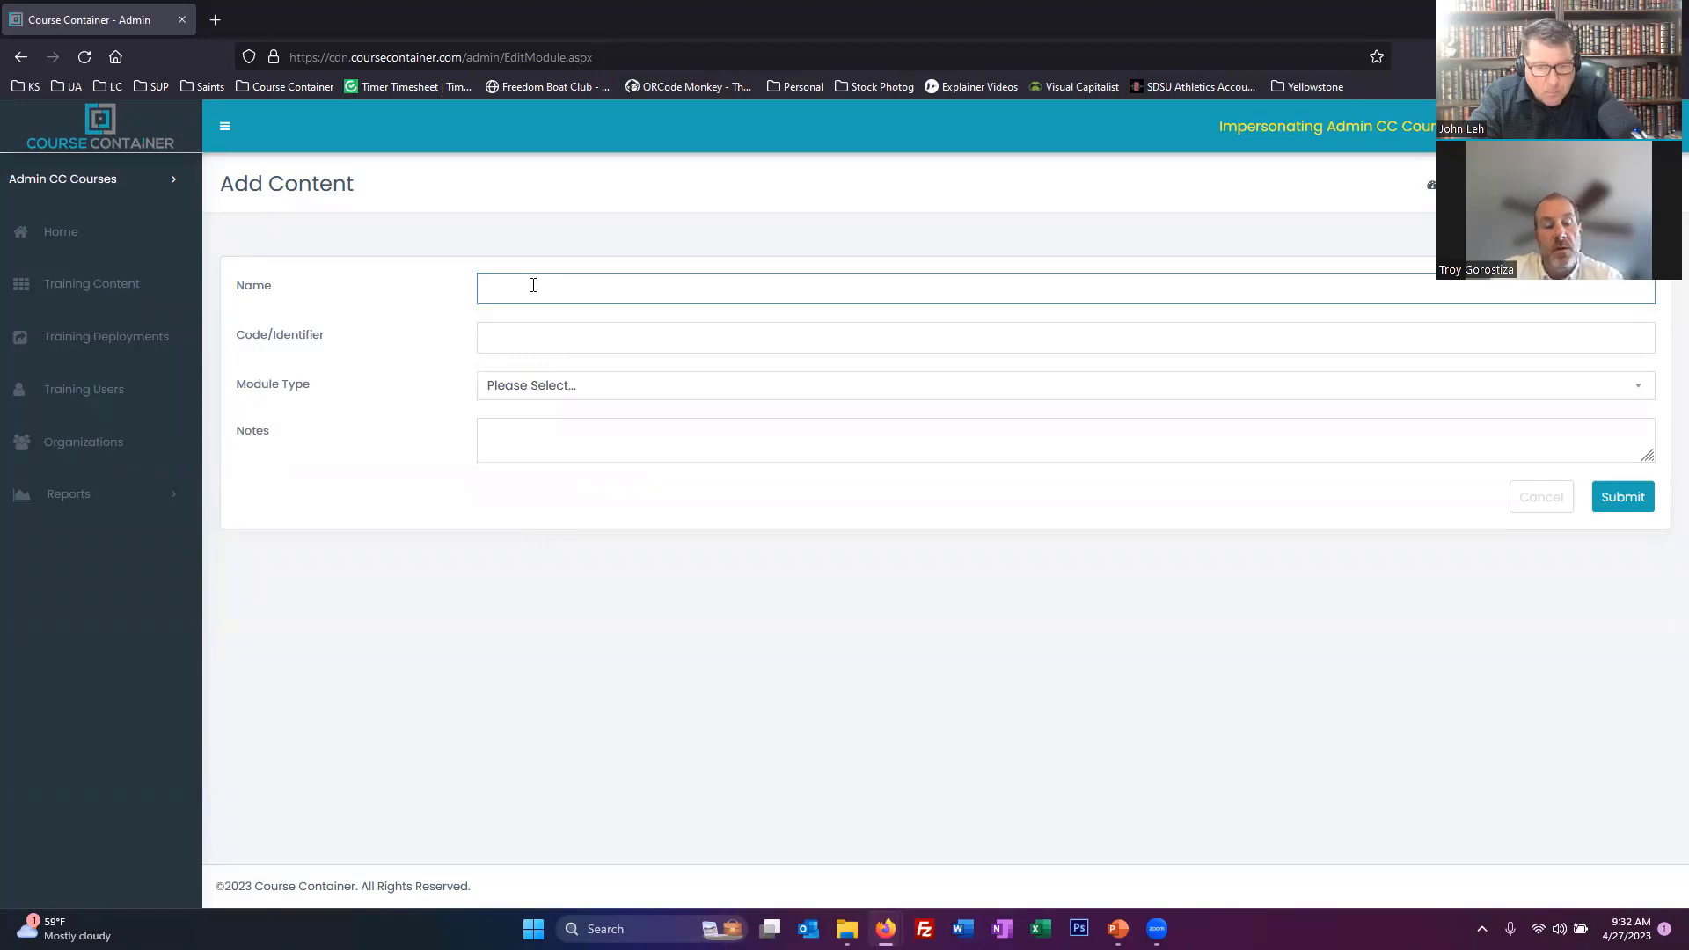
type("Video")
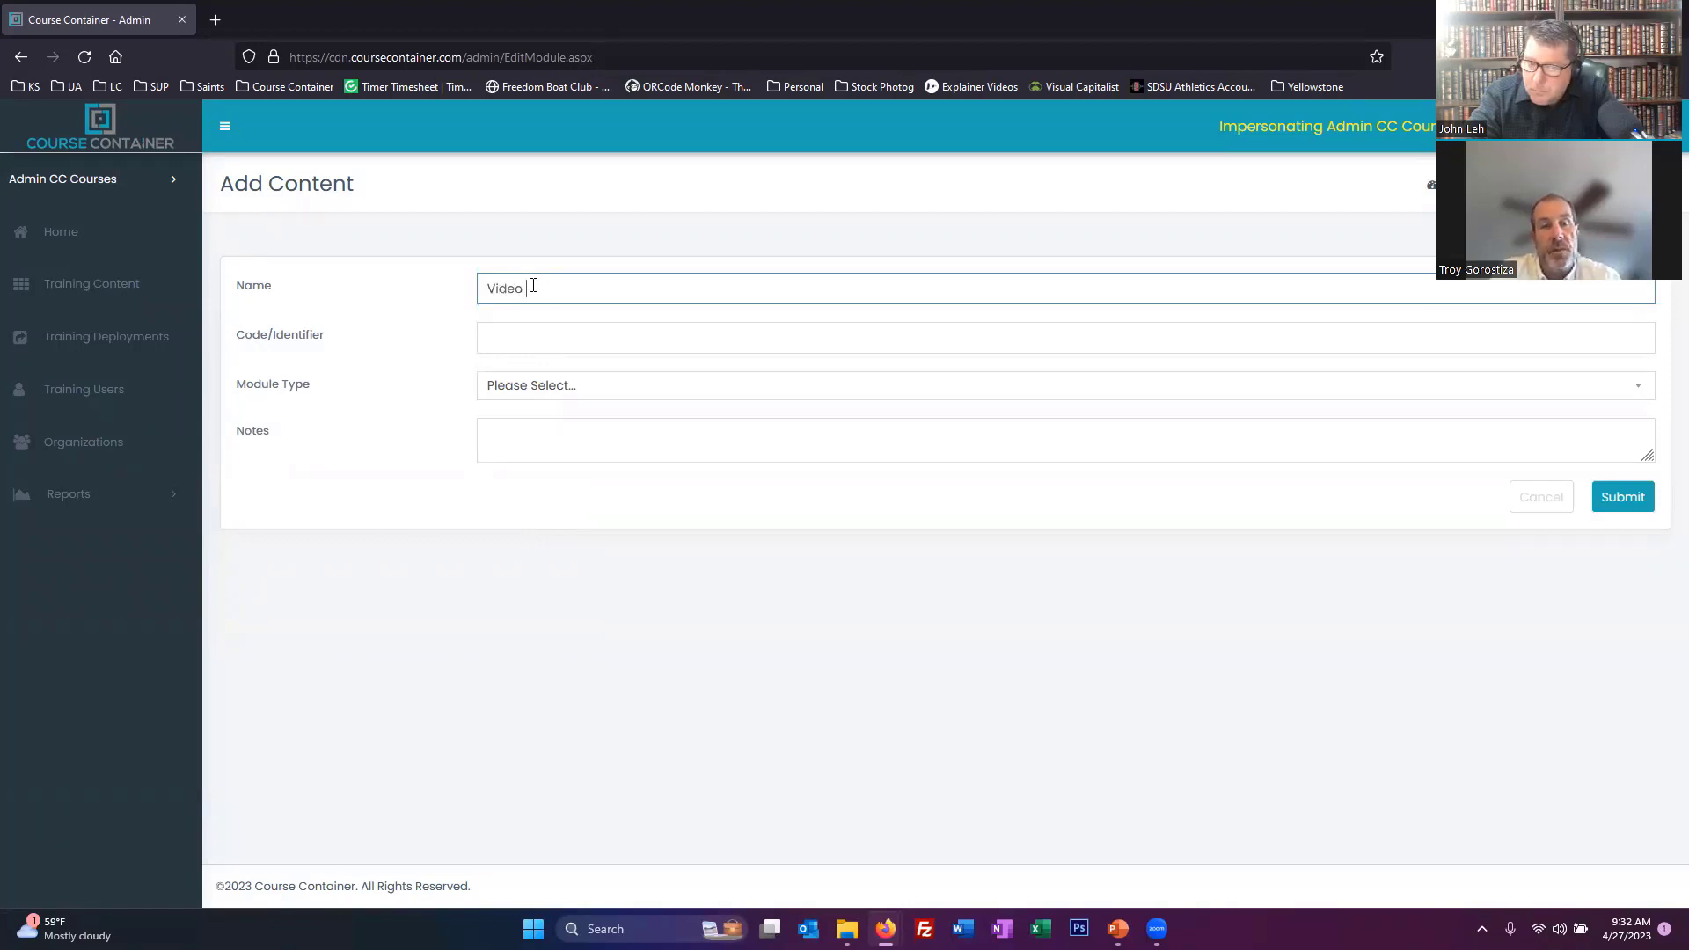
type(" Sample")
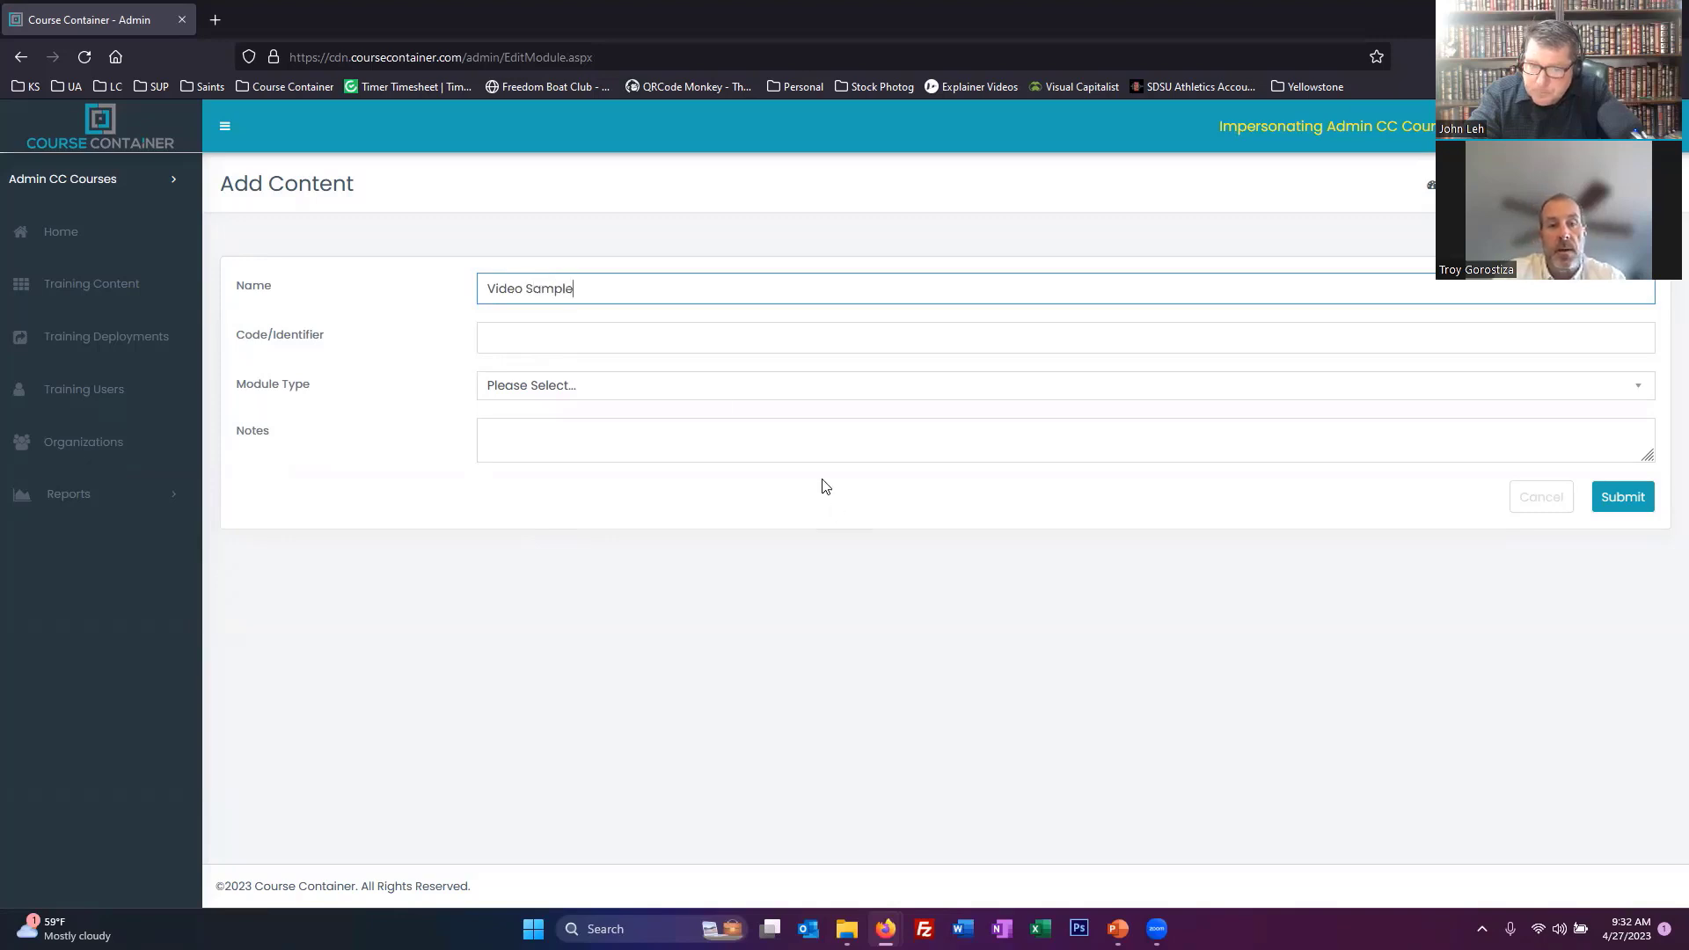
left_click(577, 387)
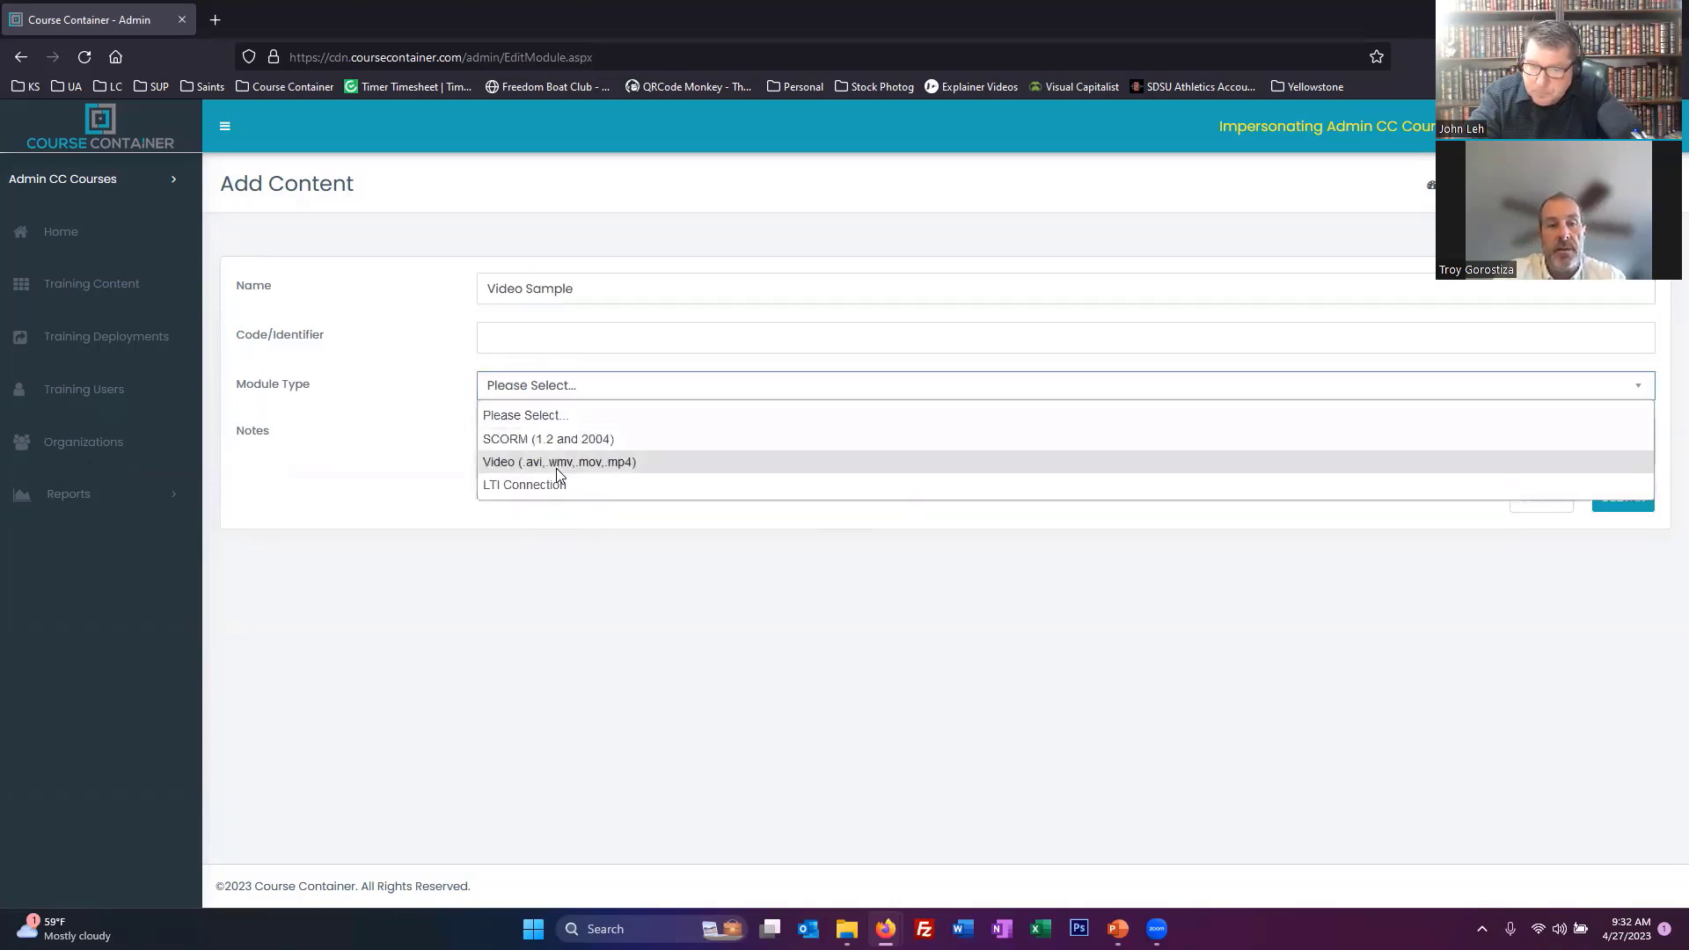
left_click(556, 459)
left_click(1644, 501)
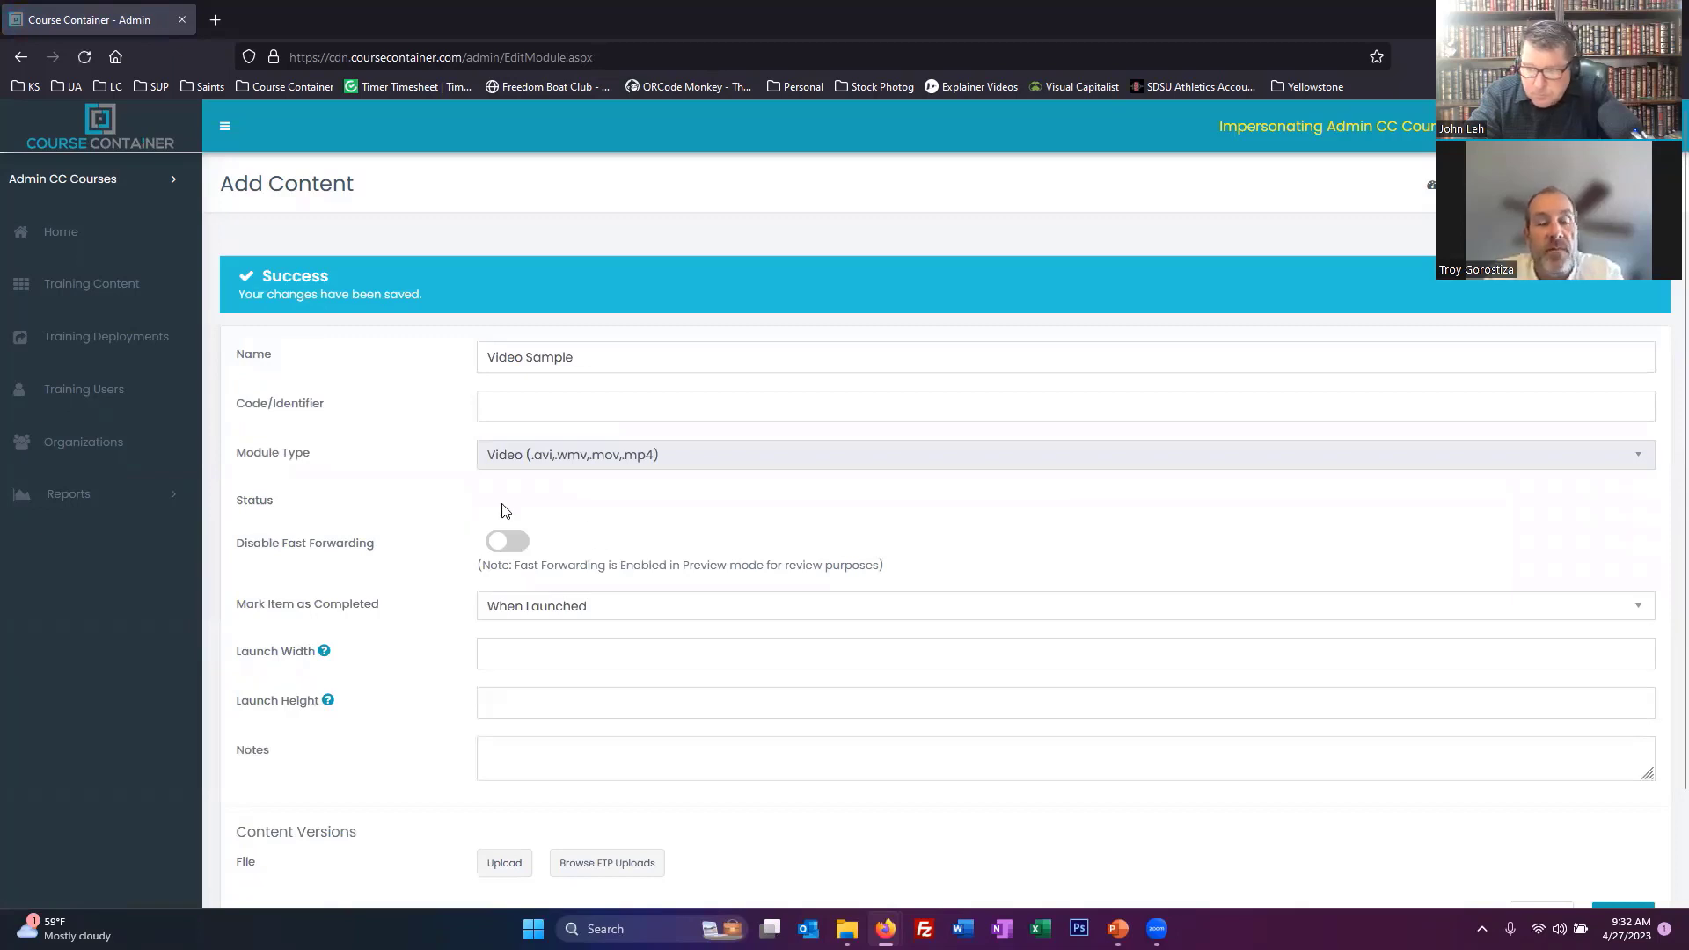
Fill in the code/identifier SDVsdv for Video Sample, disable fast forwarding, and mark the item as completed When Viewed to the End
scroll(510, 542, "down", 1)
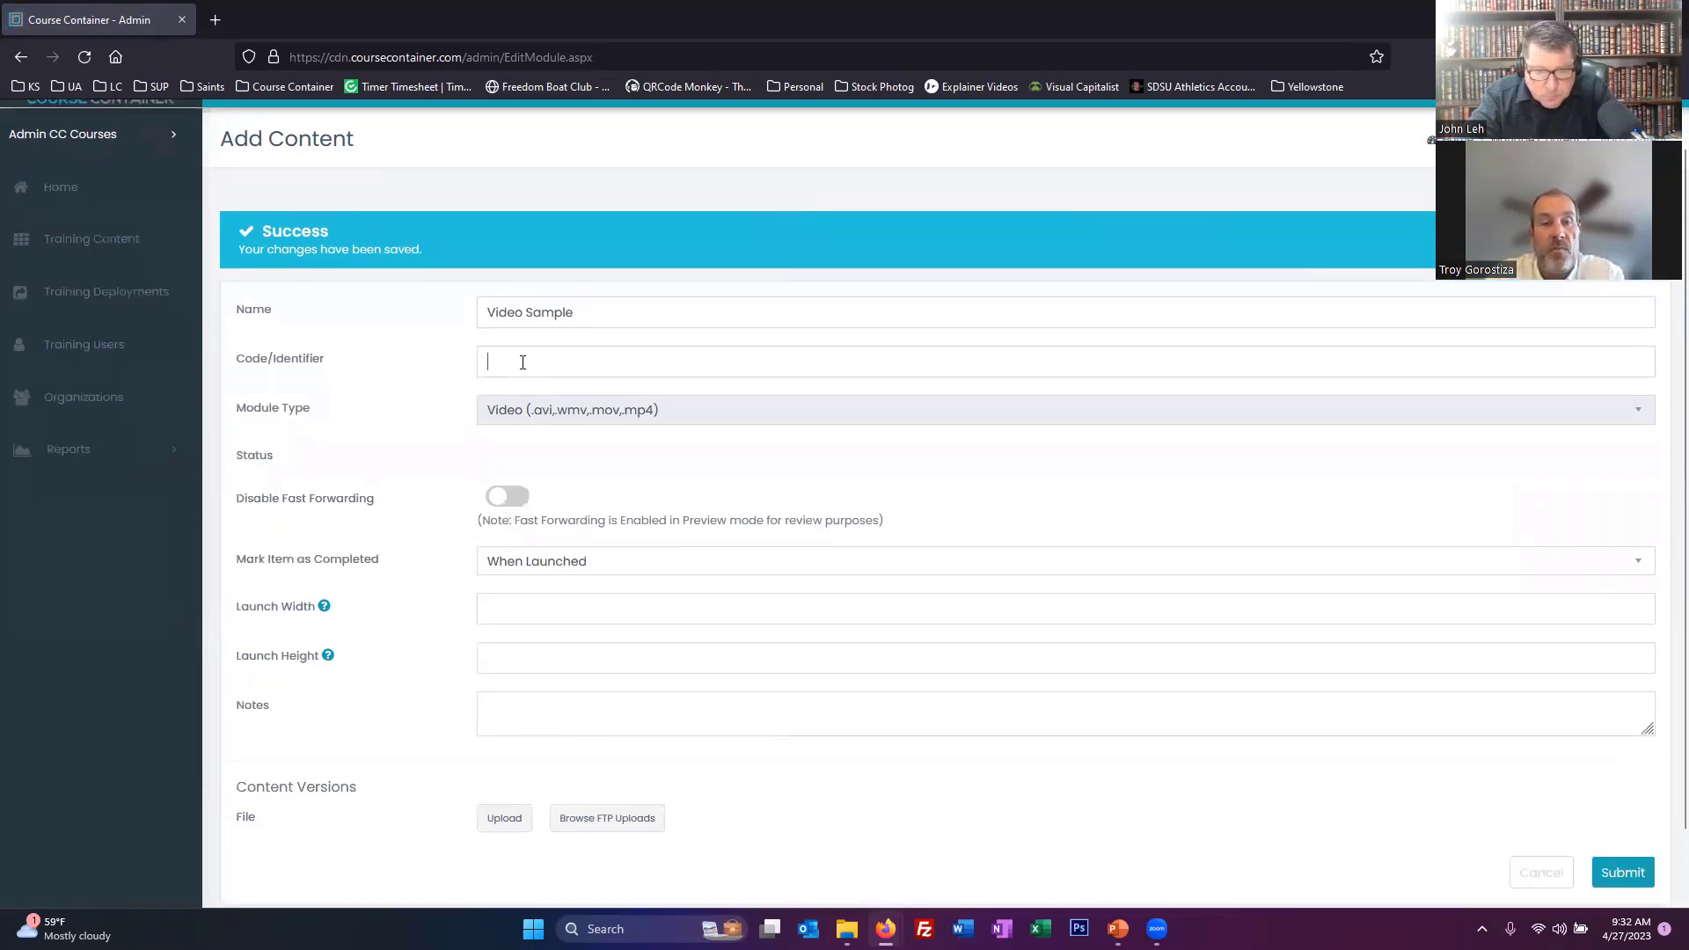
left_click(522, 361)
type("SDVsdv")
scroll(579, 503, "down", 1)
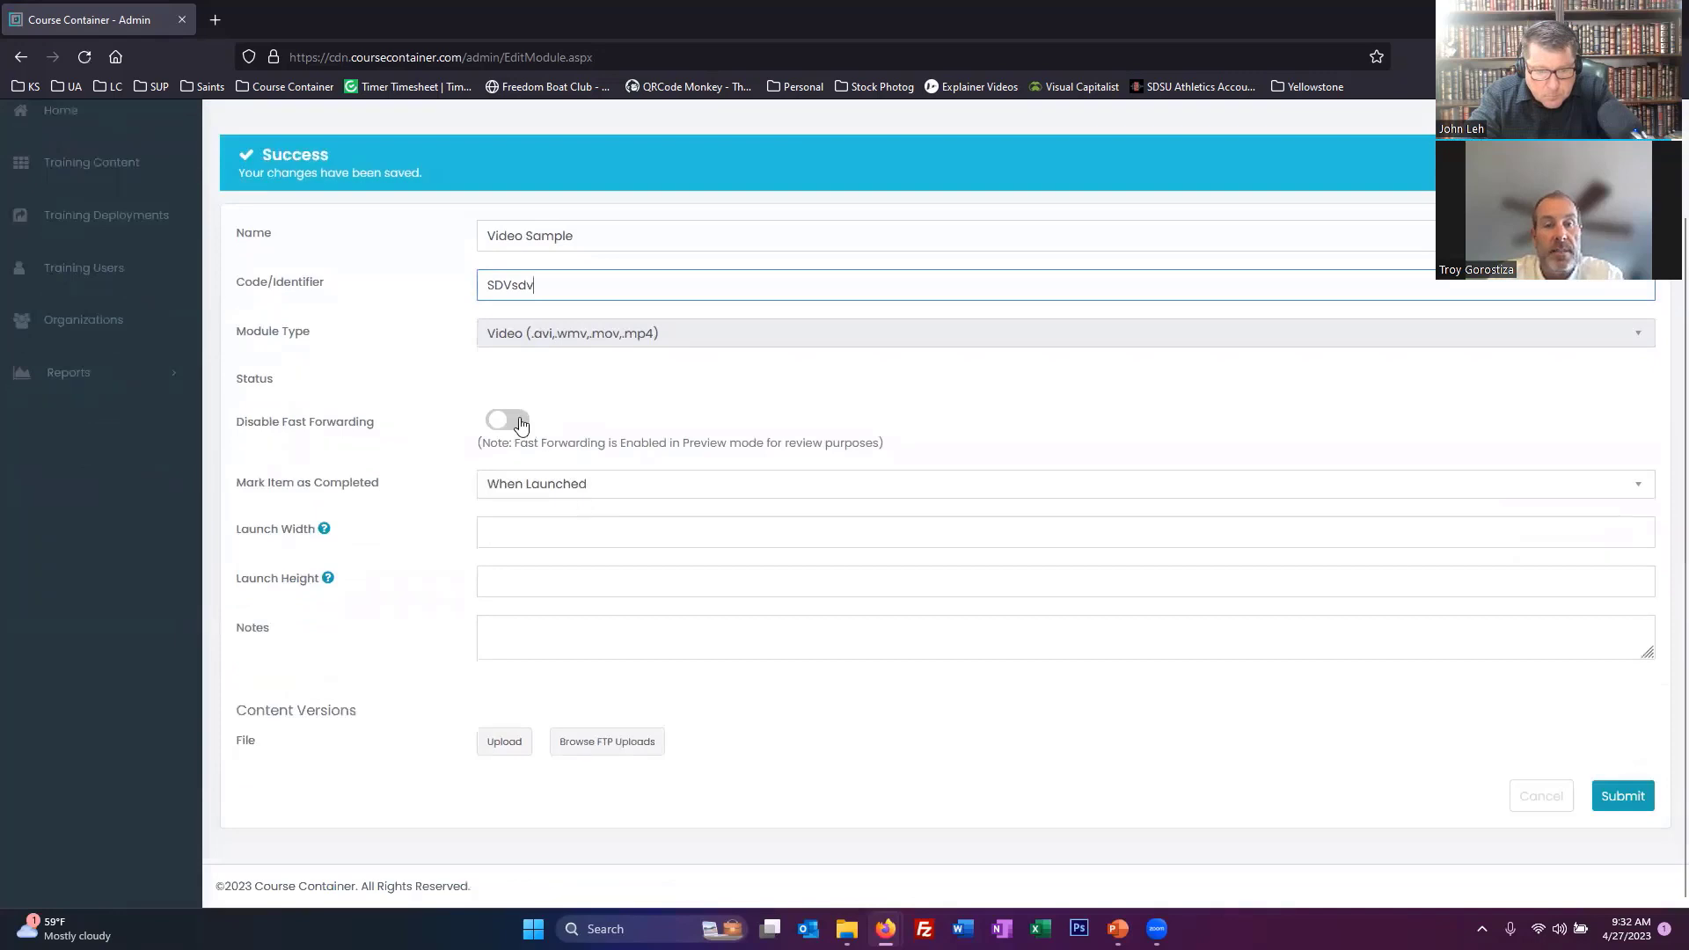
left_click(521, 423)
left_click(591, 489)
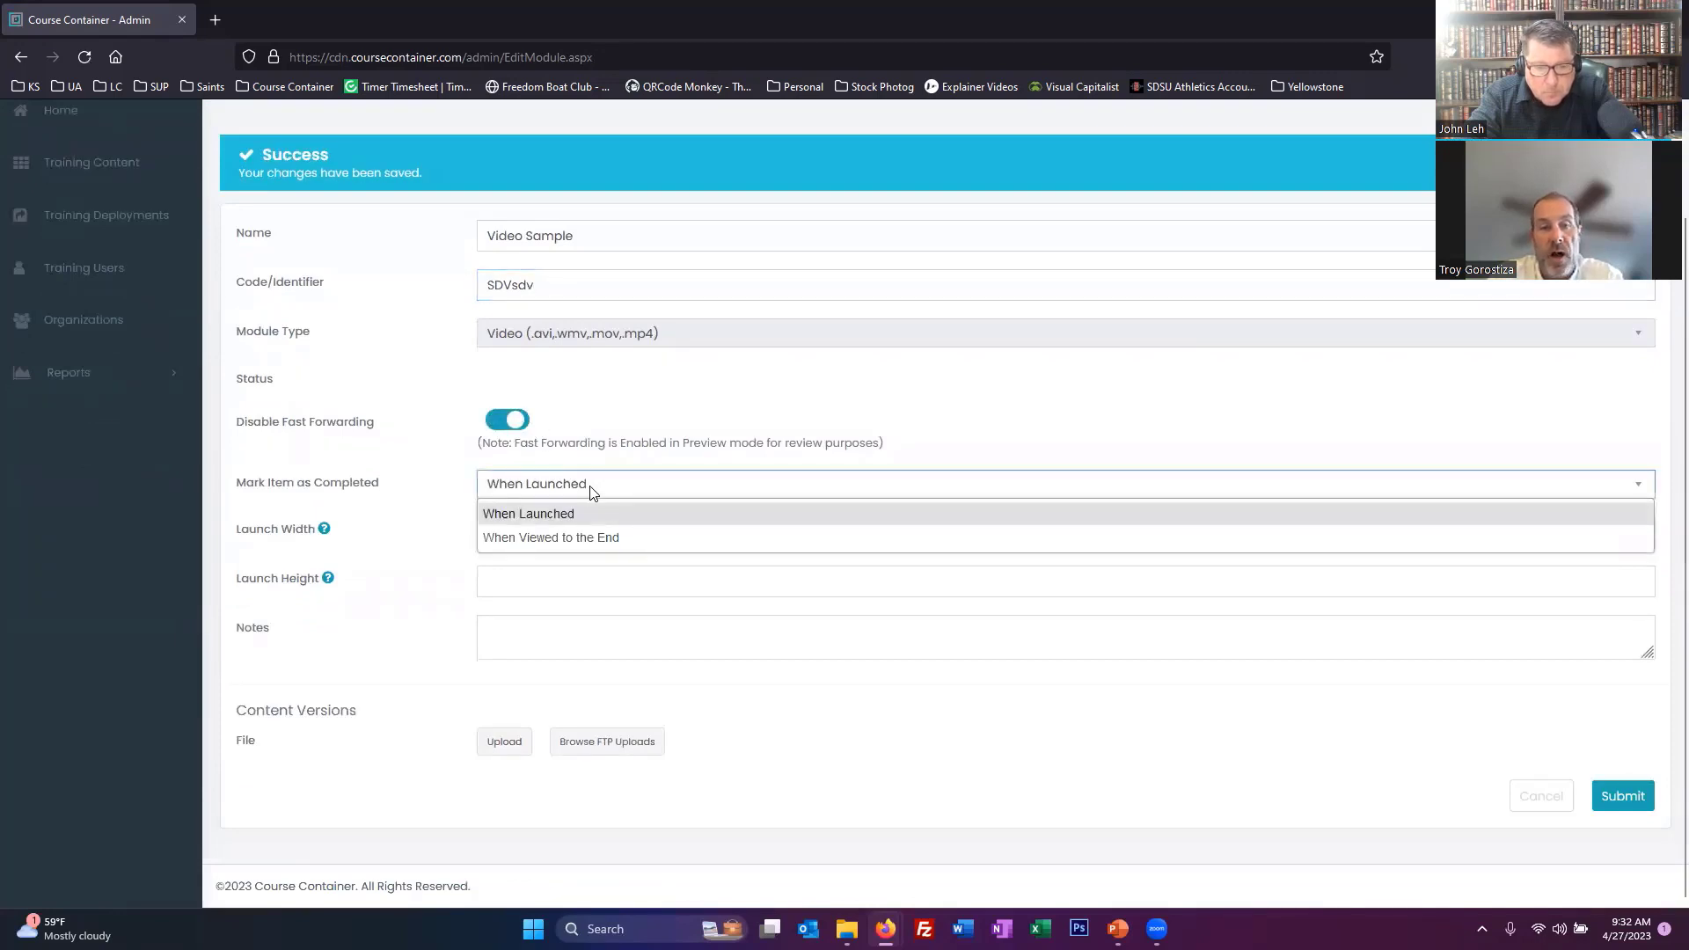
left_click(598, 538)
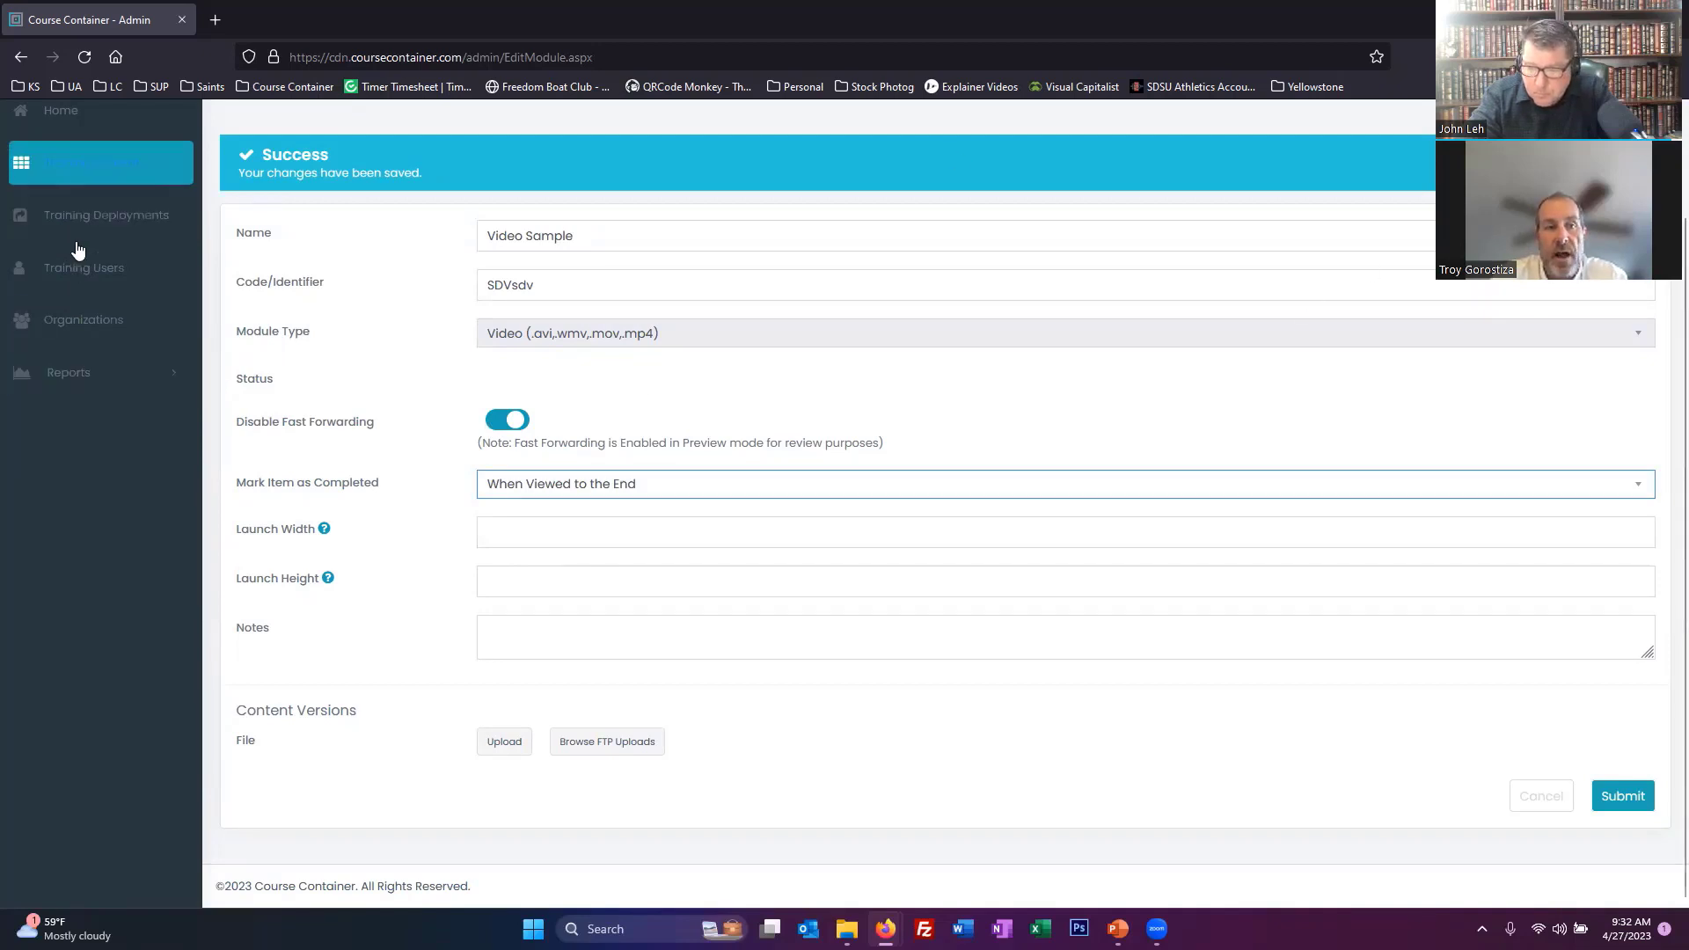
Return to the training content list and look through its modules
left_click(89, 182)
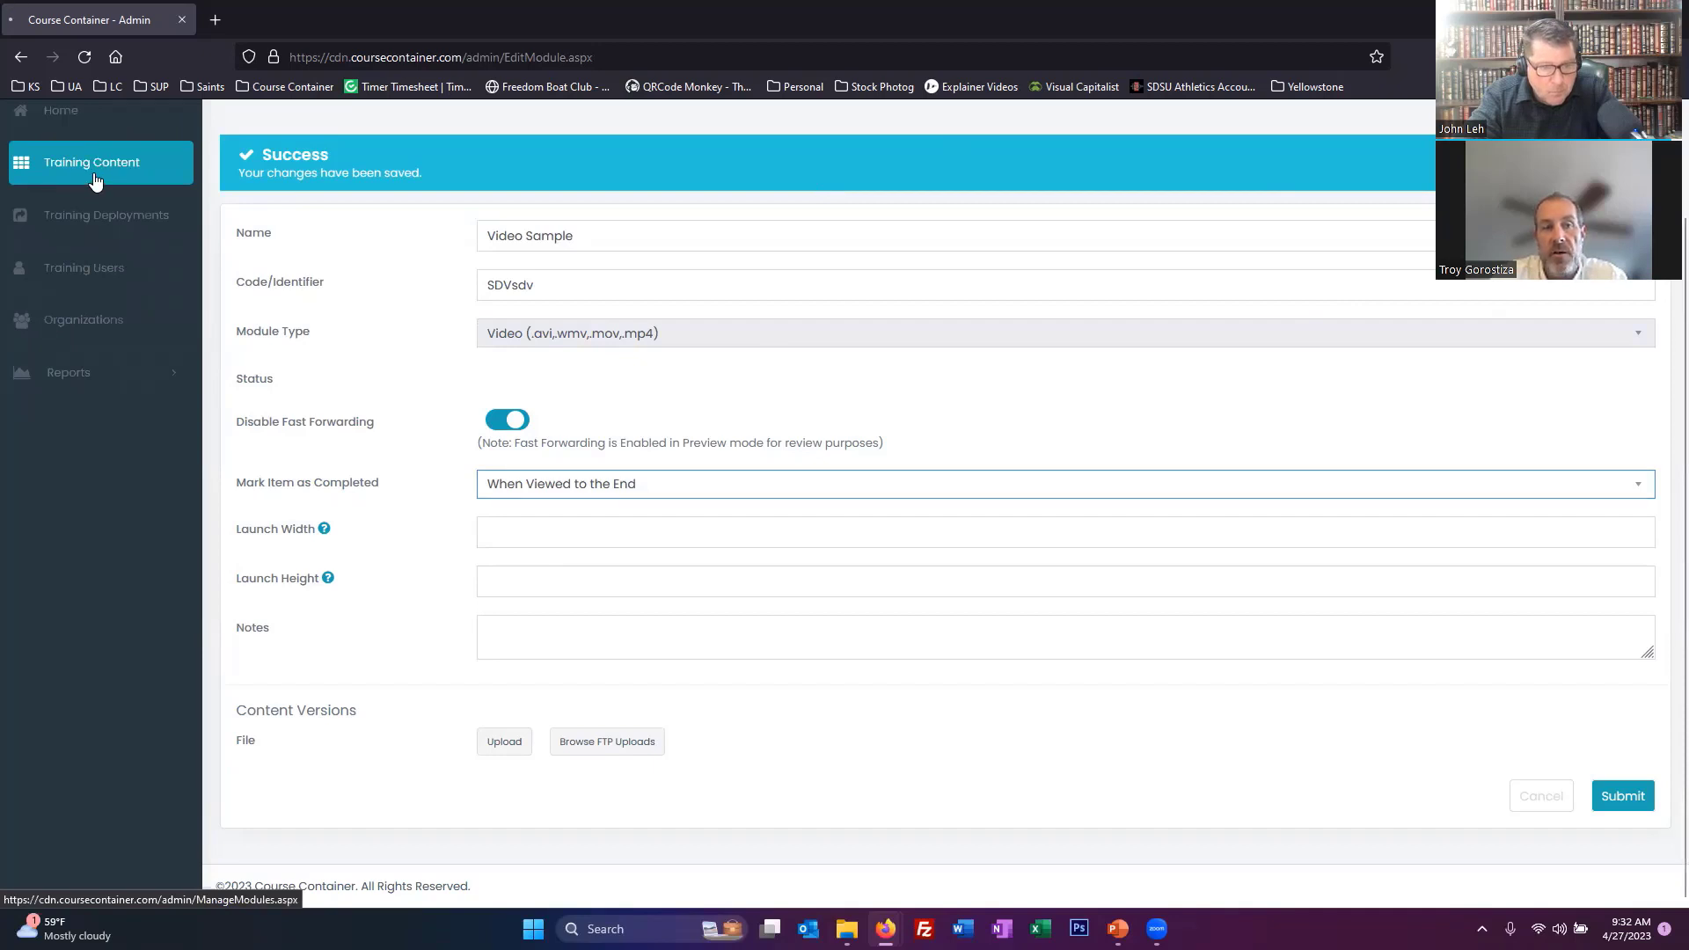
scroll(685, 697, "down", 1)
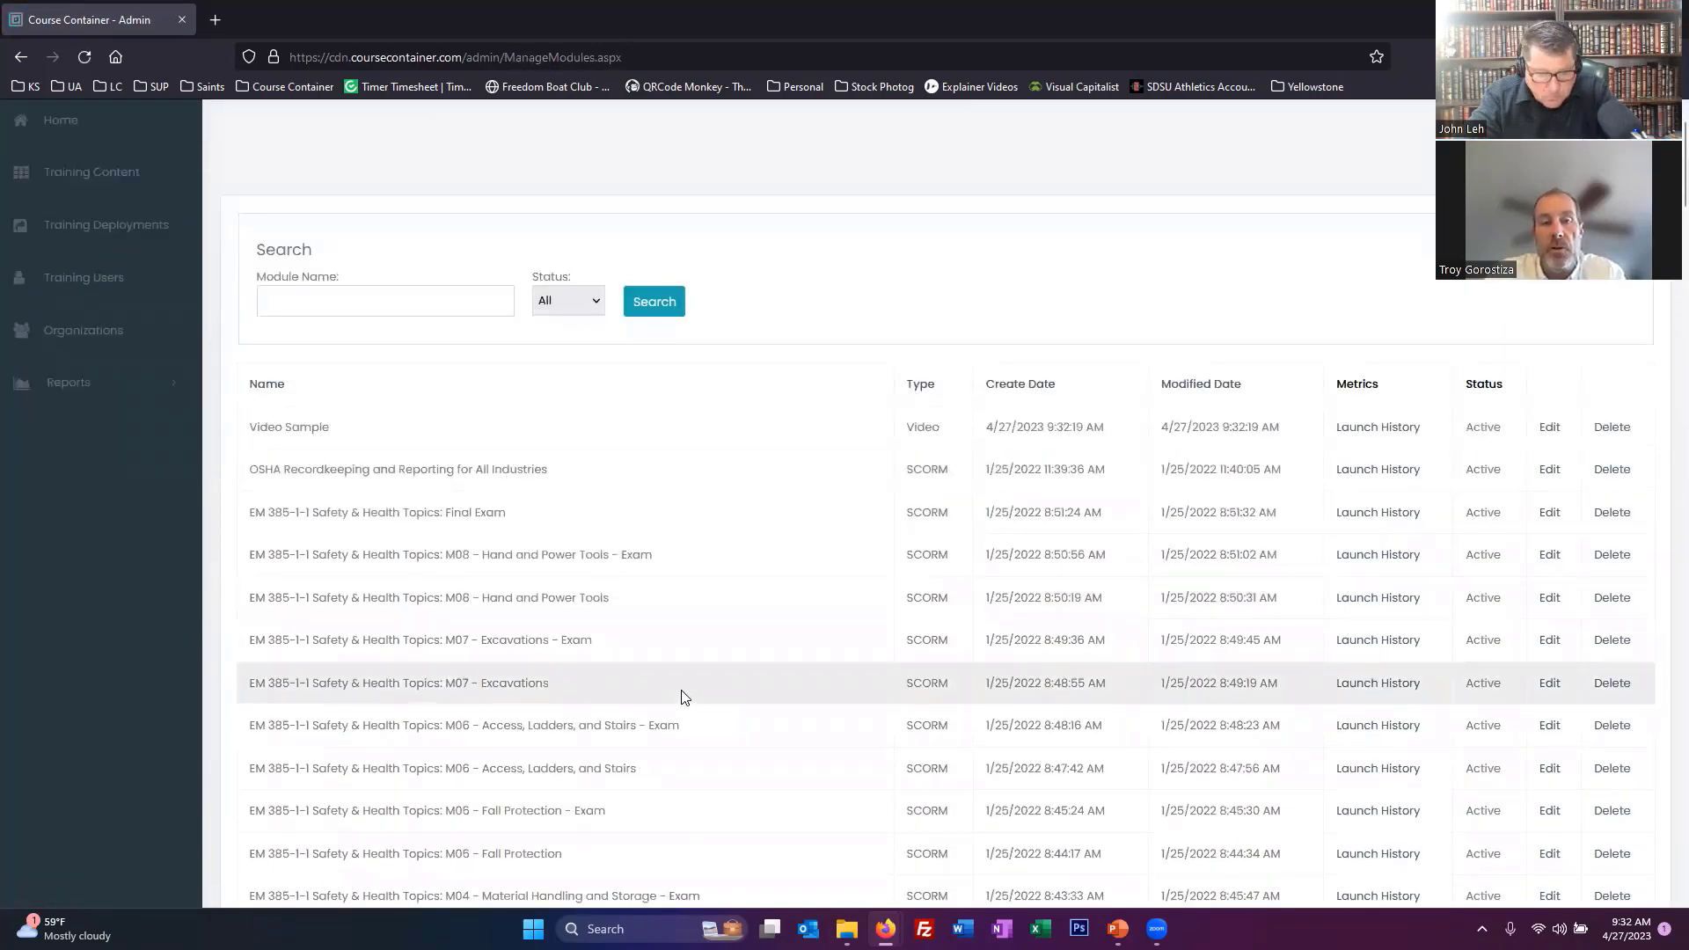
scroll(686, 697, "down", 2)
scroll(367, 563, "up", 3)
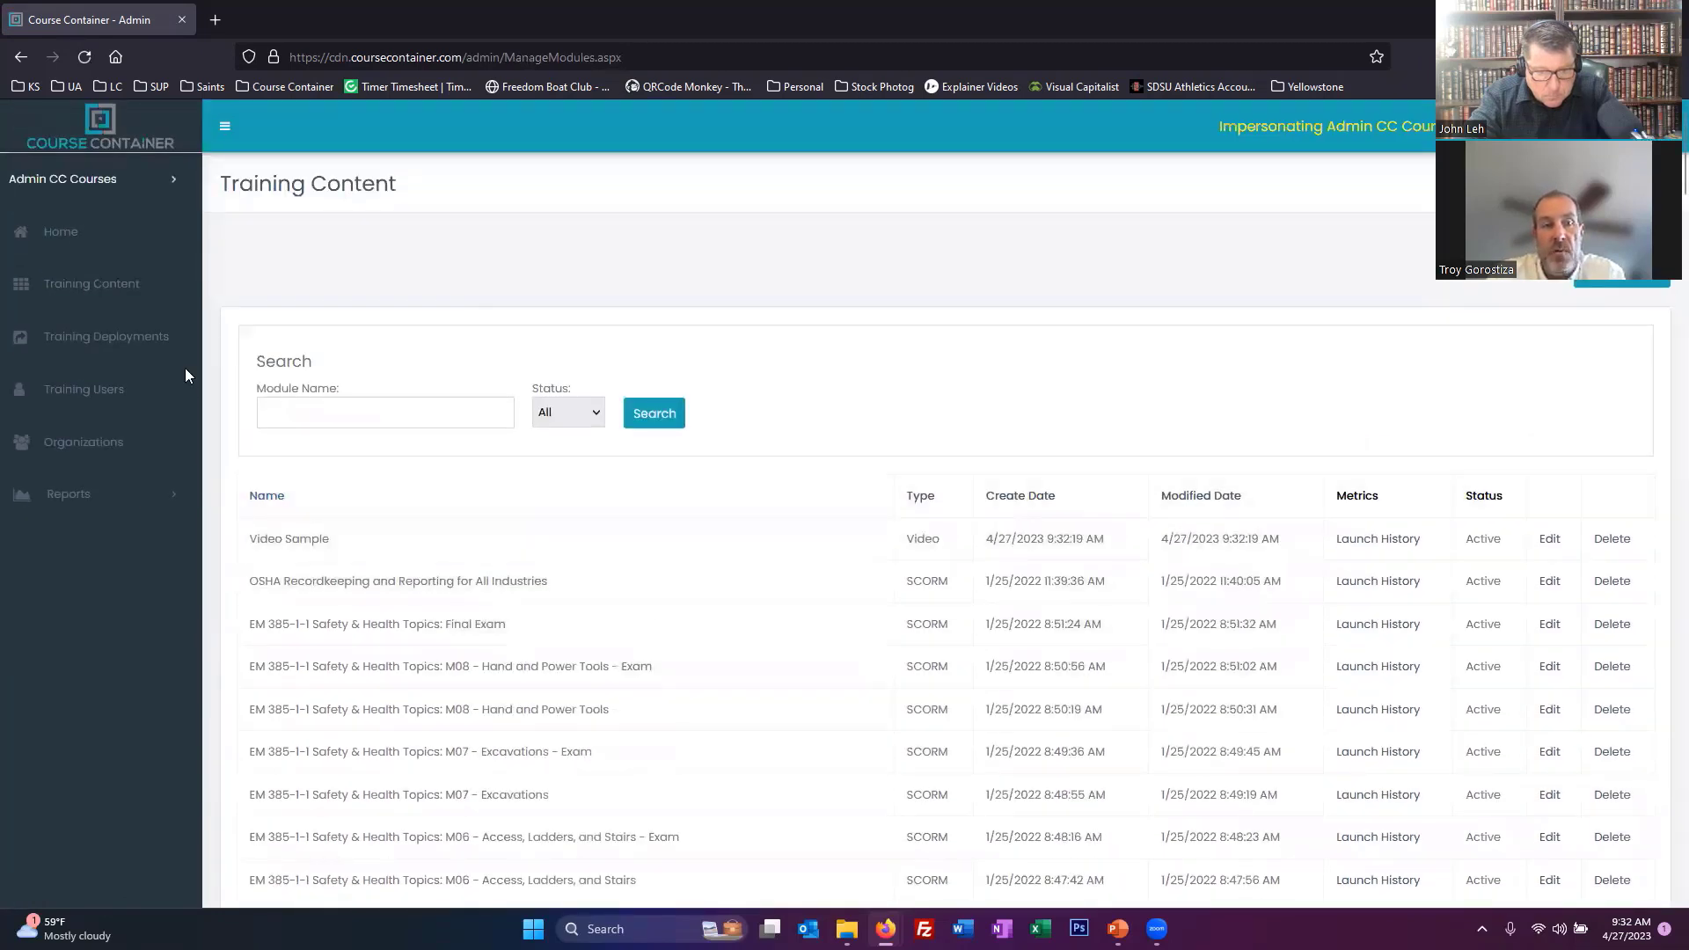
Open the Click Safety Course Library training deployment for editing
left_click(102, 336)
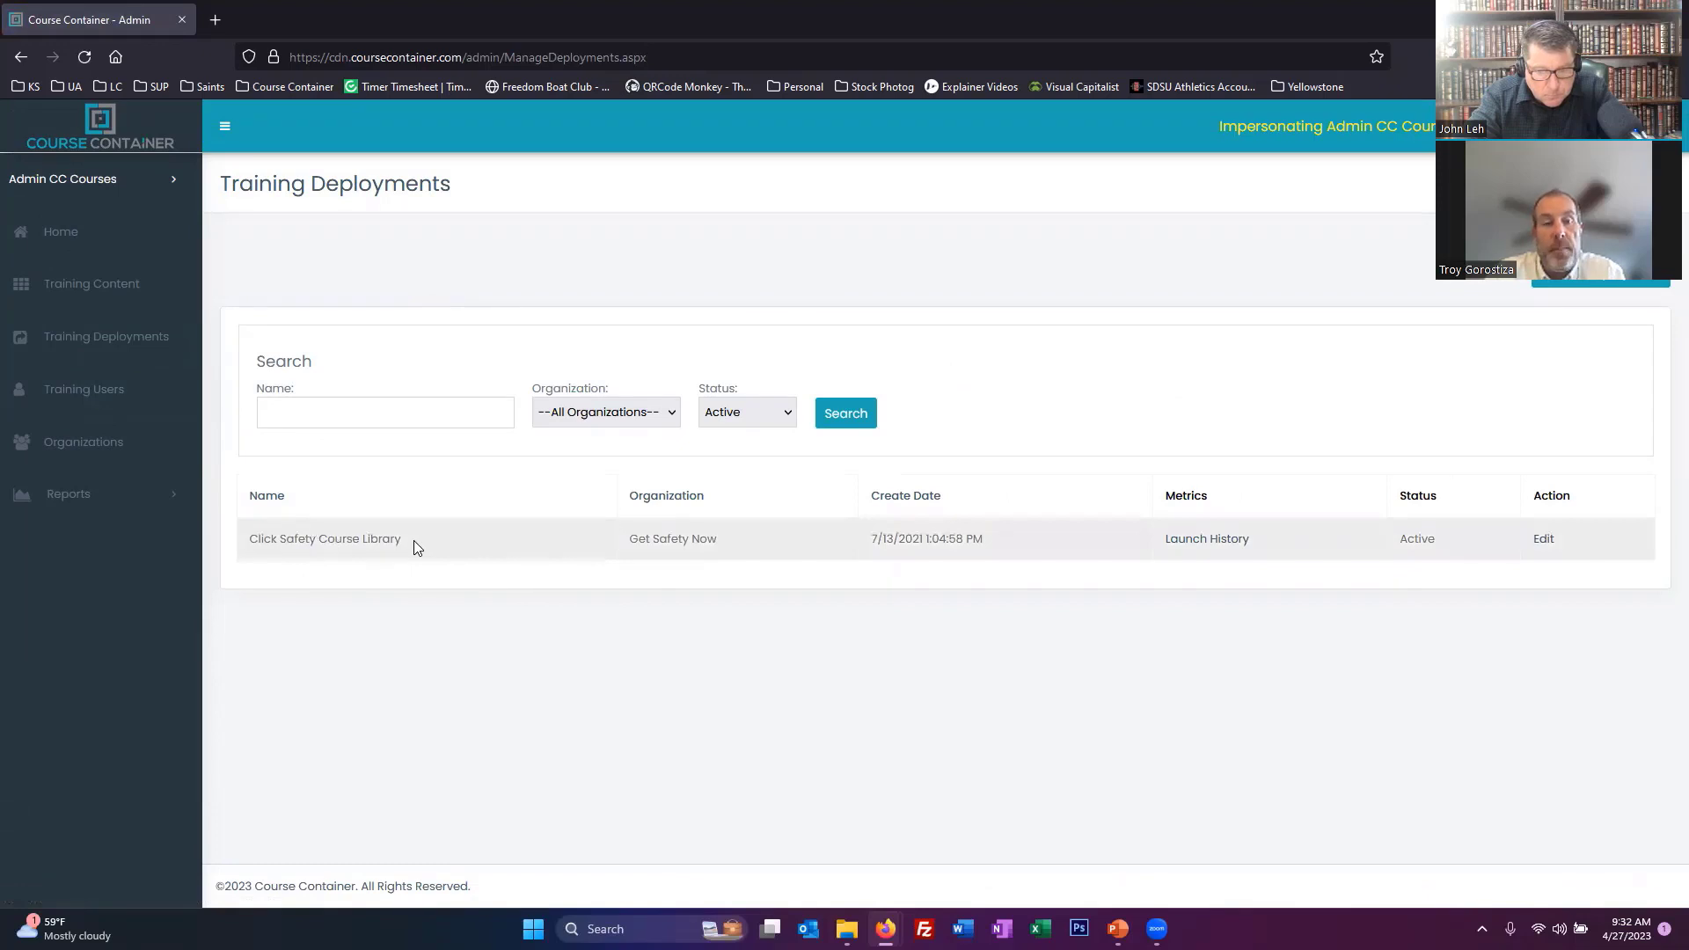
left_click(1544, 539)
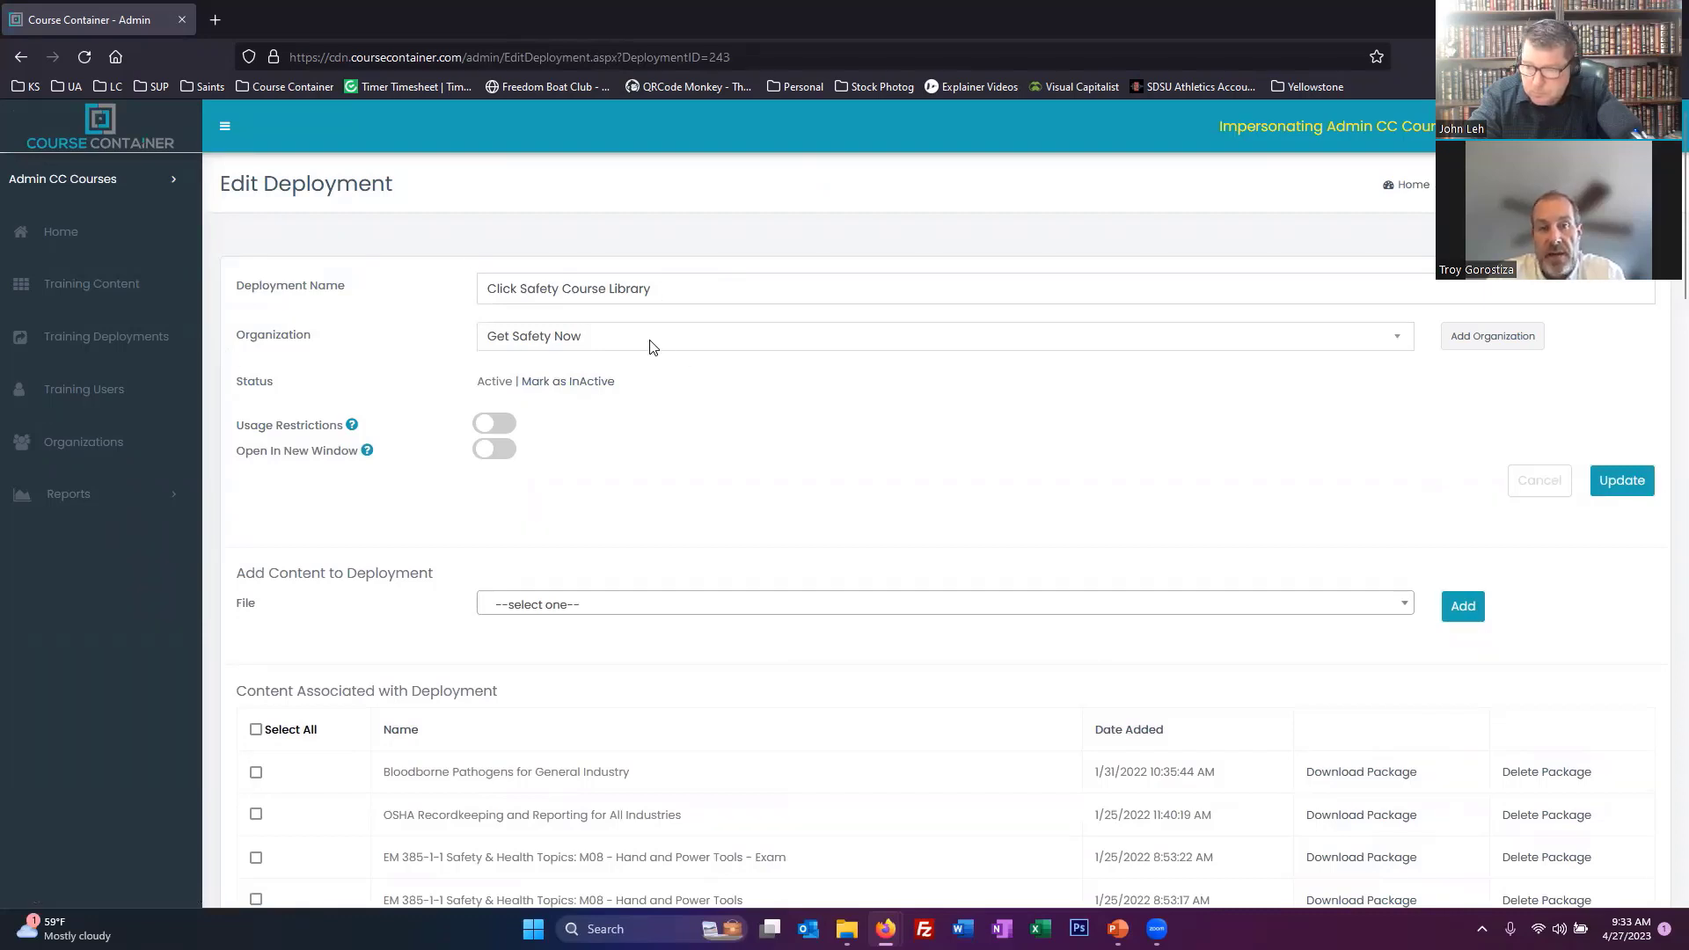
Switch to the Get Safety Training Now website to view its home page, and return to the Course Container deployment
key("alt+Tab")
key("alt+Tab")
key("alt+Tab")
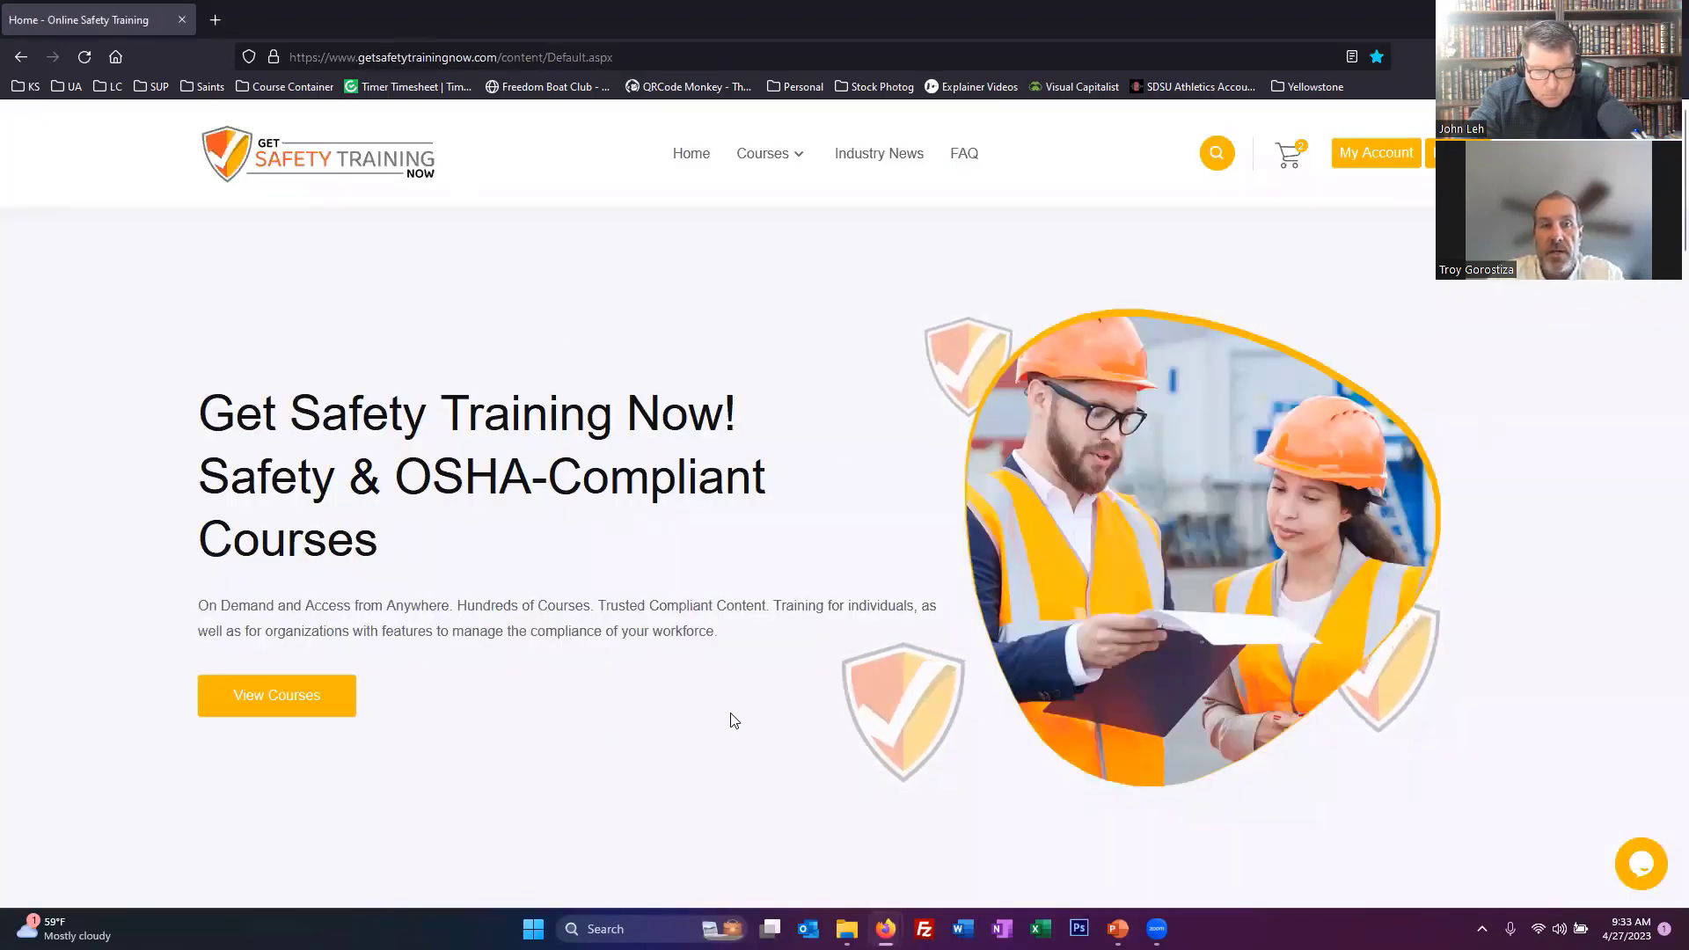
key("alt+Tab")
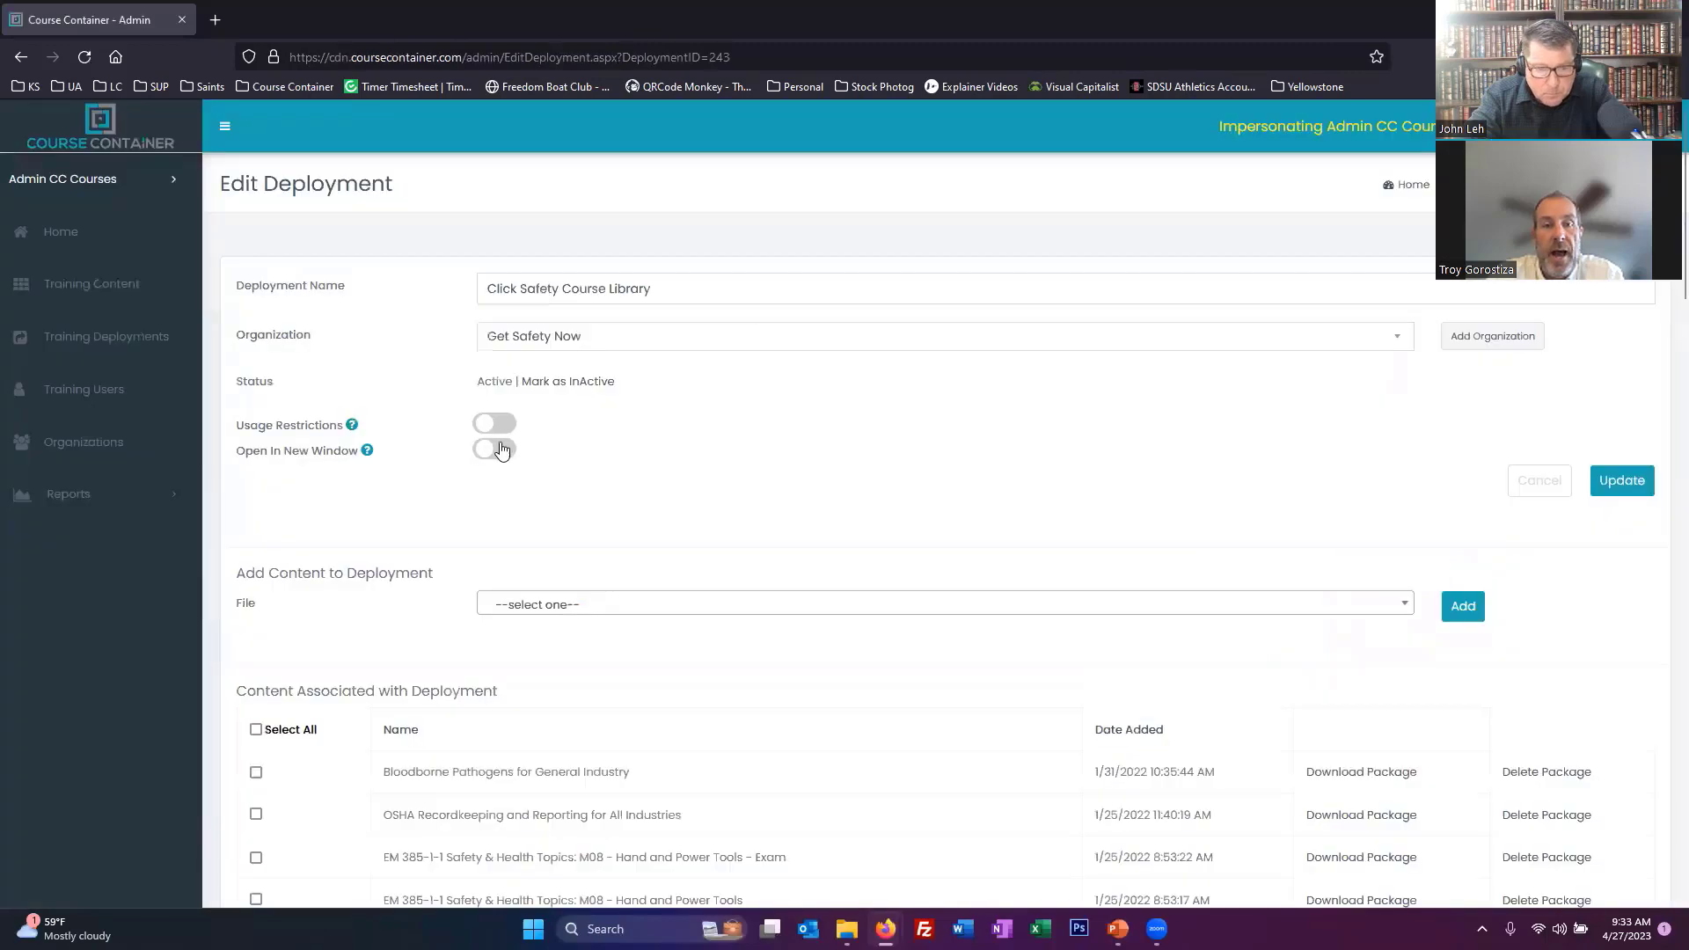
Examine the content associated with the Click Safety Course Library deployment and the organizations it can be assigned to
scroll(604, 686, "down", 4)
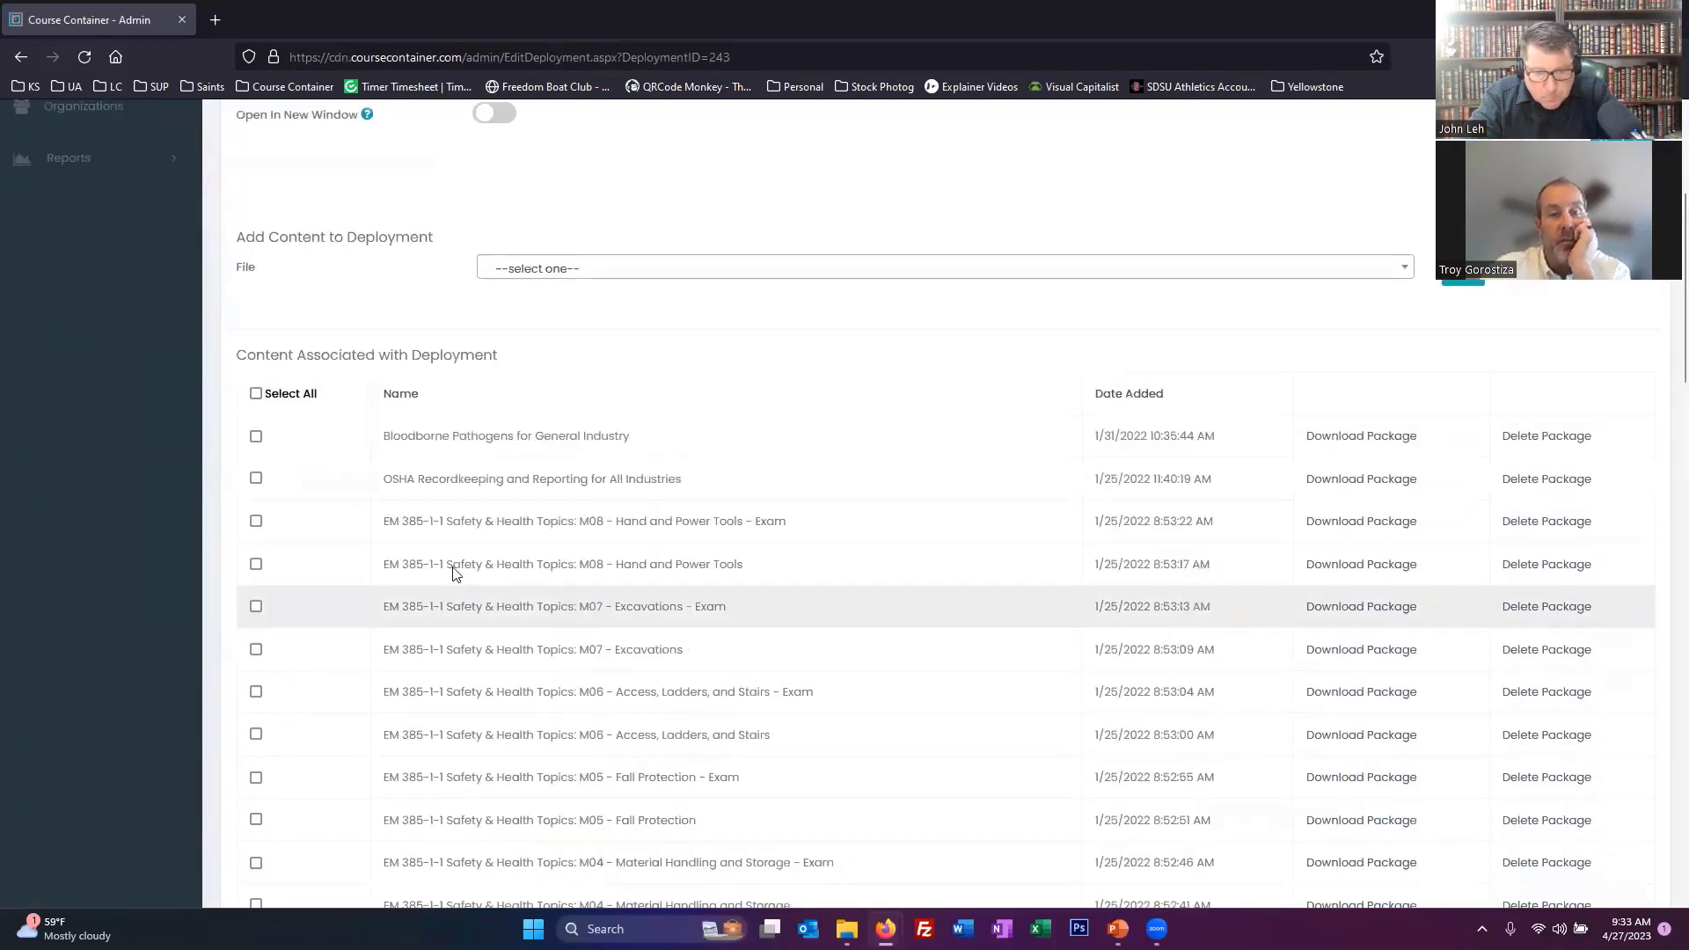
scroll(464, 547, "down", 10)
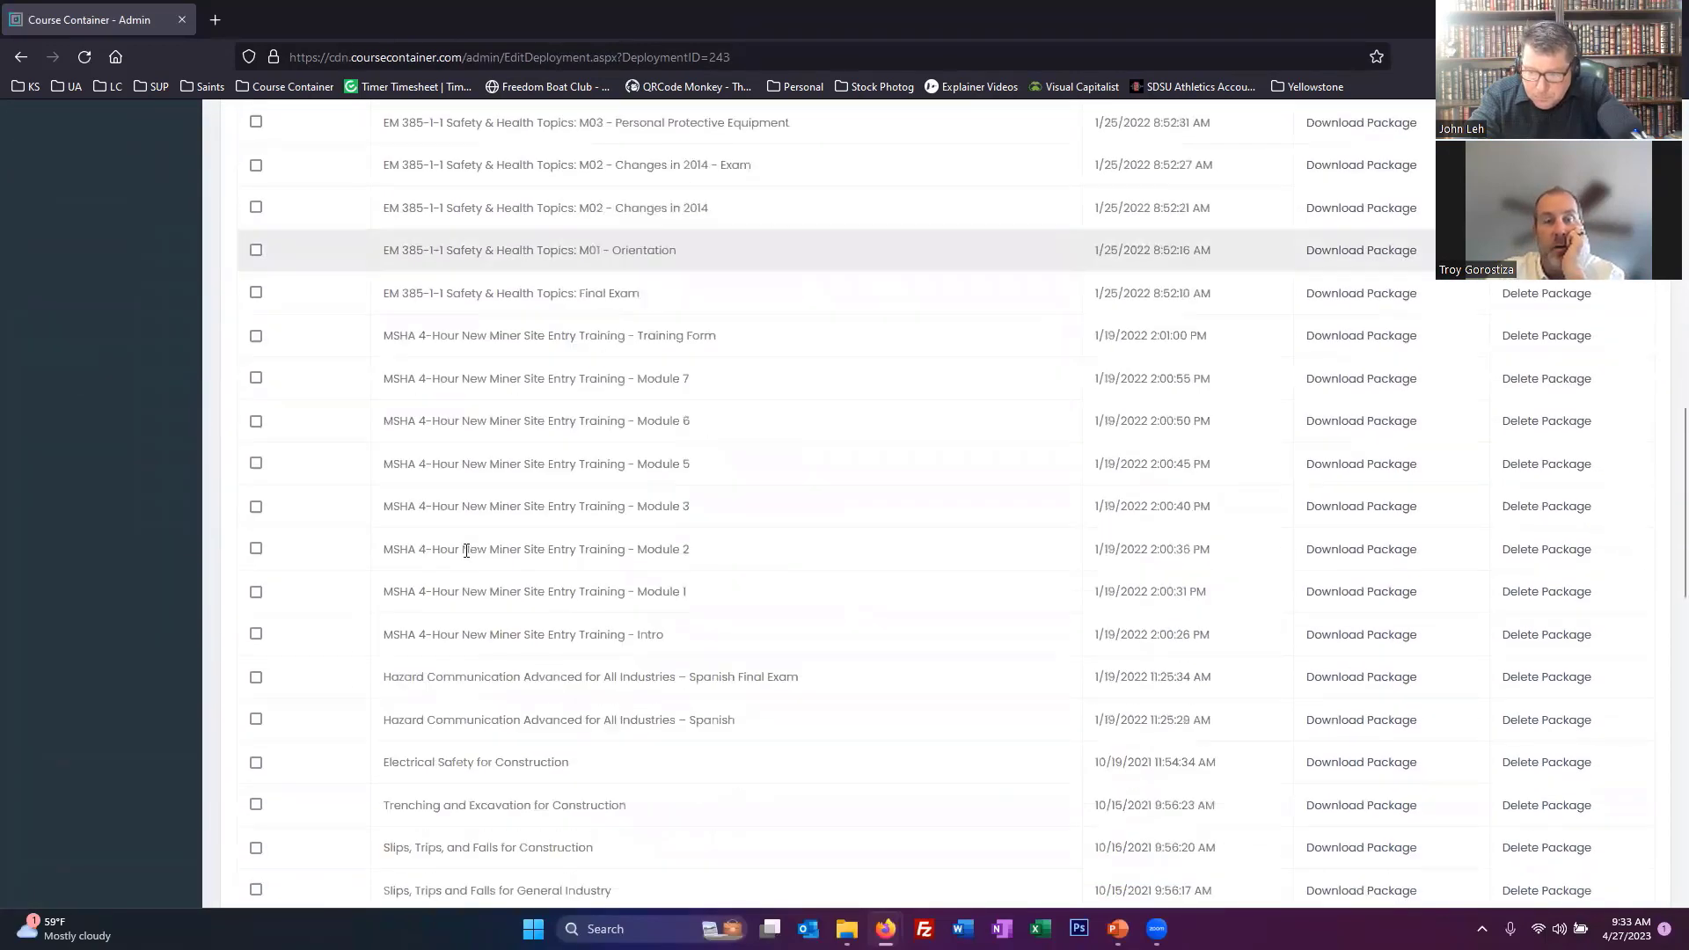
scroll(466, 551, "down", 15)
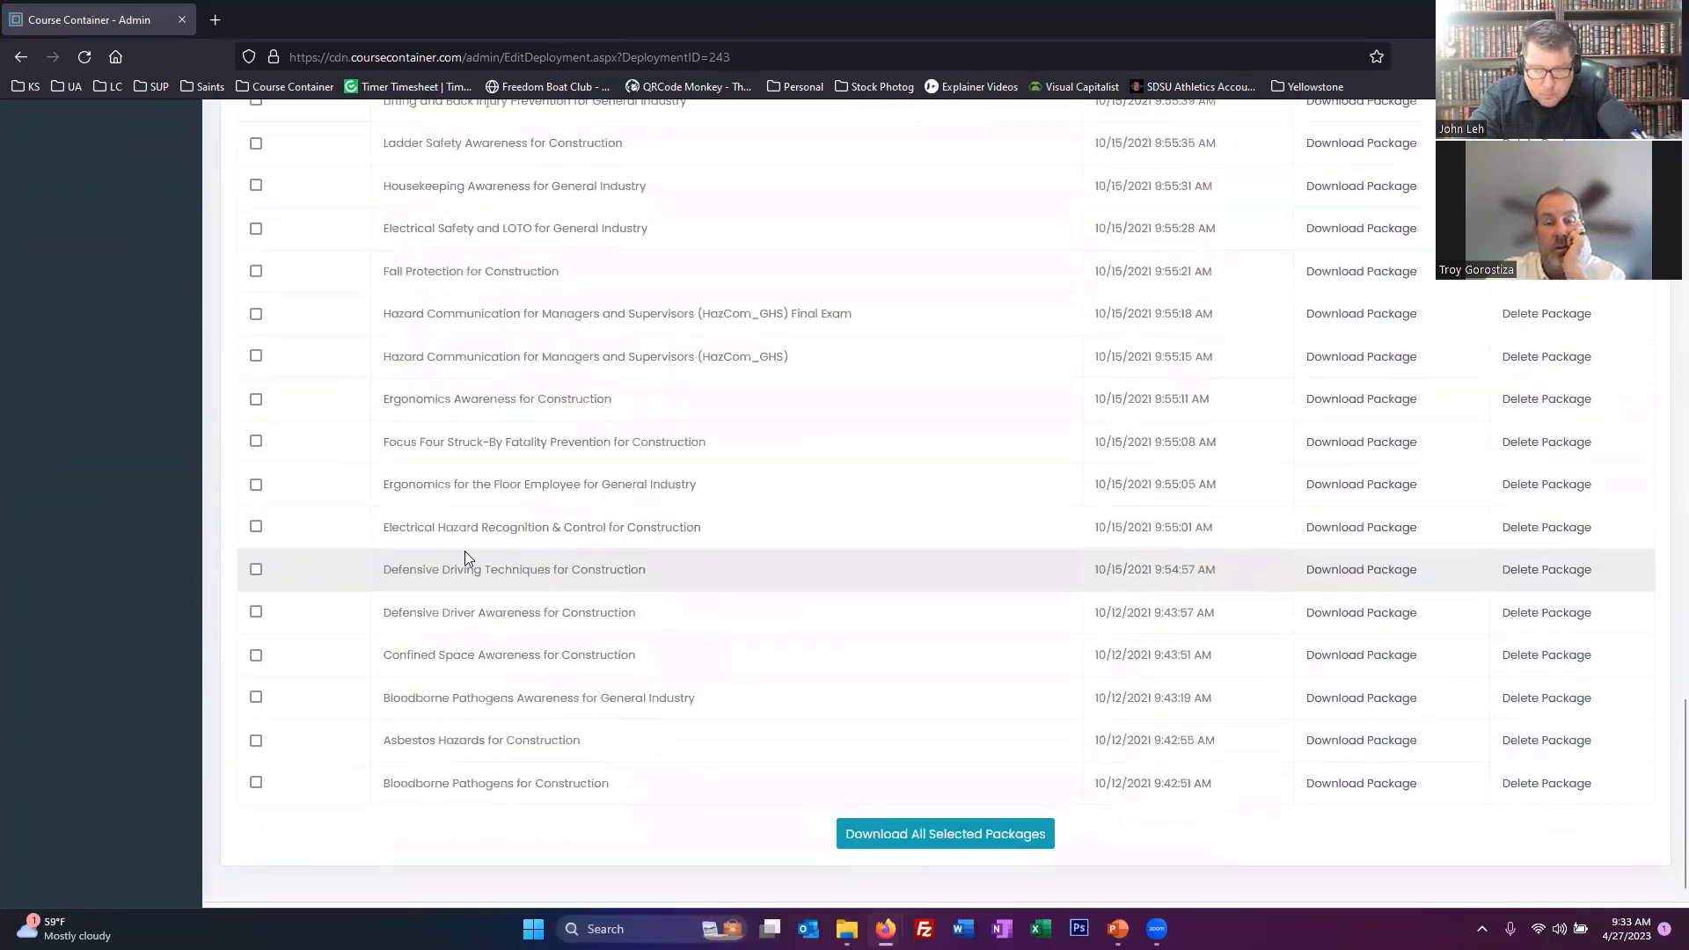
scroll(464, 550, "up", 20)
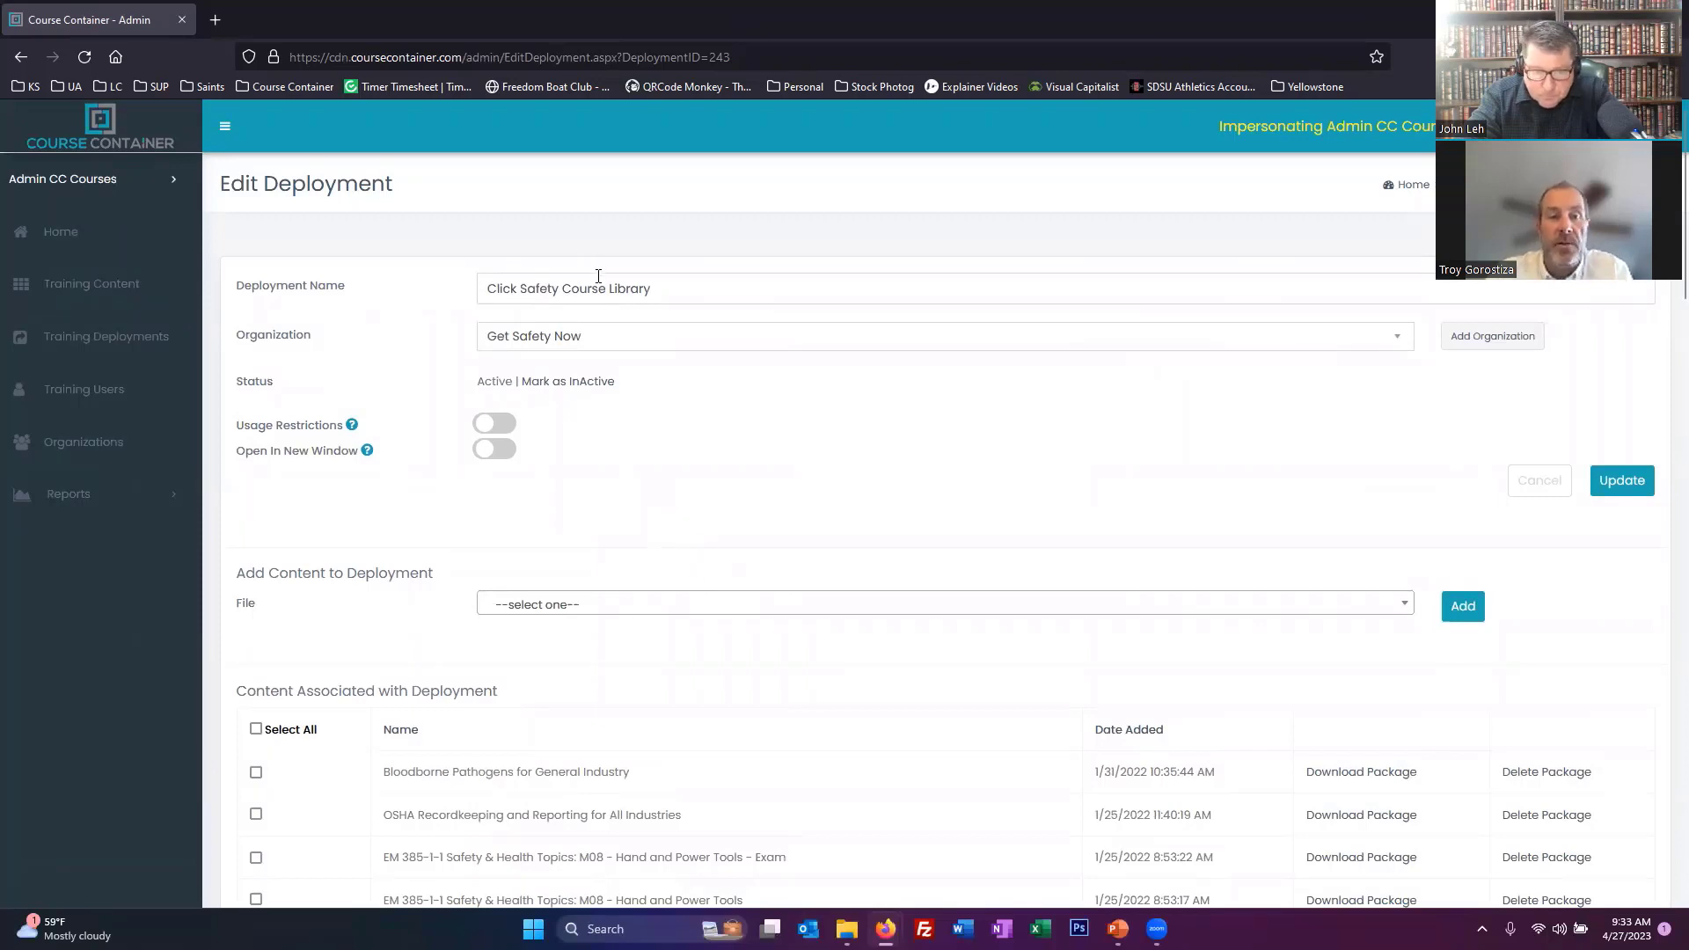
left_click(613, 343)
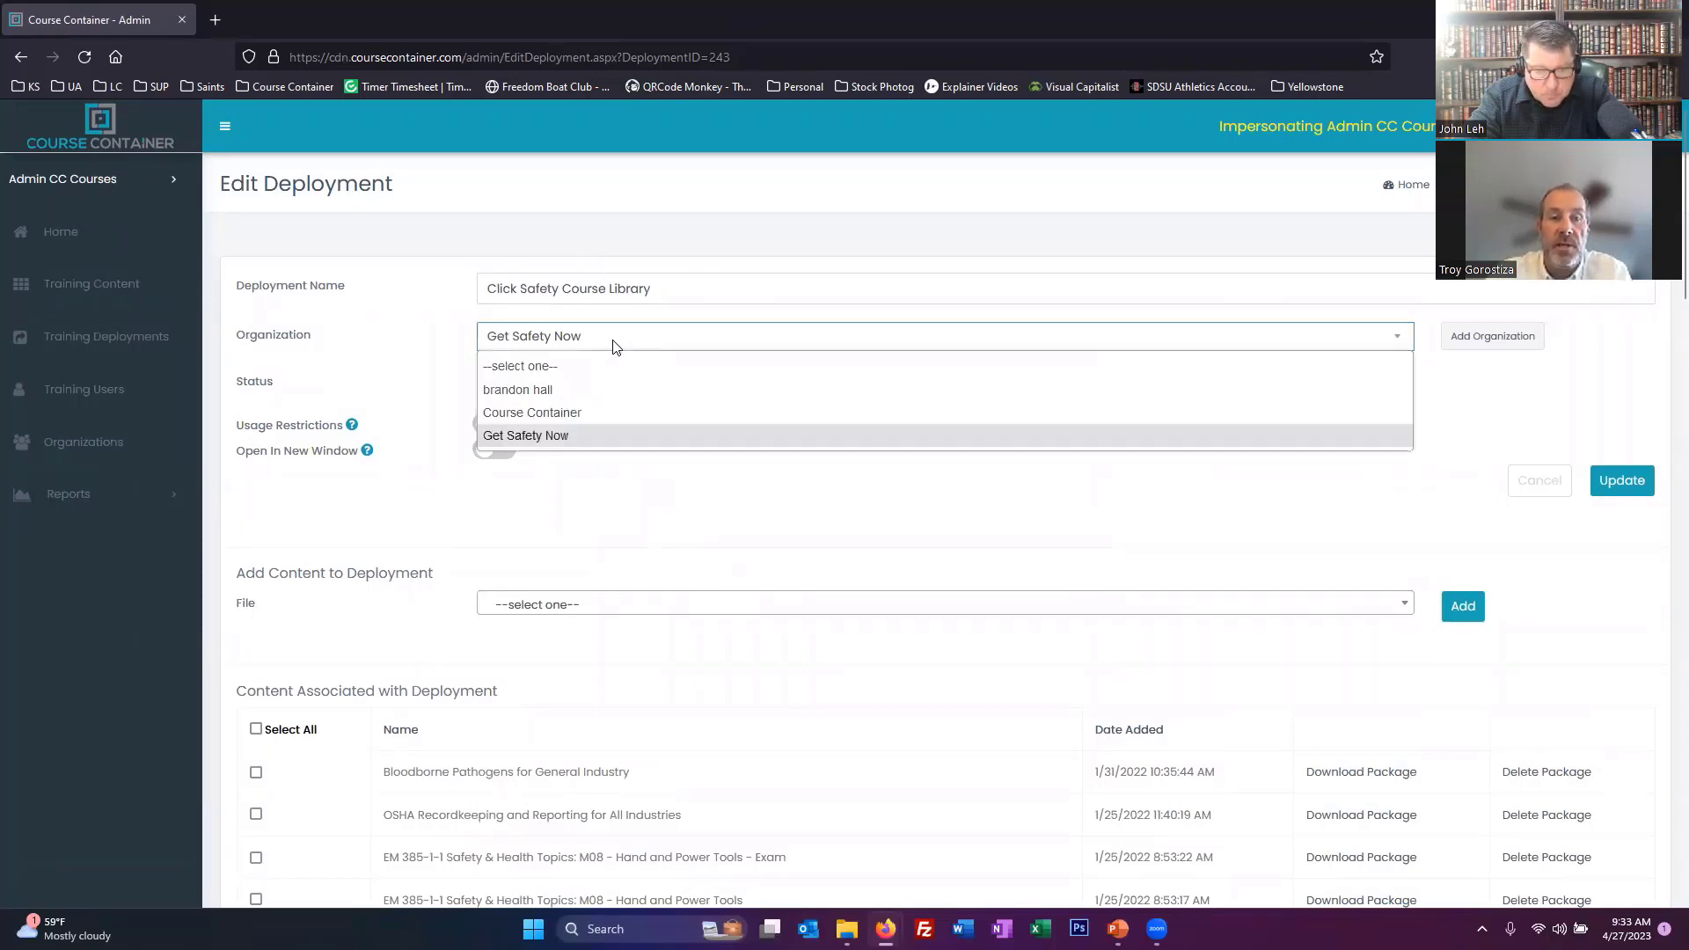
left_click(405, 379)
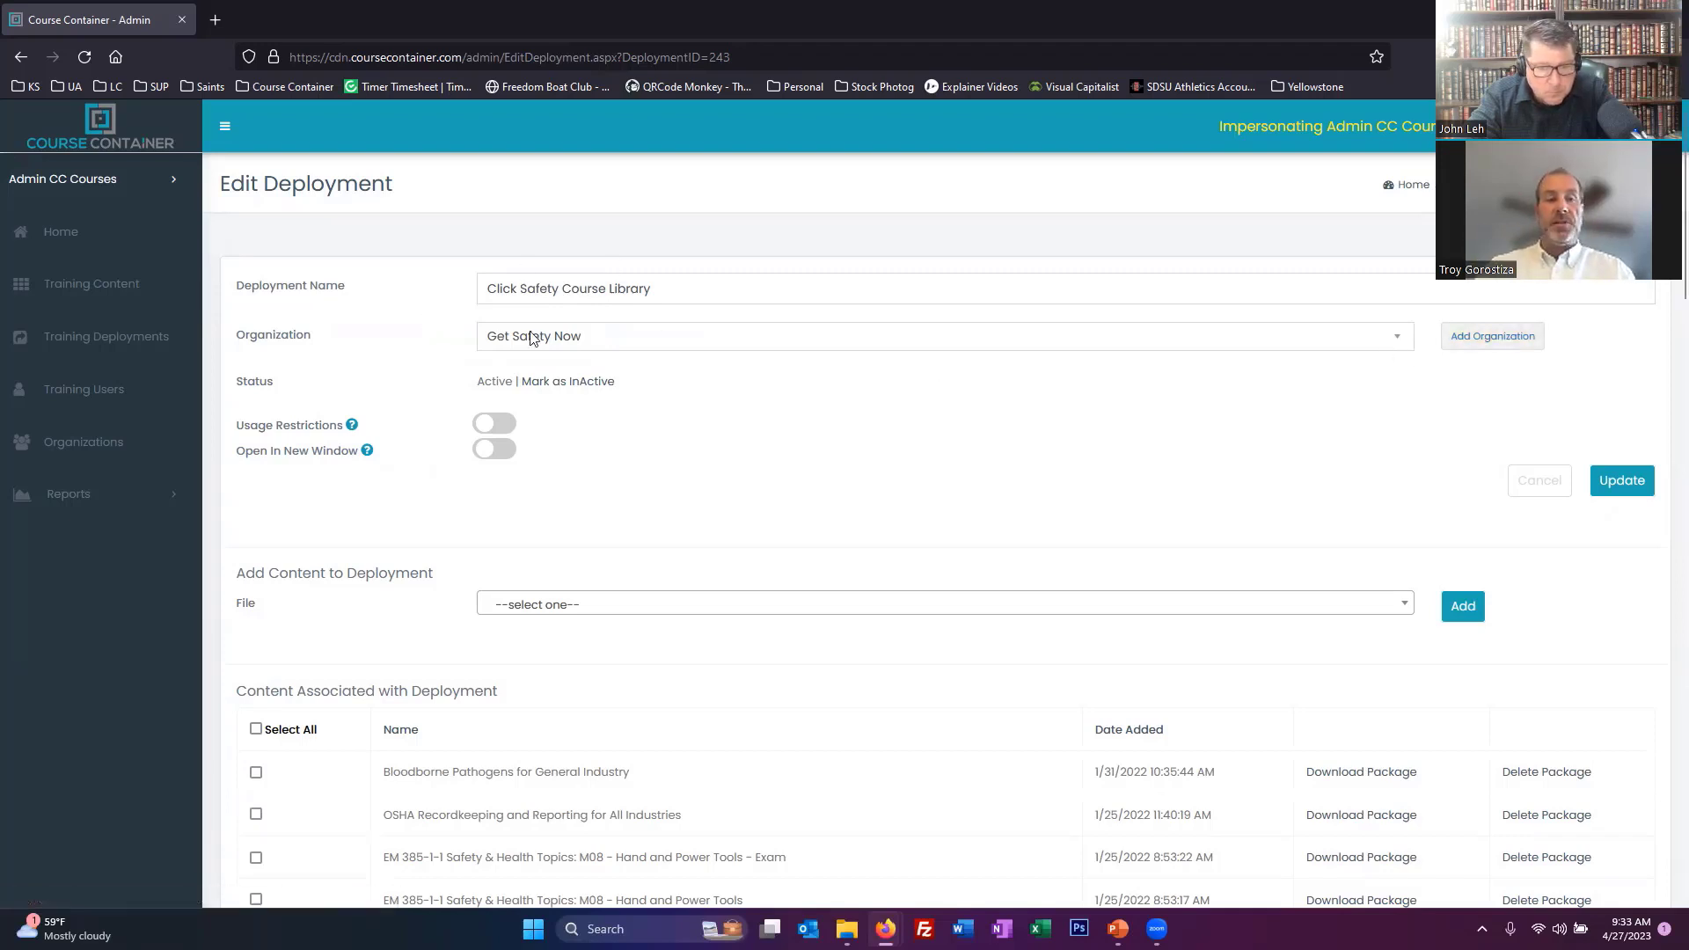
Enable usage restrictions for the deployment with a maximum of 1000 users and 50000 courses consumed
left_click(497, 427)
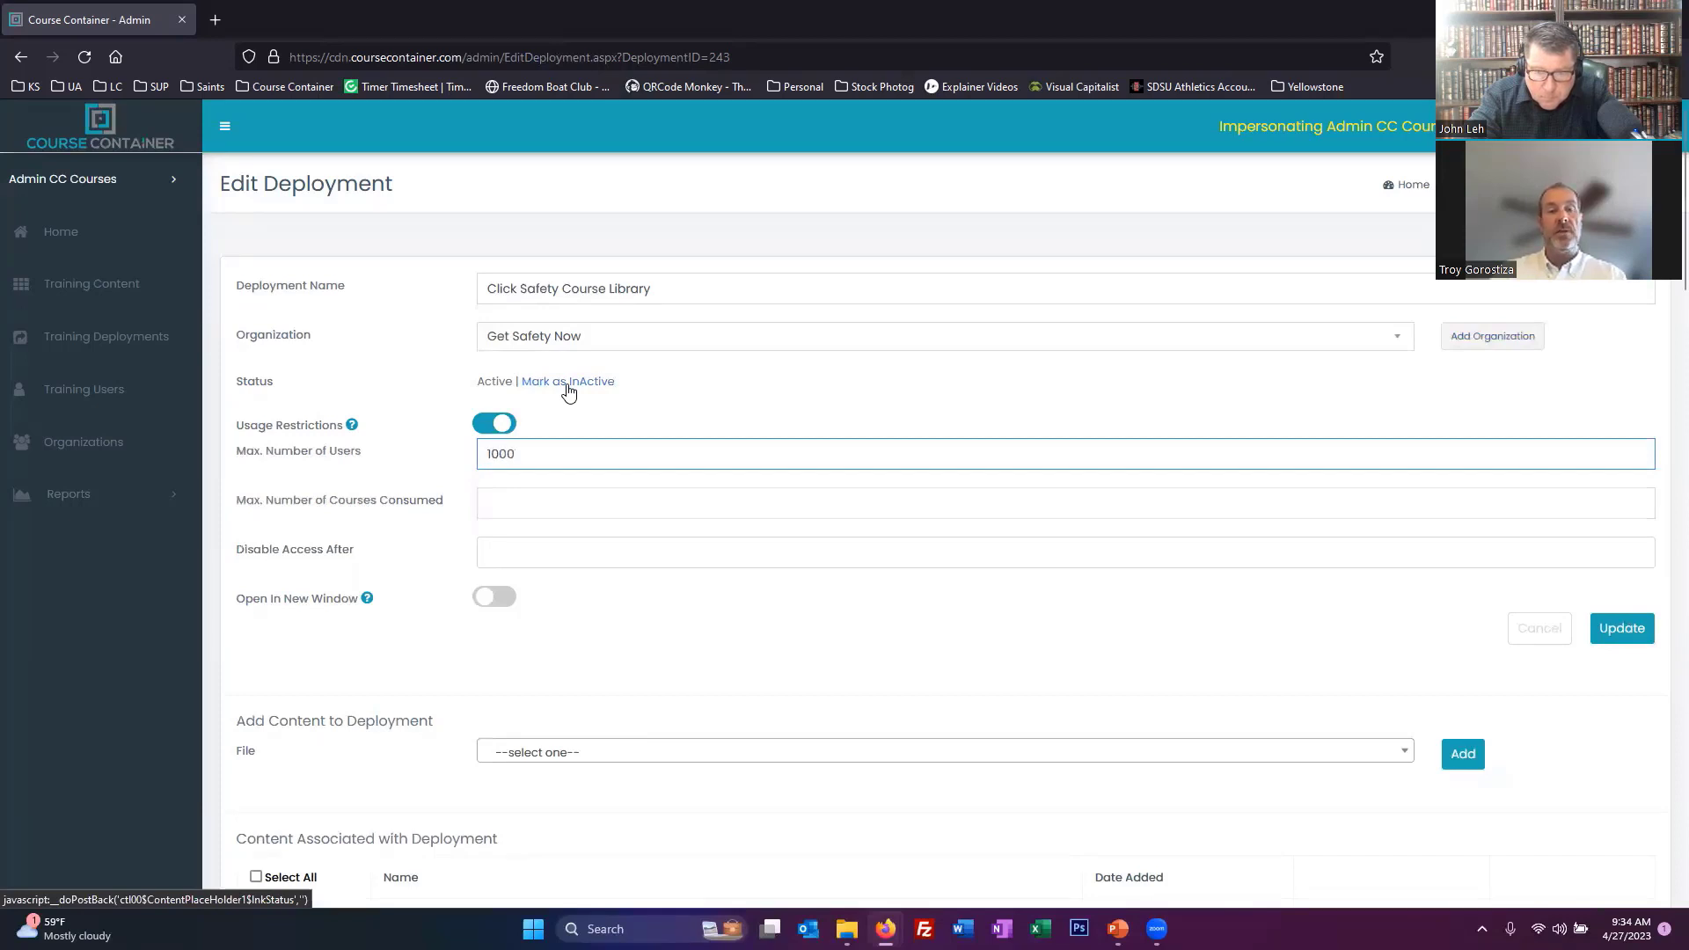
left_click(546, 496)
scroll(616, 544, "down", 1)
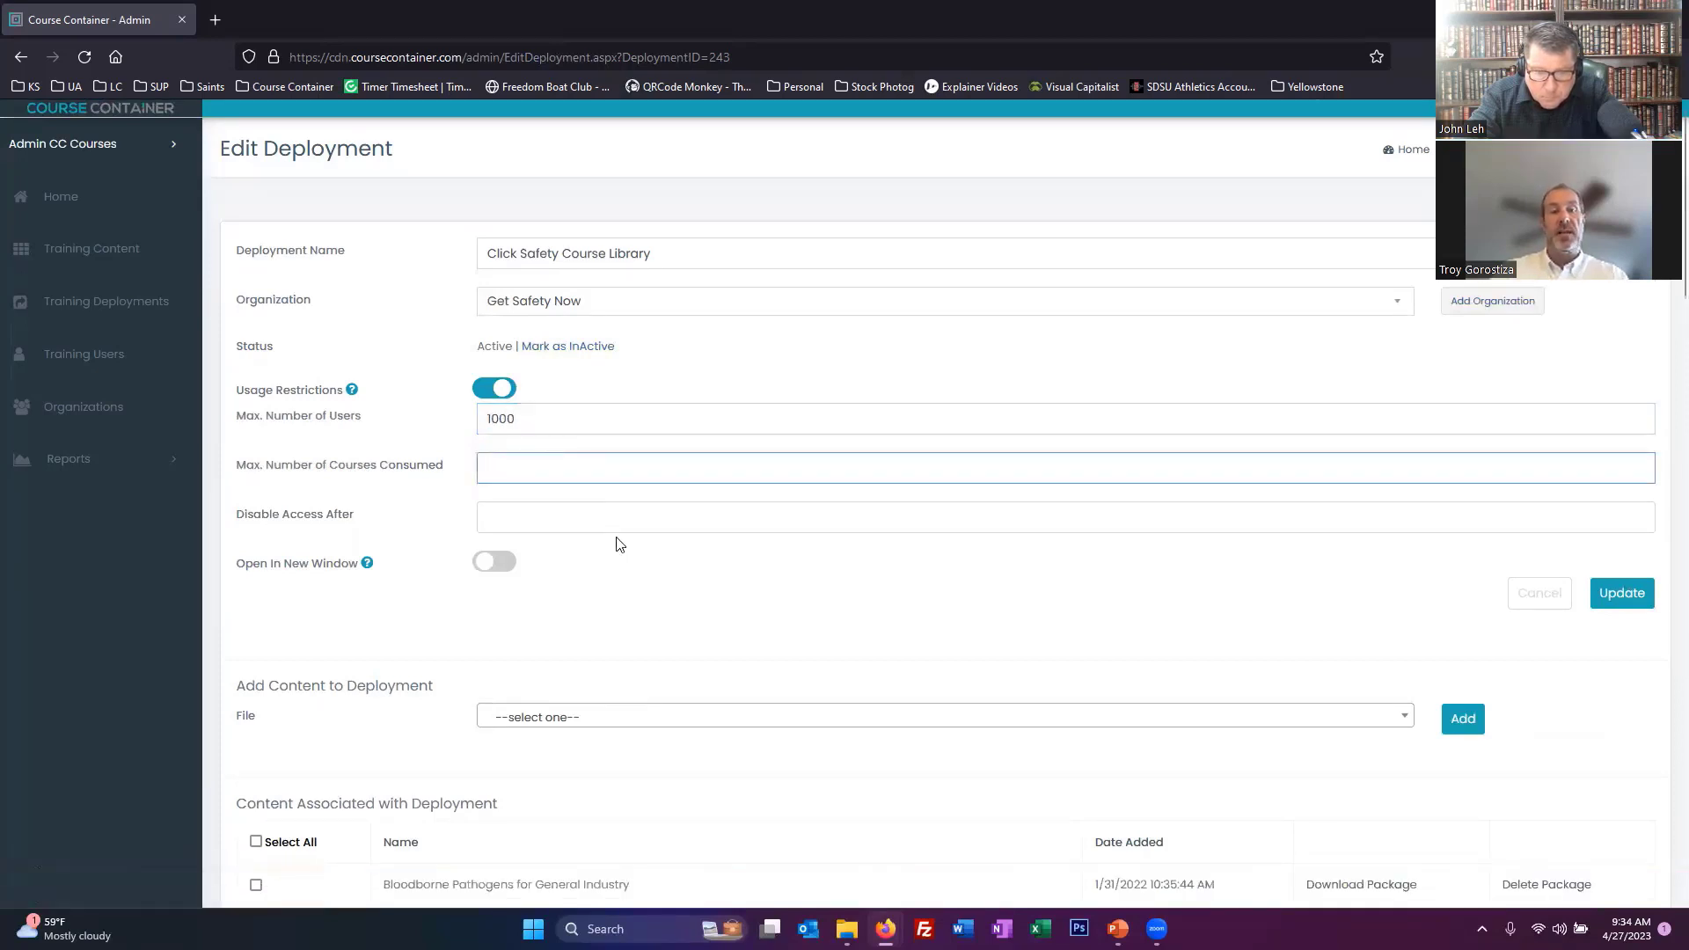
scroll(651, 458, "down", 7)
scroll(651, 663, "up", 5)
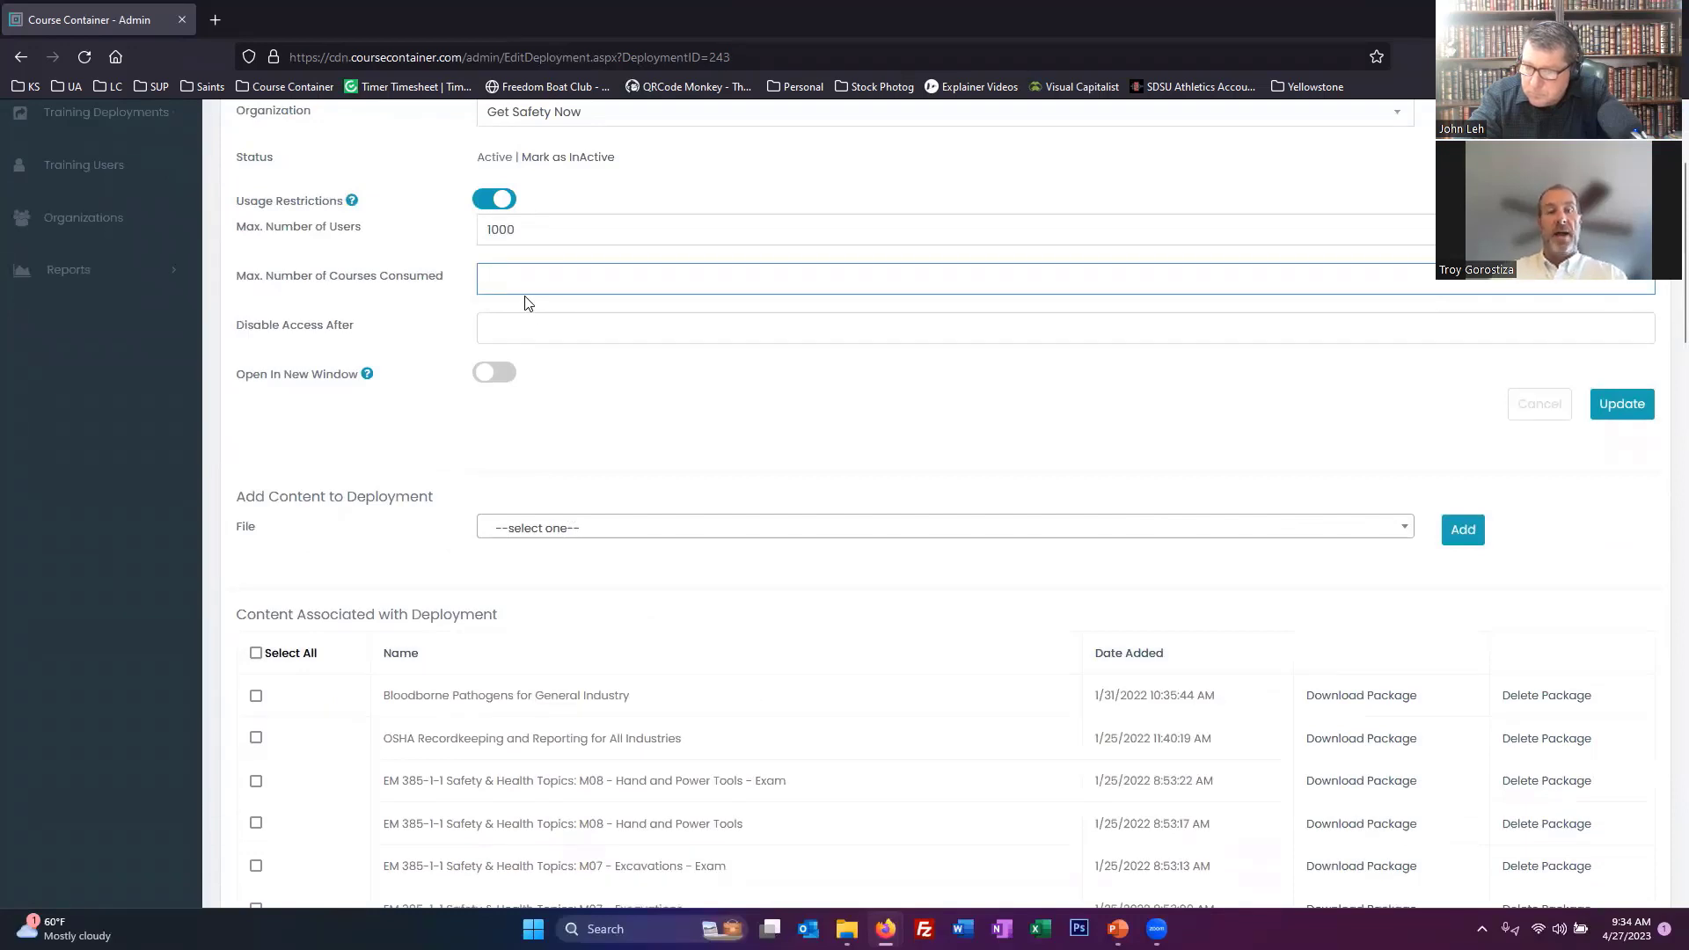
type("50000")
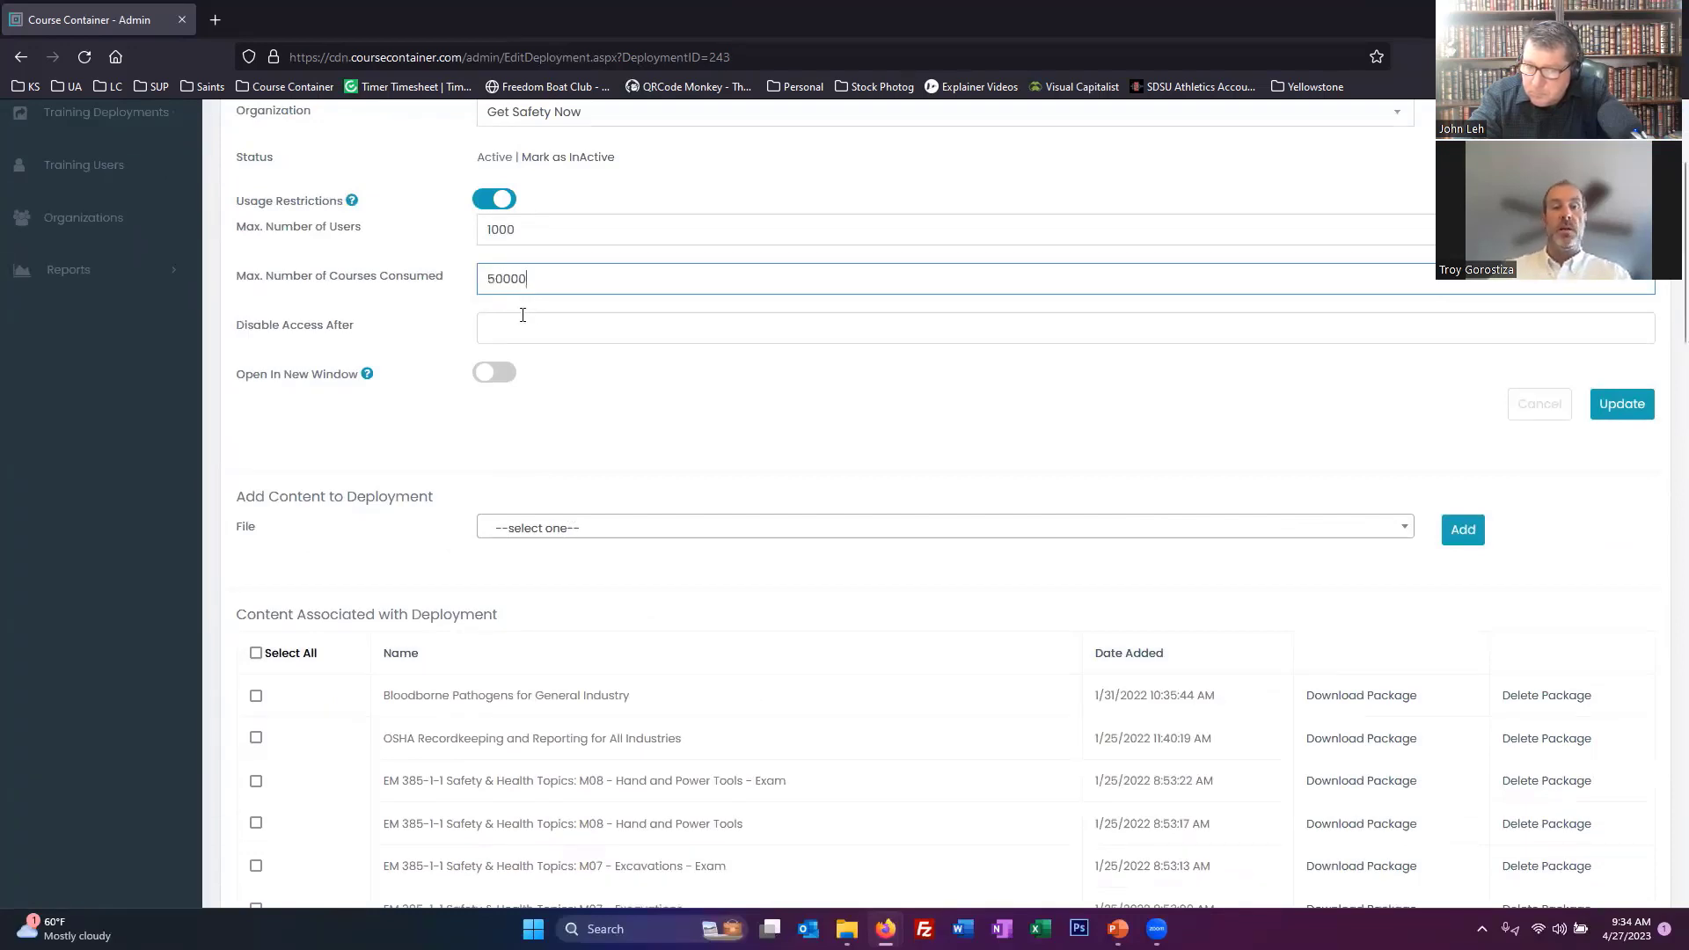
Set the deployment's access to be disabled after 05/31/2023
left_click(522, 319)
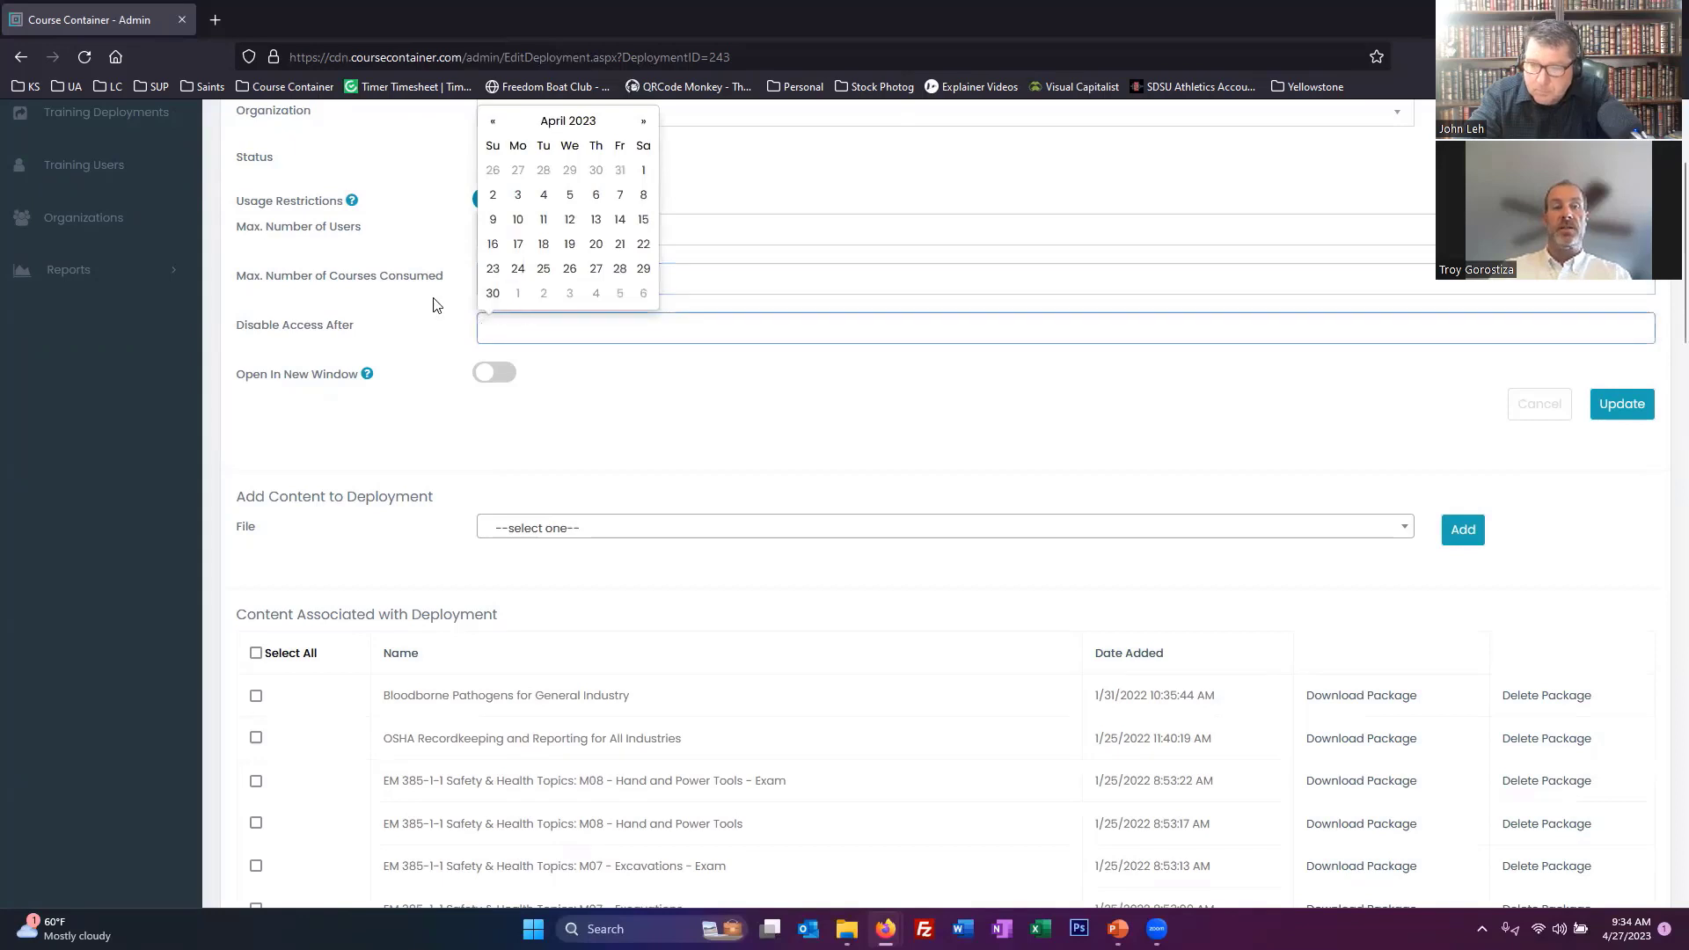
left_click(434, 299)
left_click(515, 322)
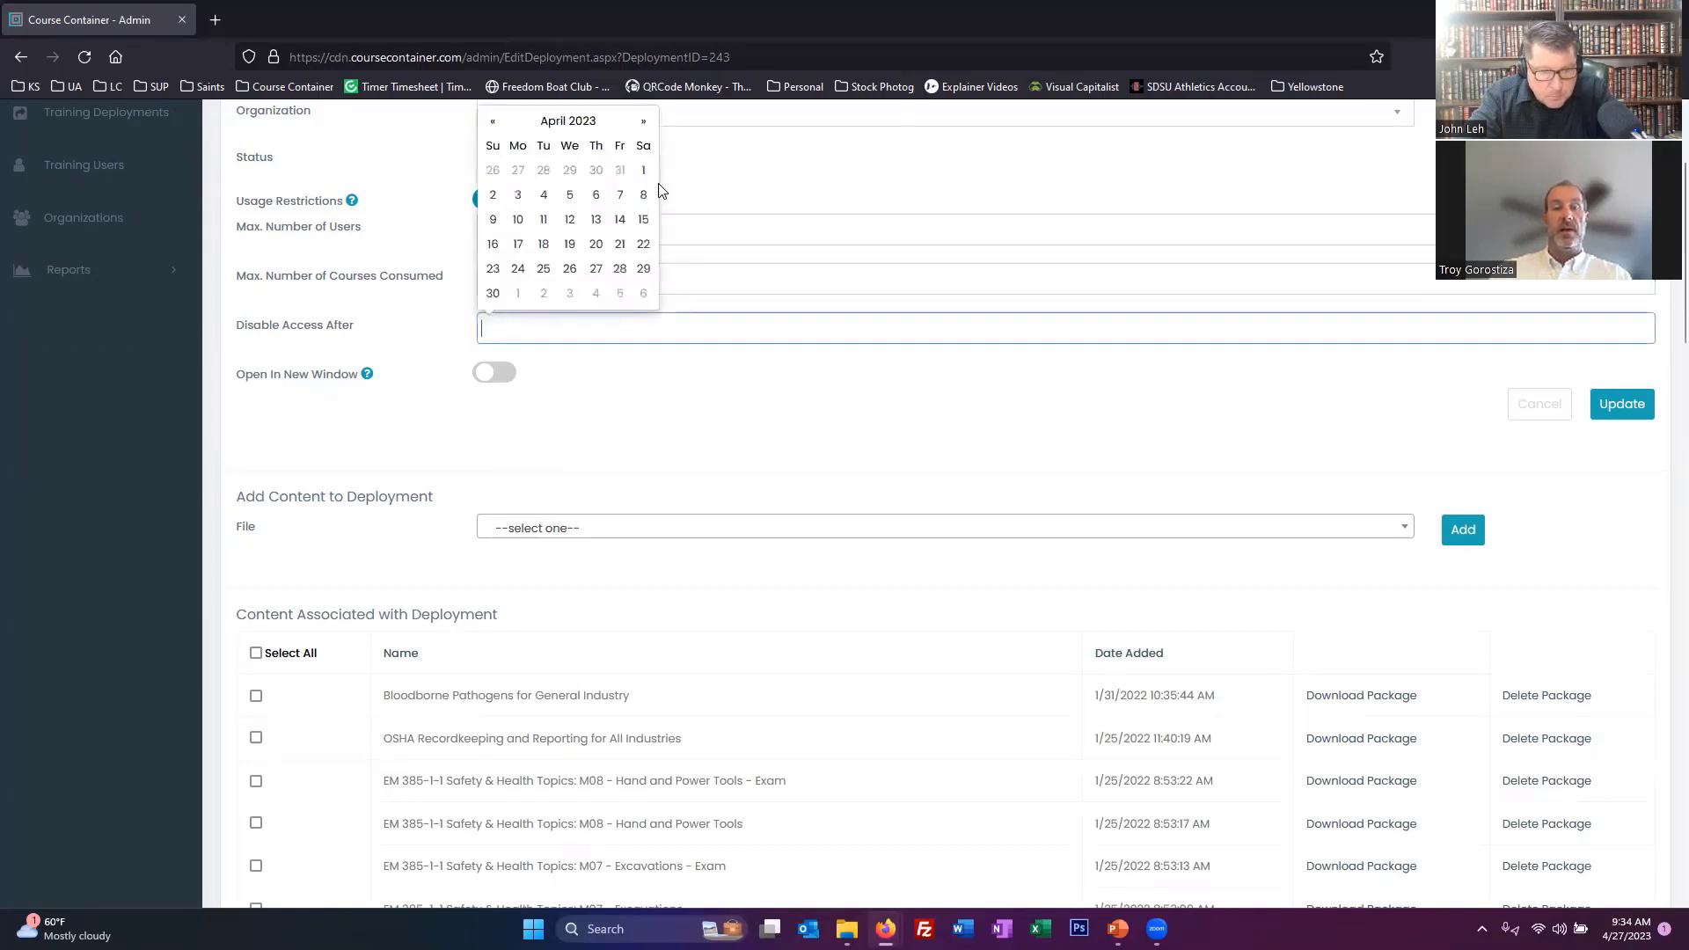
left_click(643, 122)
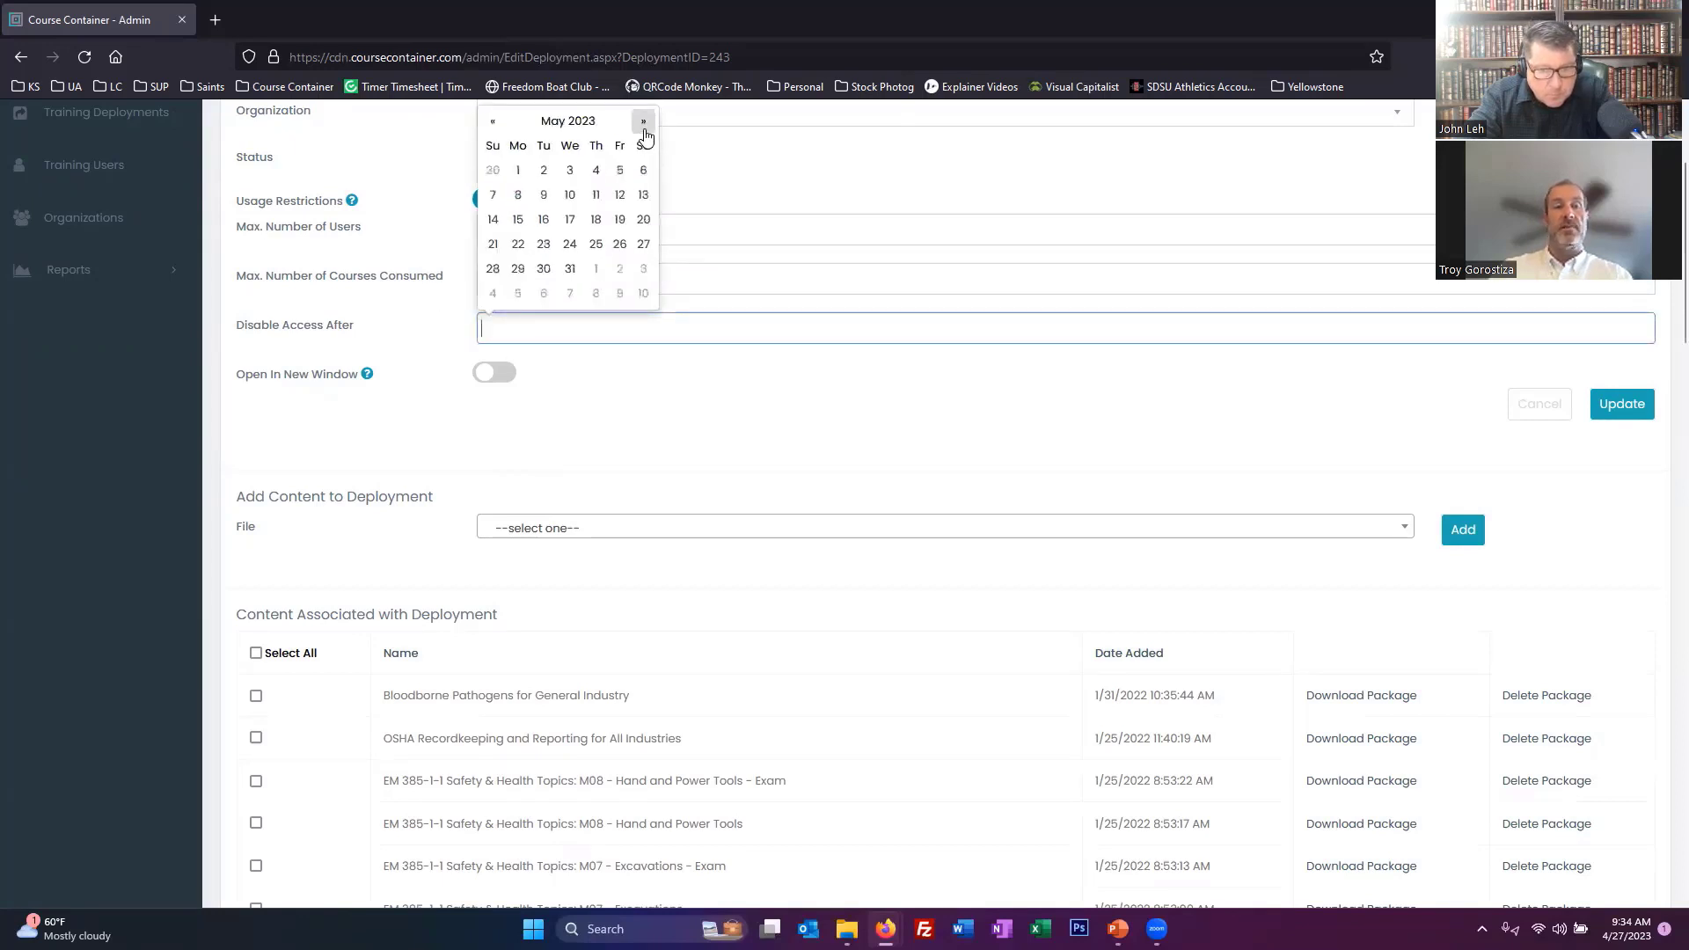
left_click(570, 268)
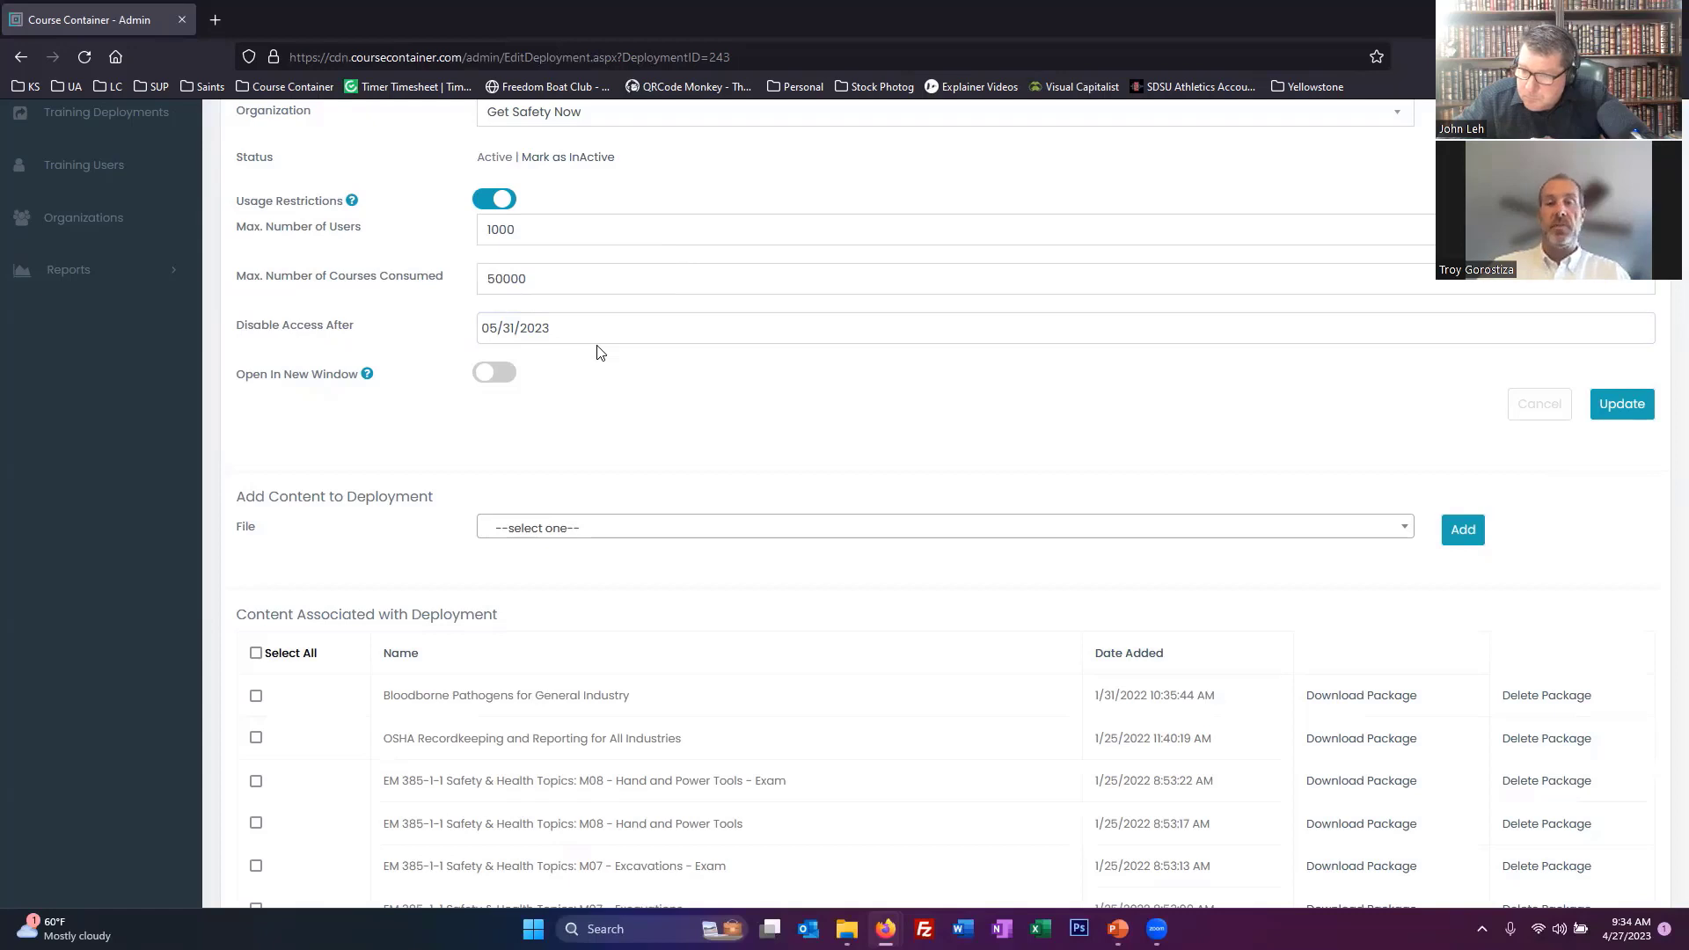
Clear the maximum number of courses consumed and re-enter 1000 as the maximum number of users
scroll(598, 352, "up", 2)
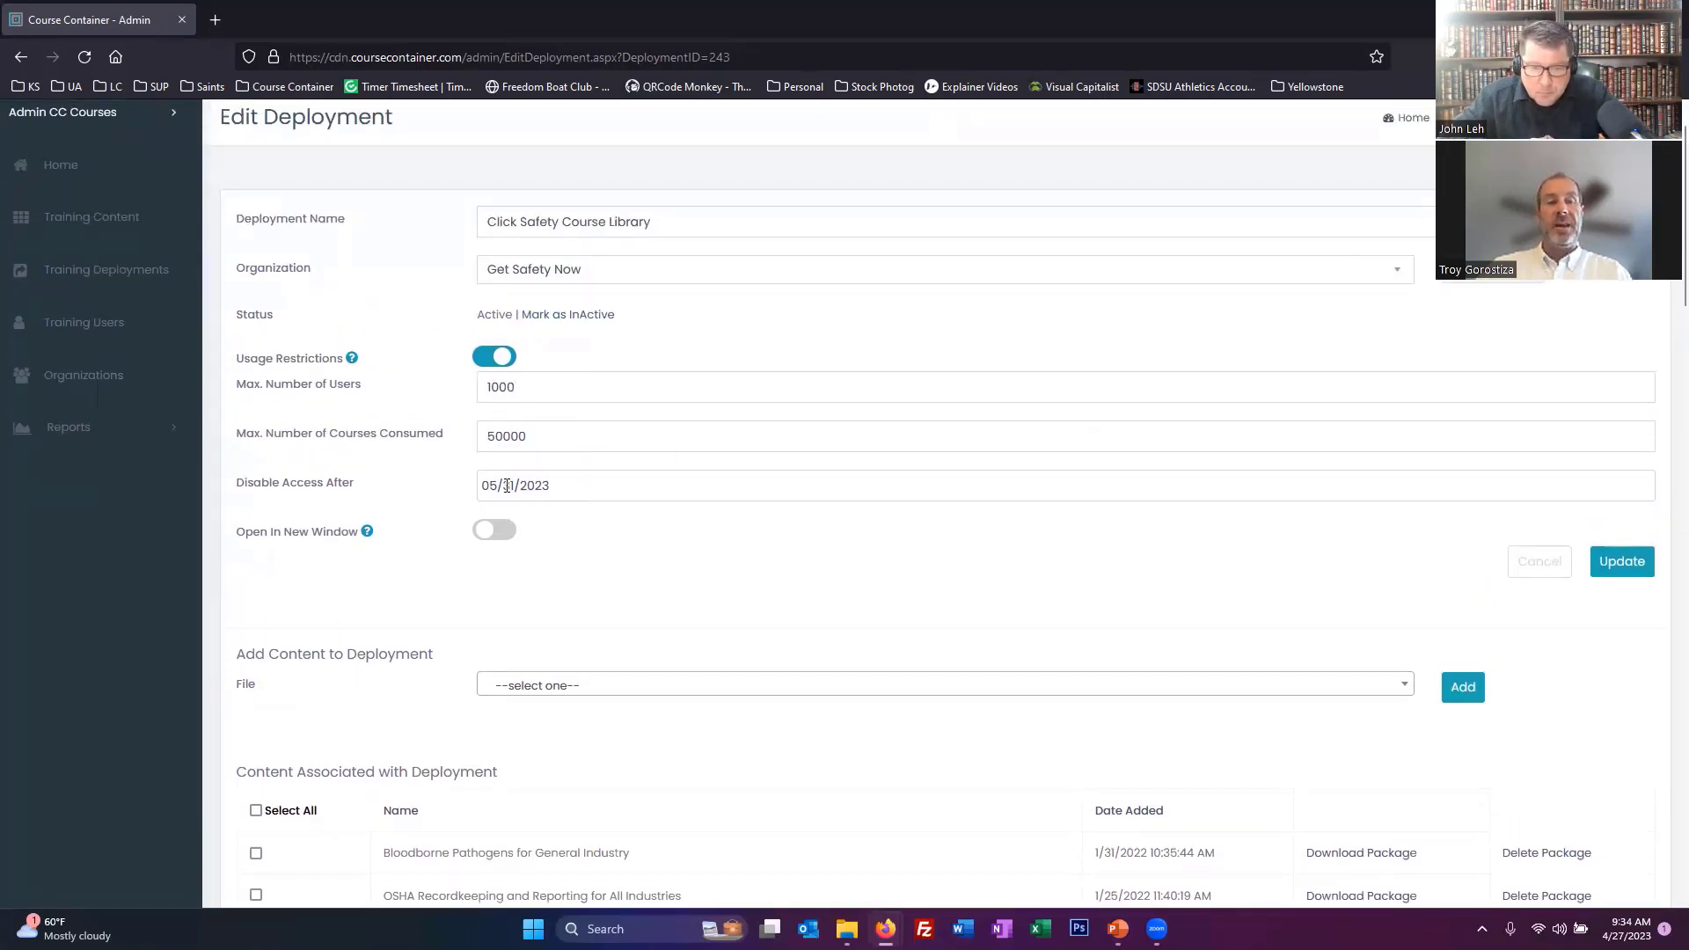
double_click(519, 437)
key("BackSpace")
double_click(572, 390)
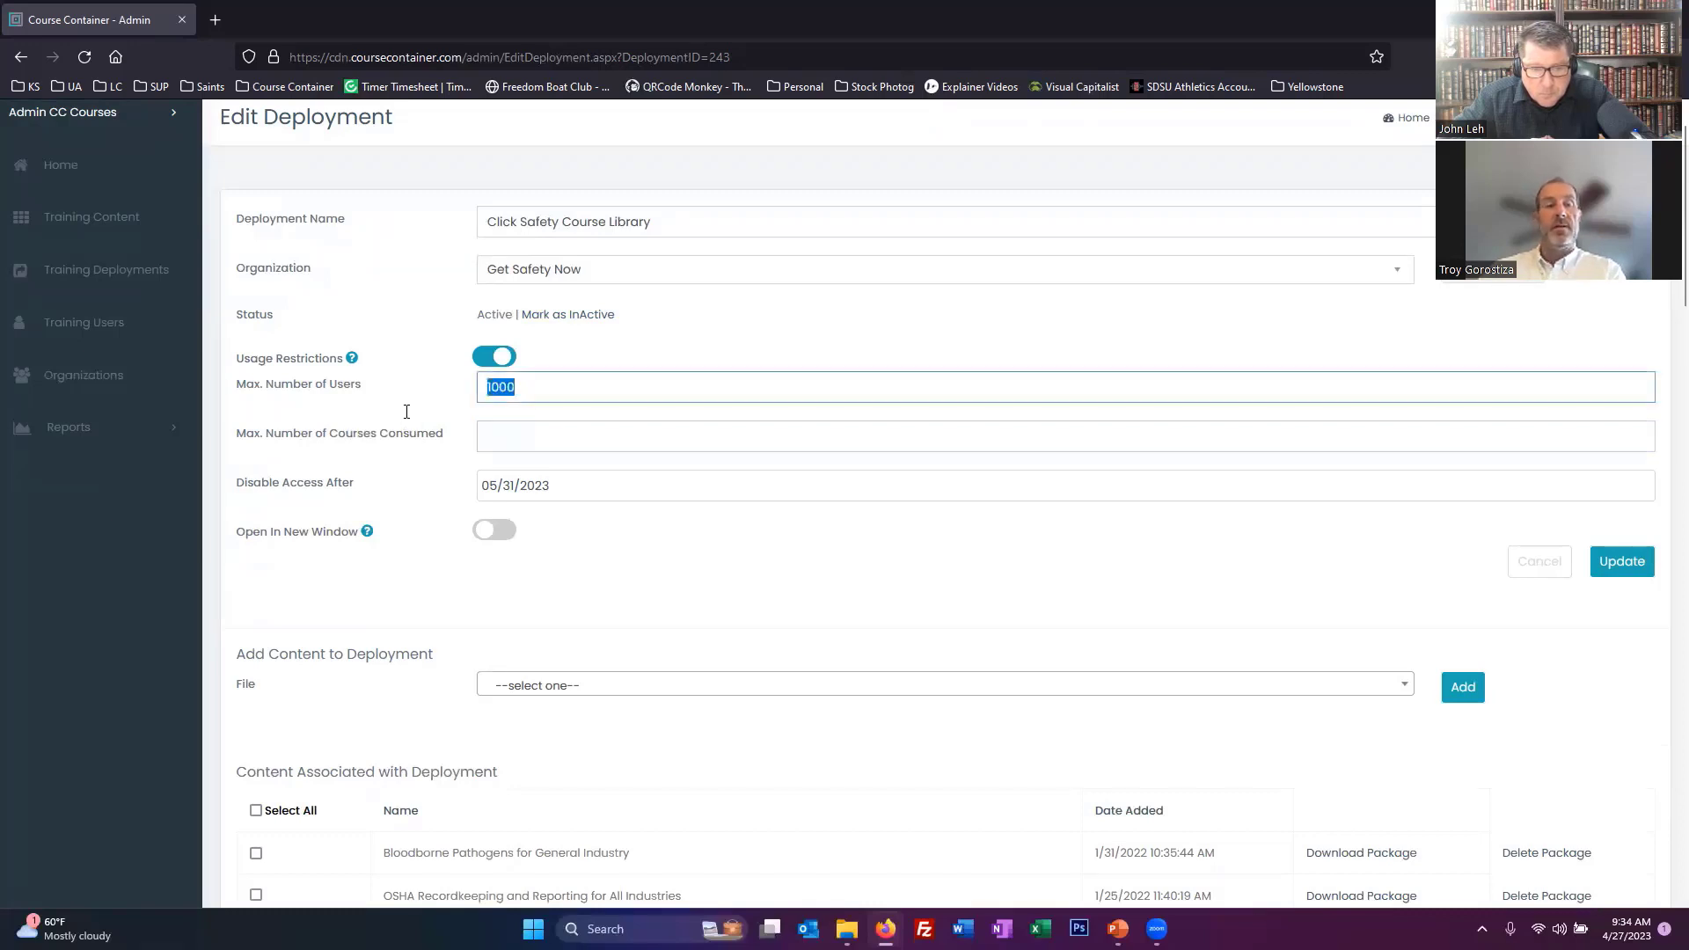
key("BackSpace")
left_click(400, 389)
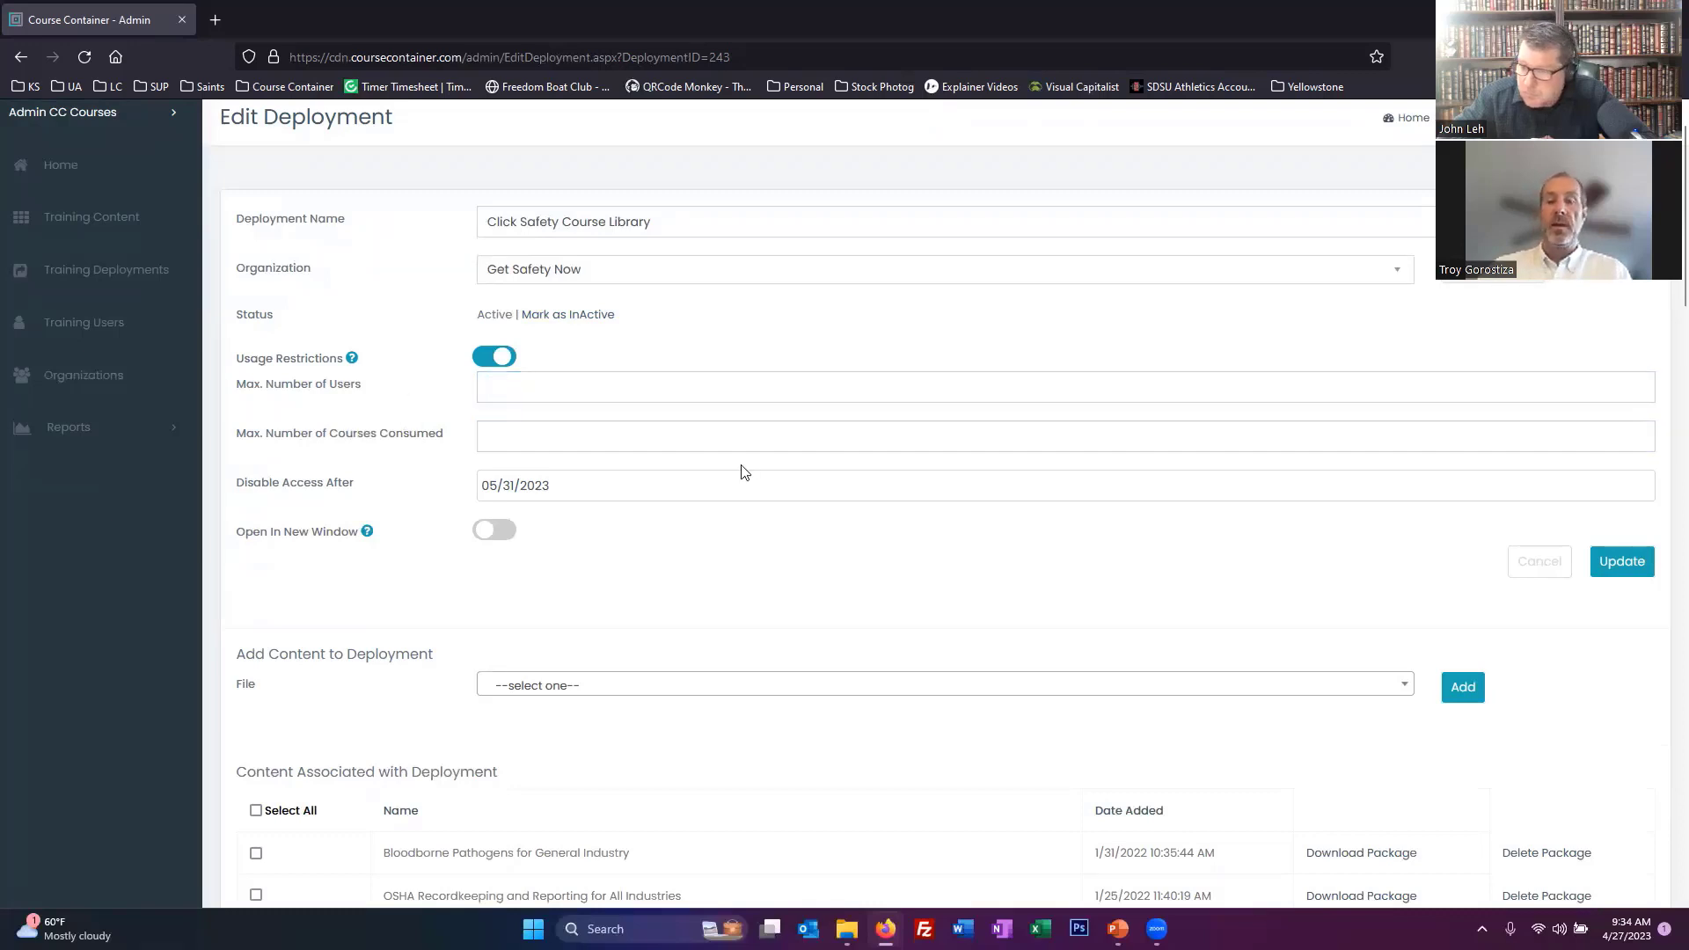
left_click(523, 396)
type("10")
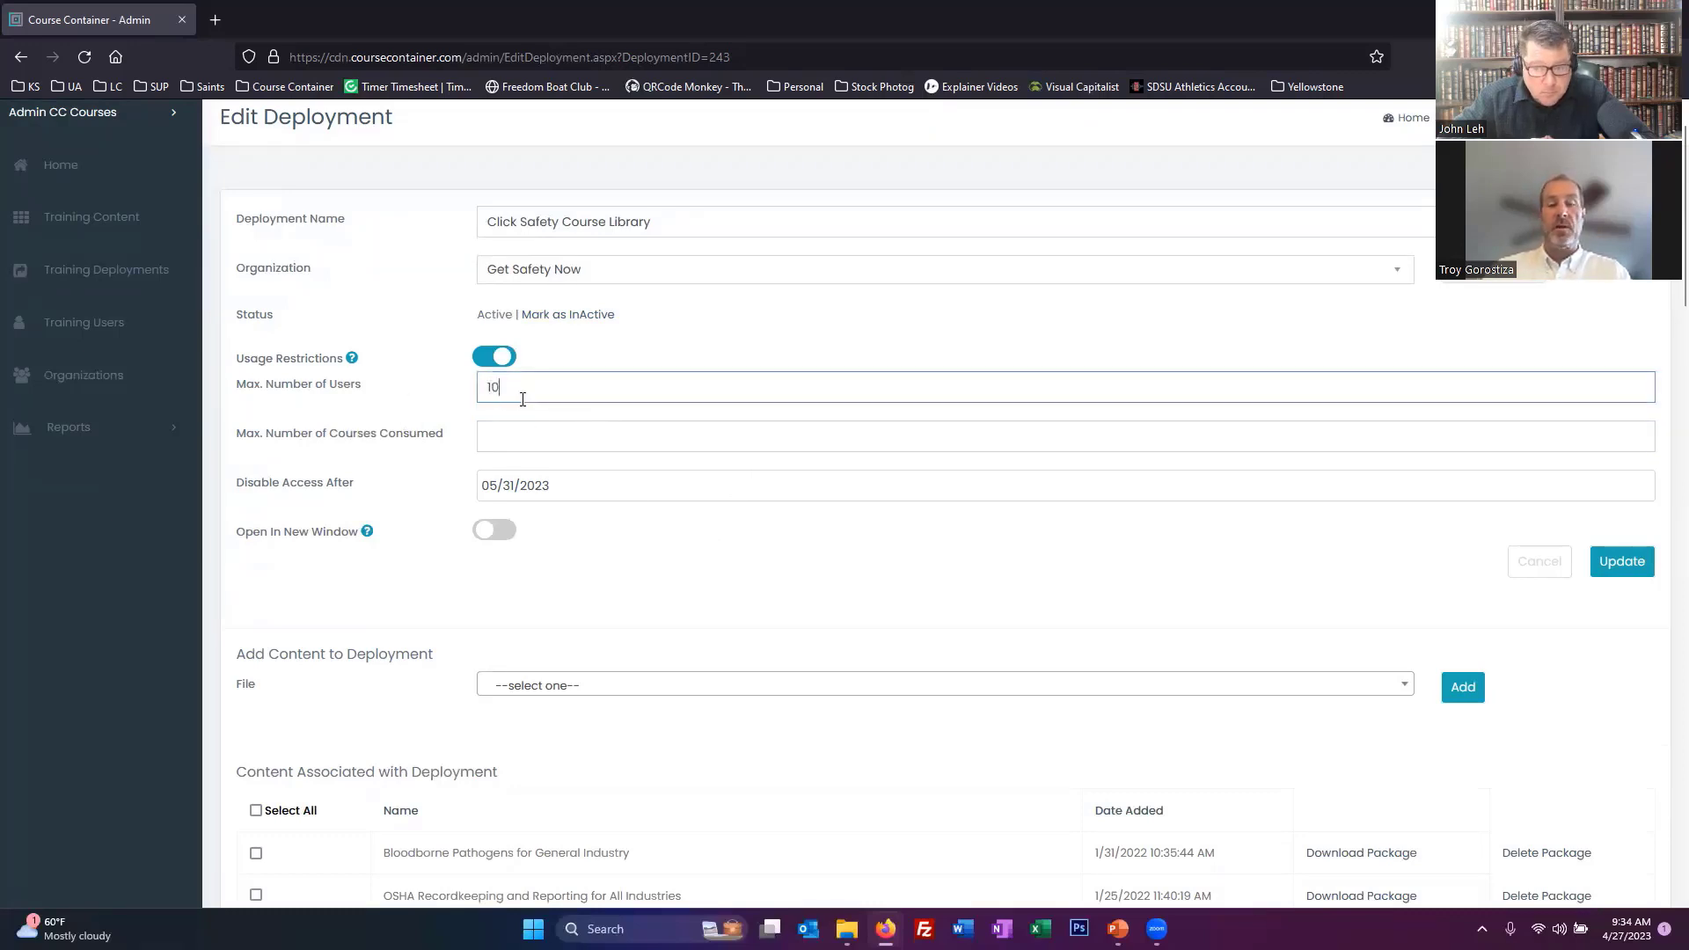
type("00")
Clear the date after which access to the deployment is disabled
left_click_drag(545, 485, 480, 485)
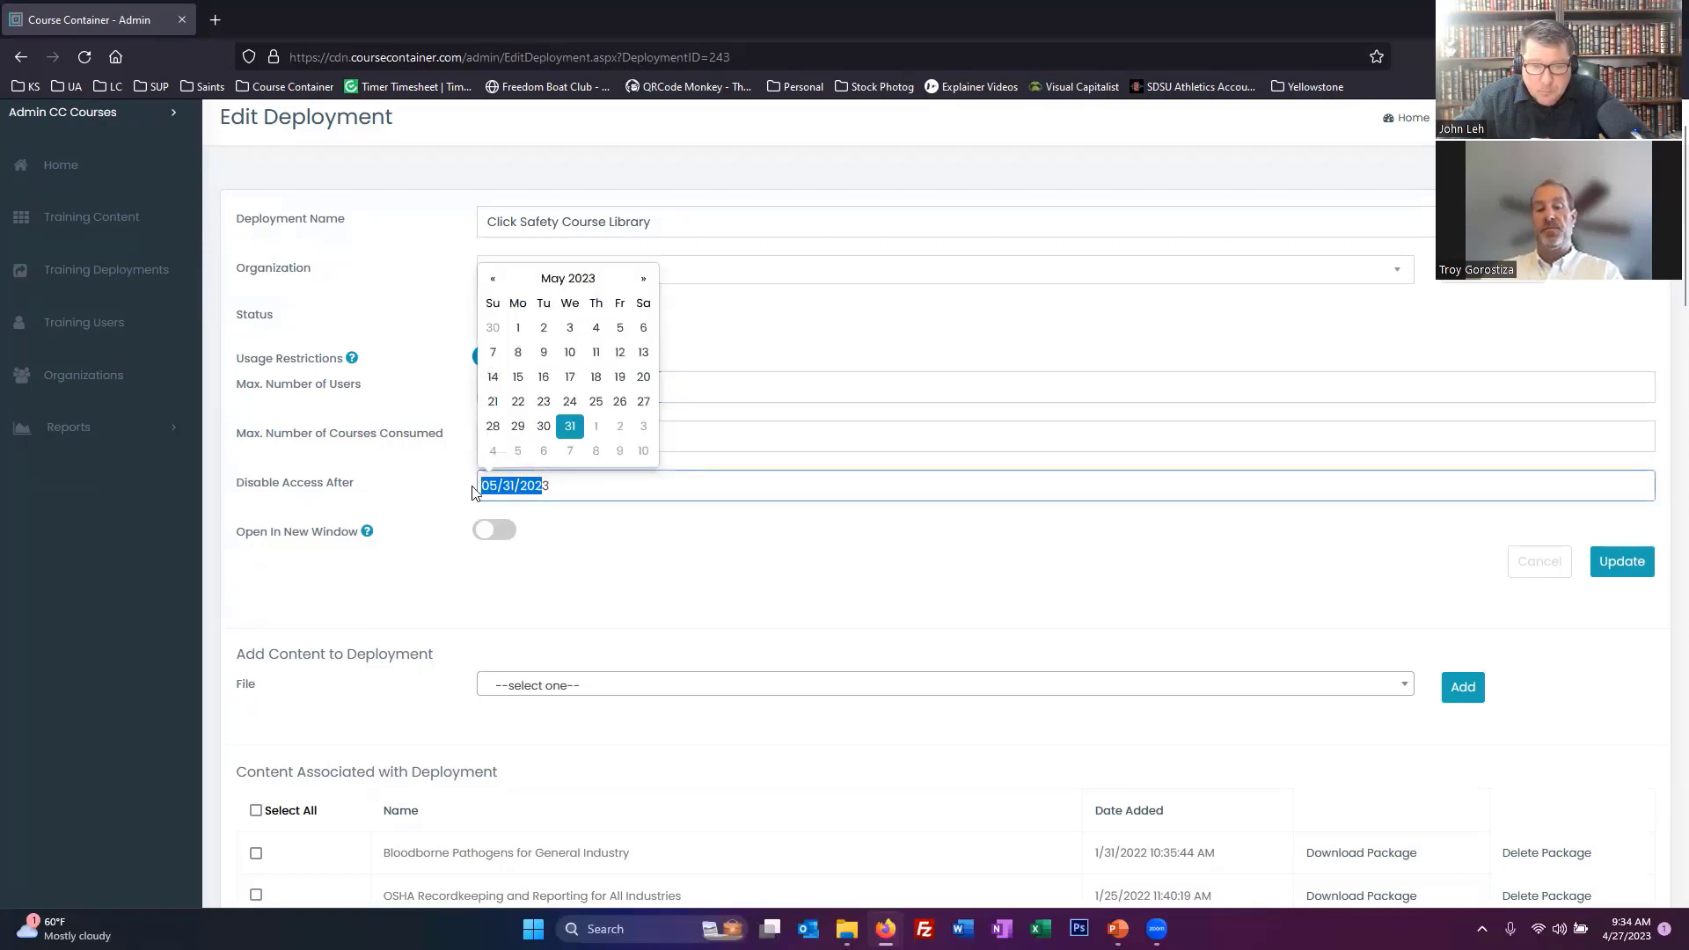
type("3")
key("BackSpace")
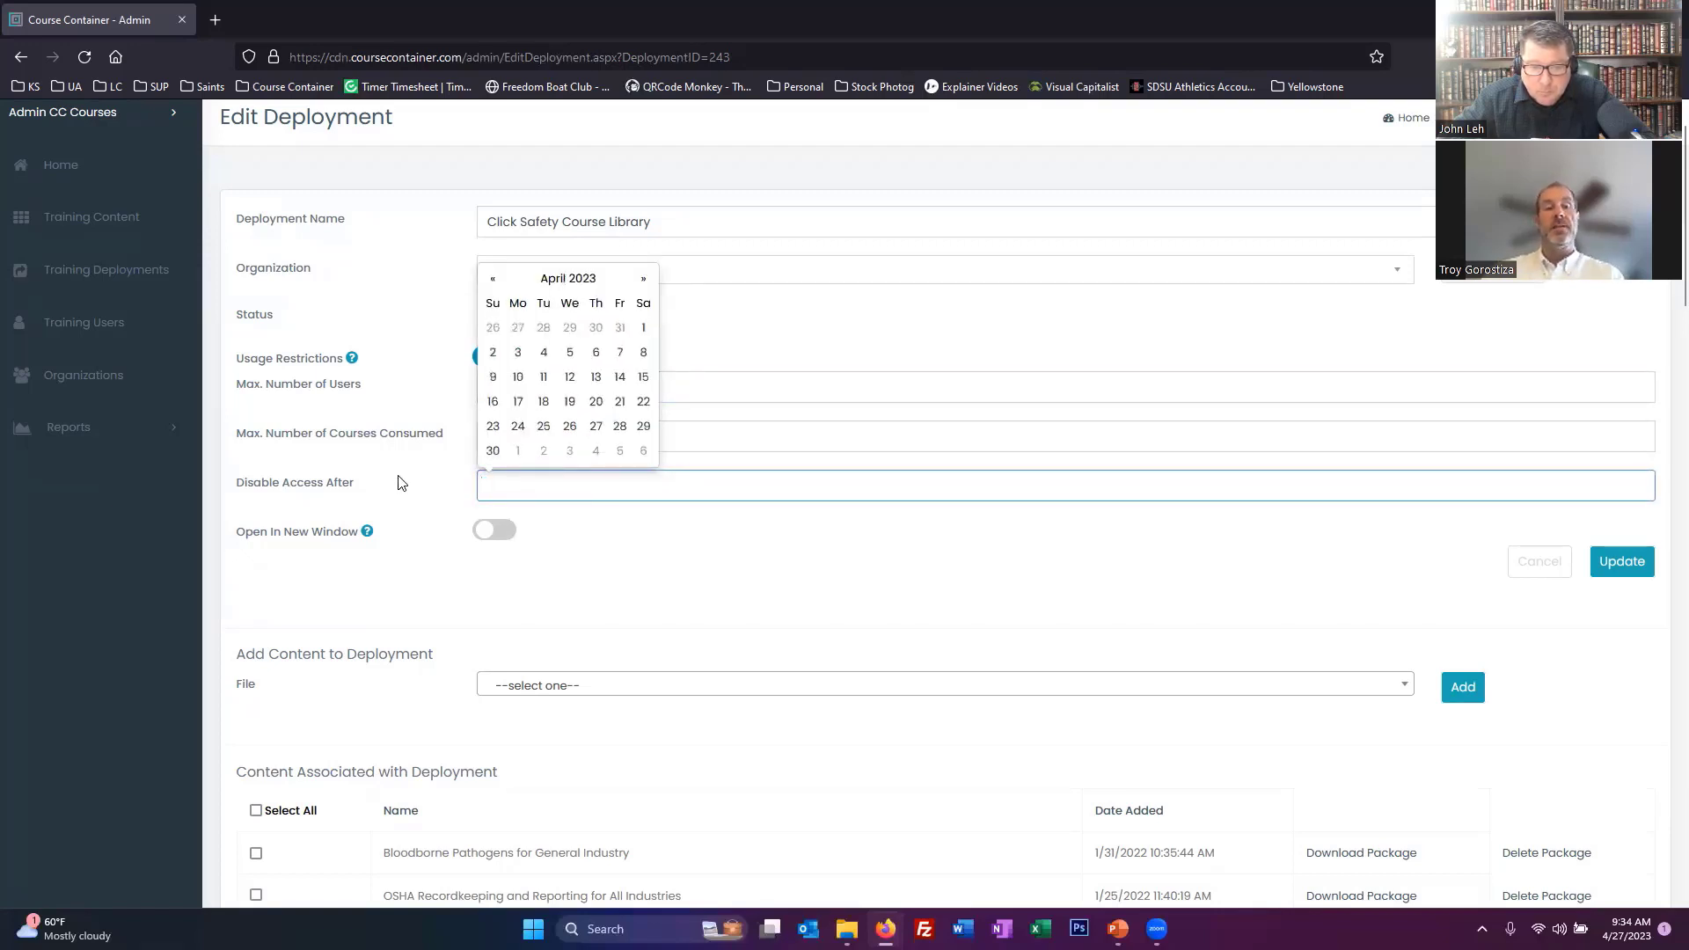
left_click(397, 482)
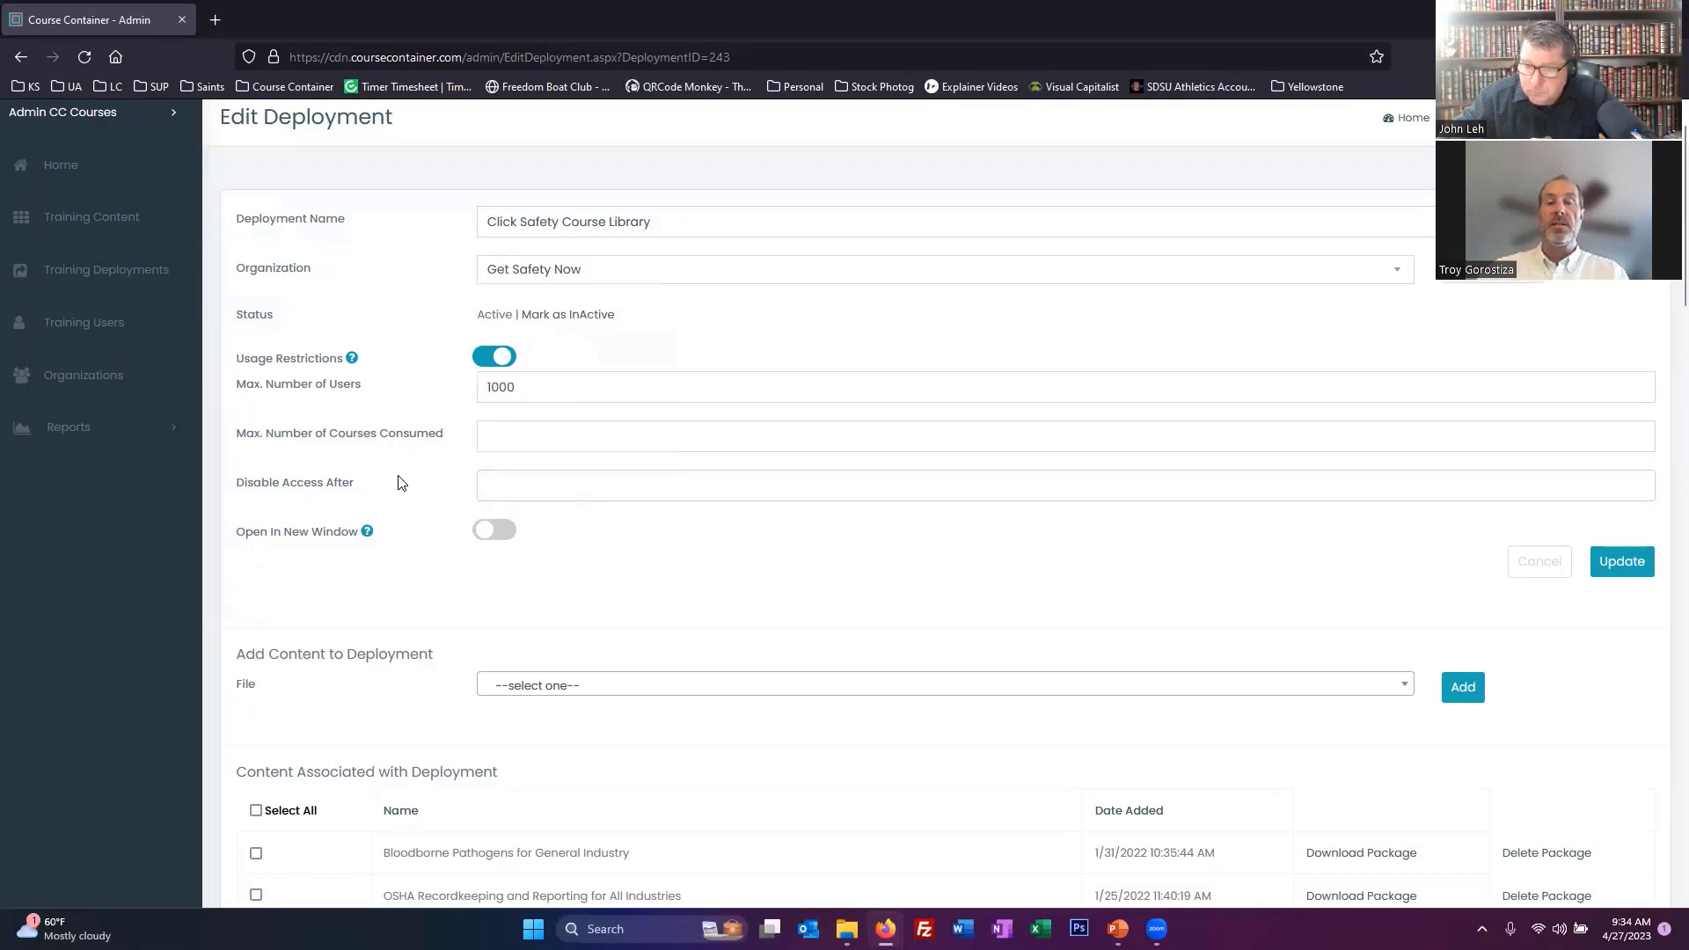
Clear the maximum number of users and turn off the deployment's usage restrictions
double_click(493, 387)
key("BackSpace")
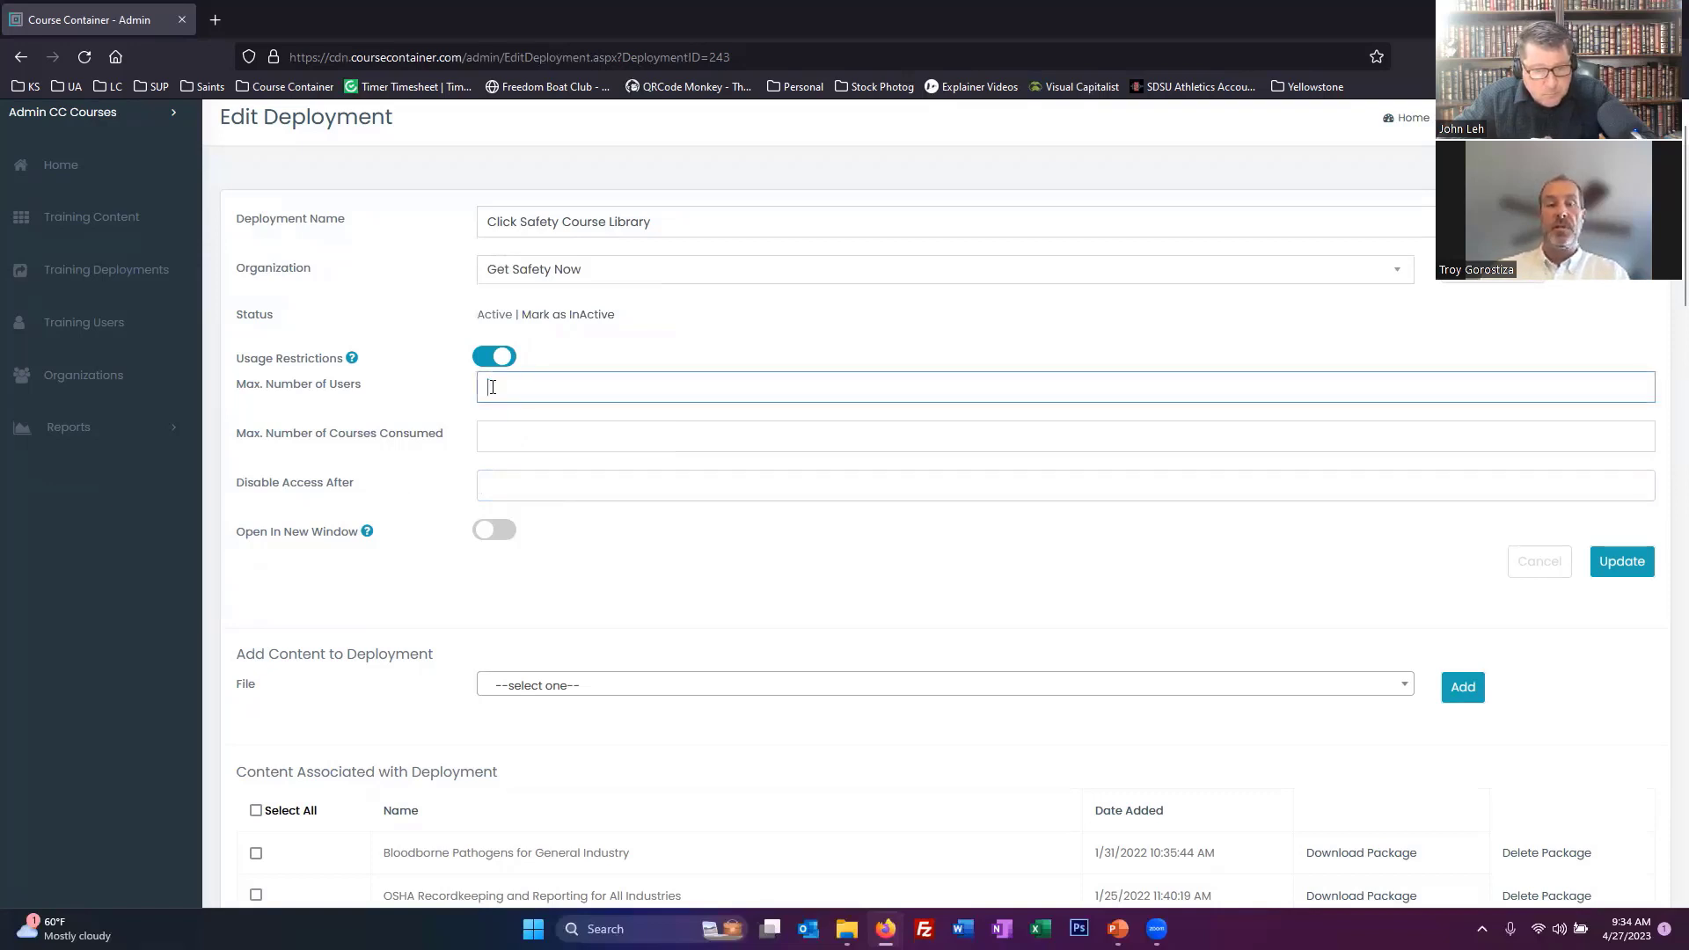
left_click(387, 442)
left_click(495, 359)
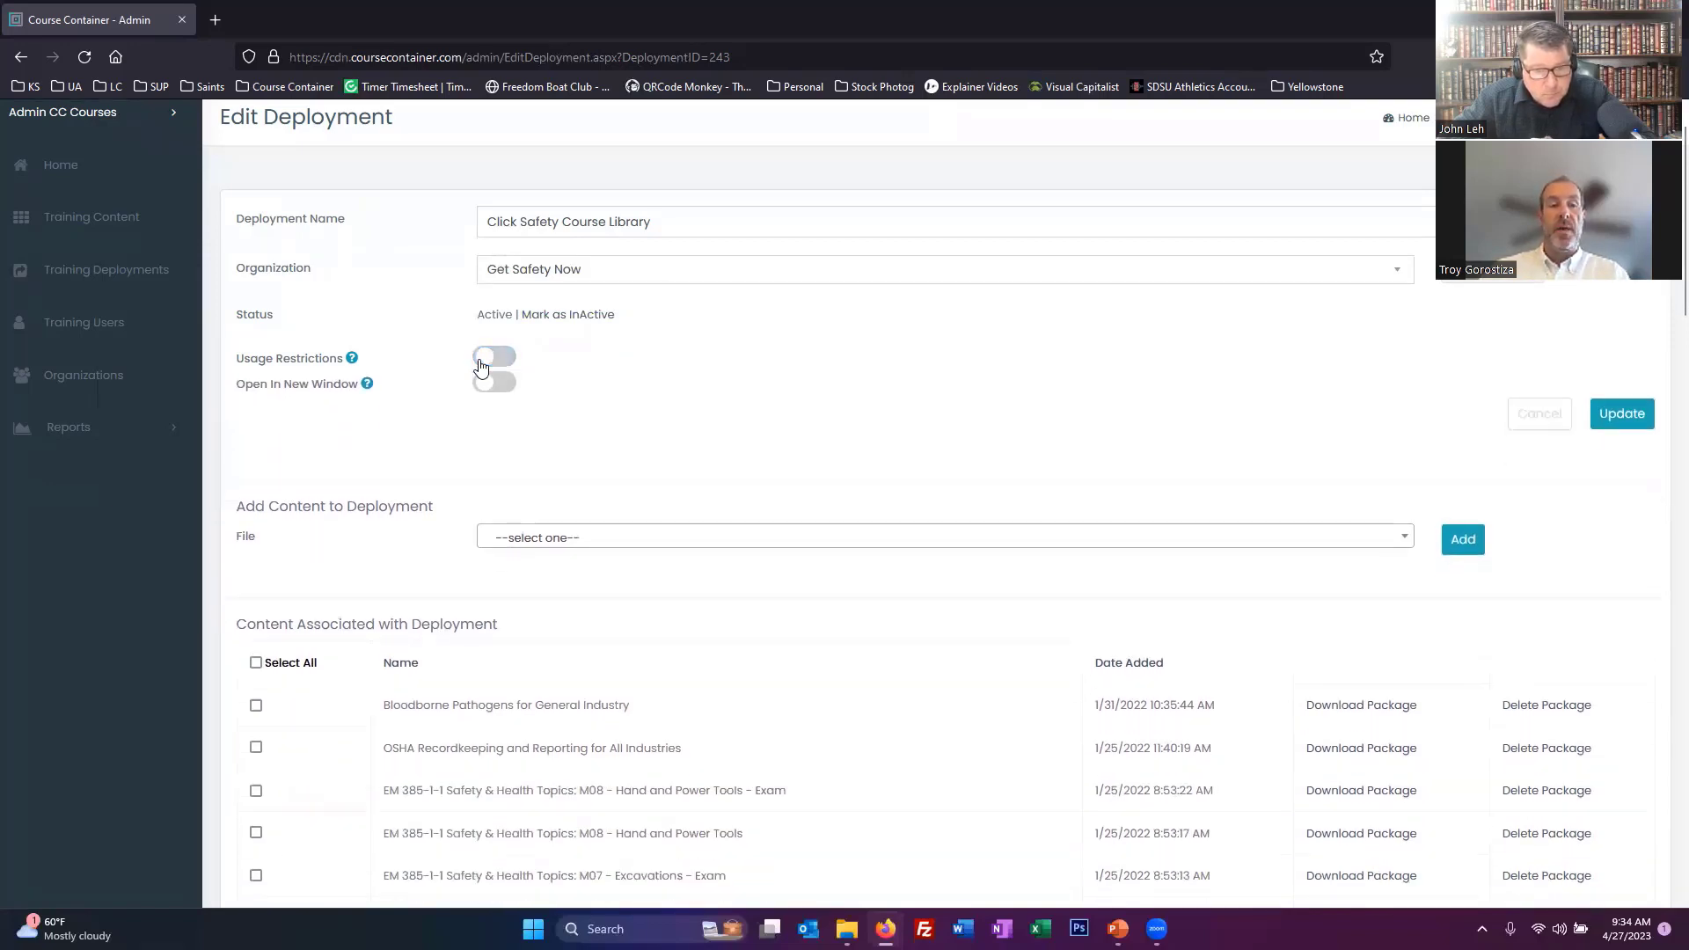
Add the 100% Fall Protection module to the Click Safety Course Library deployment
scroll(778, 671, "down", 3)
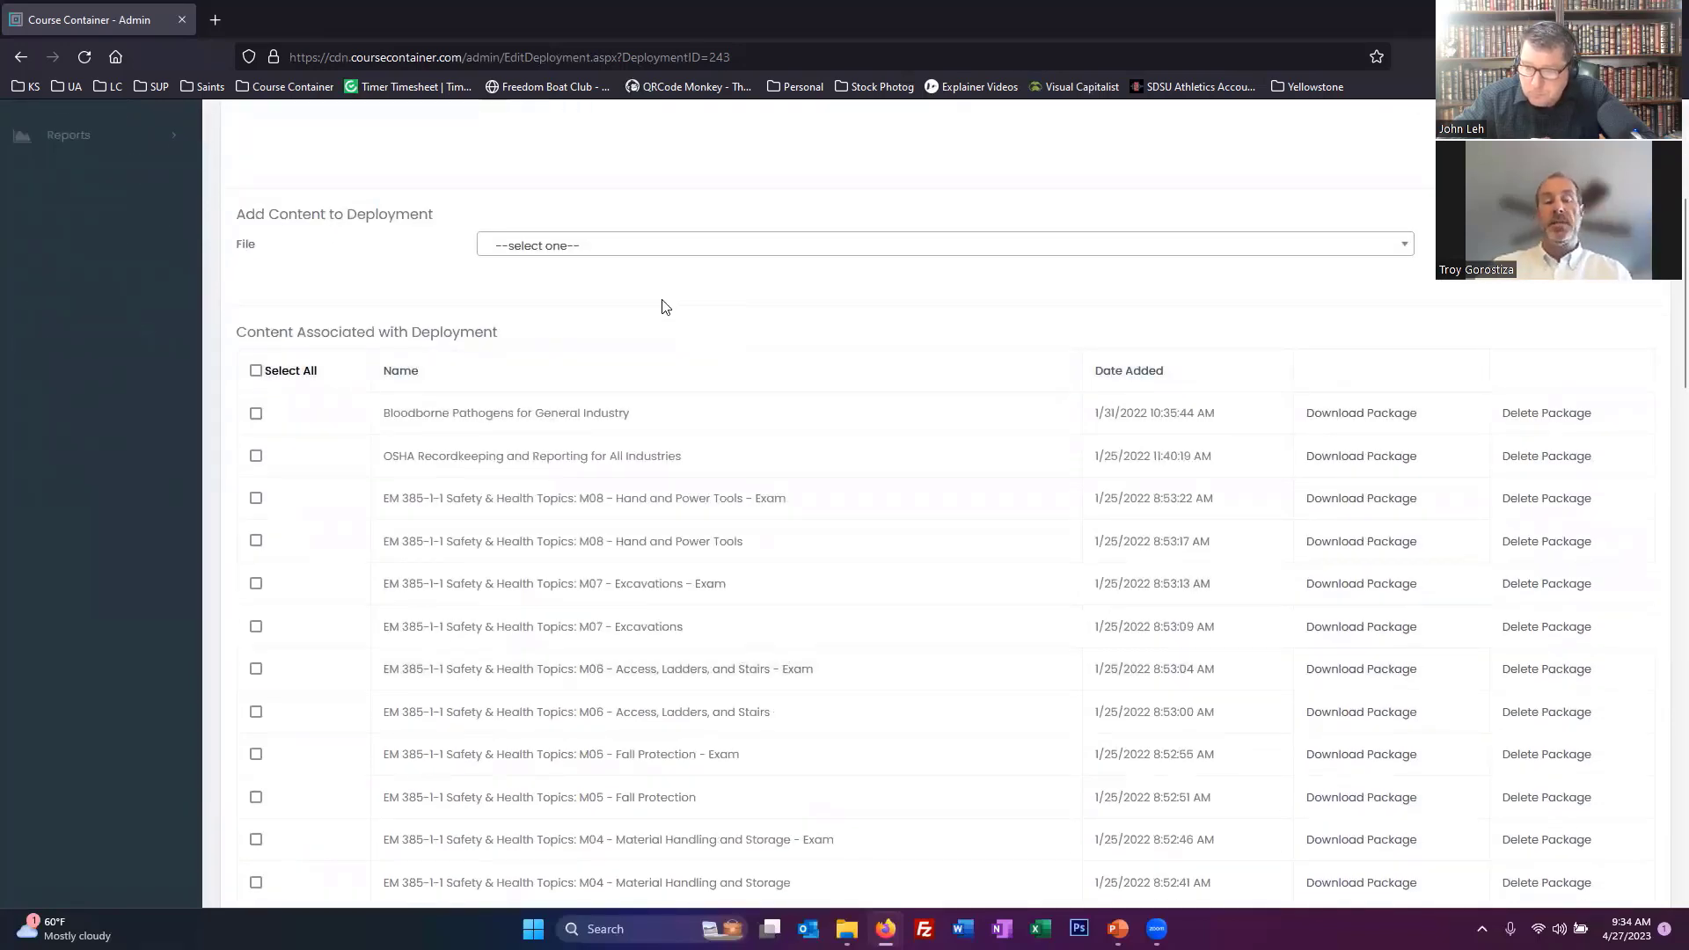
left_click(613, 249)
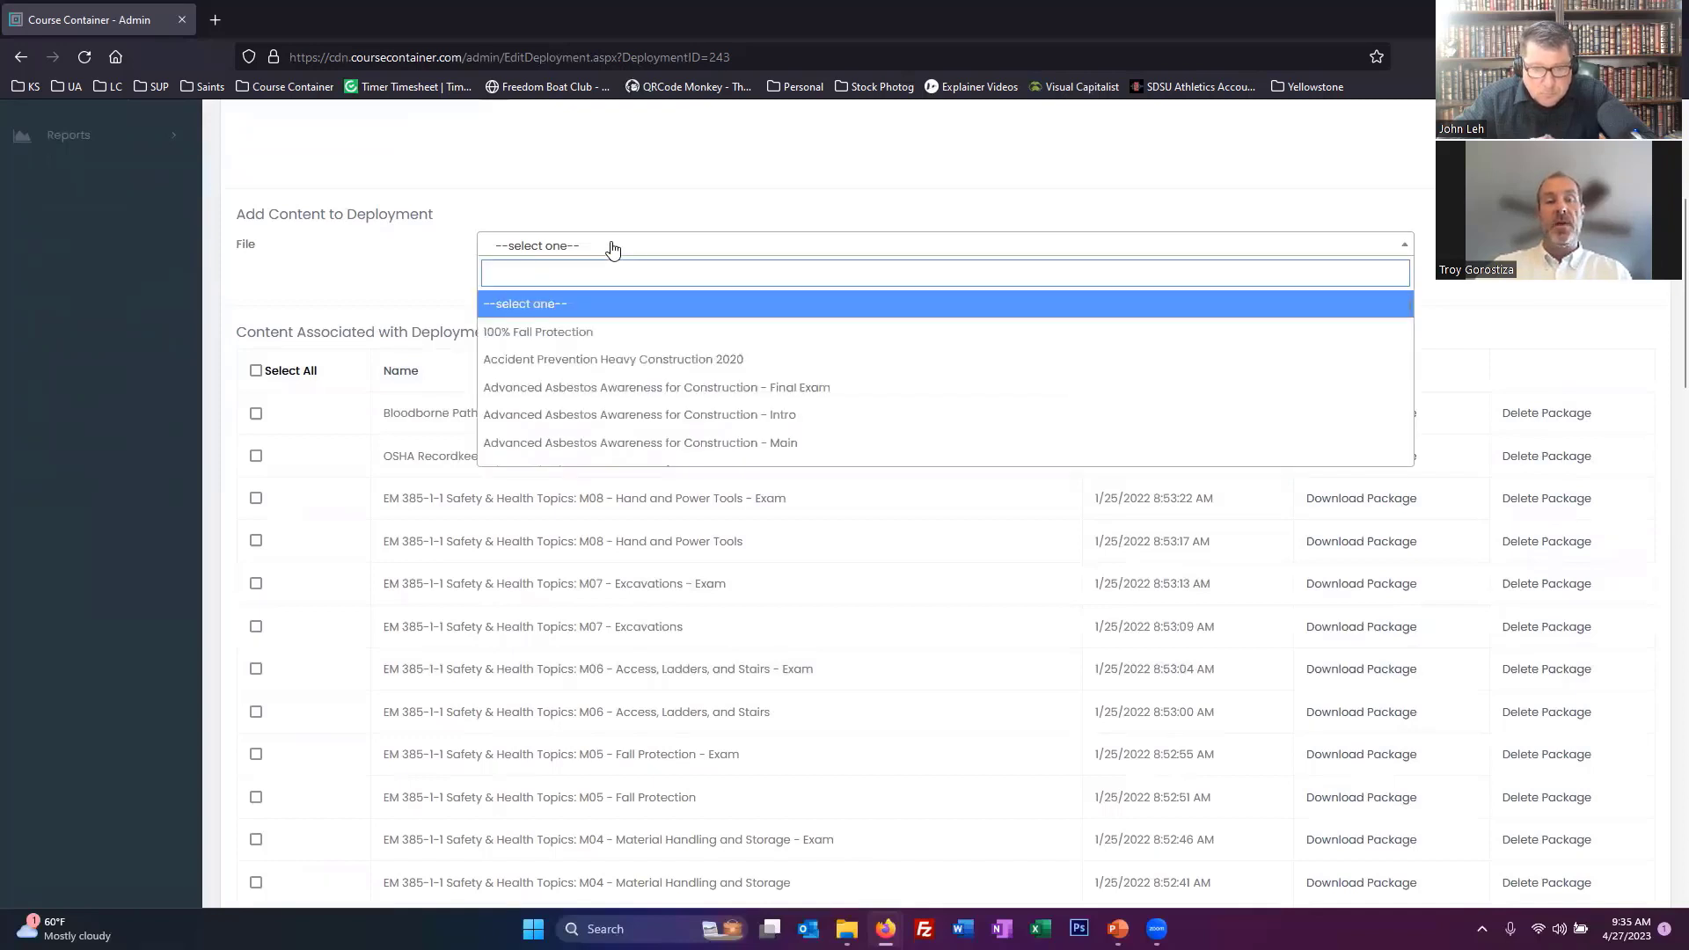
left_click(591, 340)
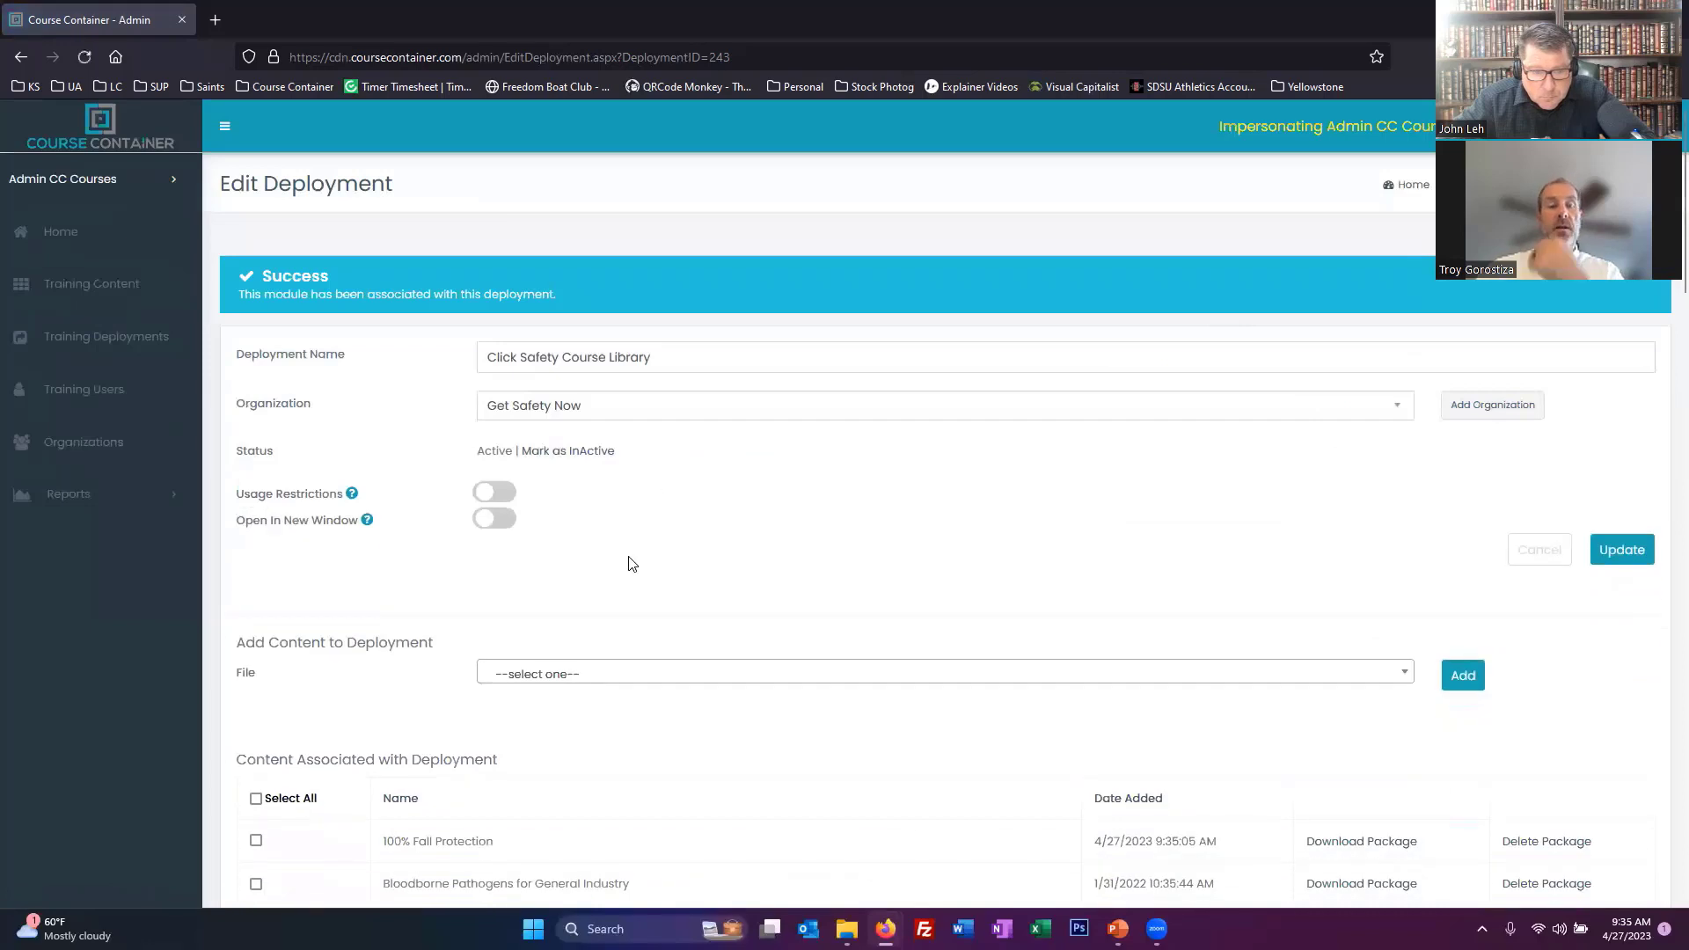
Select the 100% Fall Protection module and download its package to the Desktop as 100-Fall-Protection.zip
scroll(625, 559, "down", 3)
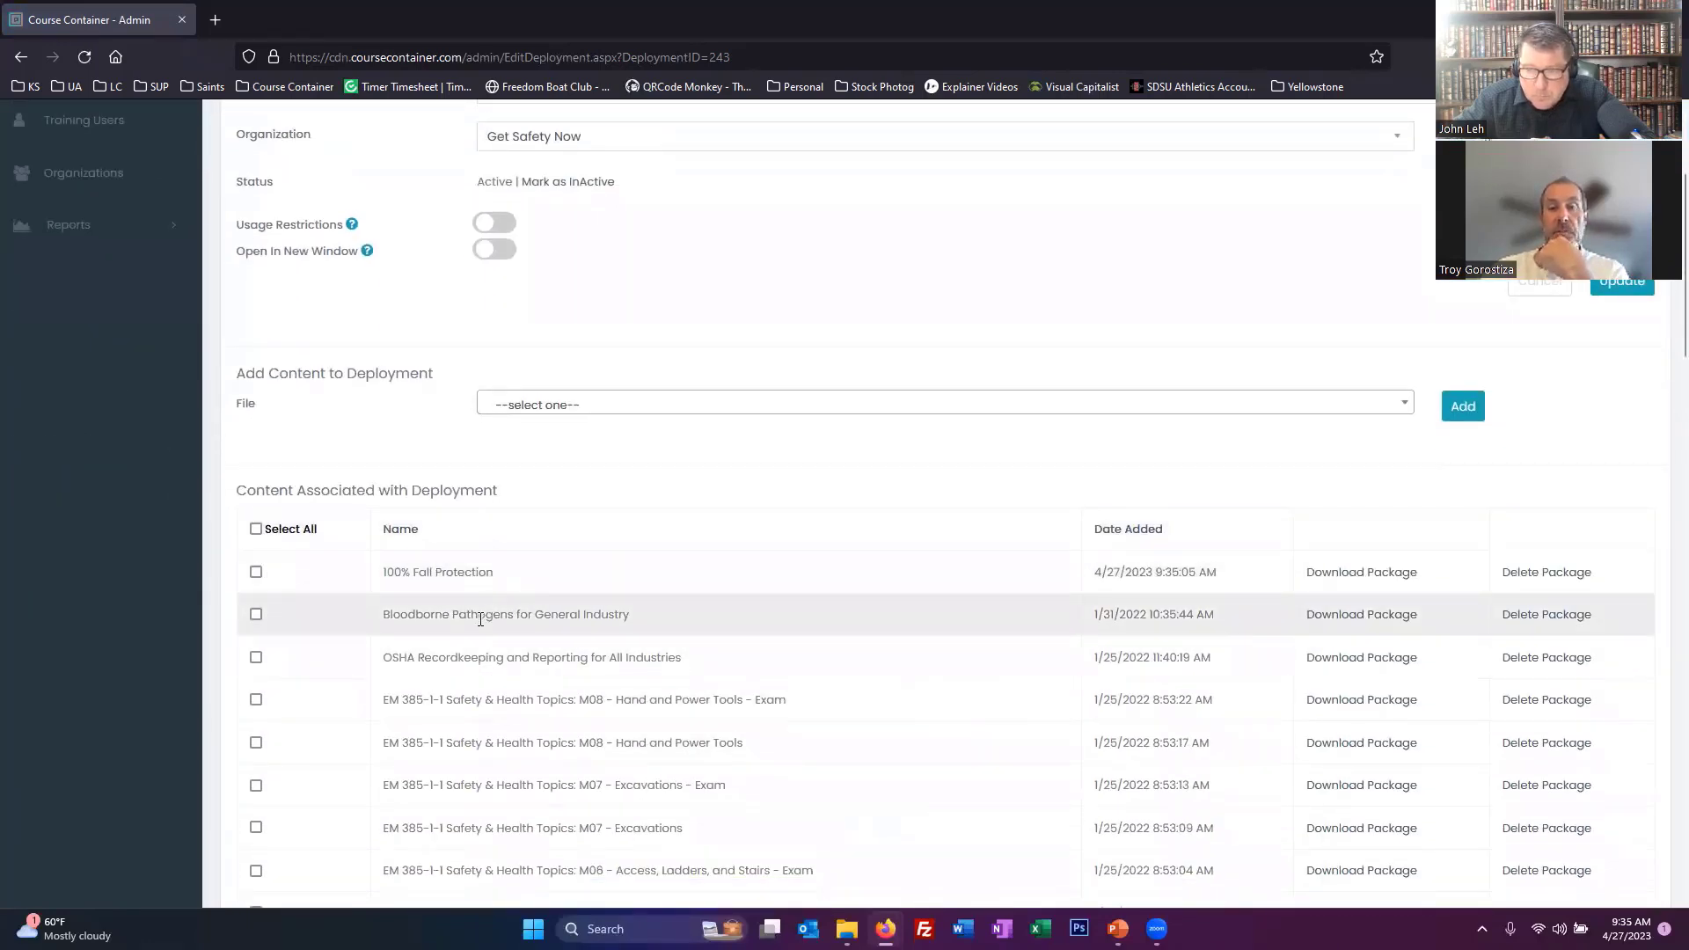
left_click(256, 573)
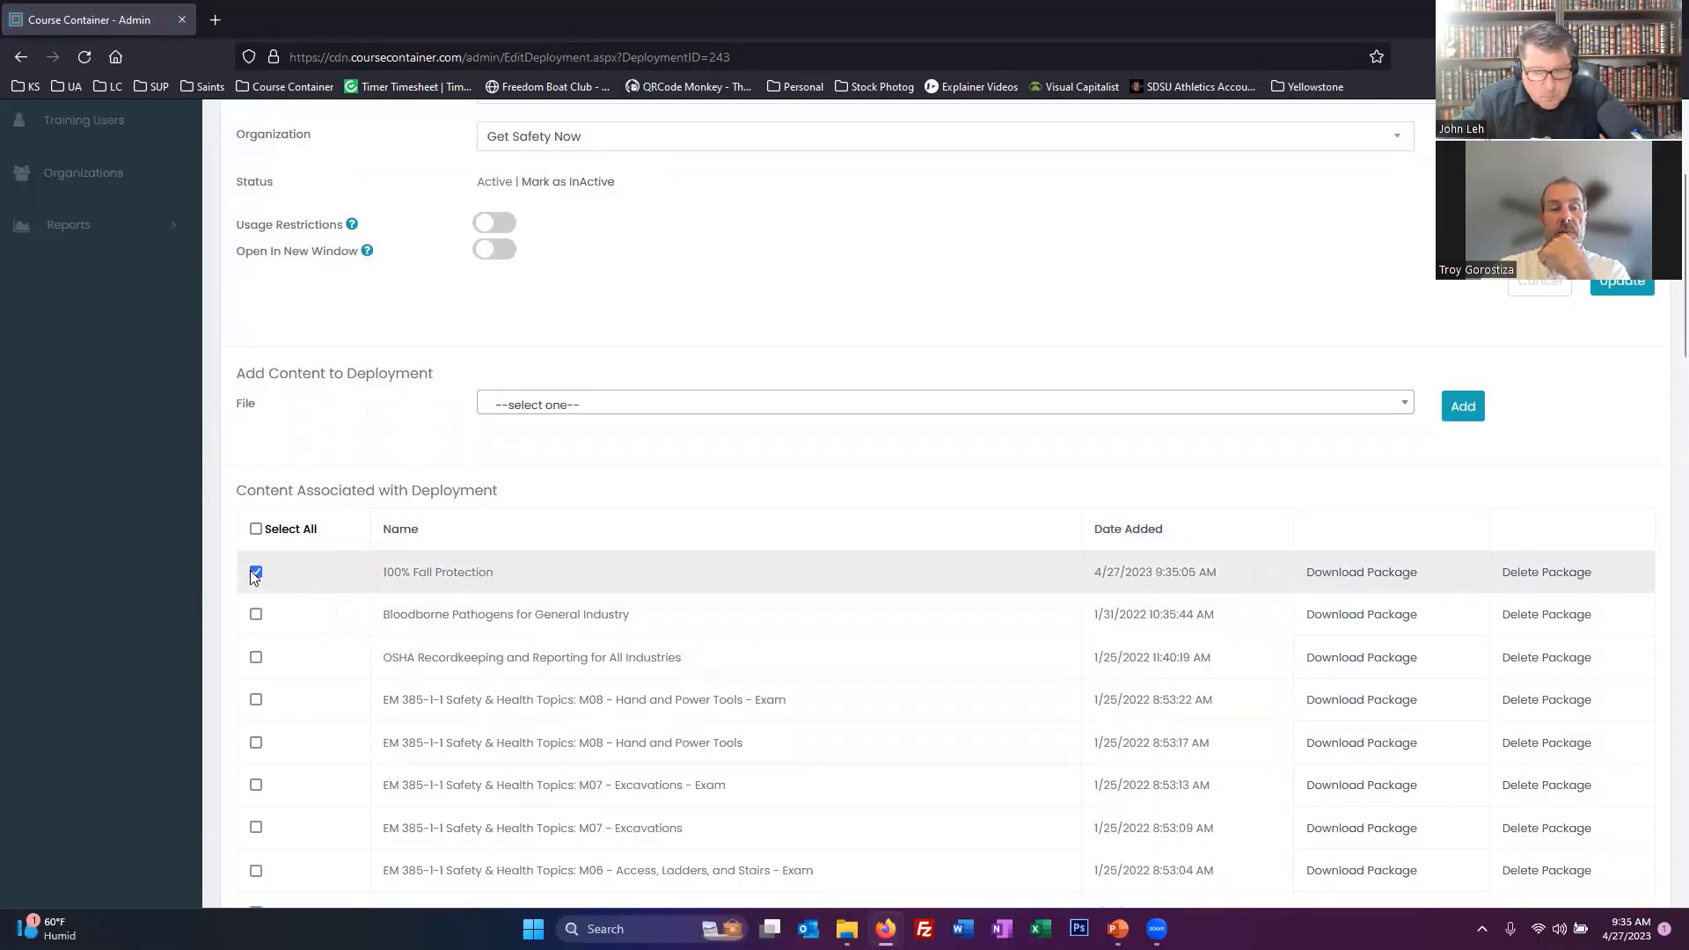
left_click(1387, 573)
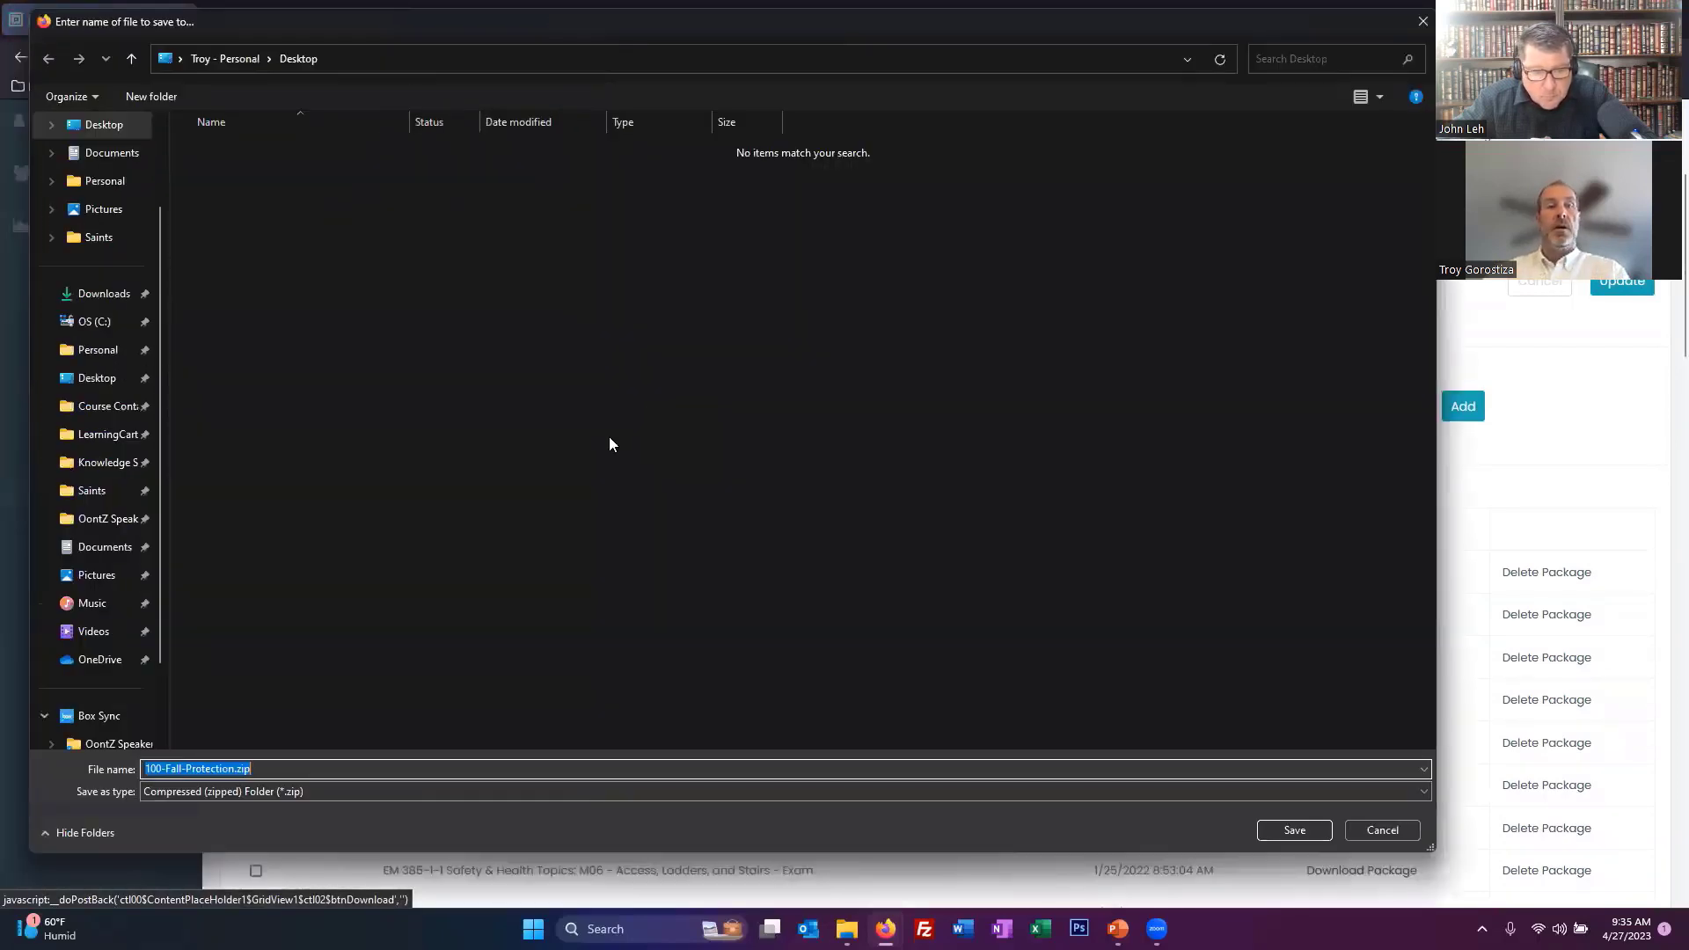
left_click(1294, 829)
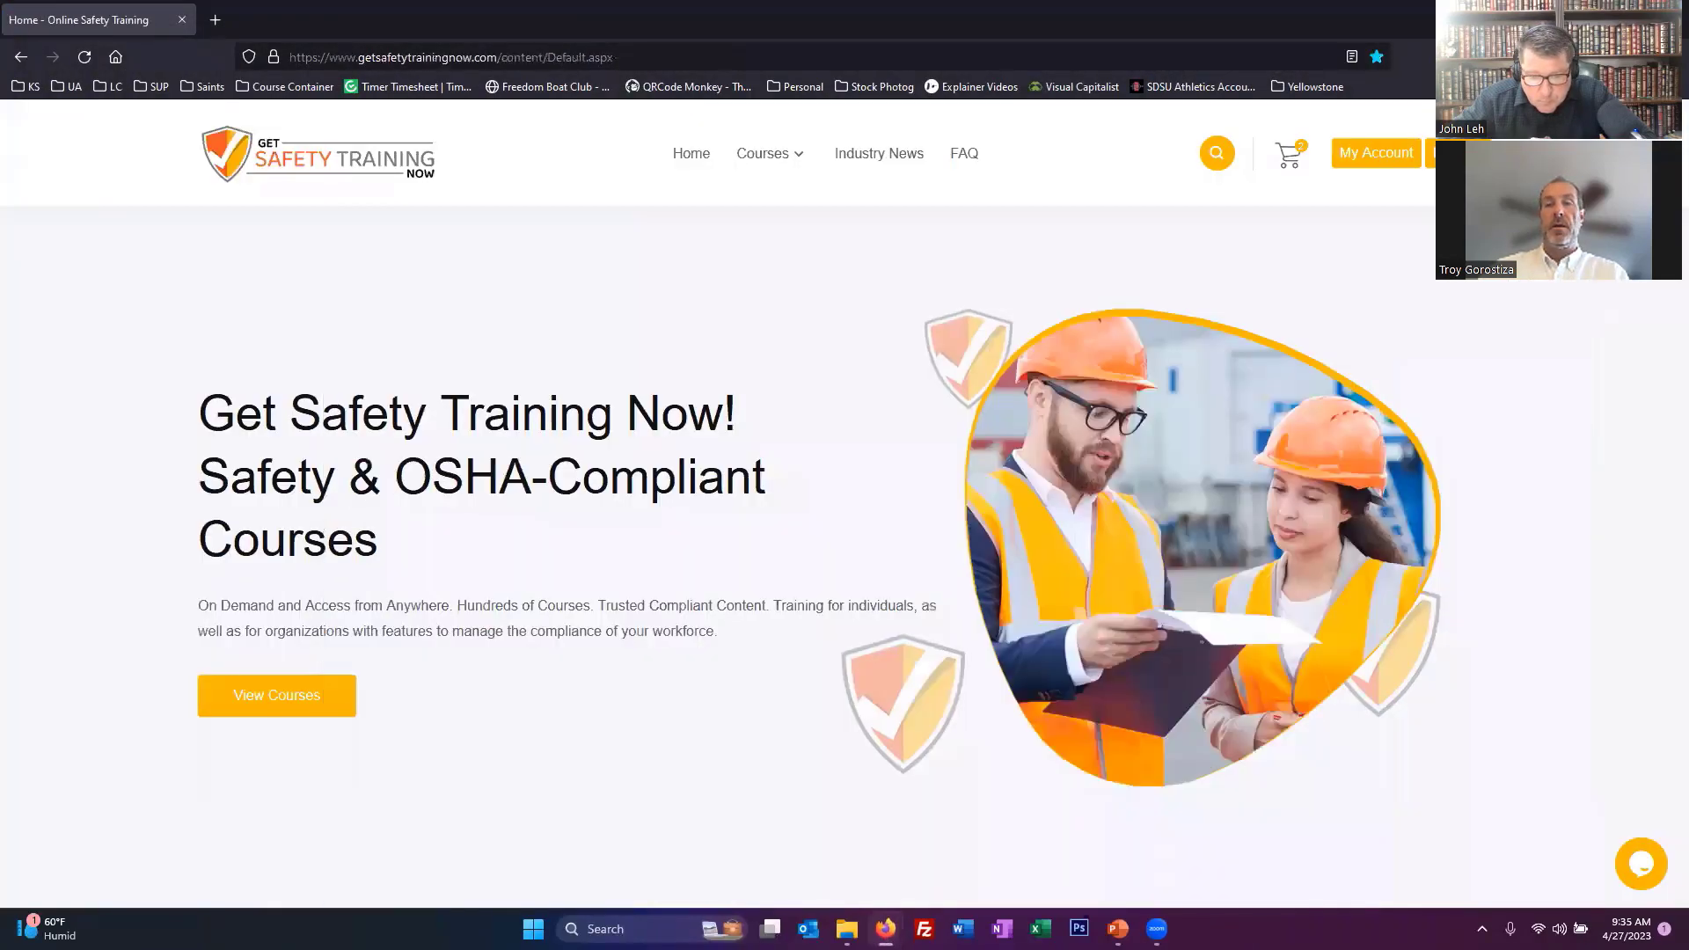
Open 100-Fall-Protection.zip from the desktop to examine the files in the package, and close it
left_click(1584, 16)
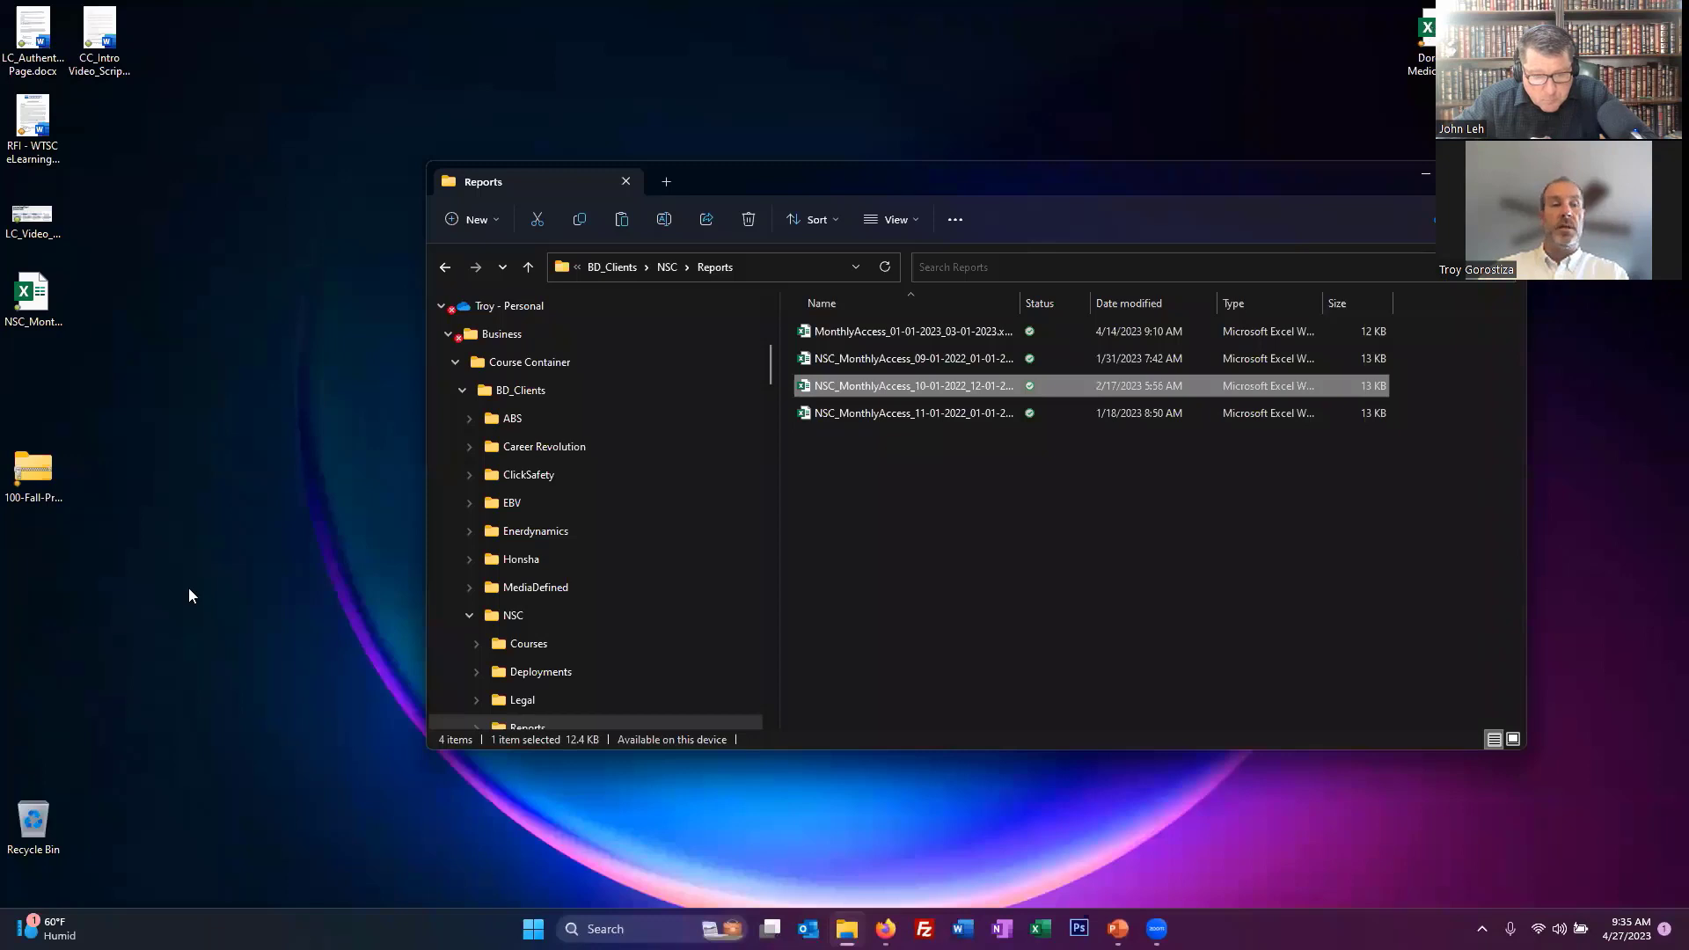
left_click(39, 476)
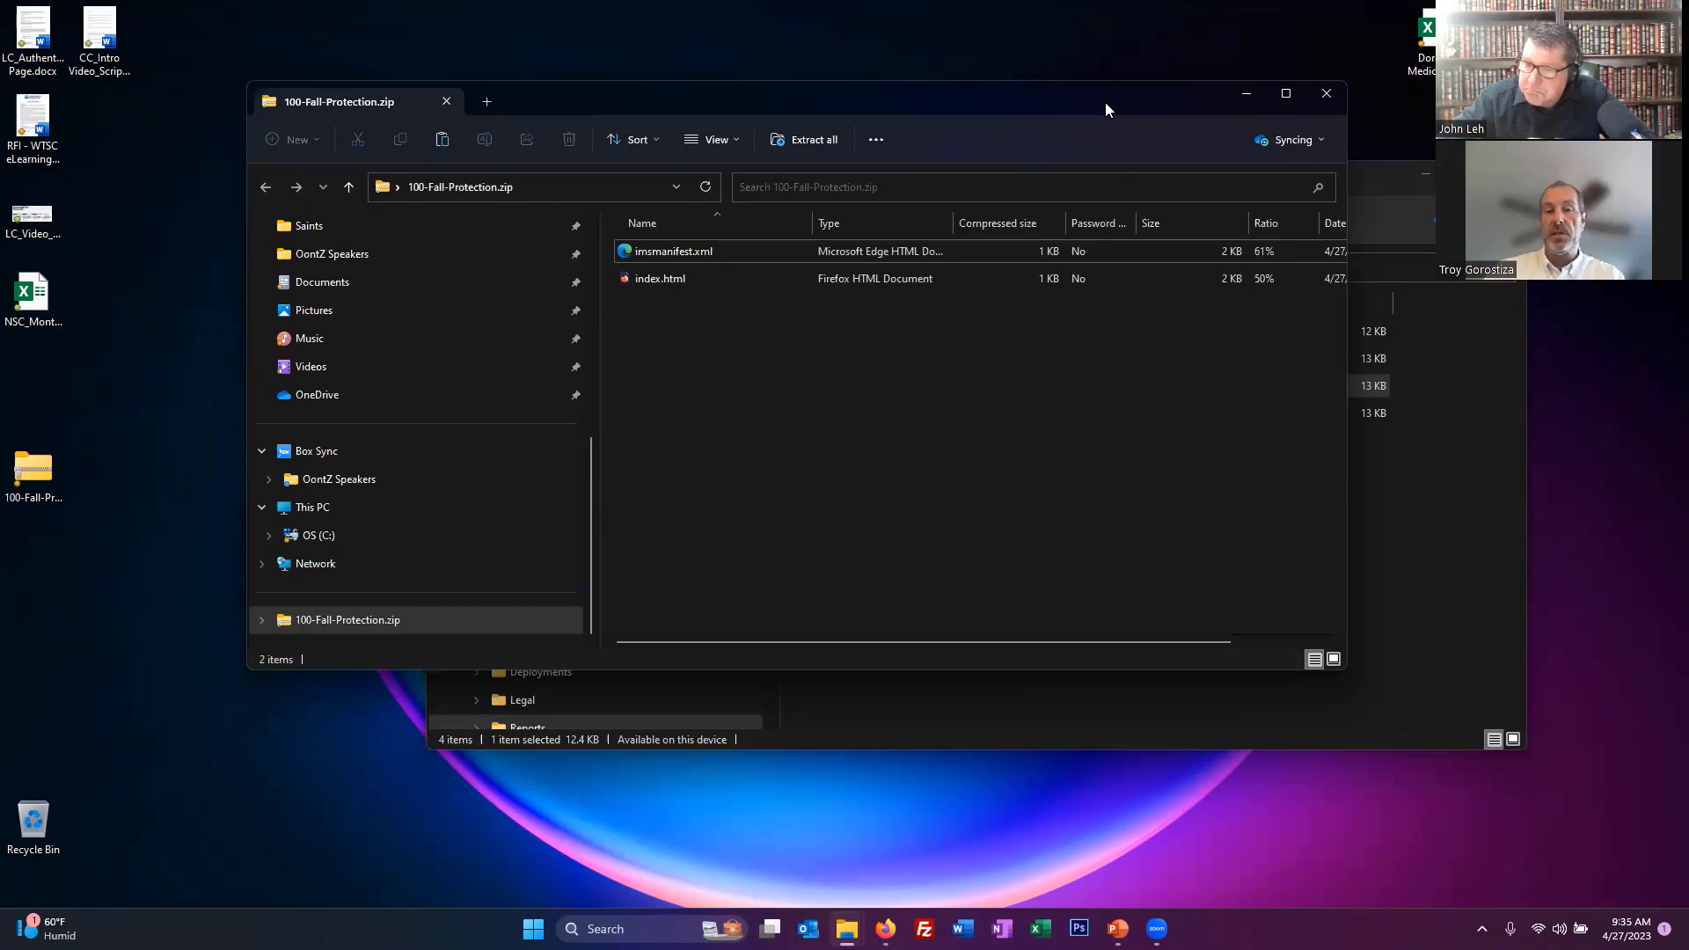
left_click_drag(1105, 102, 1105, 144)
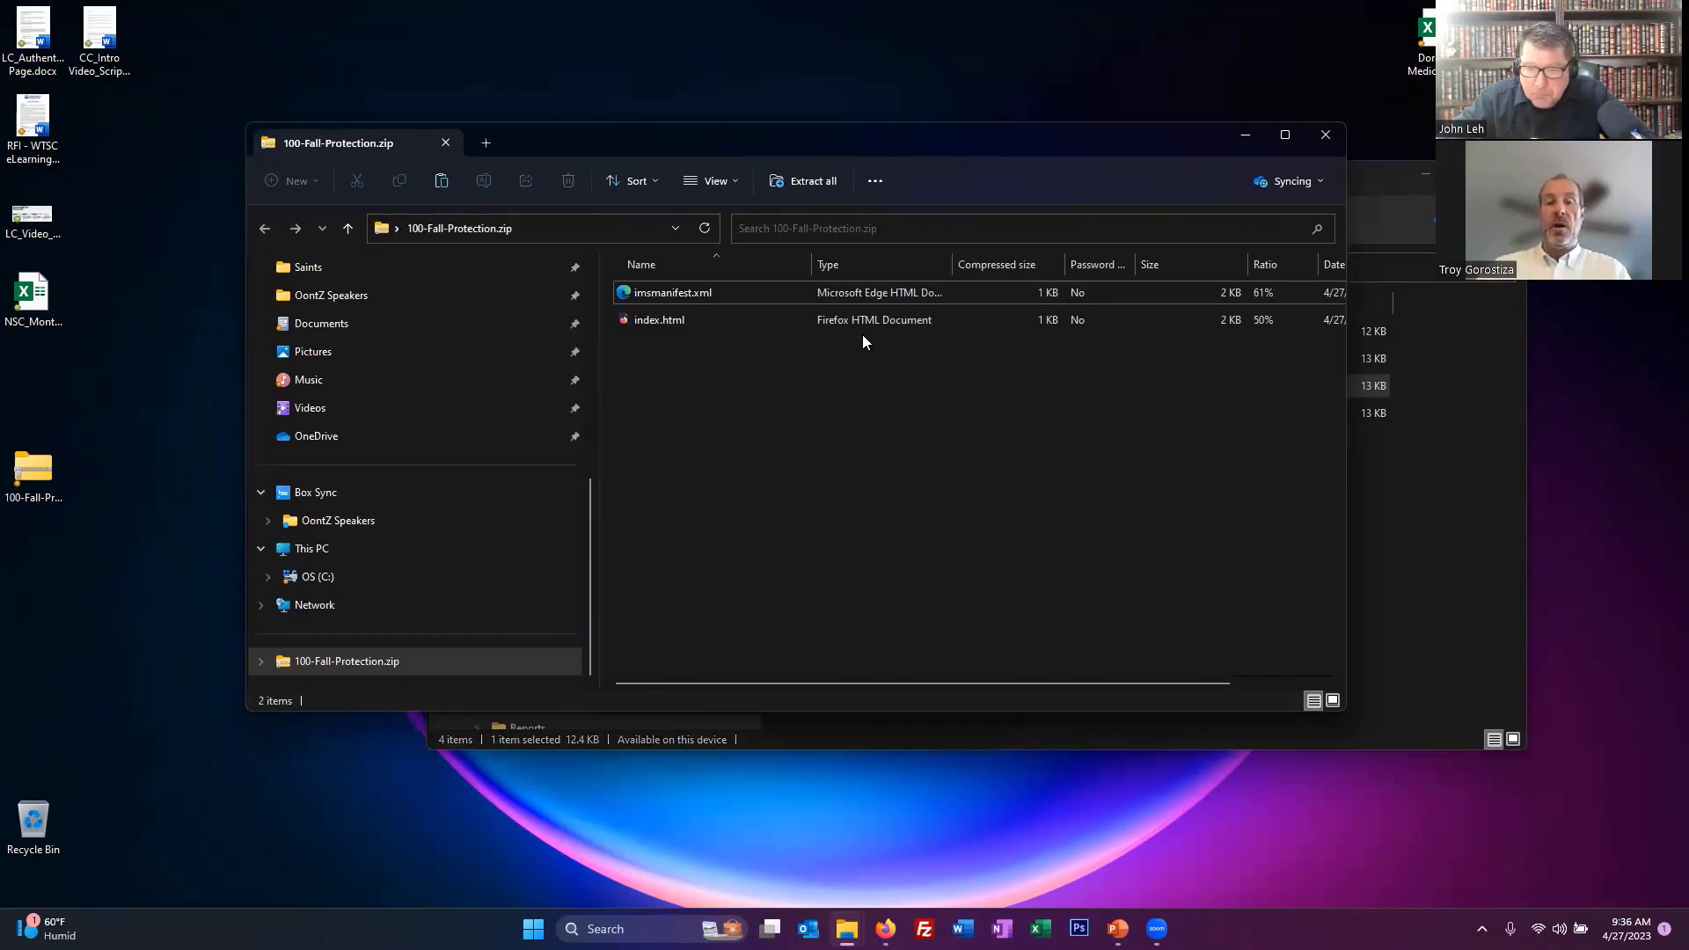
left_click(1325, 133)
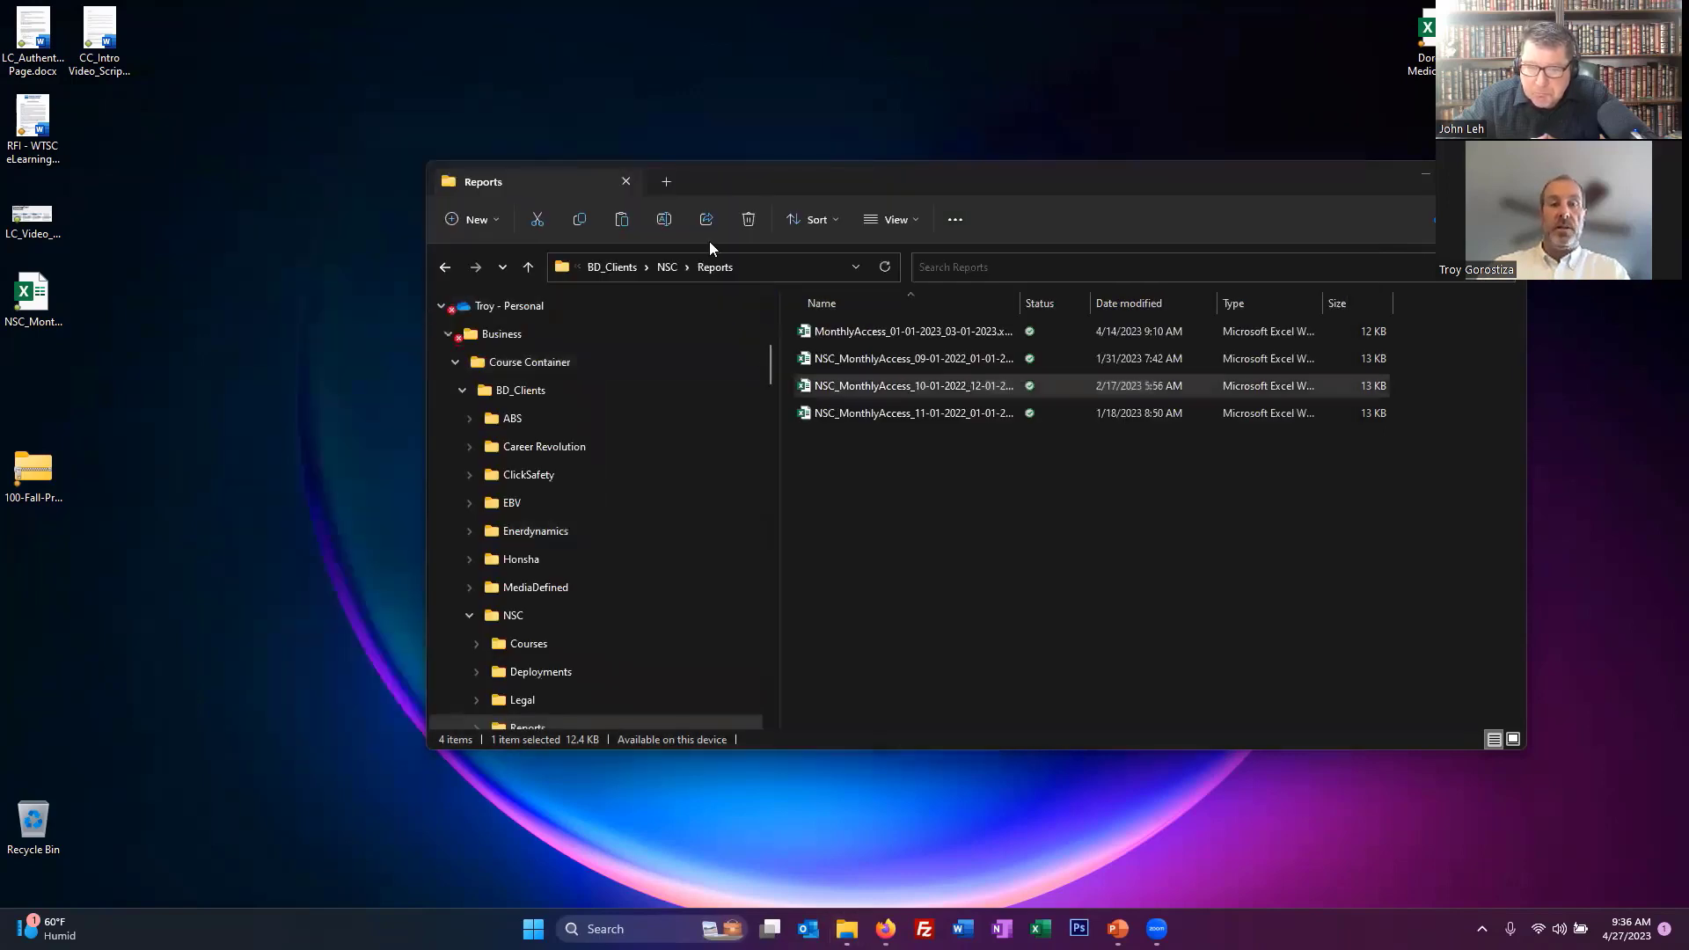
Switch to the CC_Overview.pptx presentation in PowerPoint, and return to the Course Container deployment page in Firefox
key("alt+Tab")
key("alt+Tab")
key("alt+Tab")
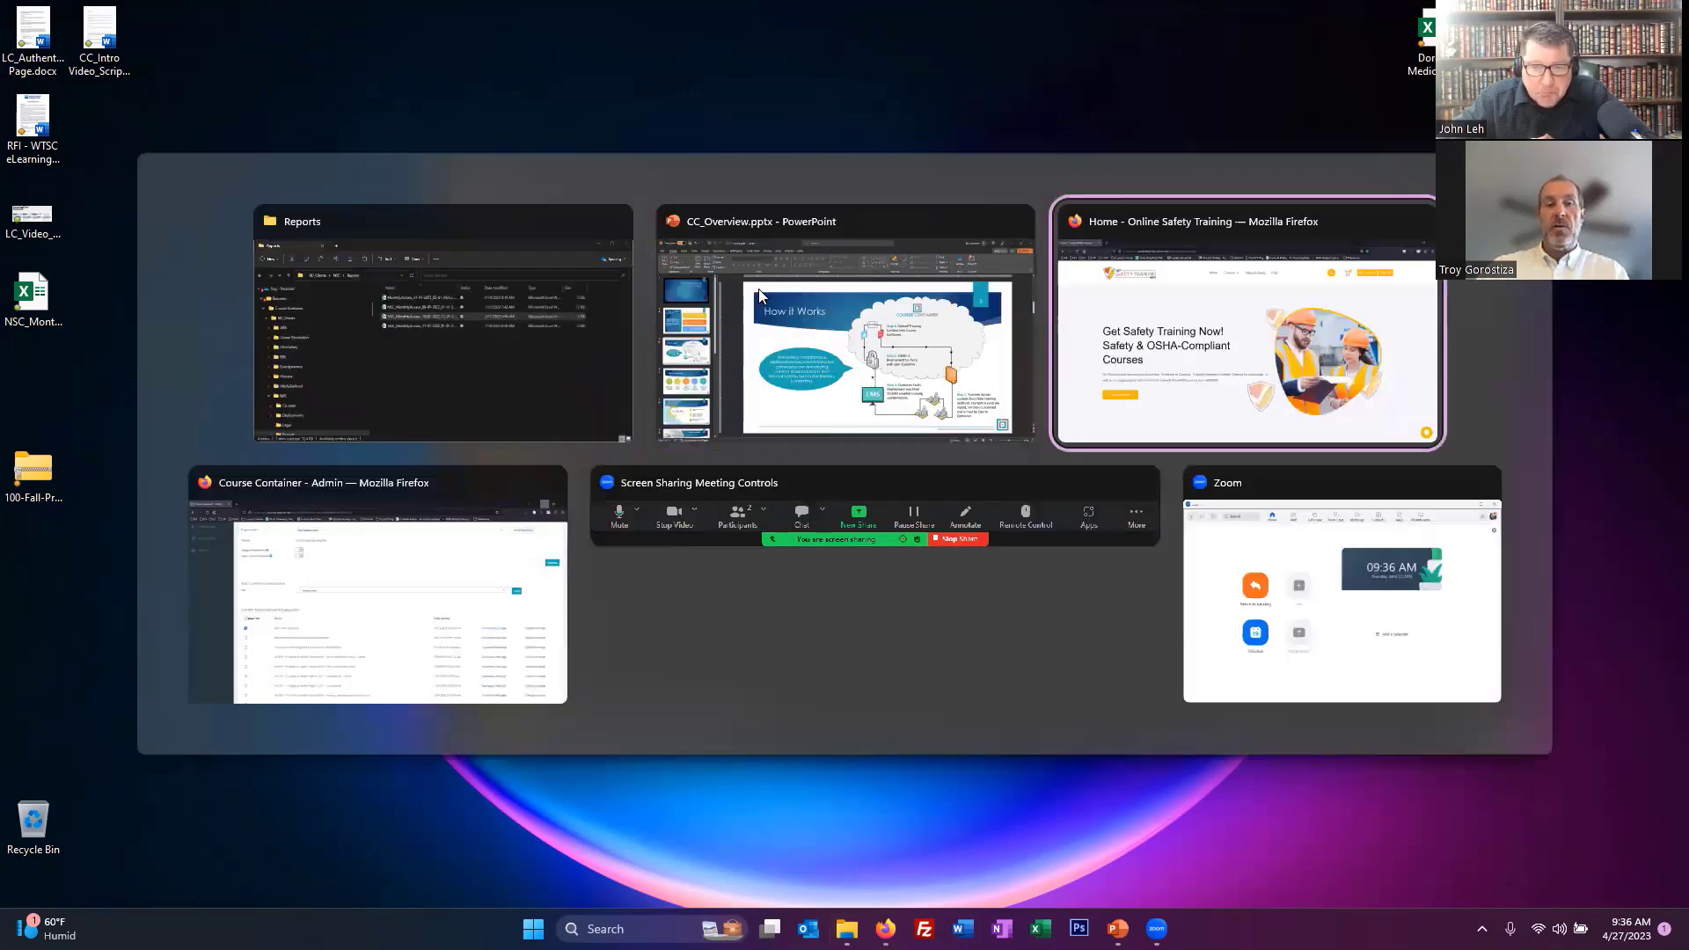
key("alt+Tab")
key("alt+Tab")
key("alt+Tab")
key("alt+Tab")
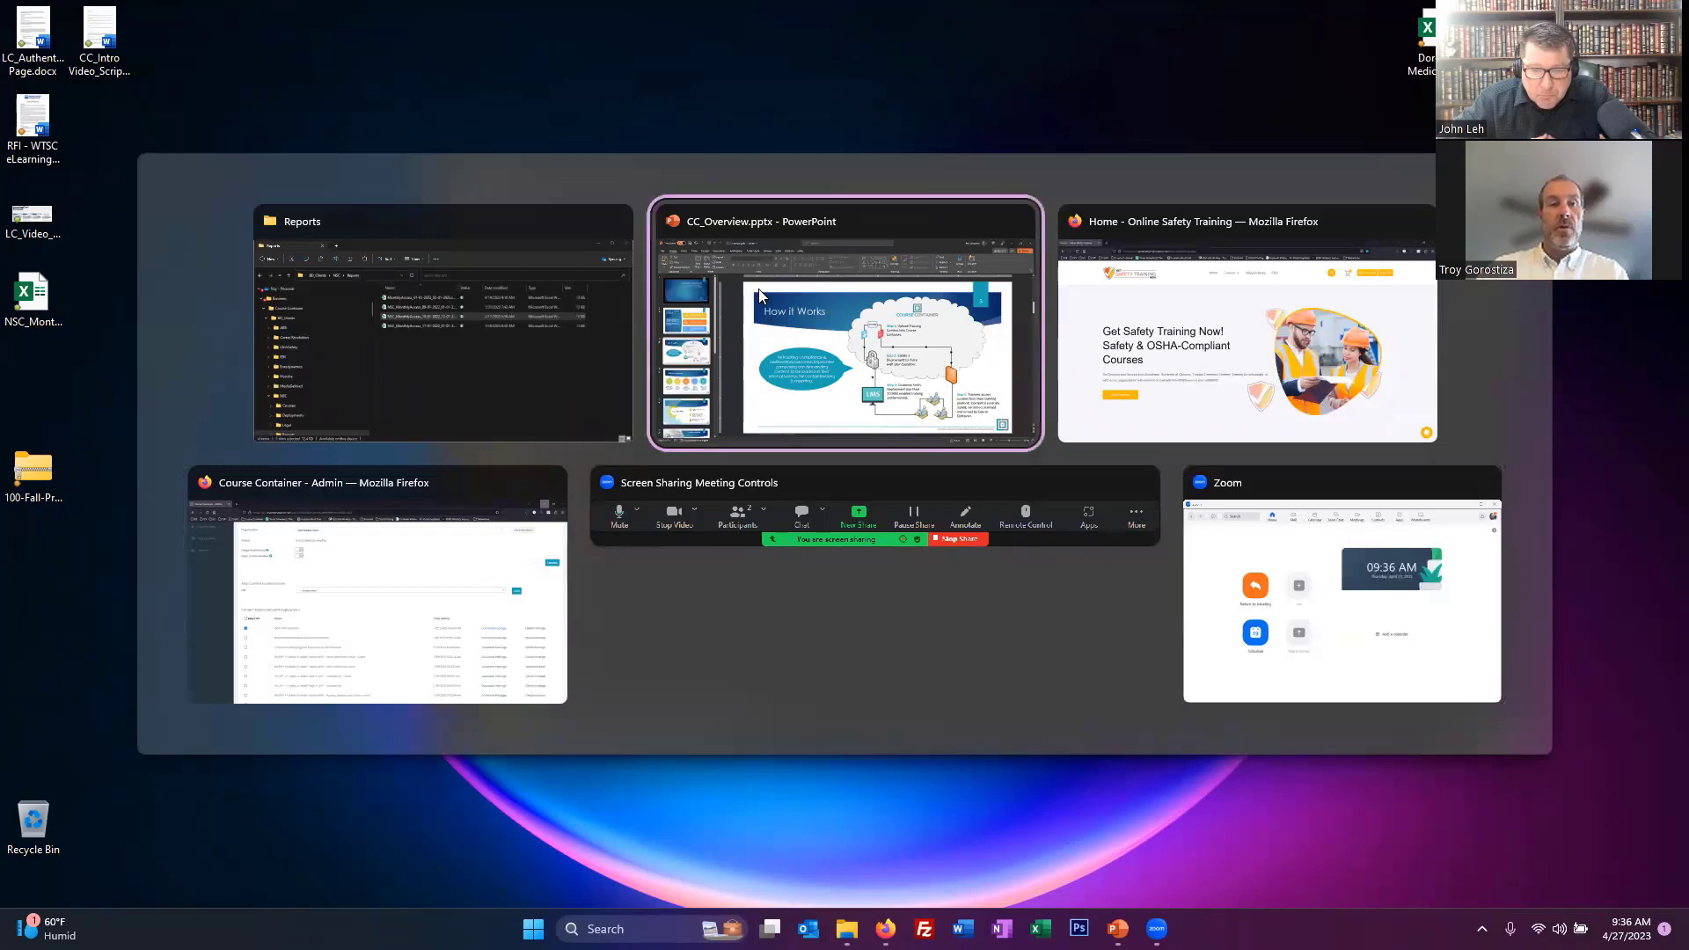
left_click(761, 296)
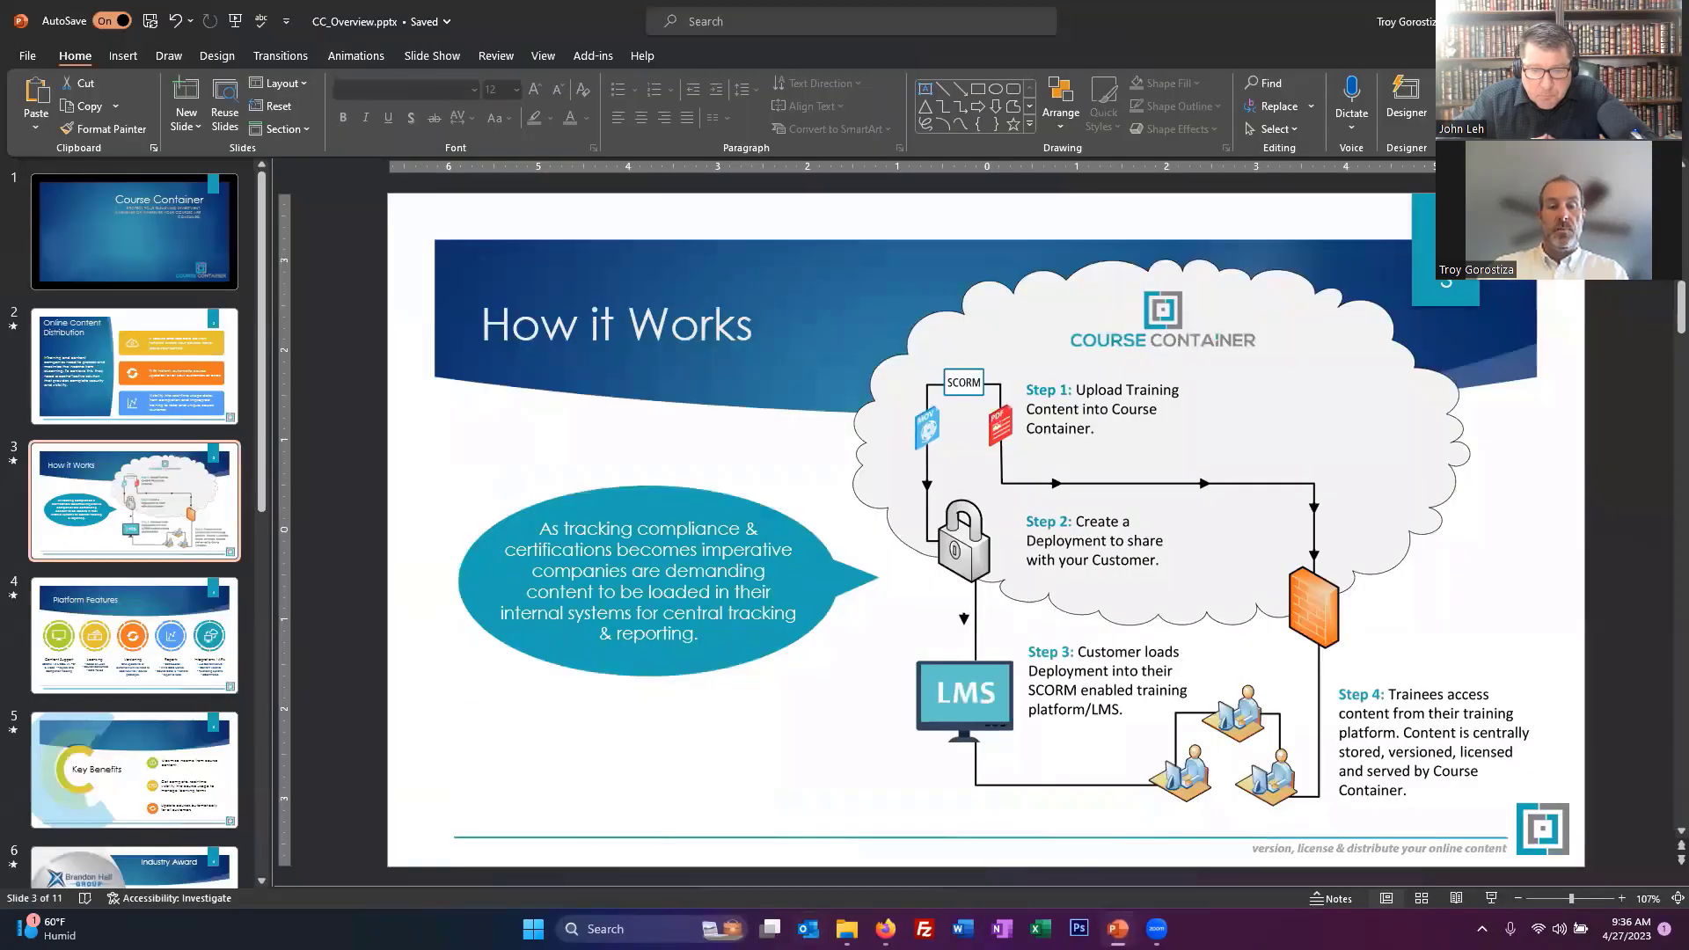
mouse_move(885, 928)
left_click(994, 841)
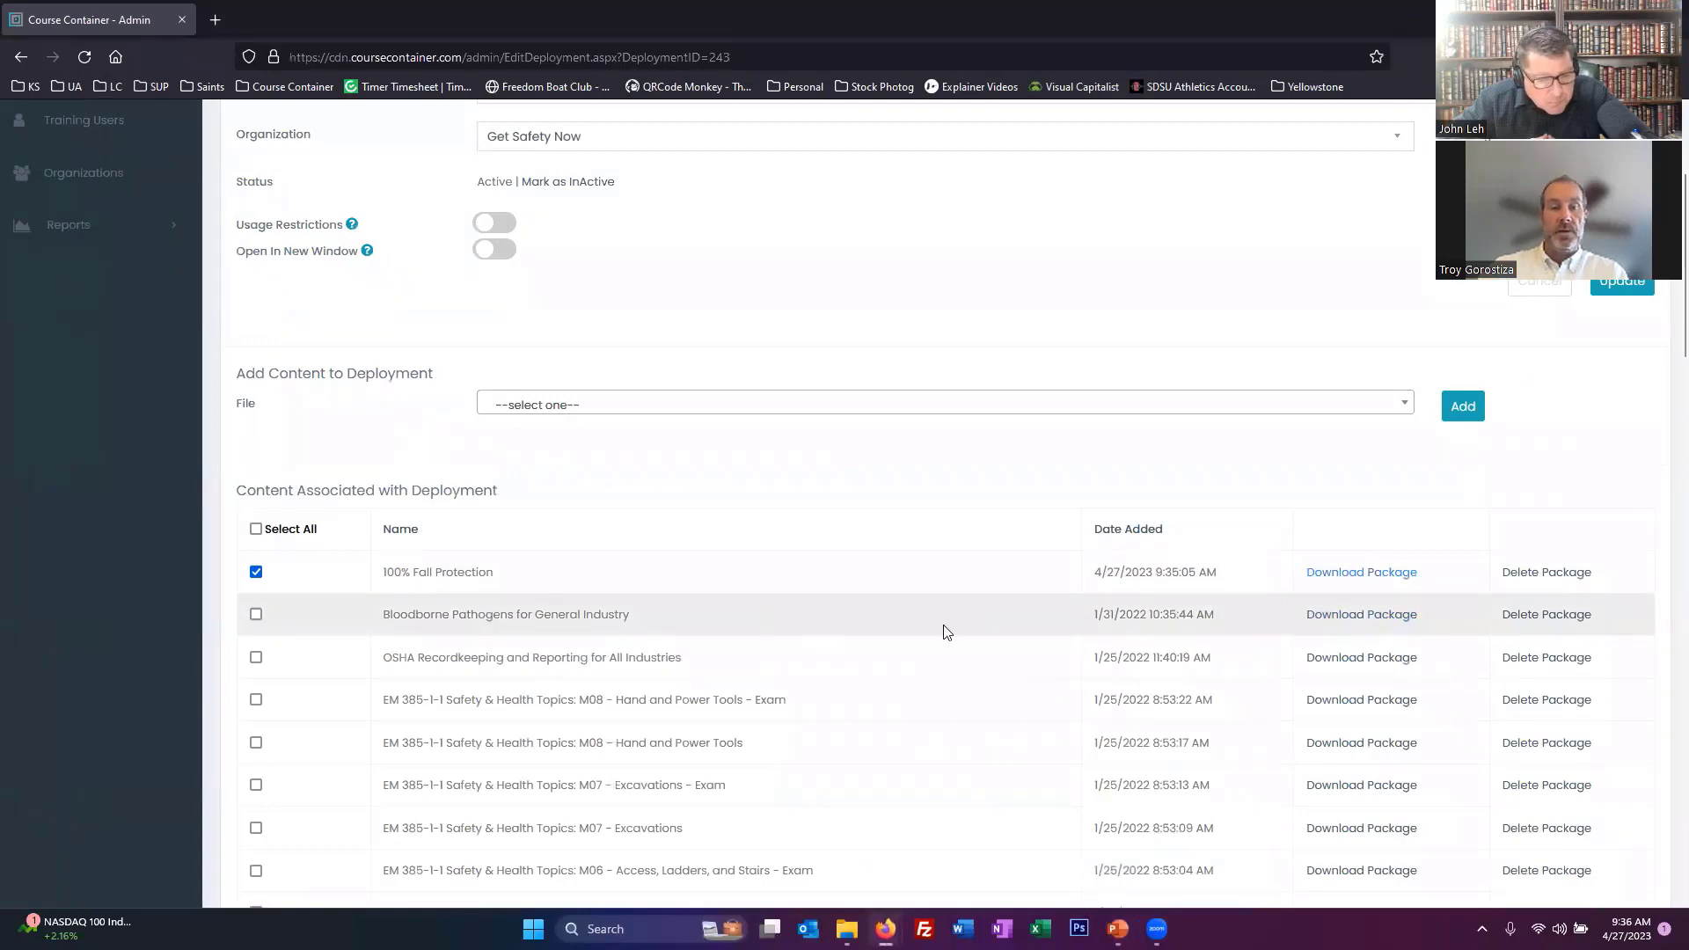
Delete the 100% Fall Protection package from the deployment and review the remaining associated content
left_click(1575, 574)
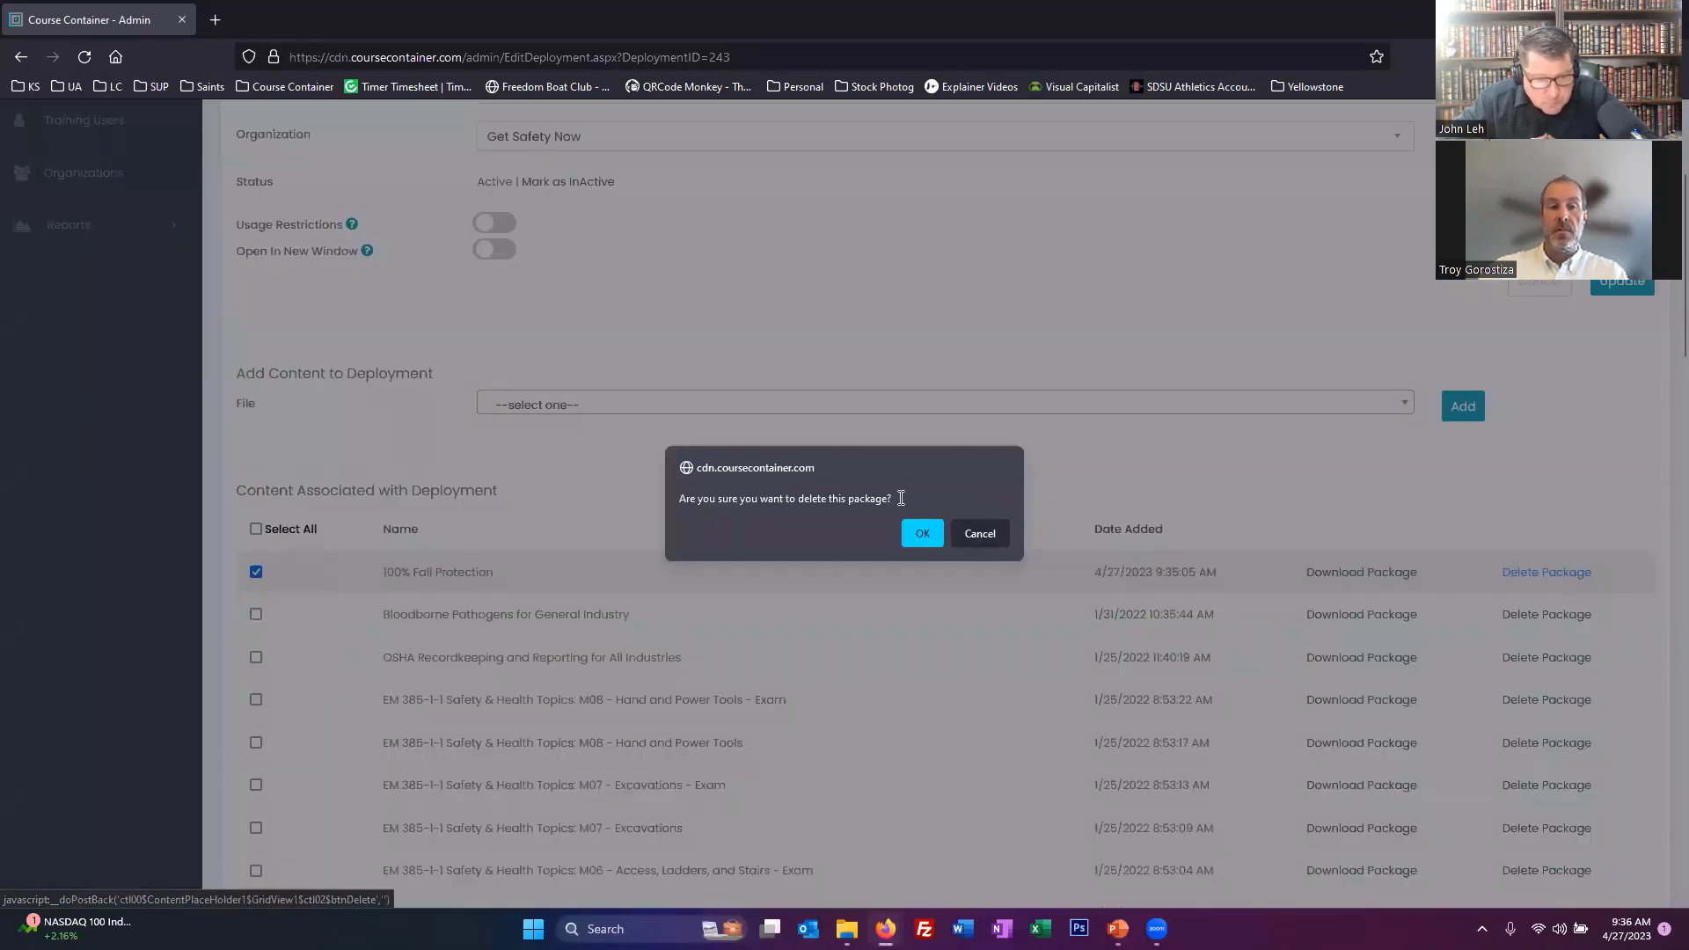
left_click(922, 533)
scroll(739, 669, "down", 7)
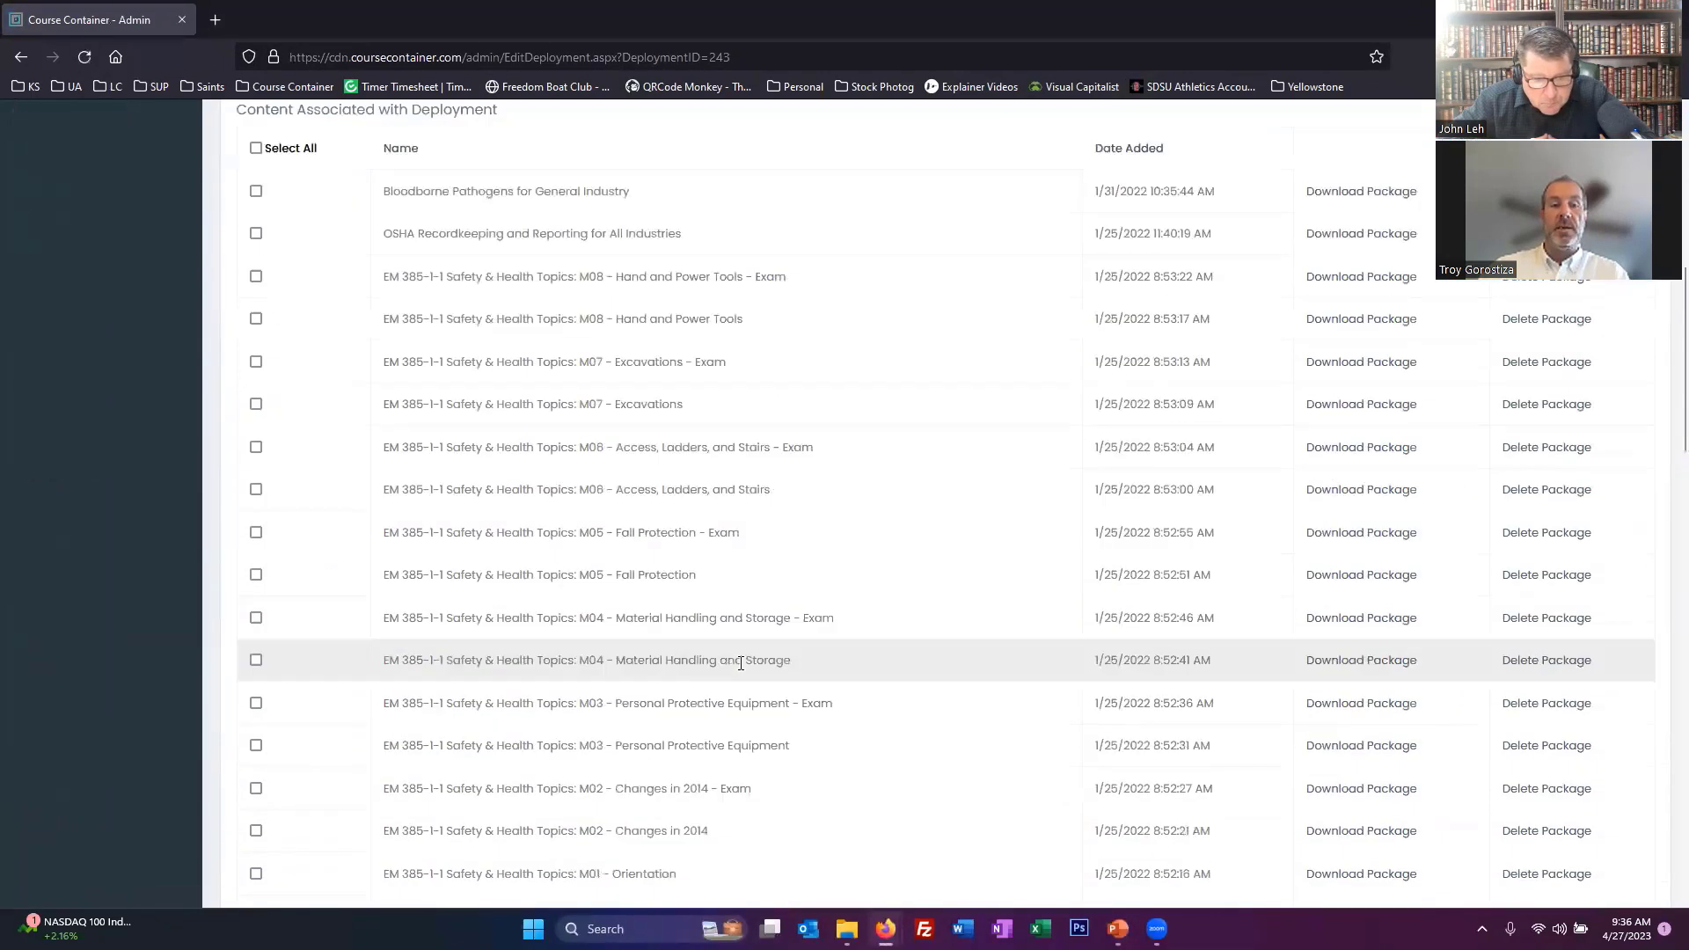
scroll(719, 635, "up", 1)
scroll(718, 640, "down", 4)
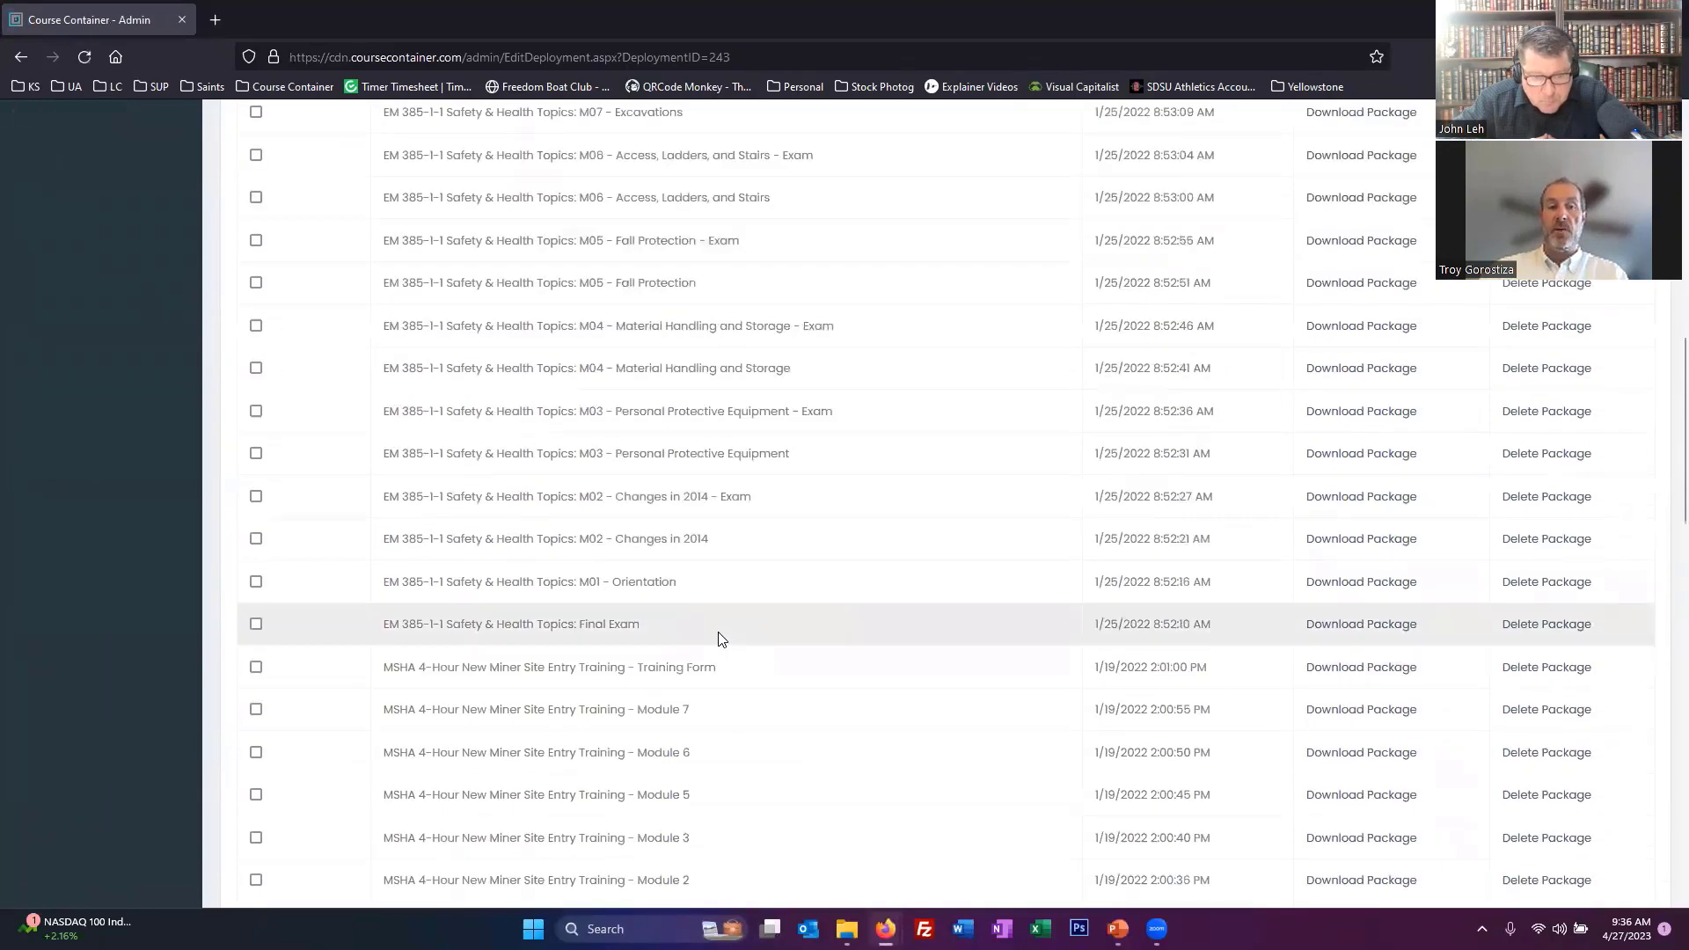
scroll(718, 639, "down", 5)
scroll(717, 638, "up", 10)
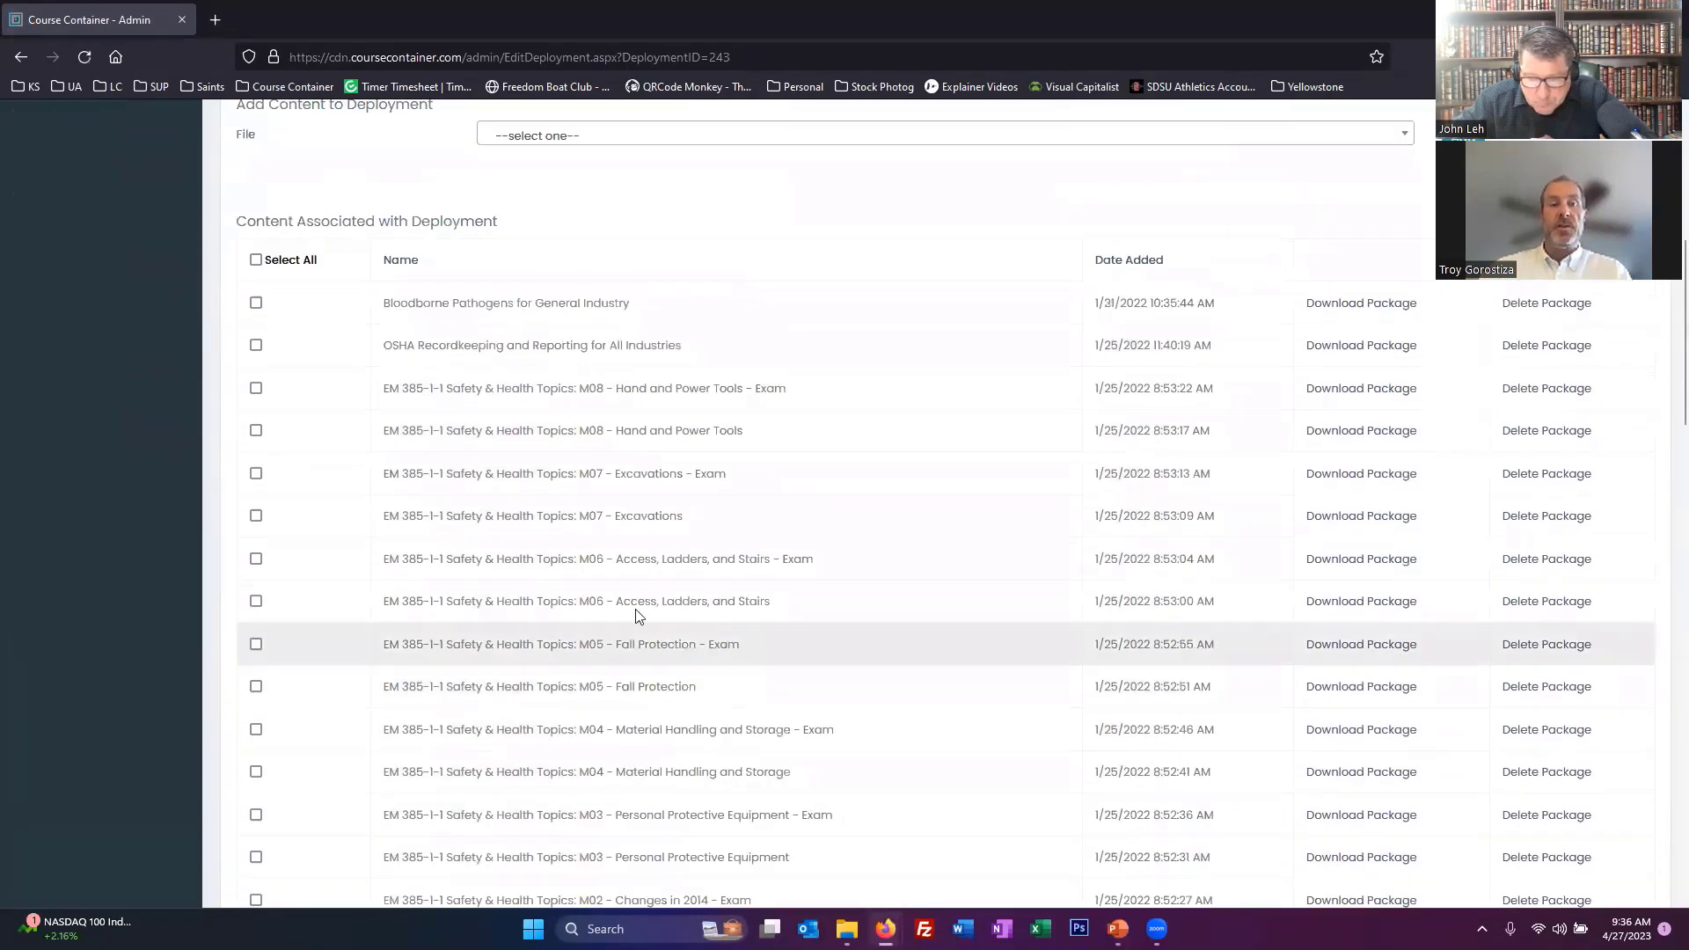
scroll(540, 644, "up", 6)
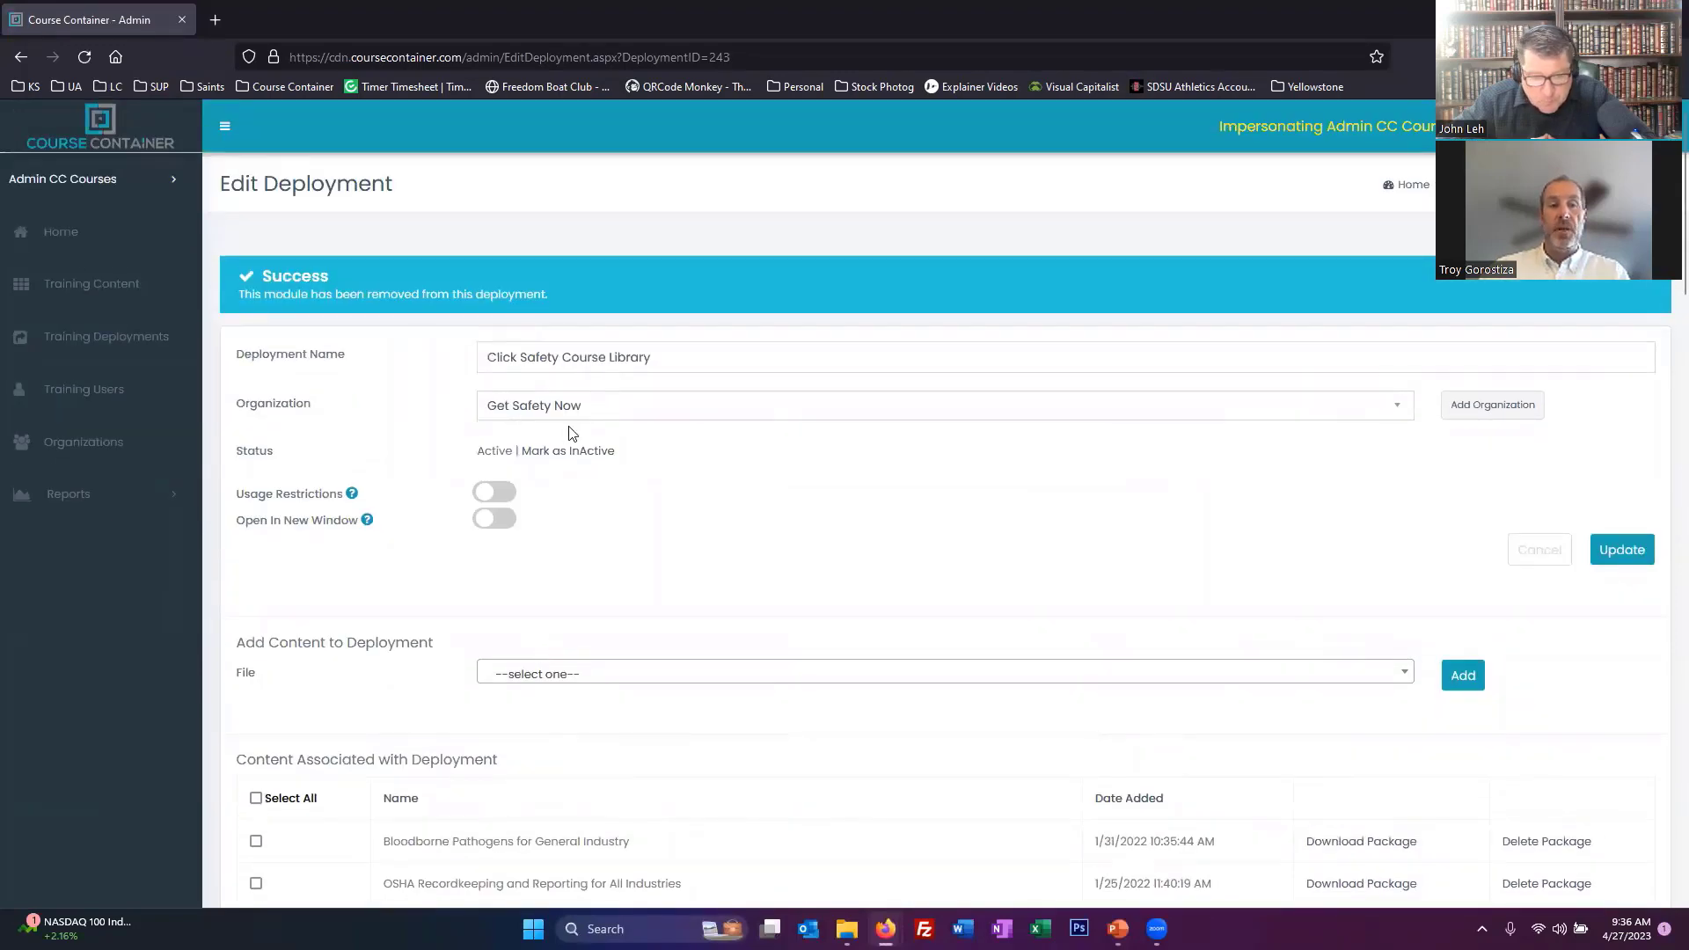
Switch to the Get Safety Training Now website and open the training list in the account area
key("alt+Tab")
key("alt+Tab")
key("alt+Tab")
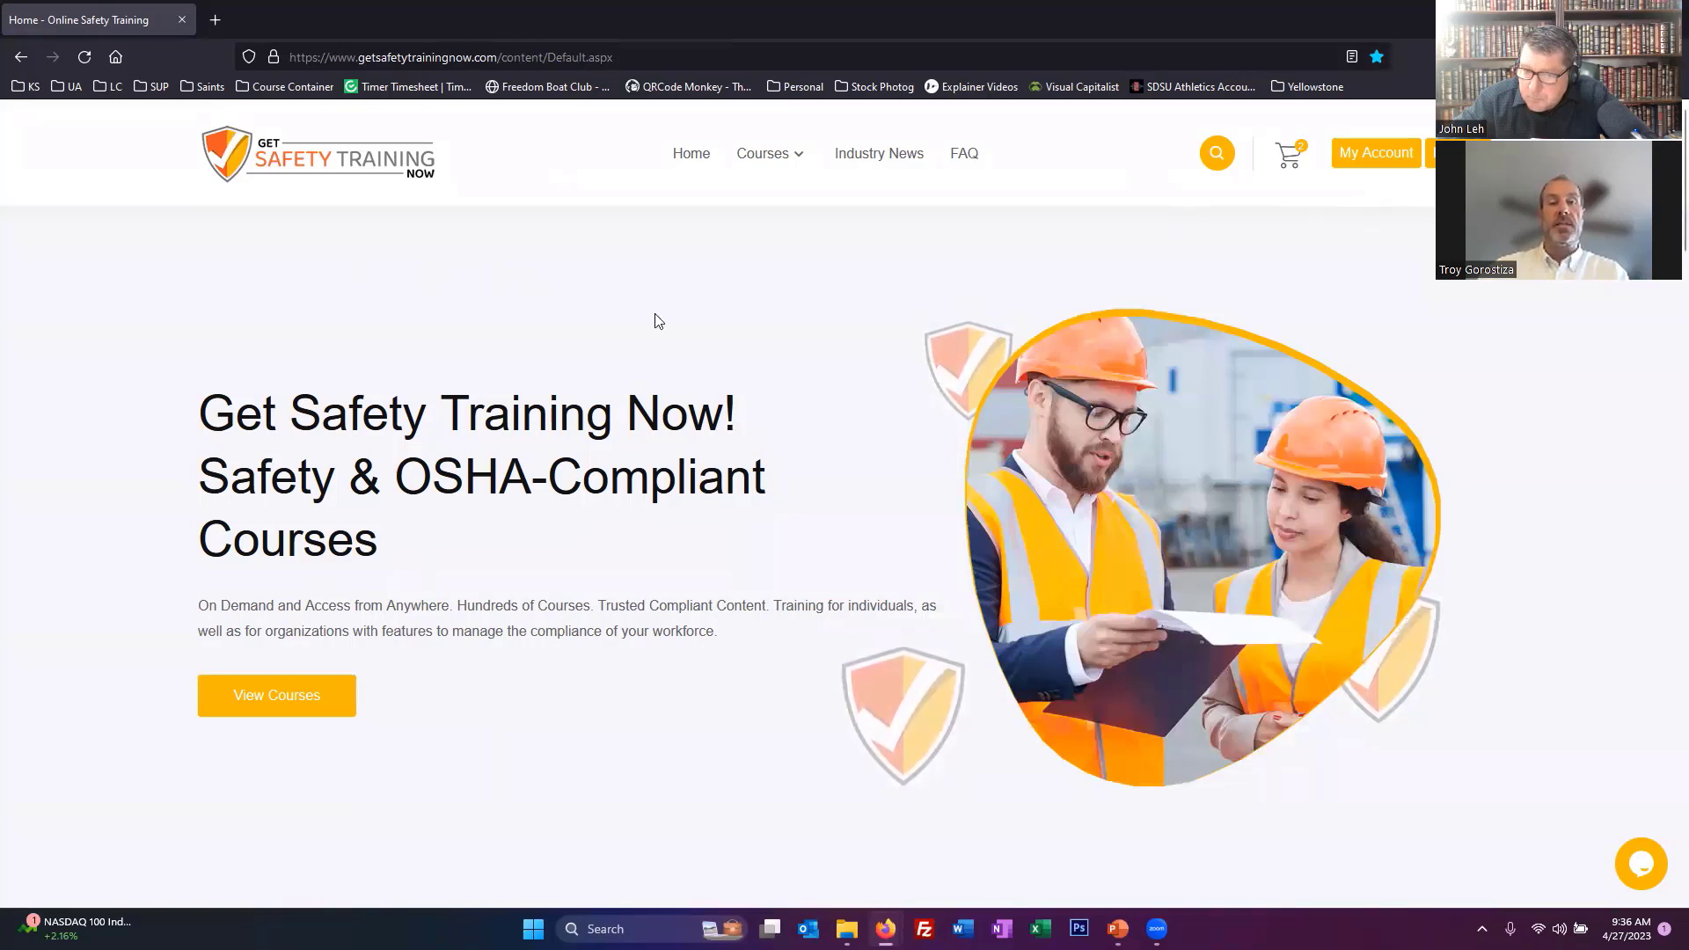
left_click(1387, 159)
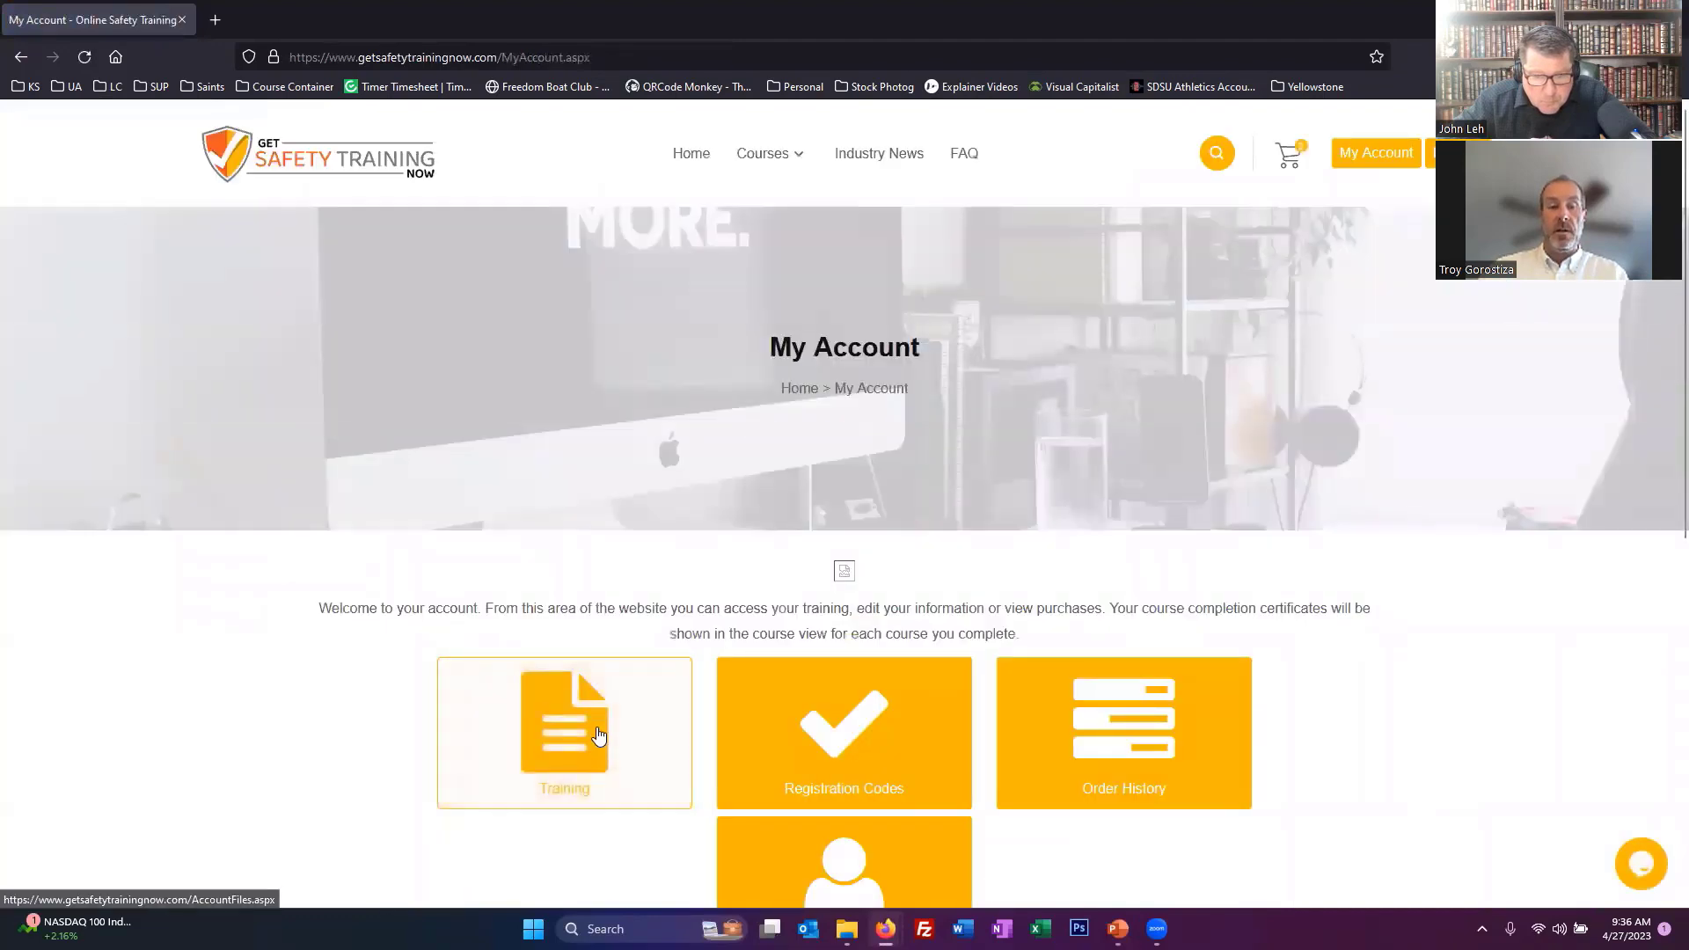
left_click(598, 735)
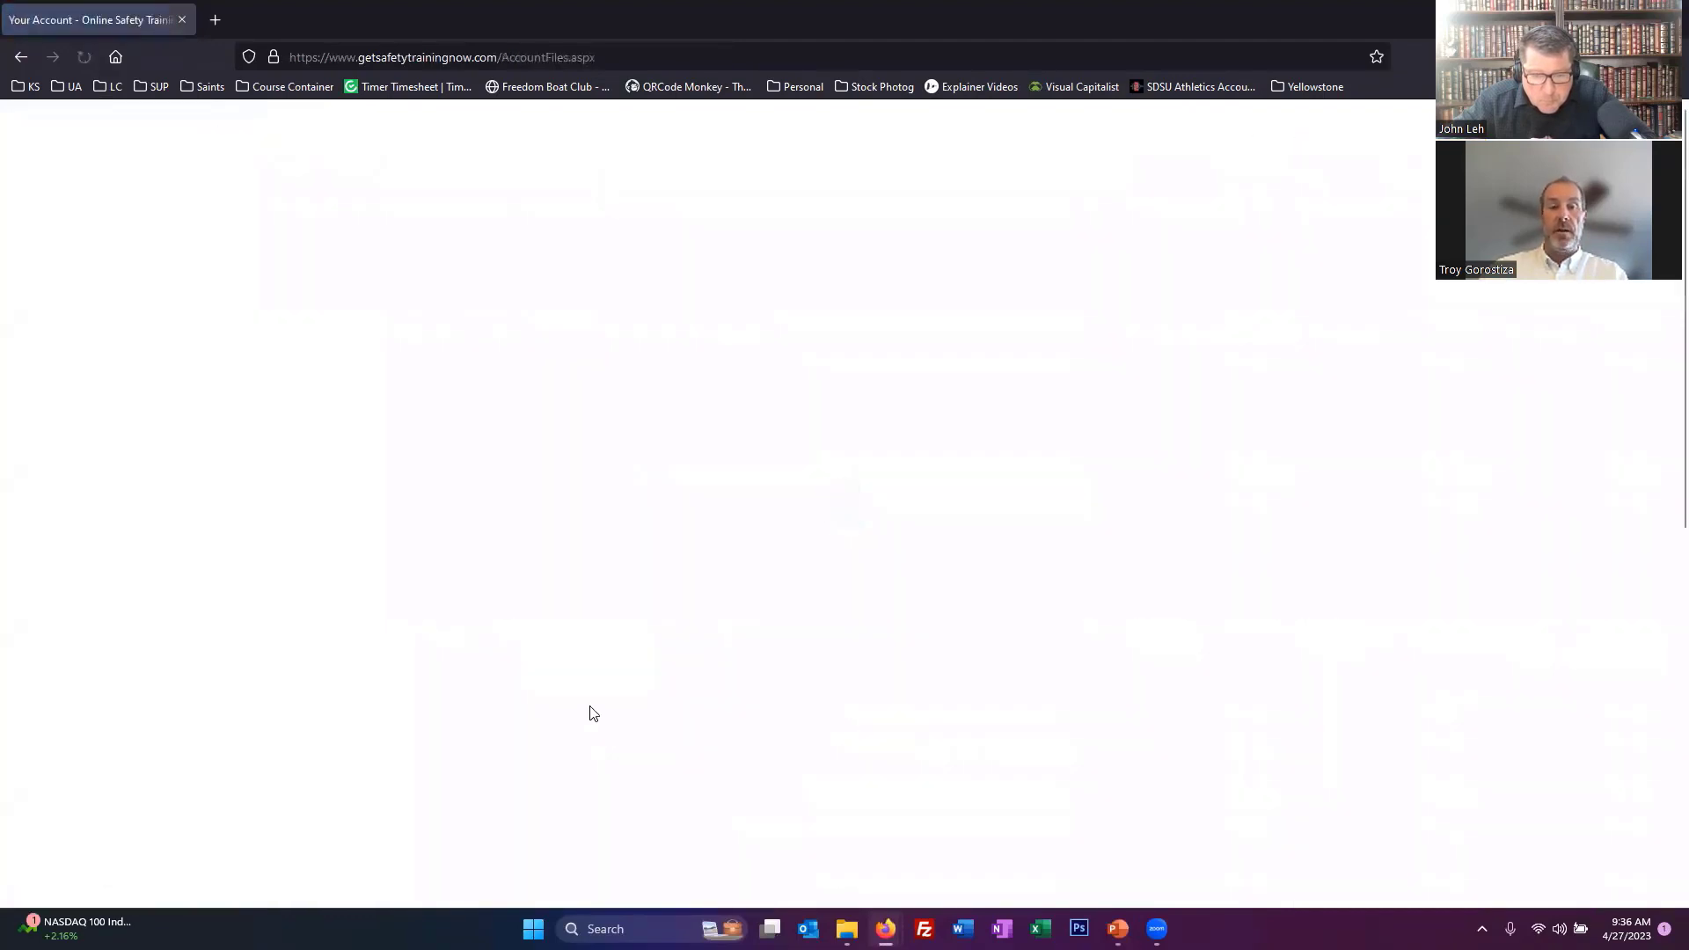
Review the account's list of courses and launch the Electrical Safety for Construction training
scroll(517, 536, "down", 5)
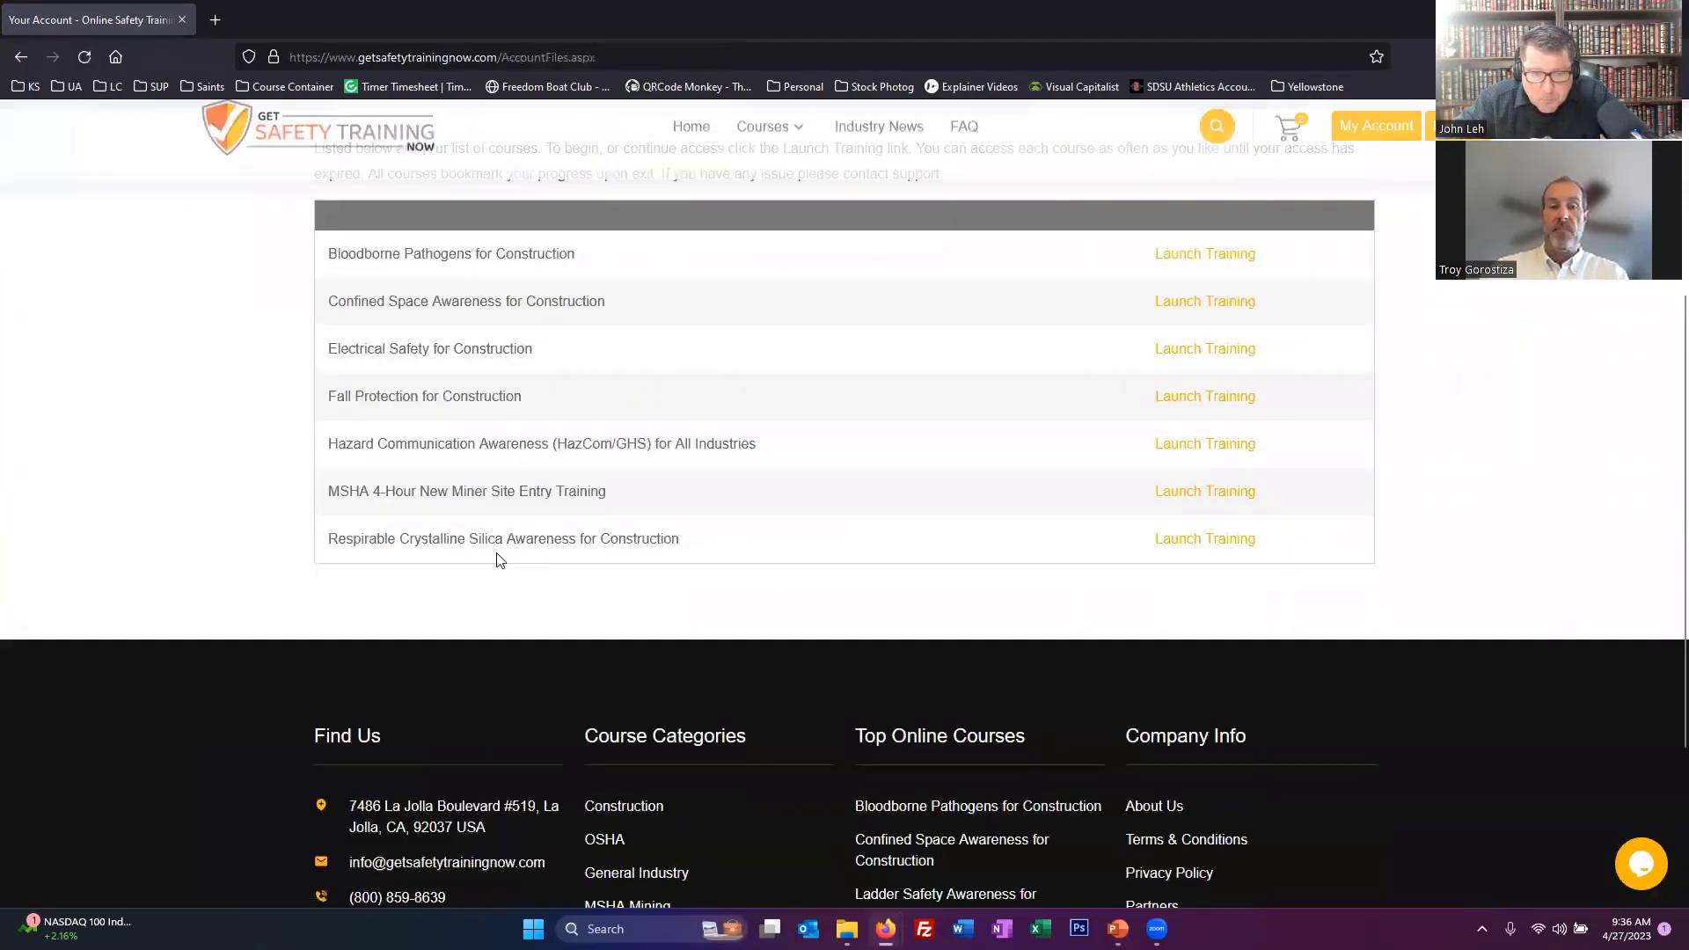
scroll(493, 537, "up", 2)
scroll(506, 598, "up", 2)
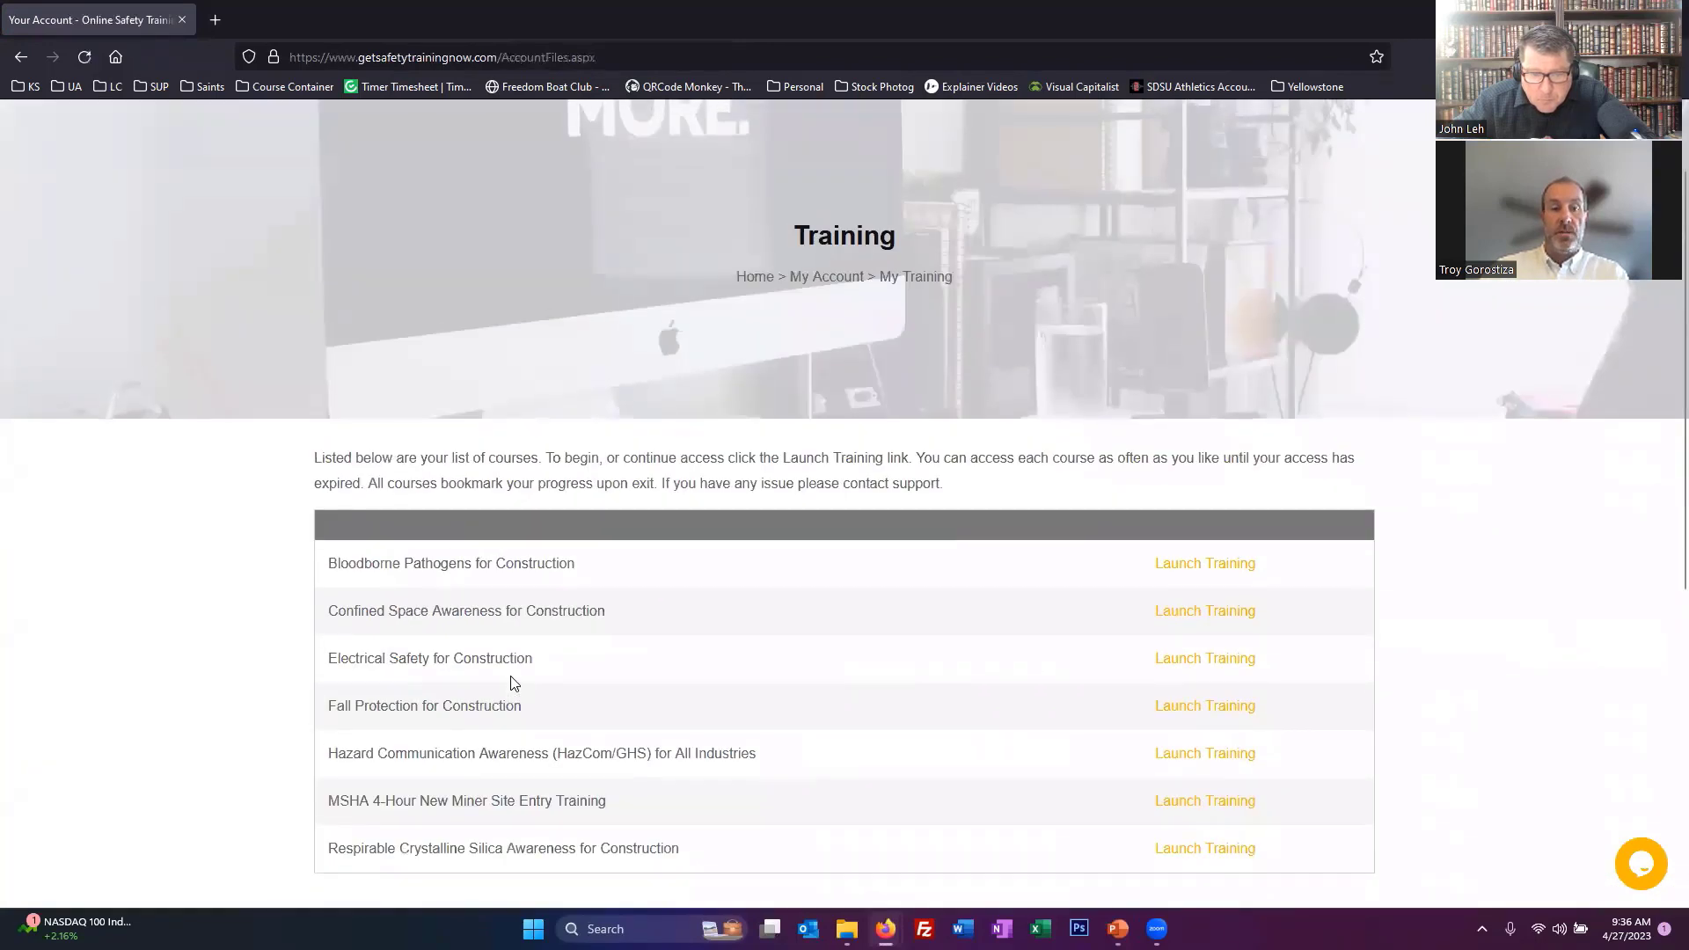
left_click(1201, 661)
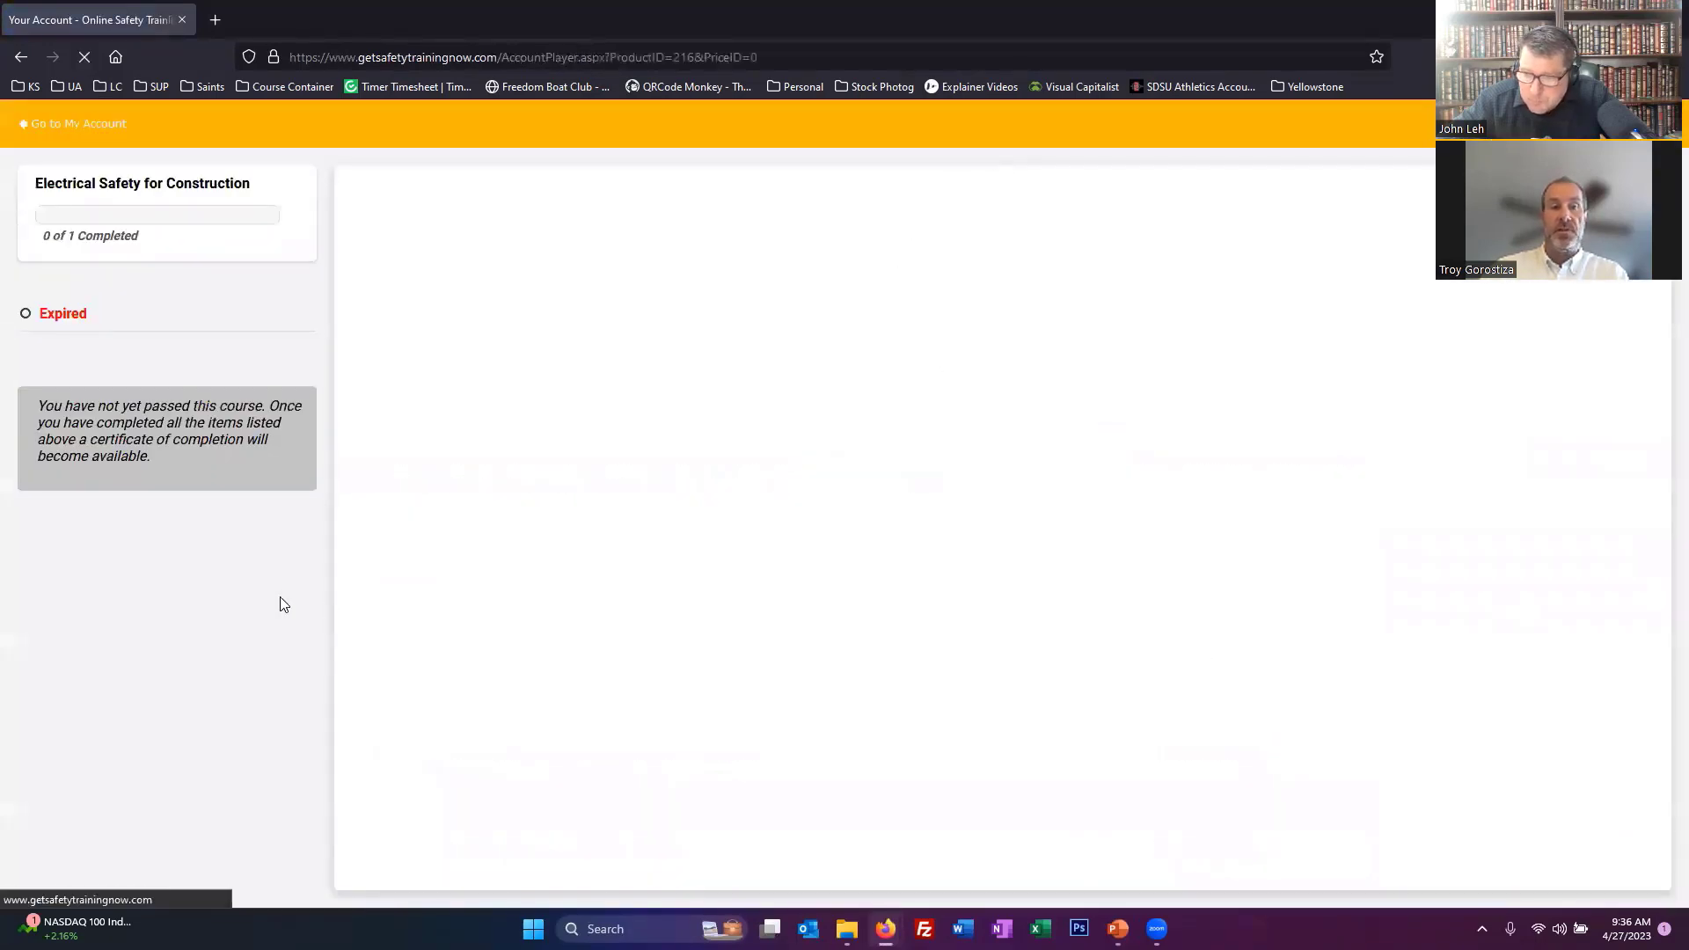
Return to the training list, launch Bloodborne Pathogens for Construction resuming from the saved position, and pause its playback
left_click(21, 56)
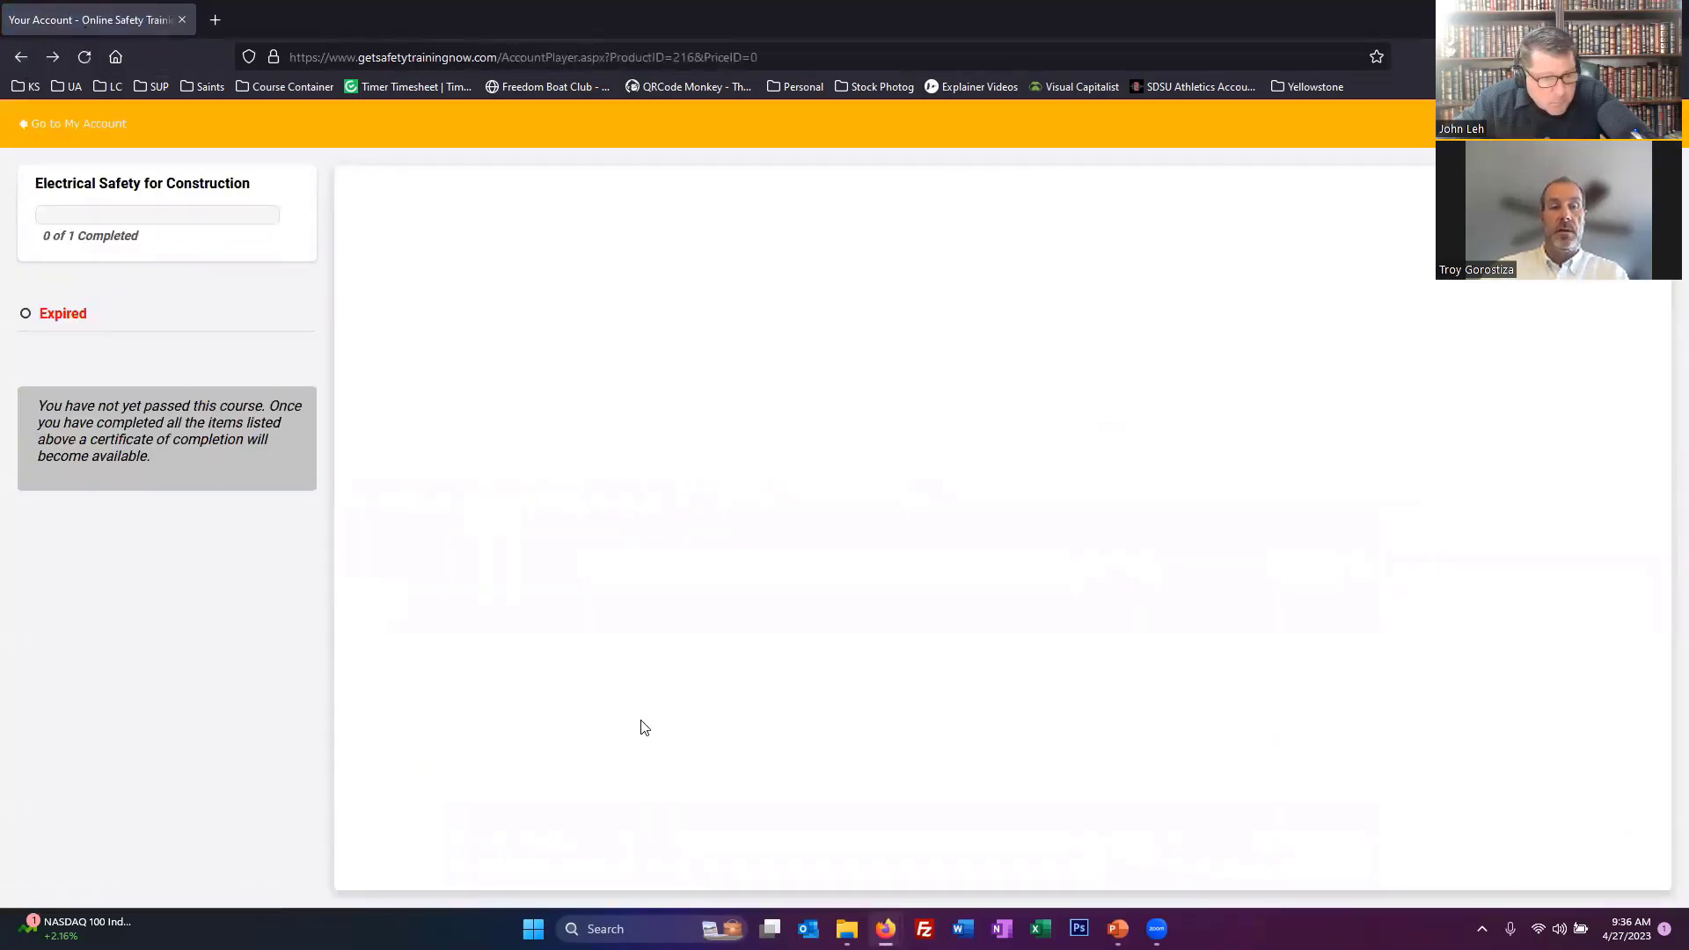
left_click(20, 56)
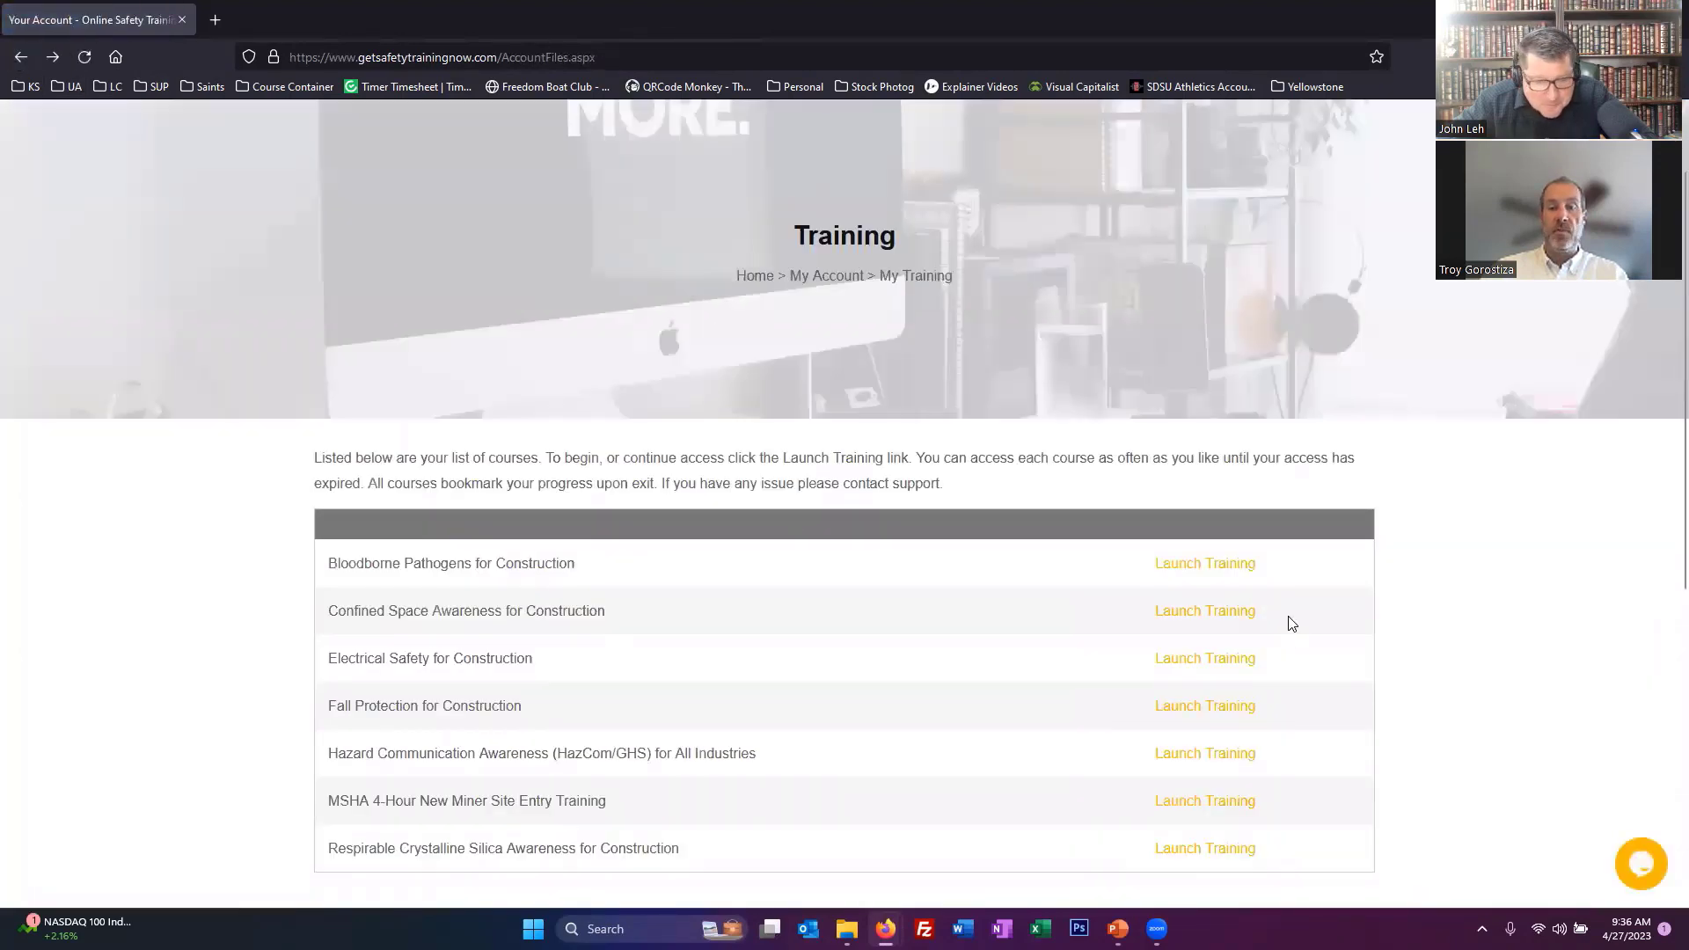
left_click(1223, 570)
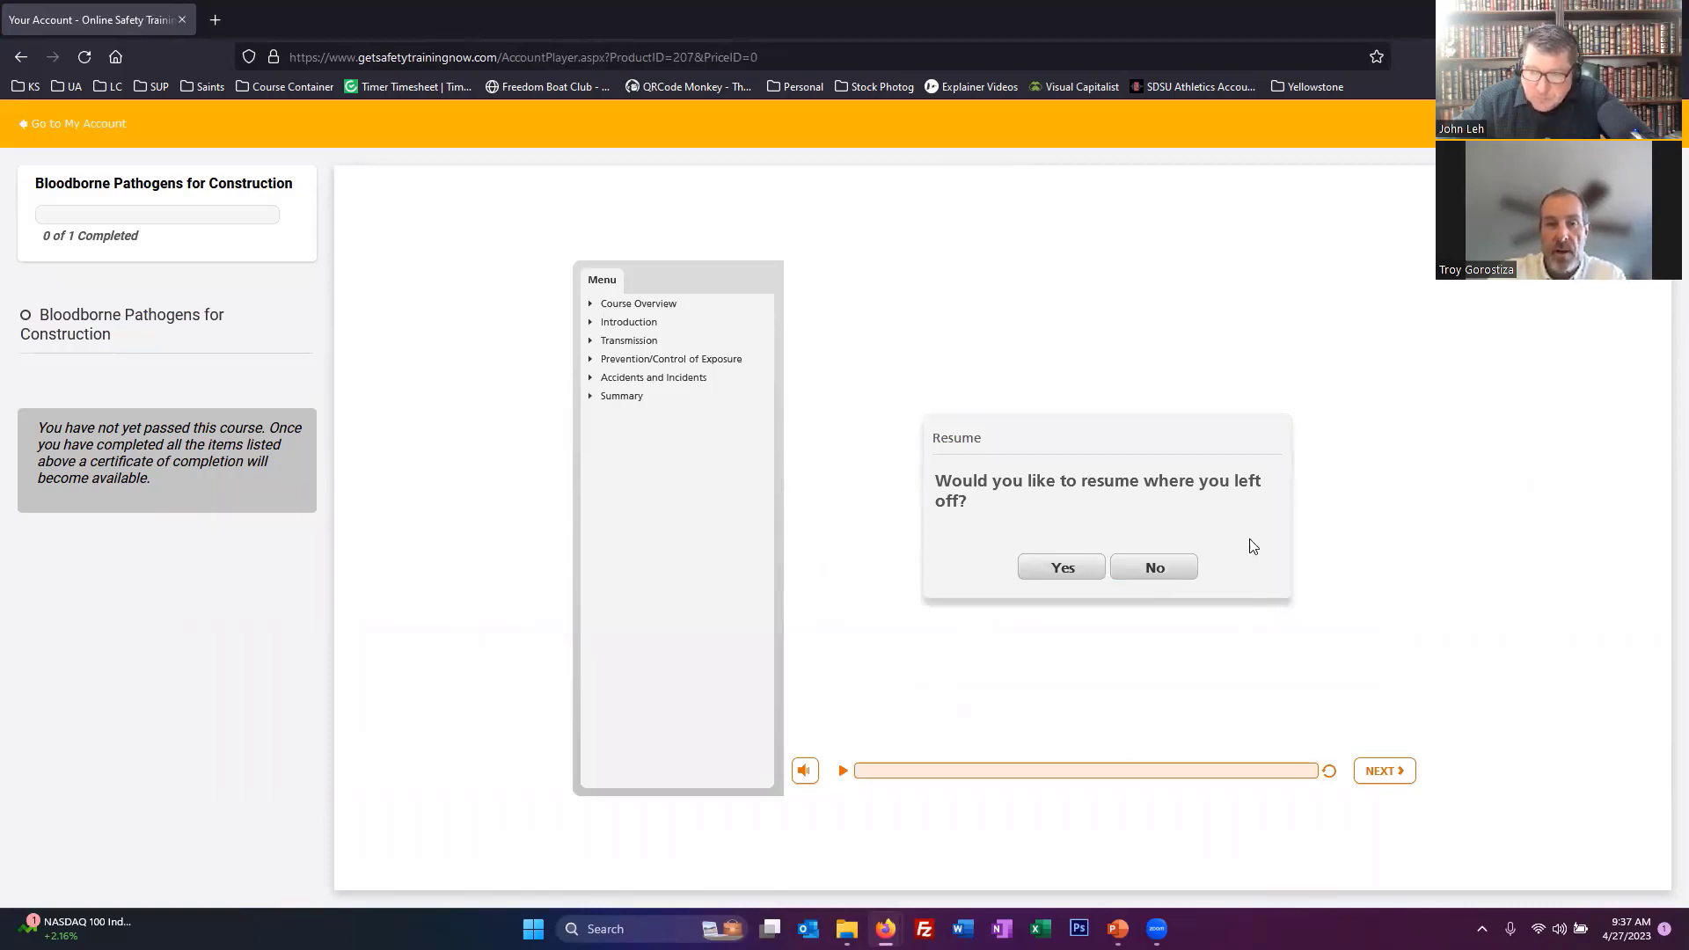
left_click(1062, 567)
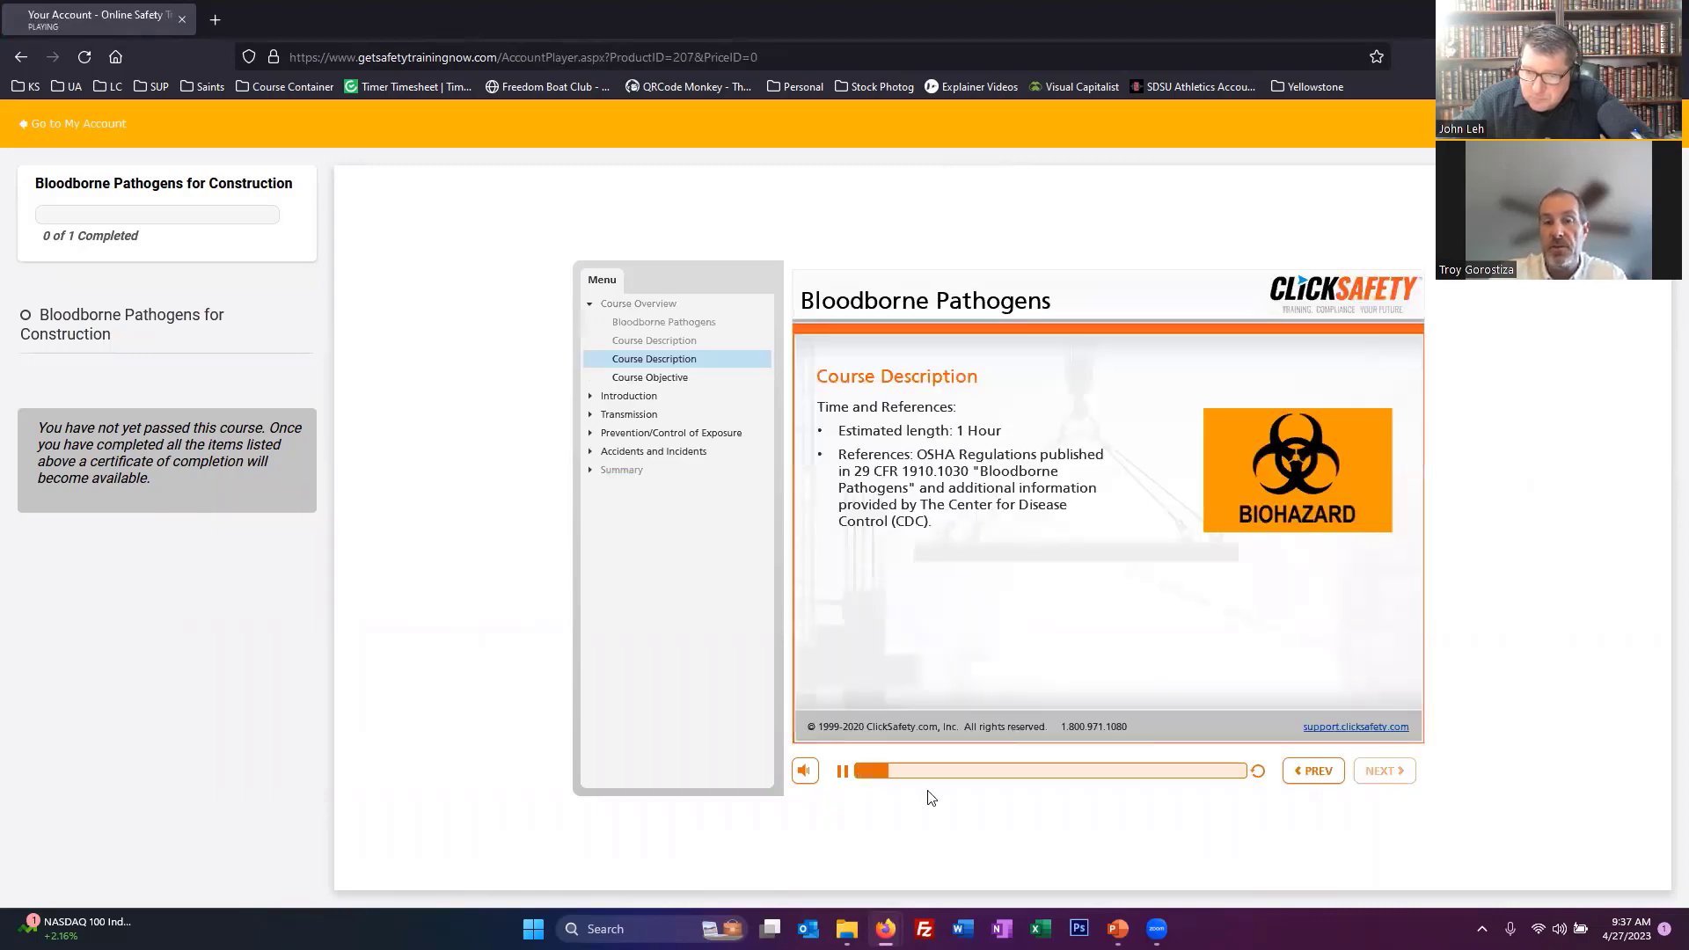
left_click(843, 772)
Switch to the Course Container admin site and run the User Activity summary report for all organizations
key("alt+Tab")
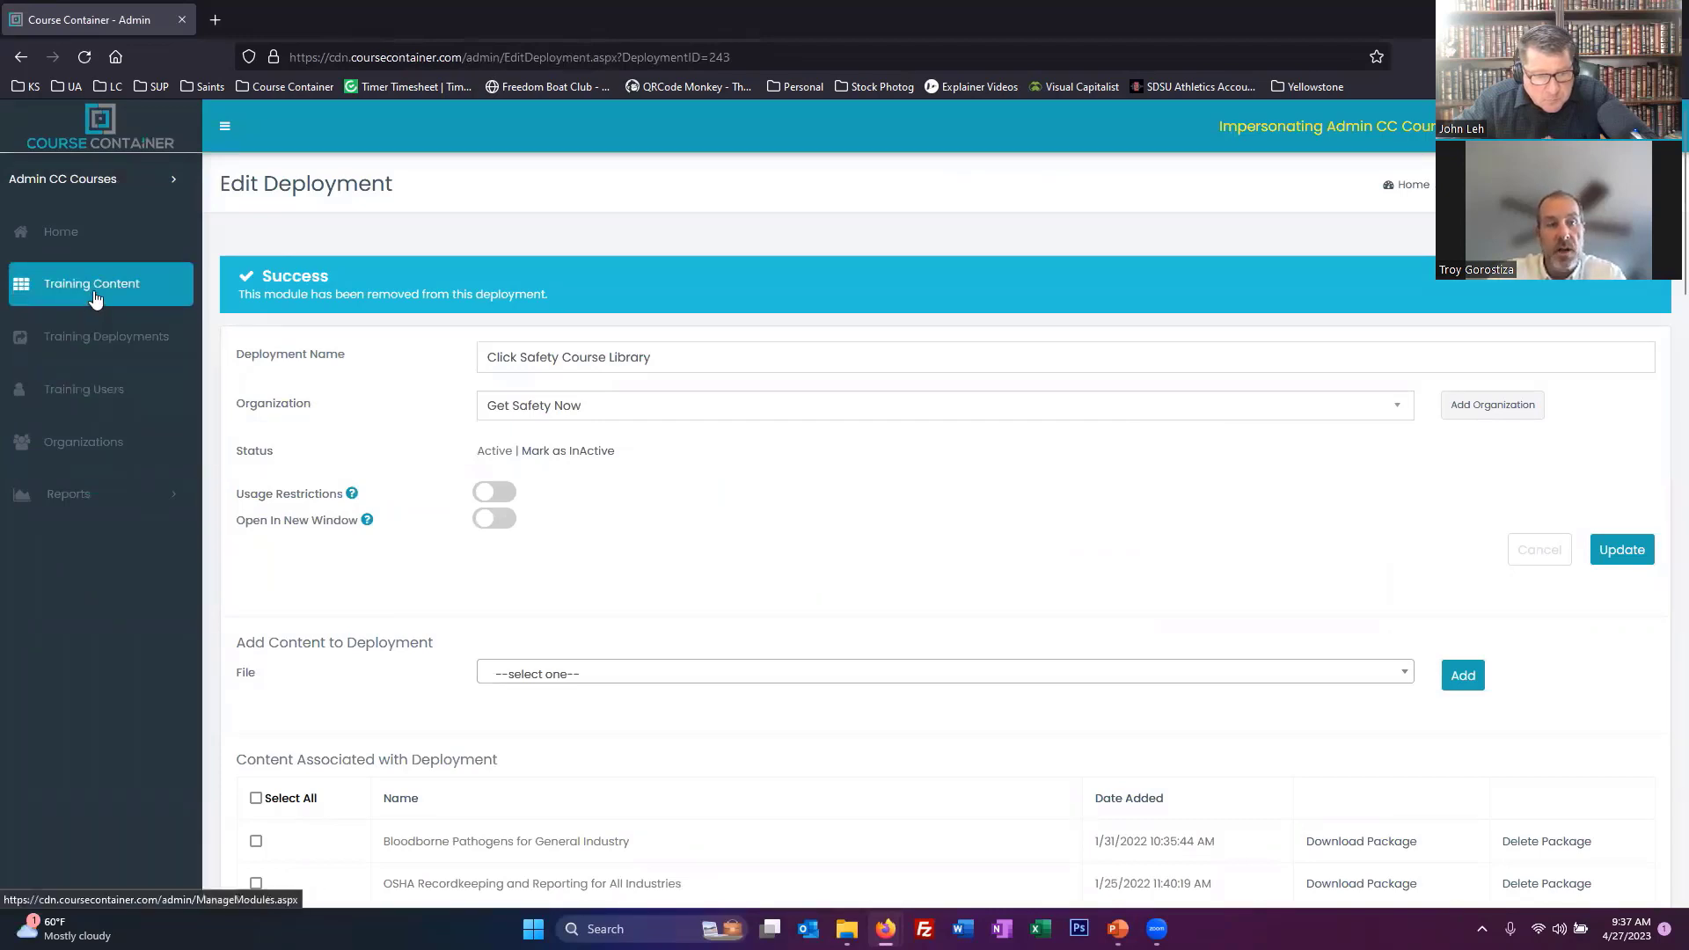
left_click(74, 495)
left_click(74, 530)
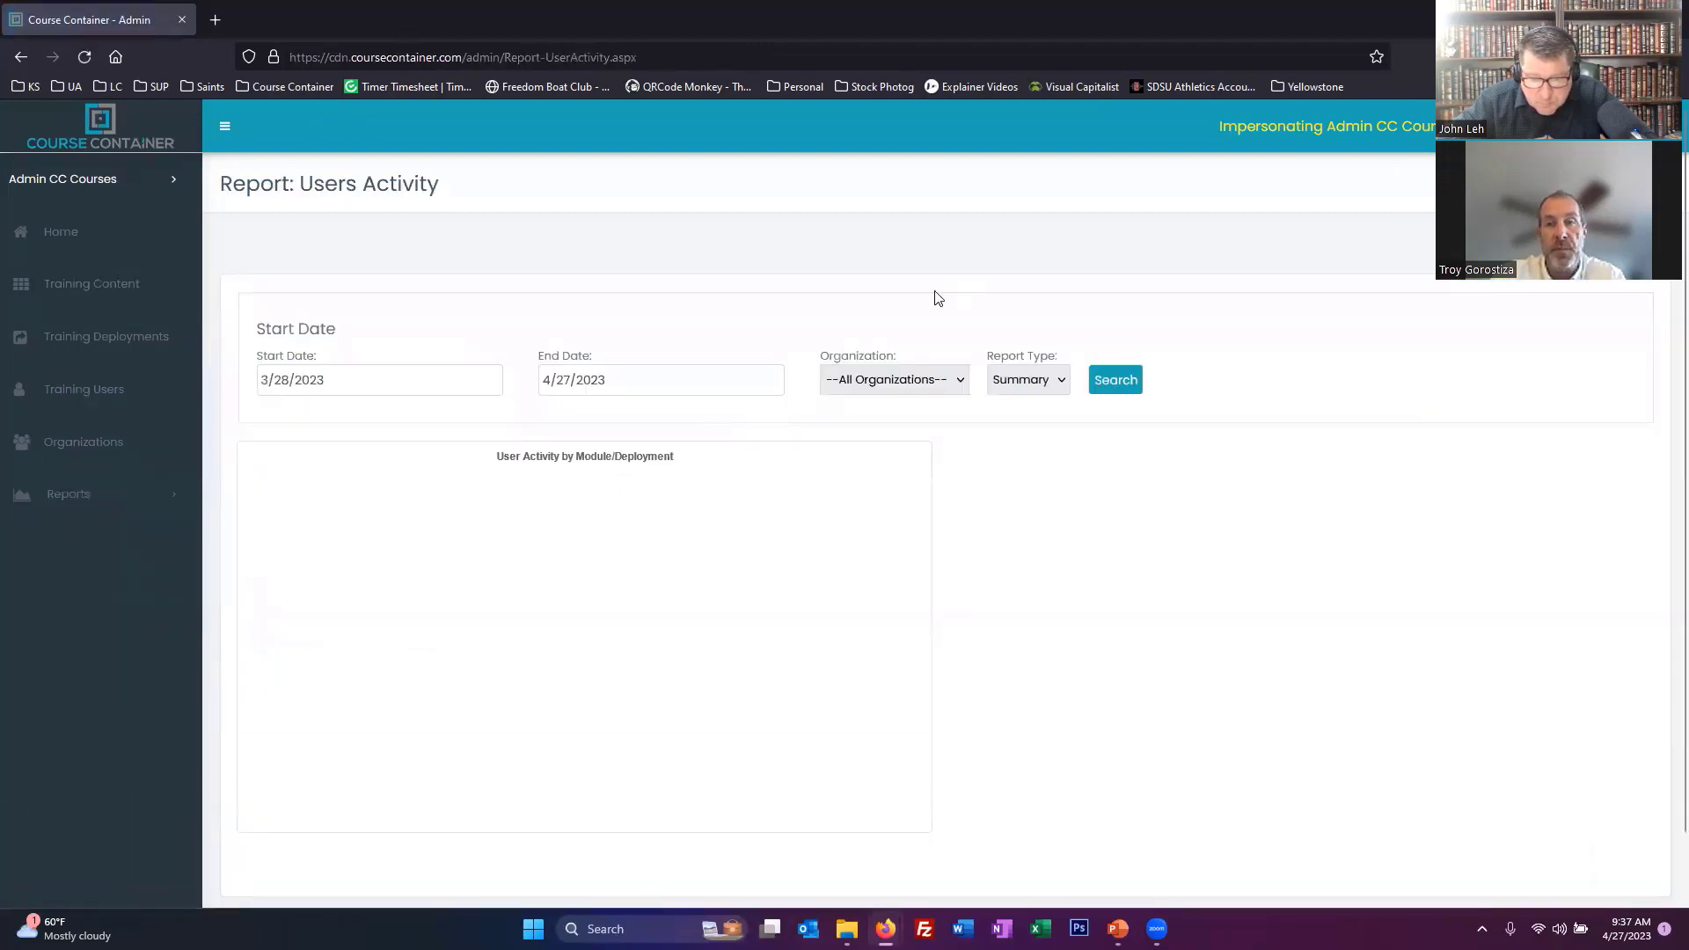
left_click(1106, 383)
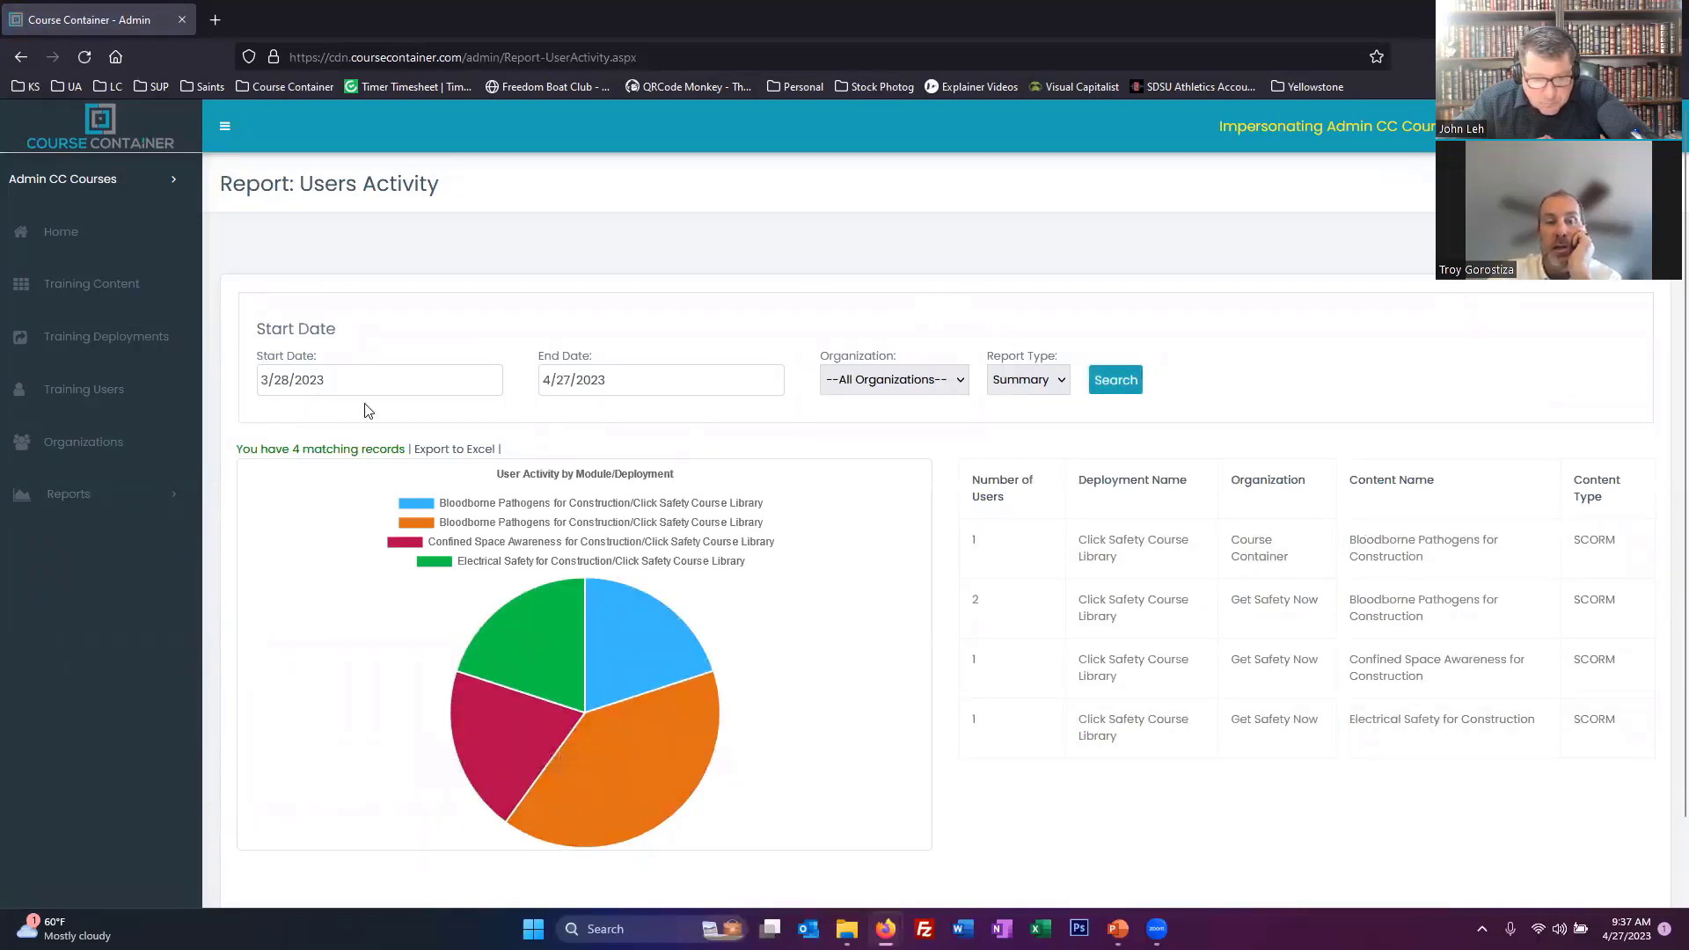
Keep 3/28/2023 as the start date and rerun the User Activity summary for the Get Safety Now organization
left_click(357, 381)
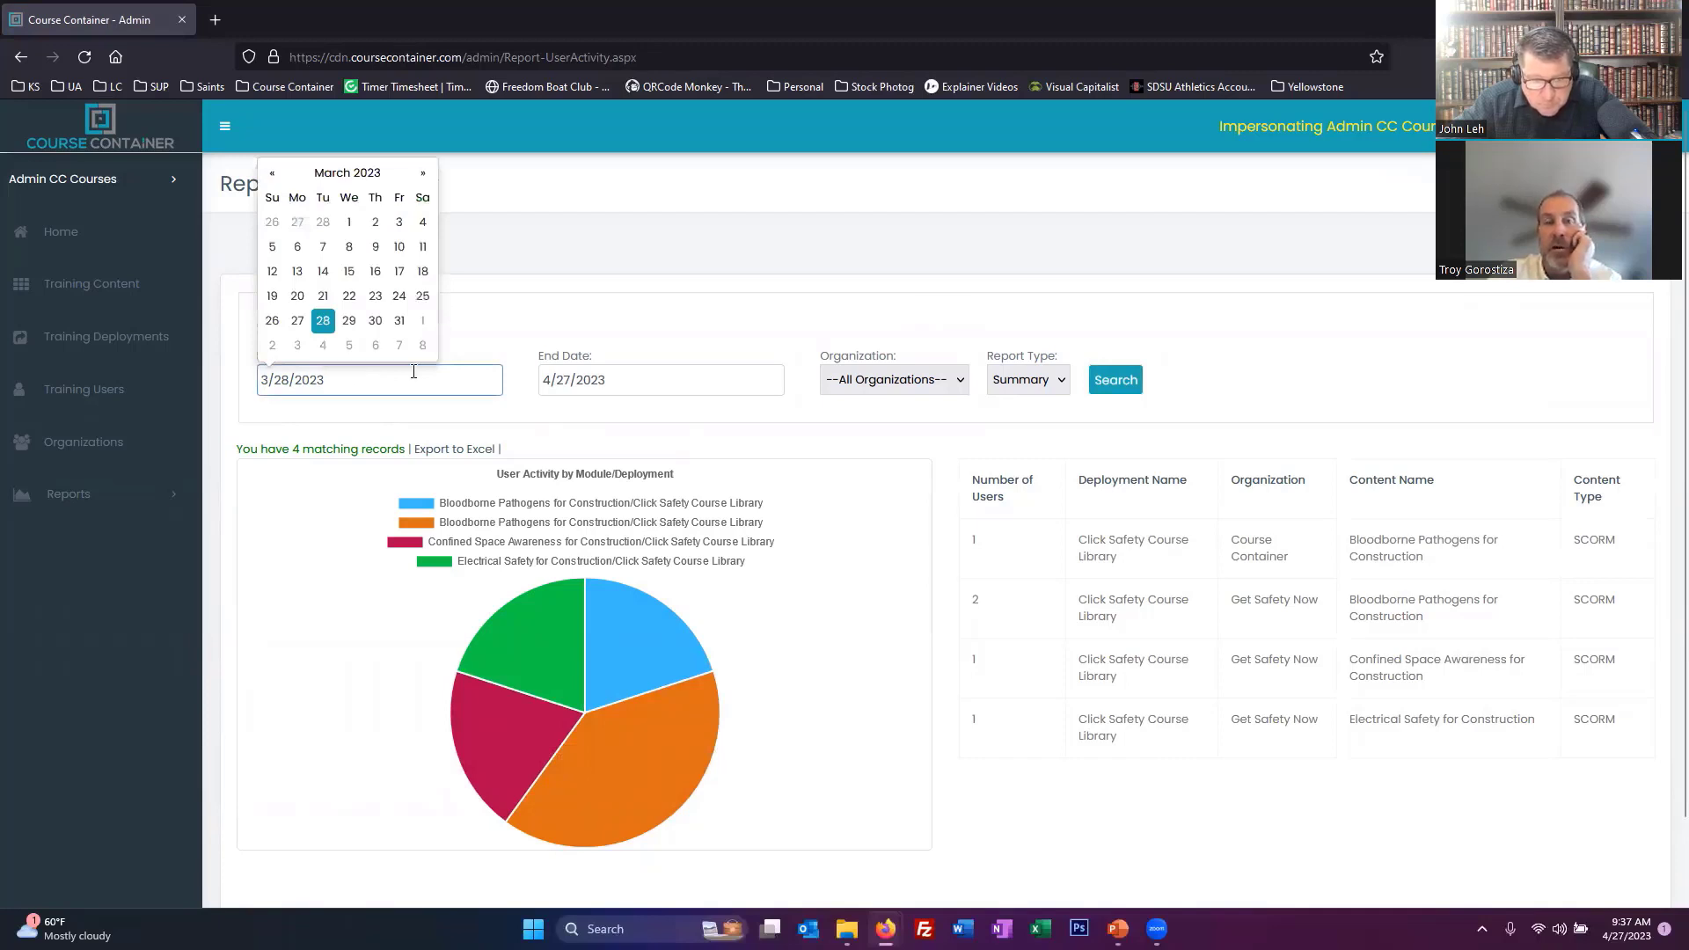
left_click(640, 293)
left_click(955, 384)
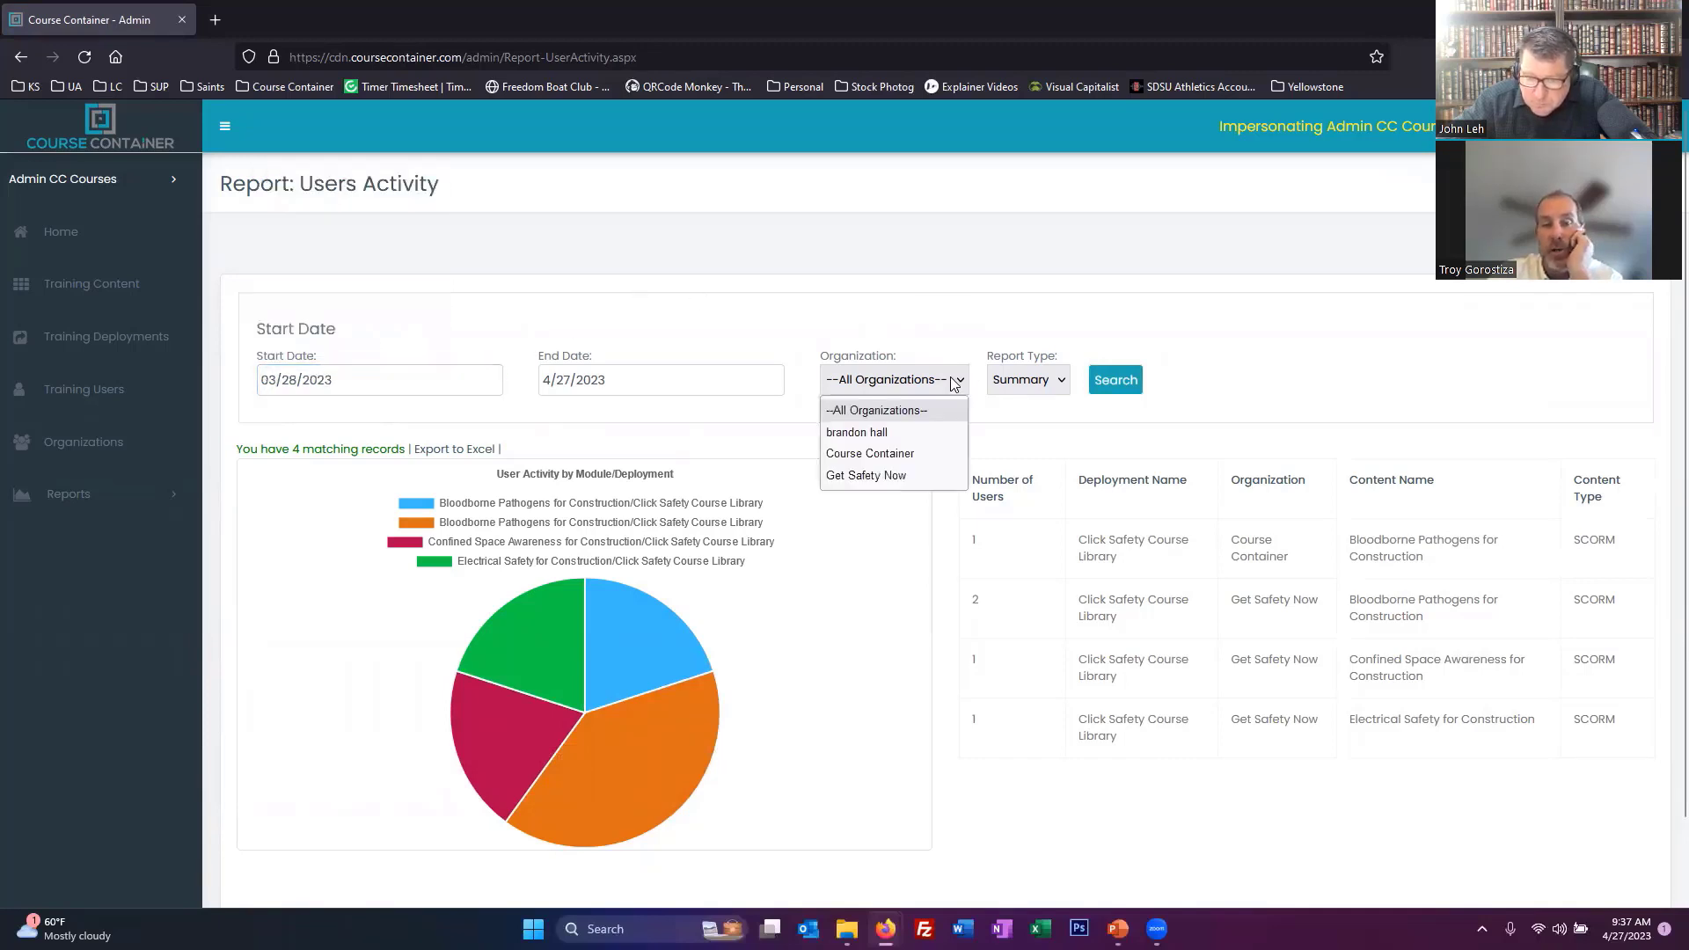
left_click(906, 476)
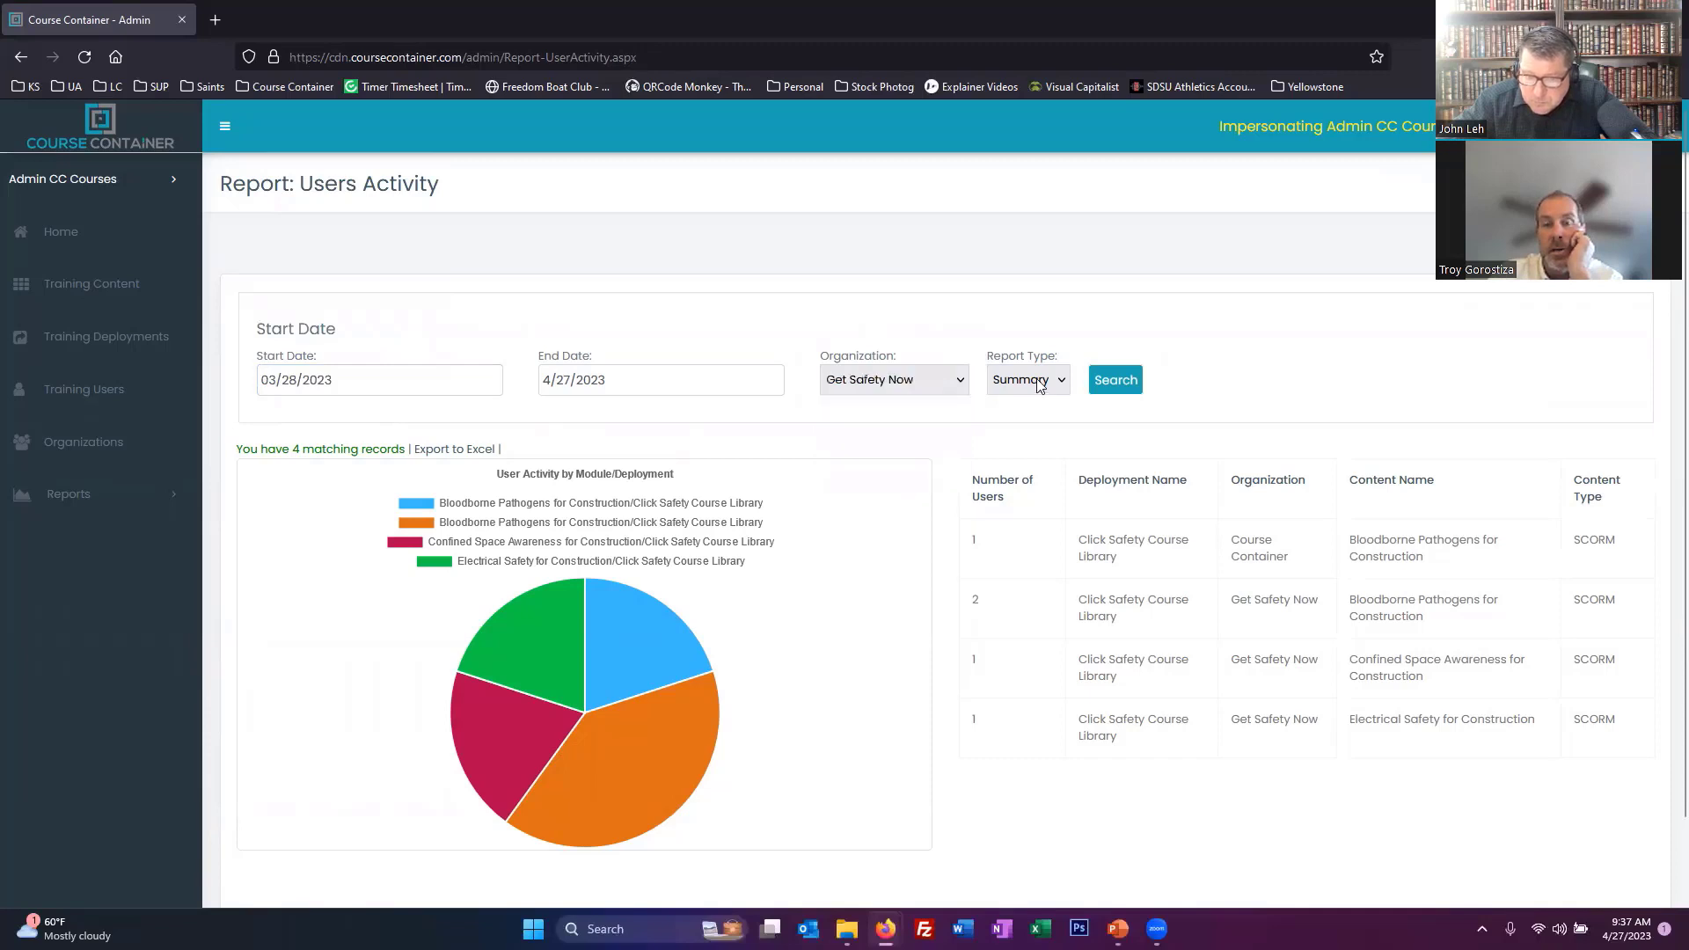
left_click(1140, 383)
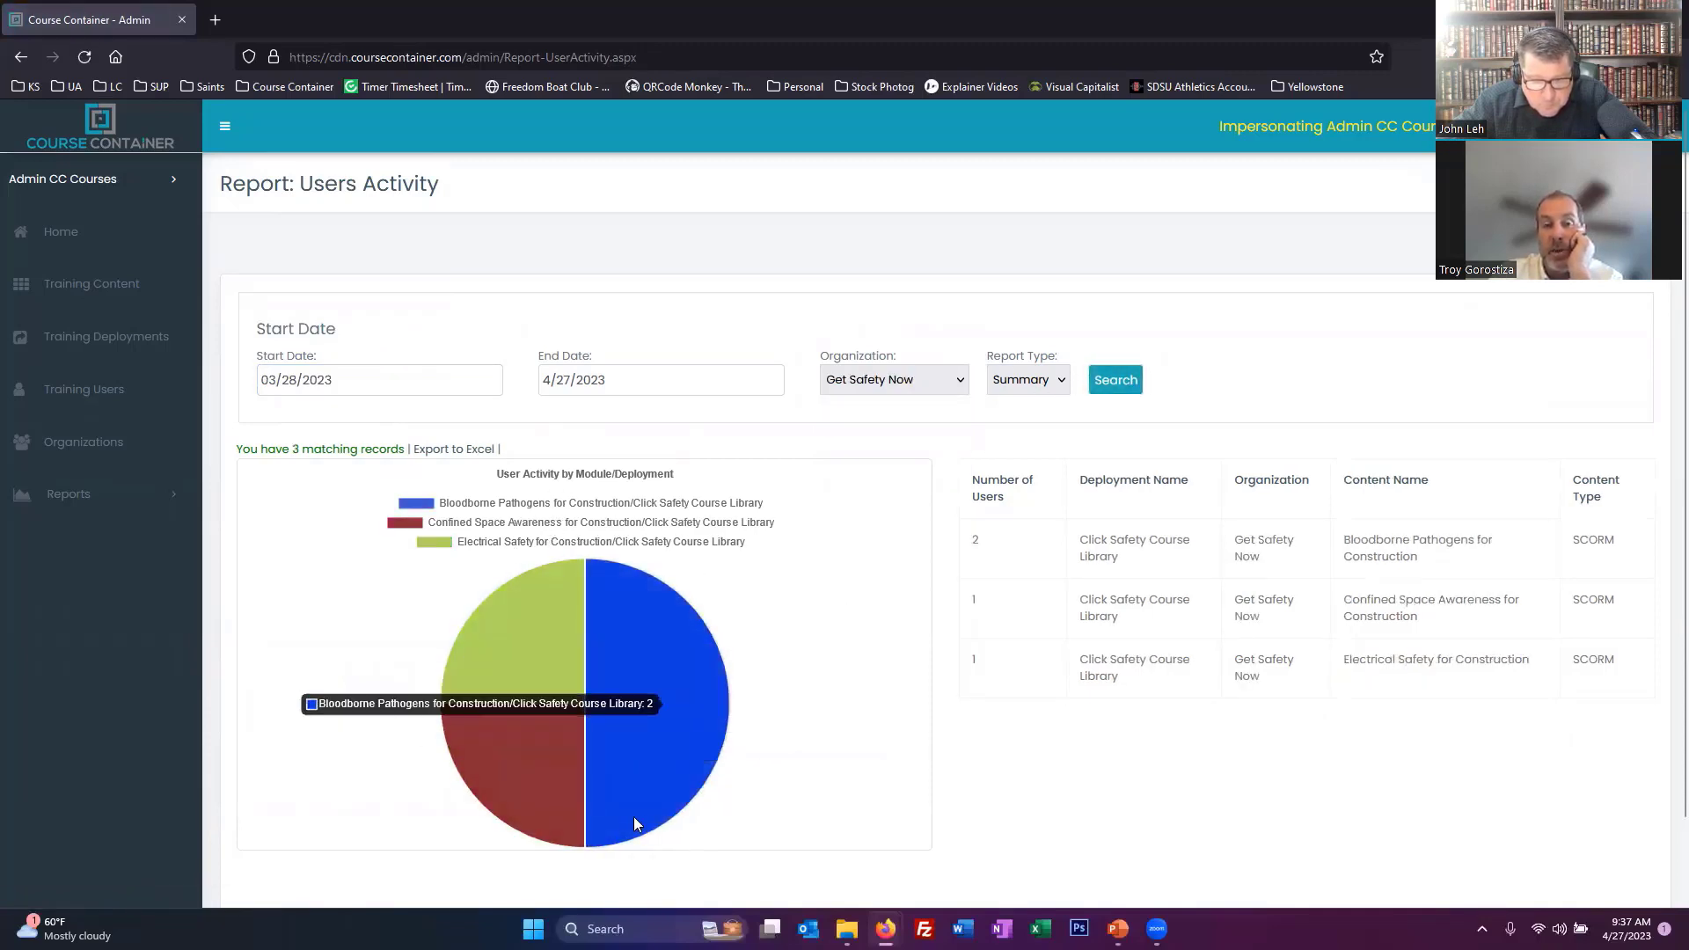
Rerun the User Activity report with the Details type and highlight the first Bloodborne Pathogens for Construction record
left_click(1027, 379)
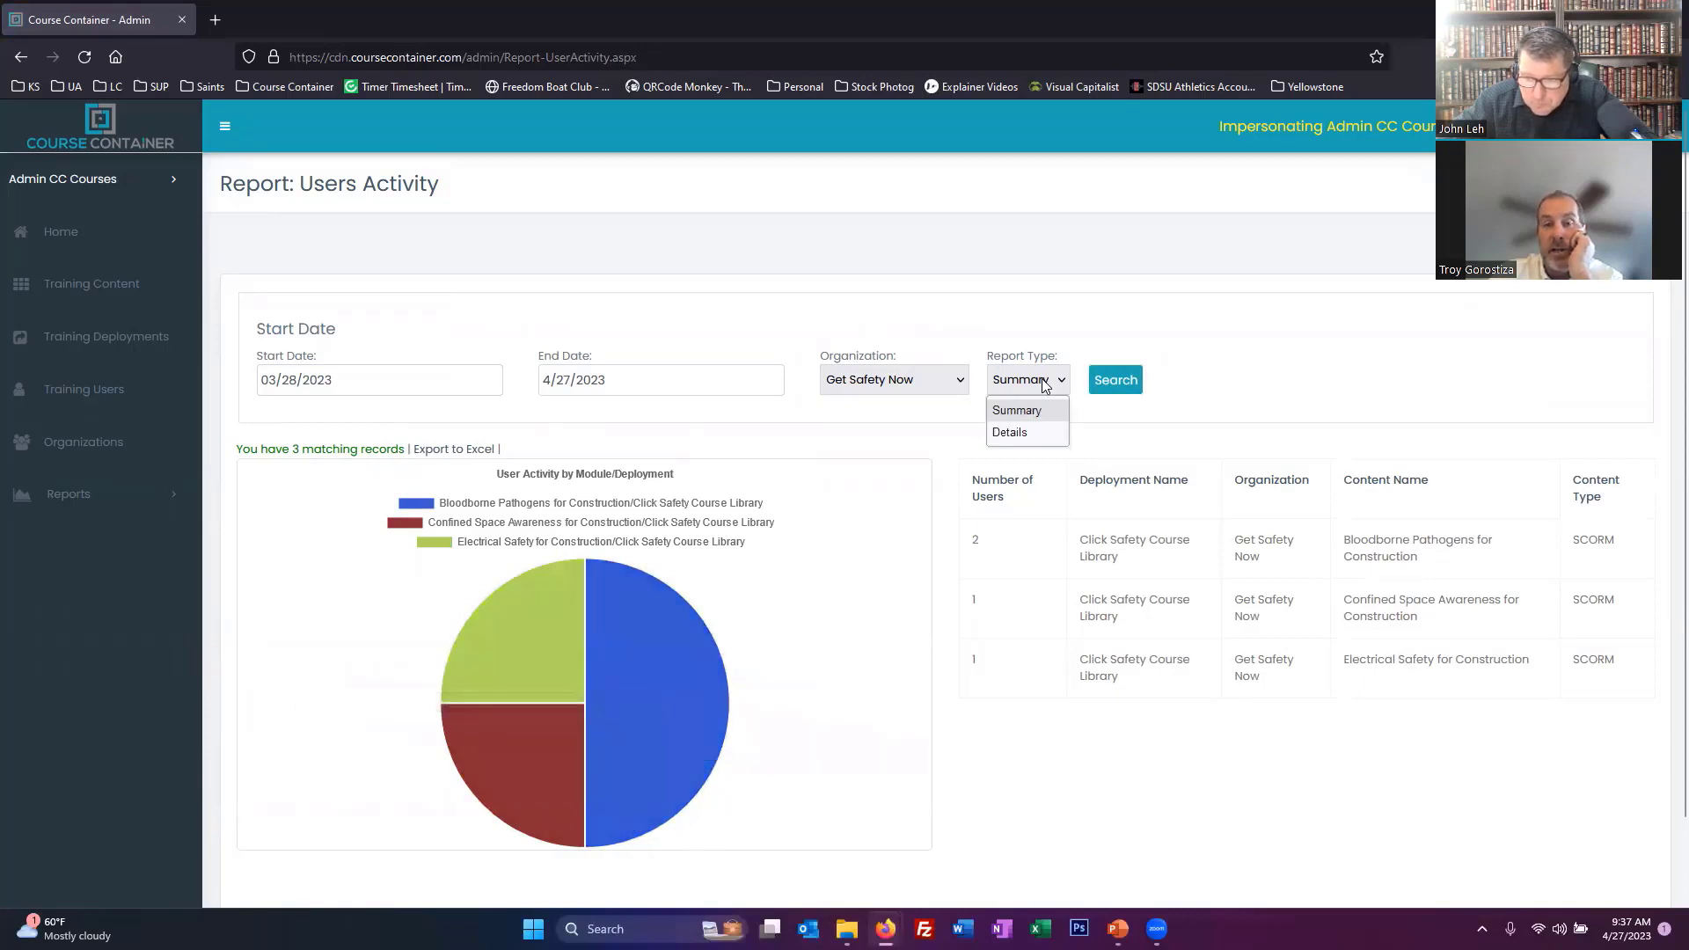
left_click(1010, 431)
left_click(1114, 380)
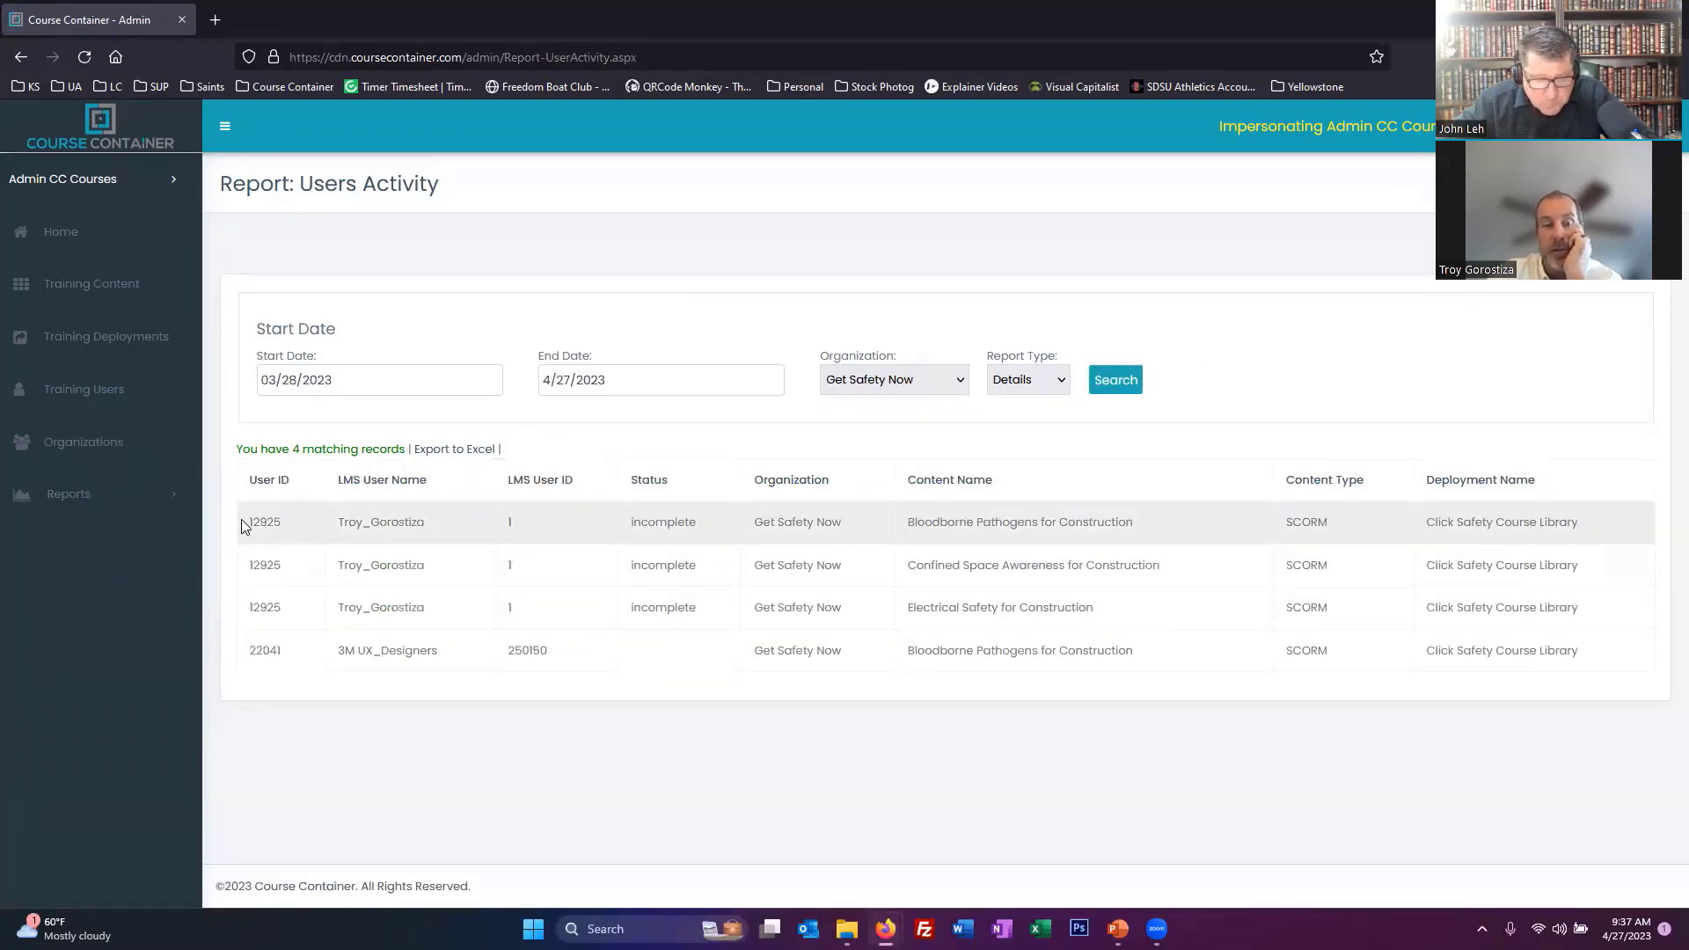
left_click_drag(248, 526, 1626, 535)
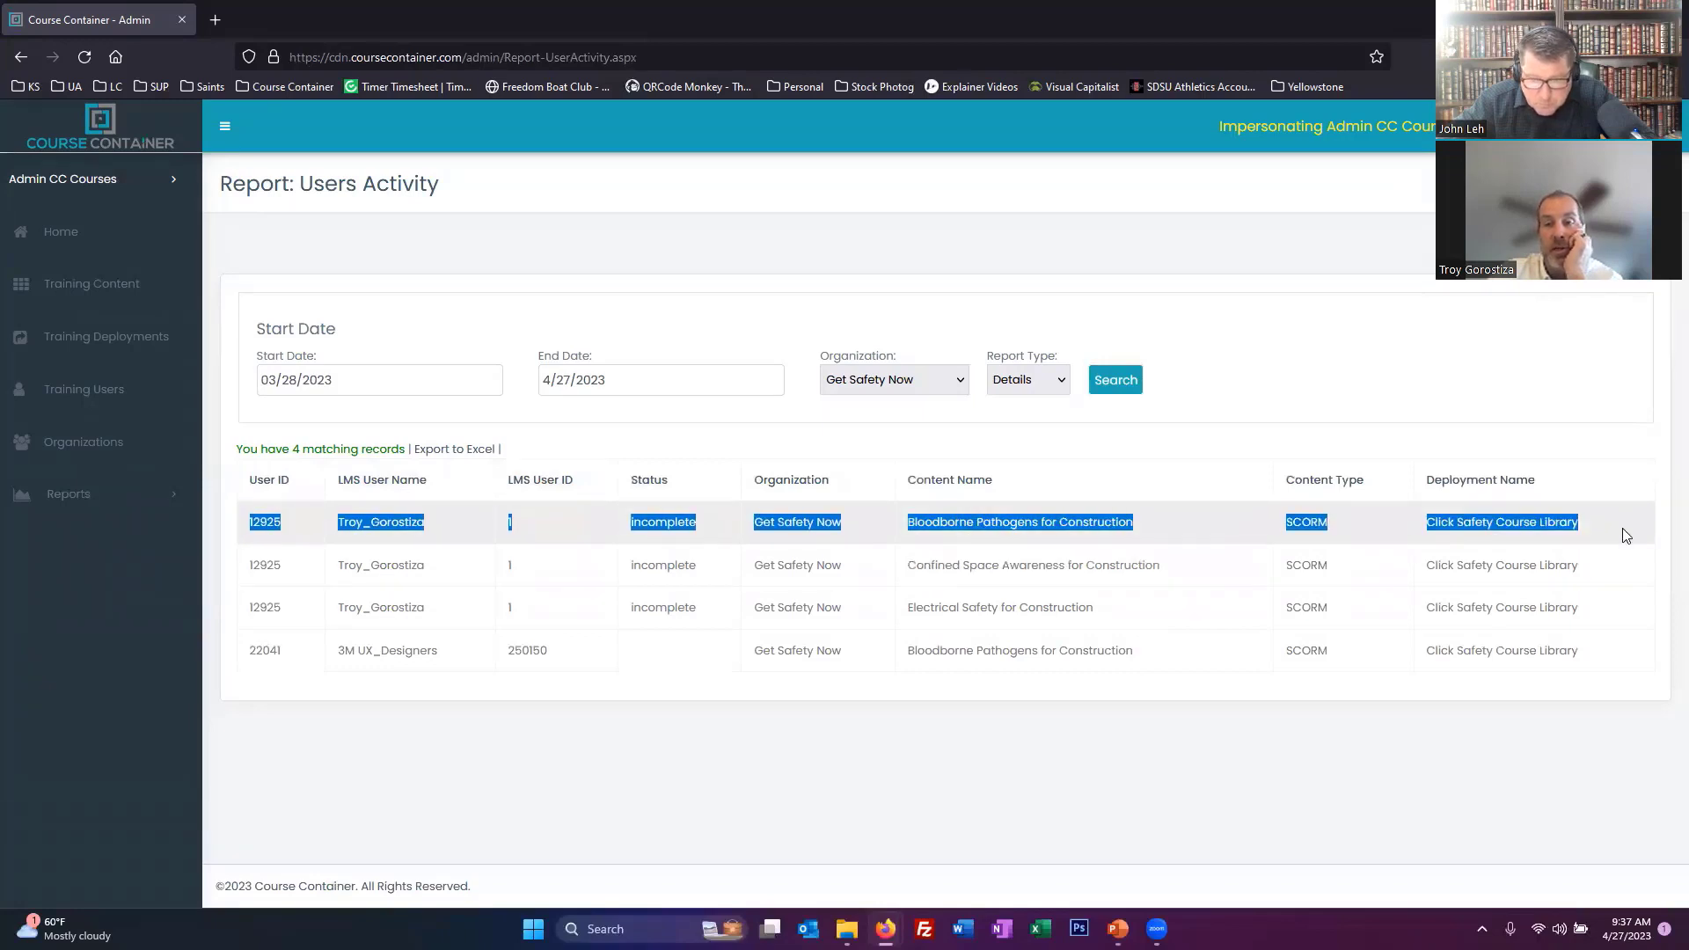
Run the Access Detail report for all organizations, deployments and content, and examine the first record's launch source and browser
left_click(59, 498)
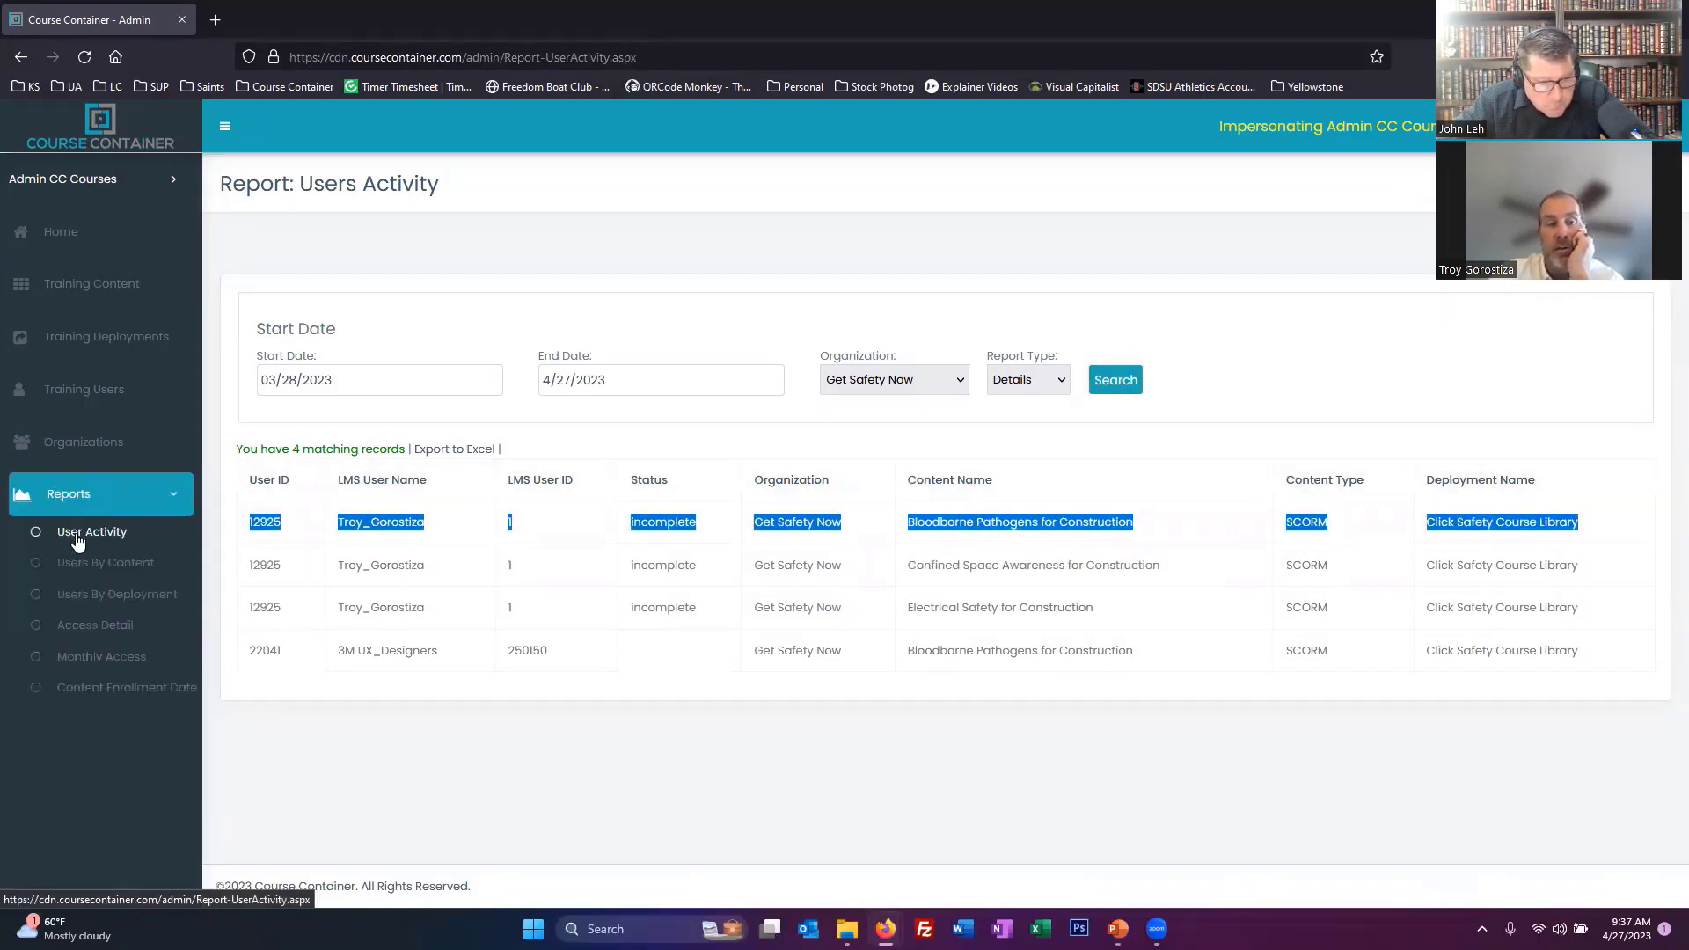
left_click(86, 531)
left_click(69, 494)
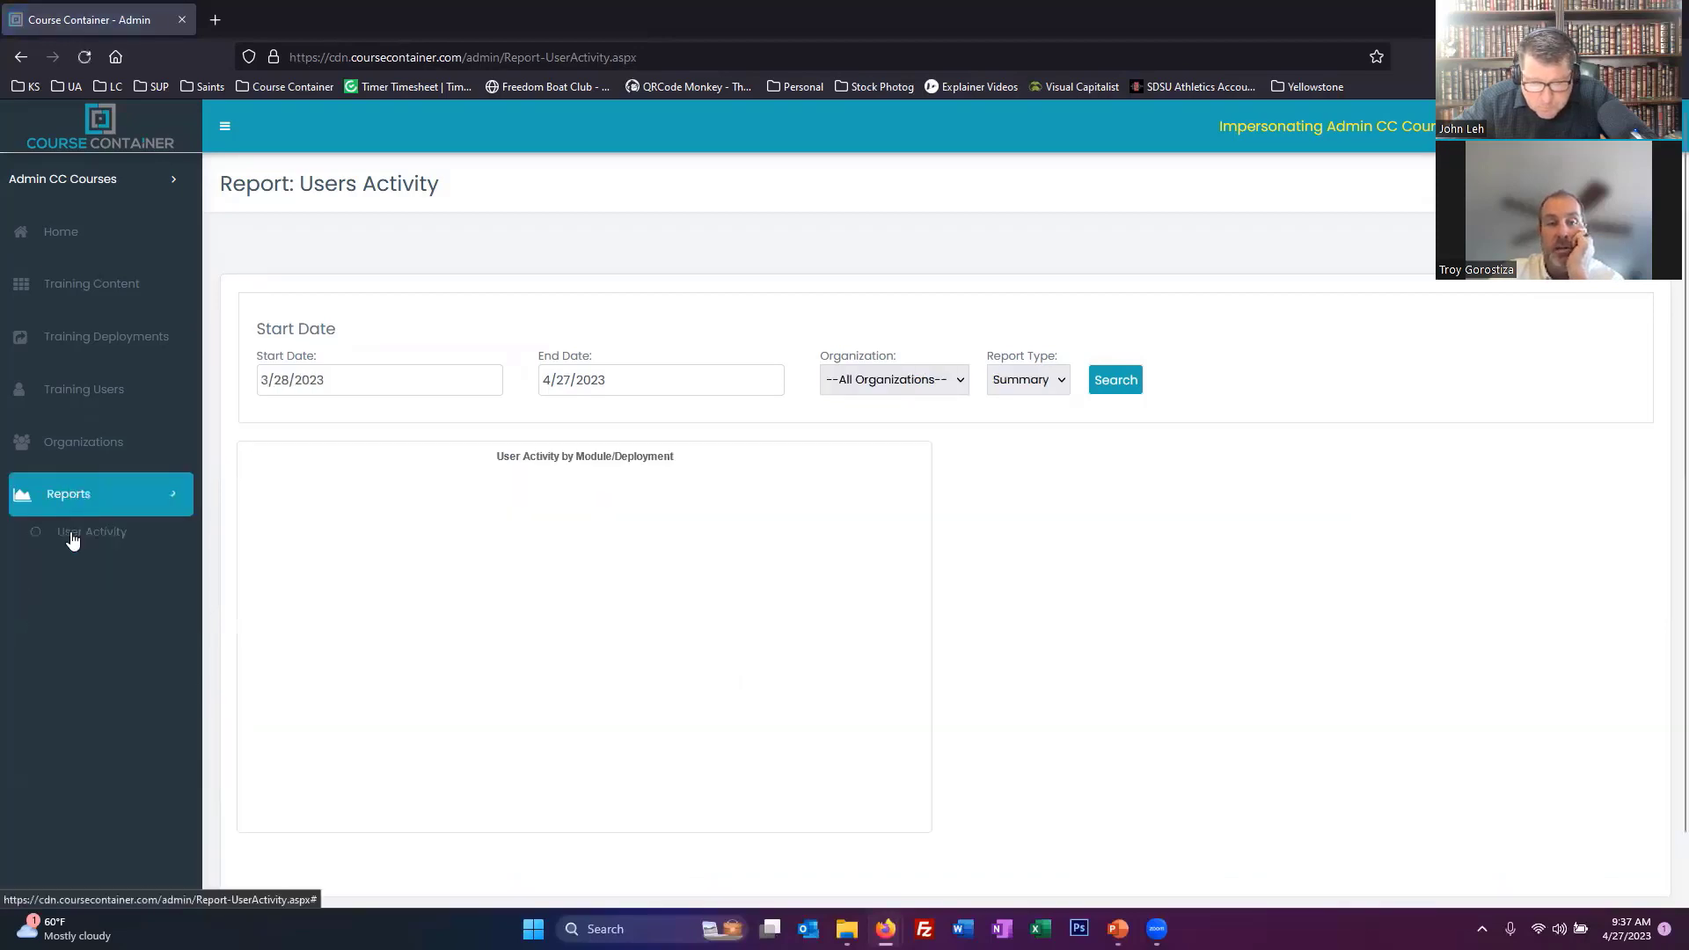
left_click(74, 625)
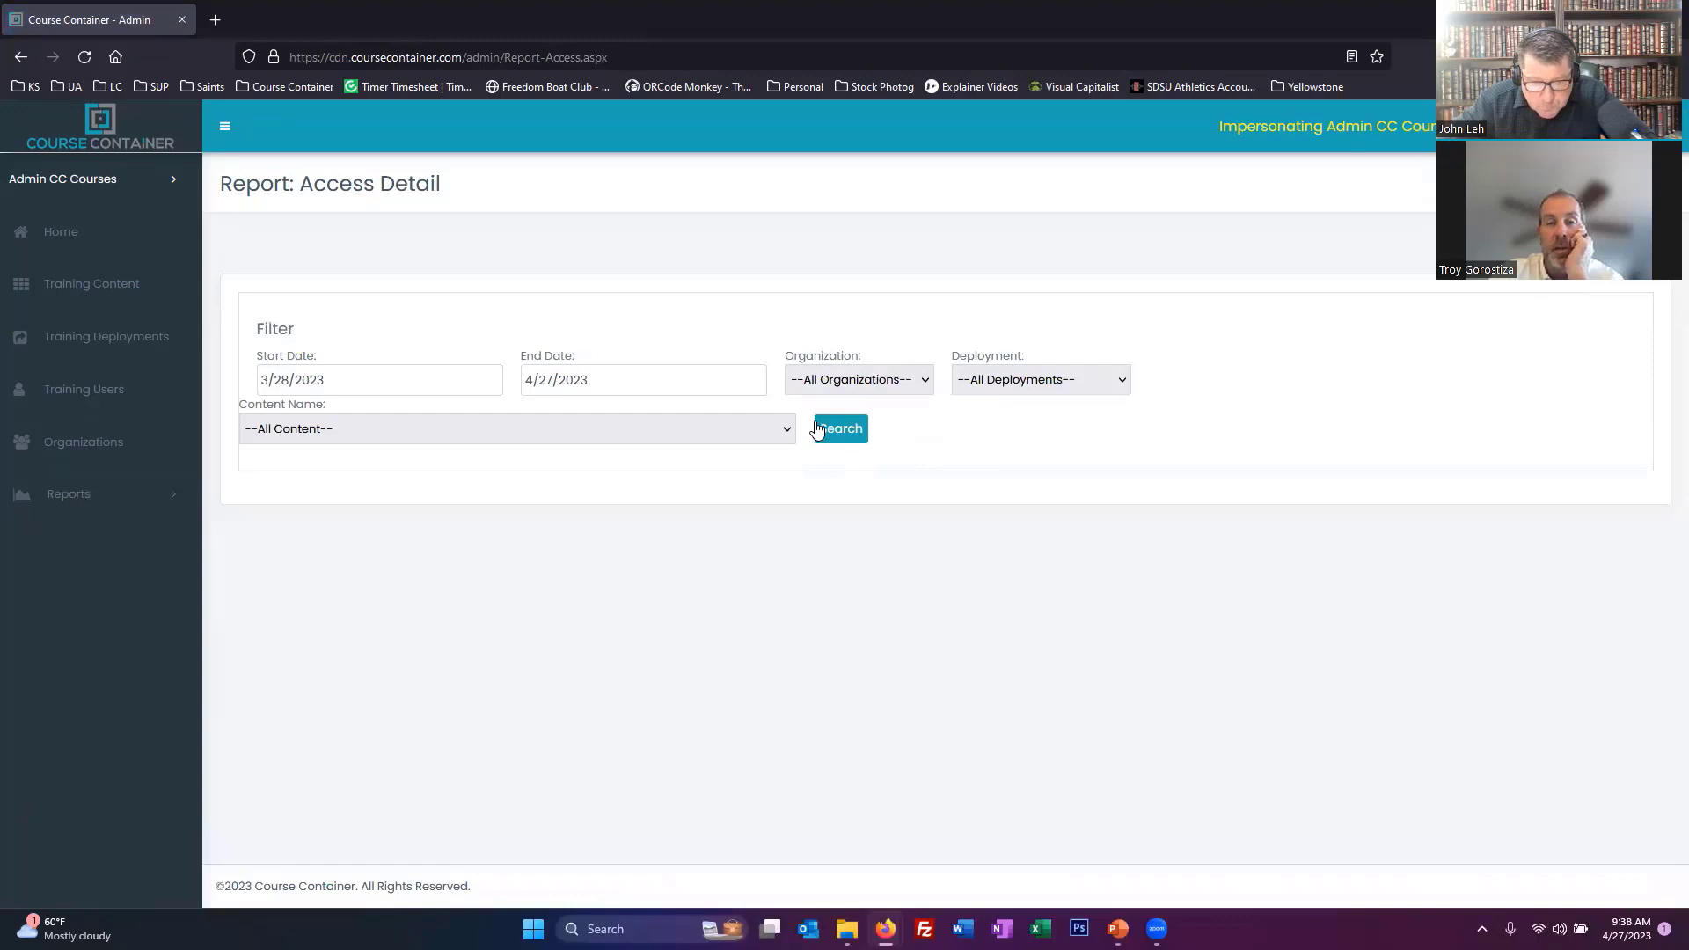
left_click(823, 430)
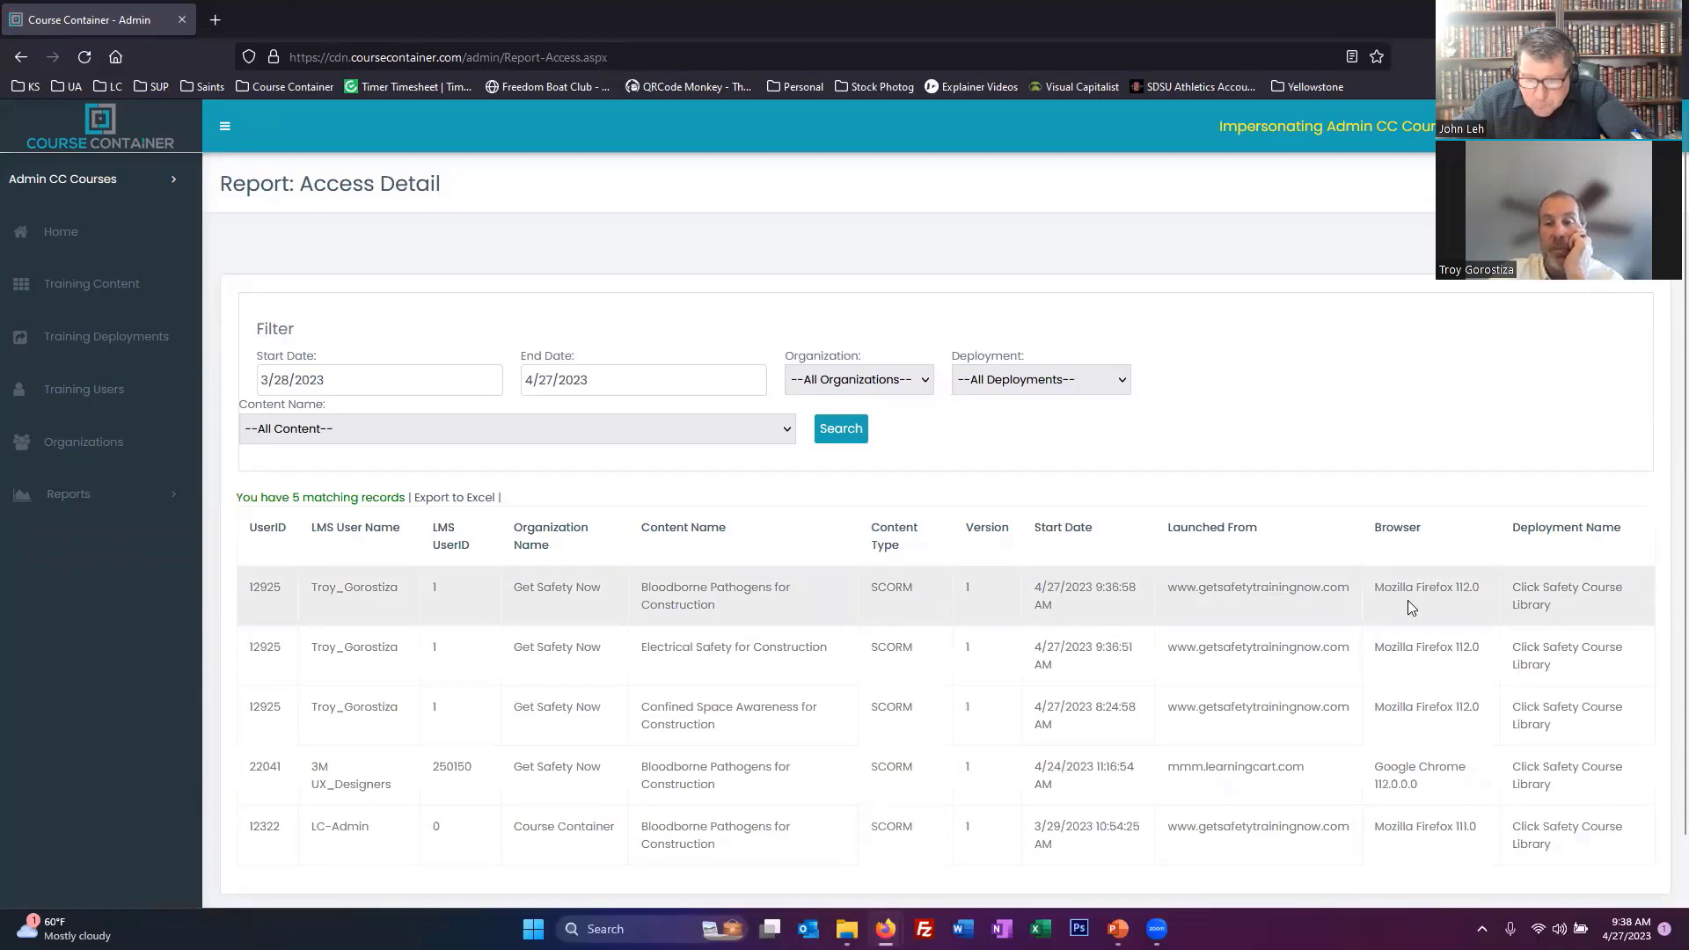
left_click_drag(243, 598, 1049, 517)
Check the open Bloodborne Pathogens course on the training site, and return to the Access Detail report
key("alt+Tab")
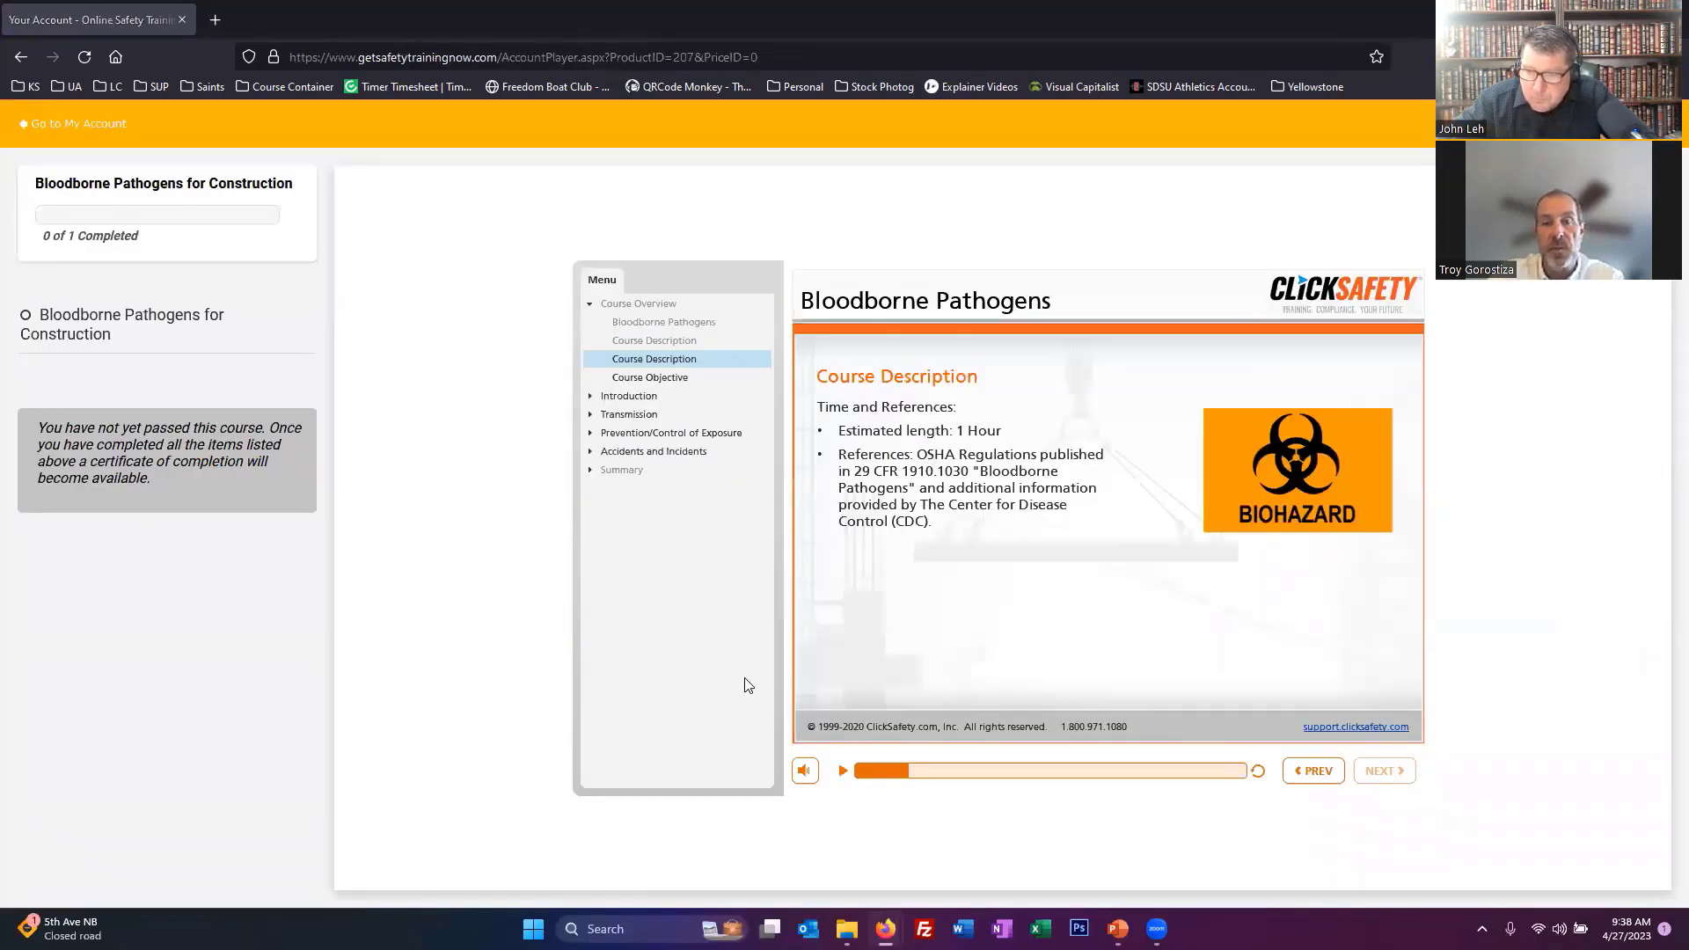
key("alt+Tab")
left_click(508, 633)
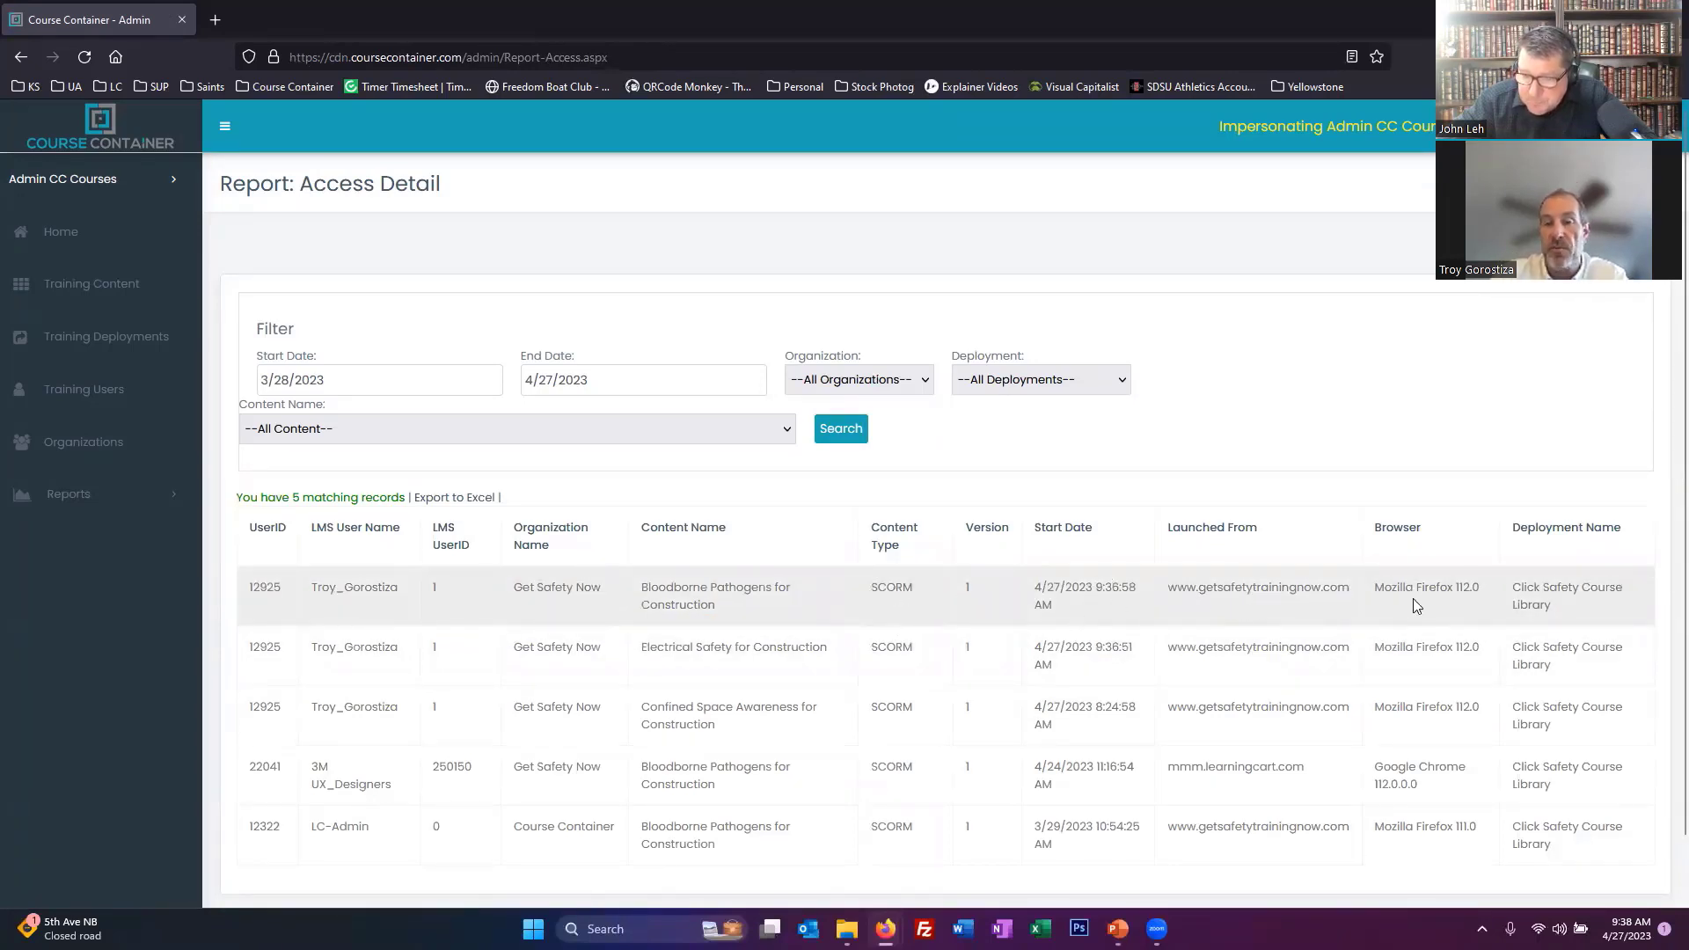
Run the Users by Content report for all content and organizations with Active status
left_click(67, 498)
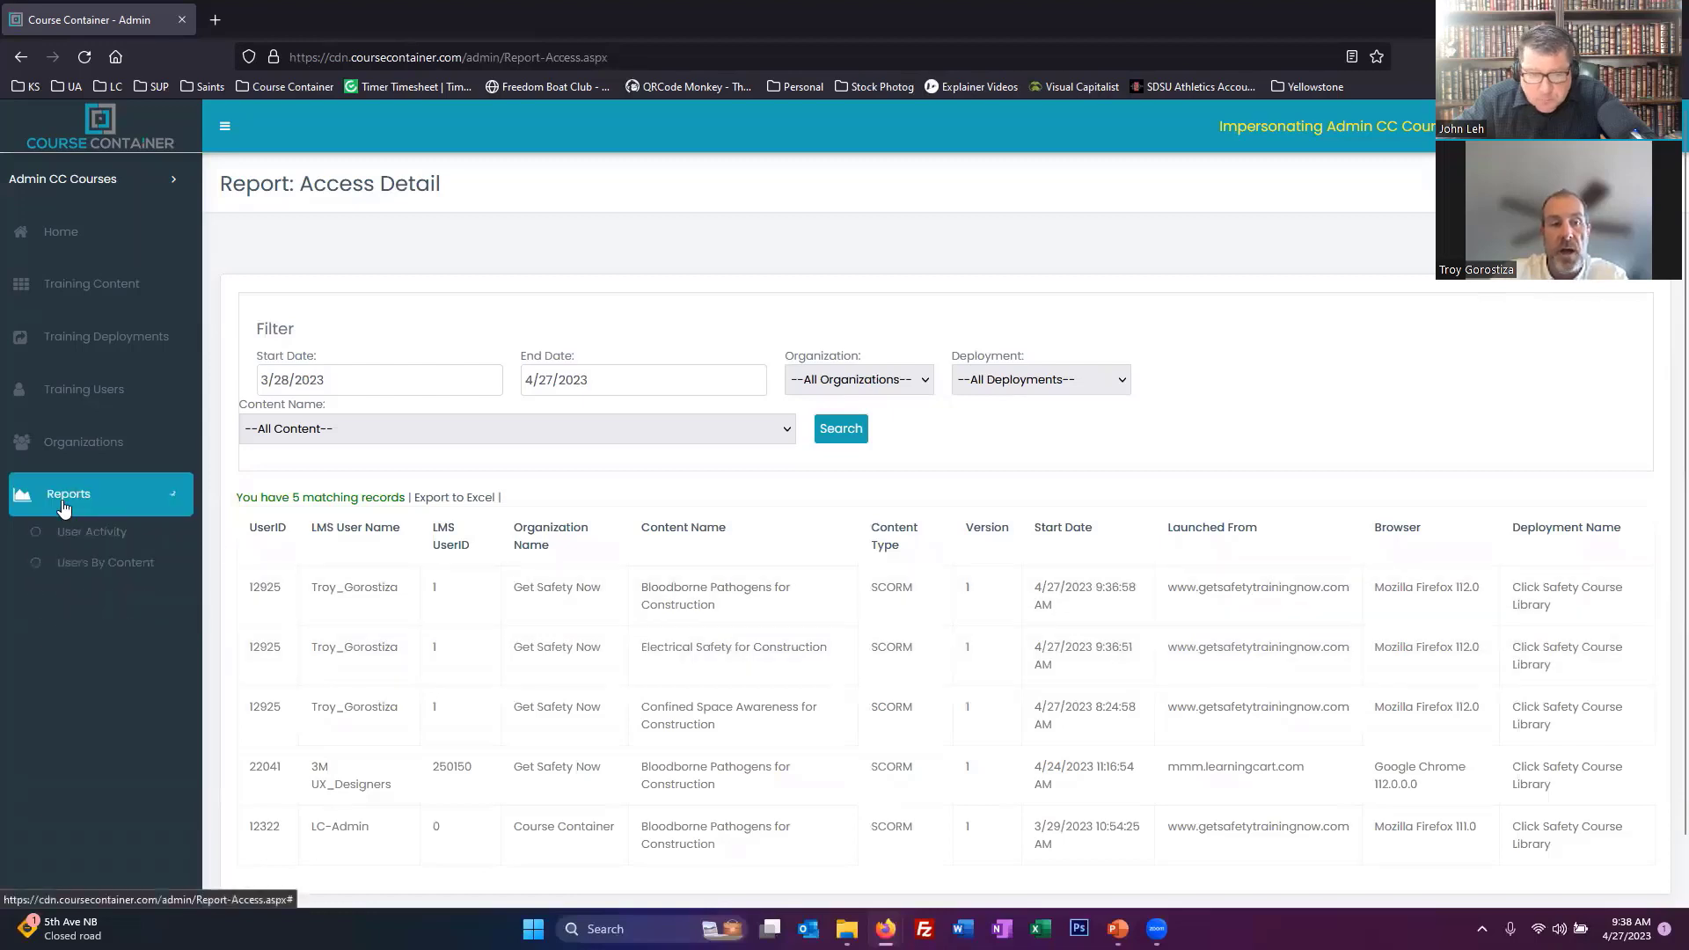
left_click(119, 567)
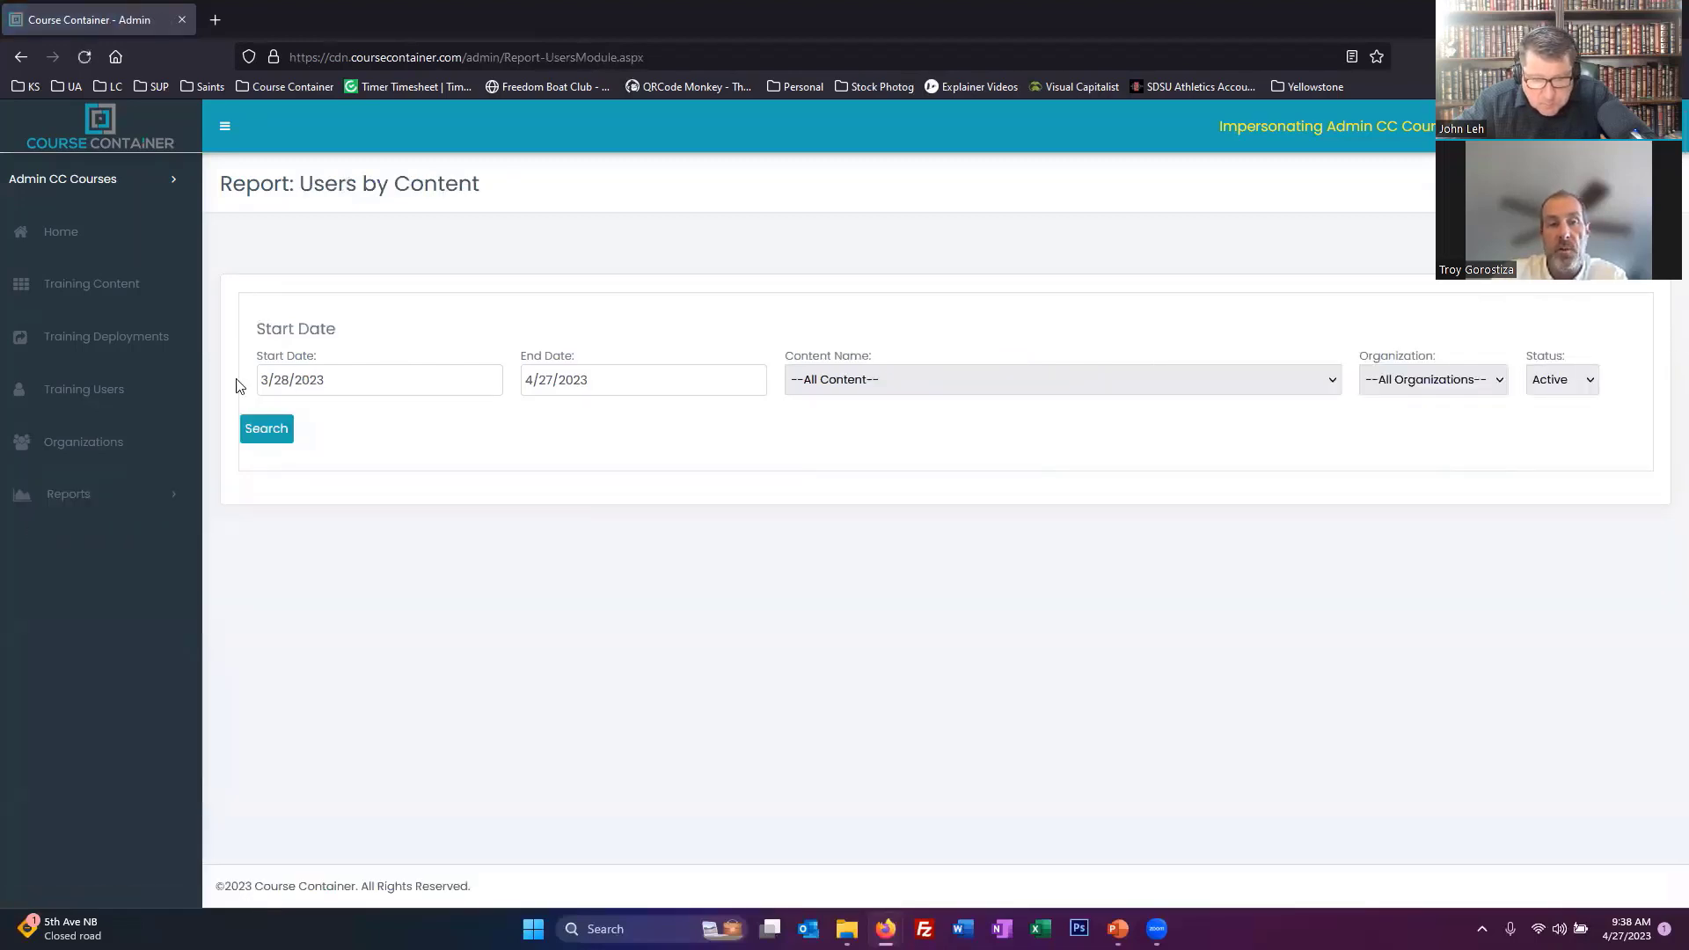
left_click(271, 429)
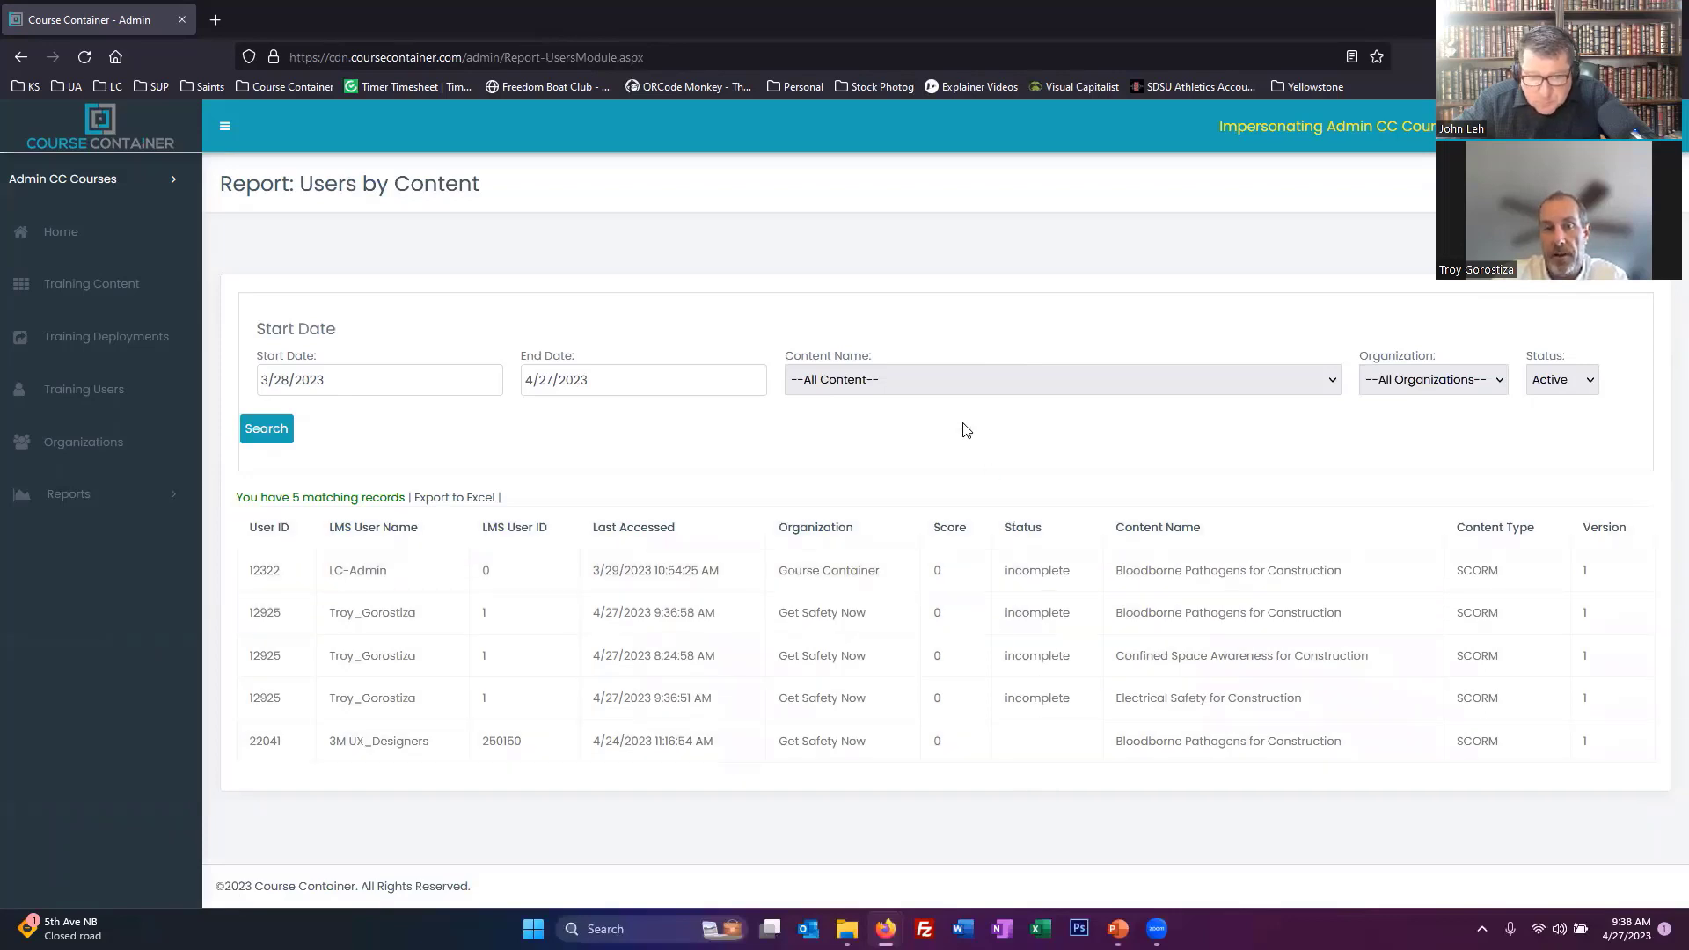
Open the Monthly Access report, and stop impersonating the CC Courses admin account
left_click(73, 485)
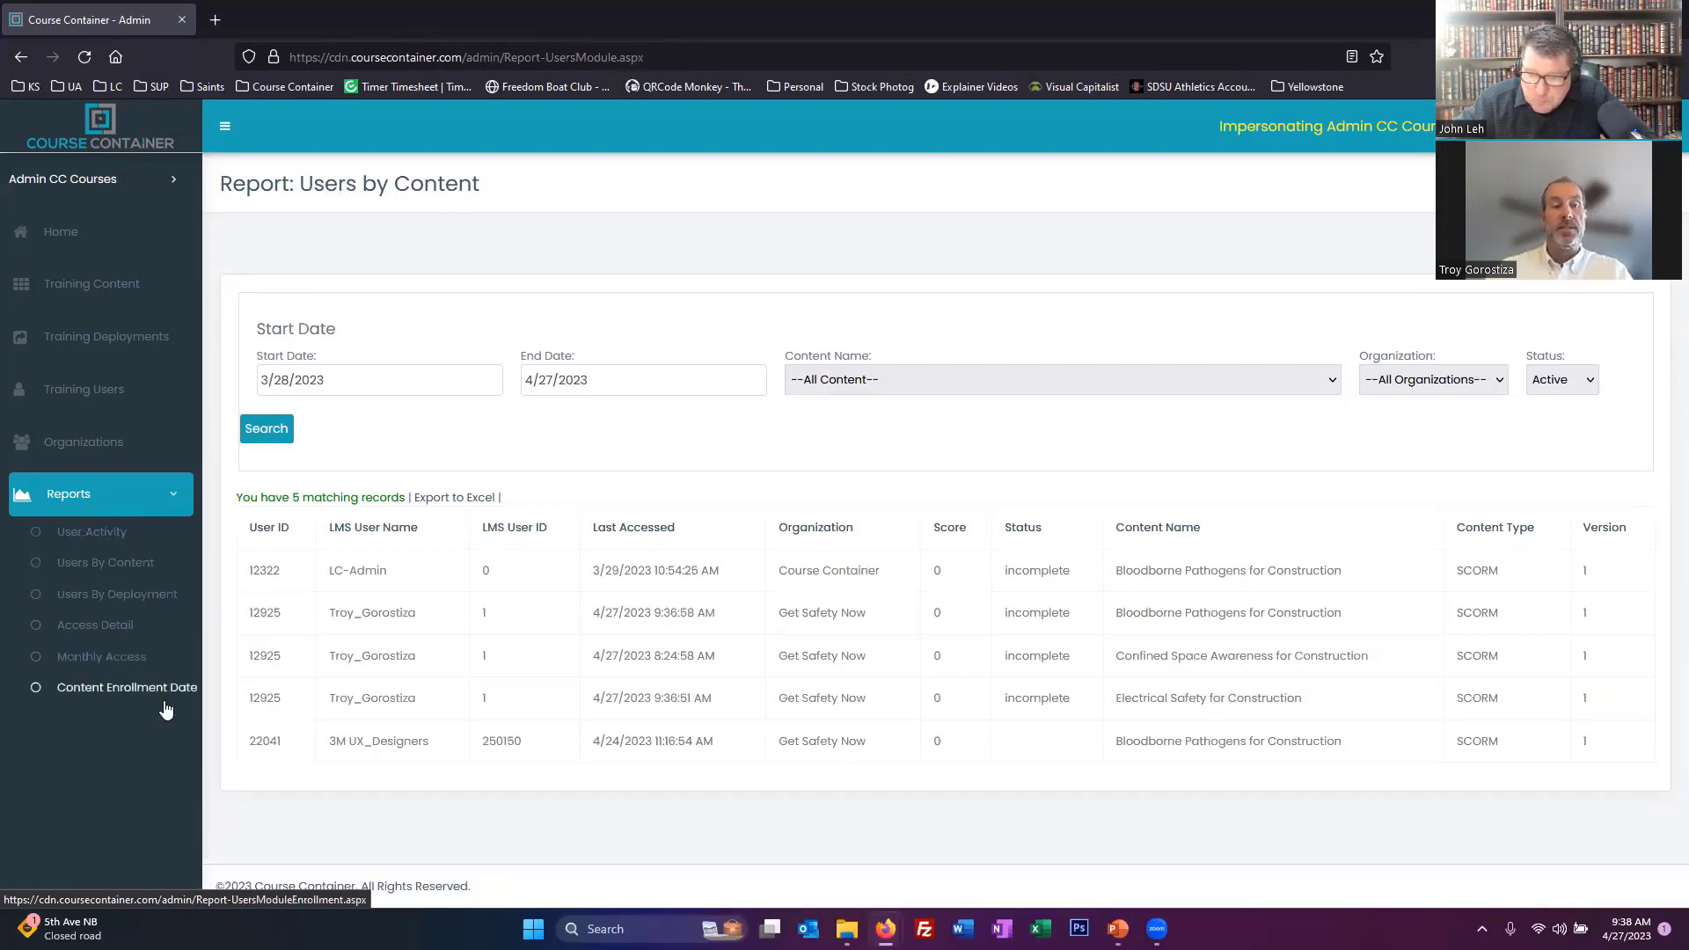
left_click(127, 662)
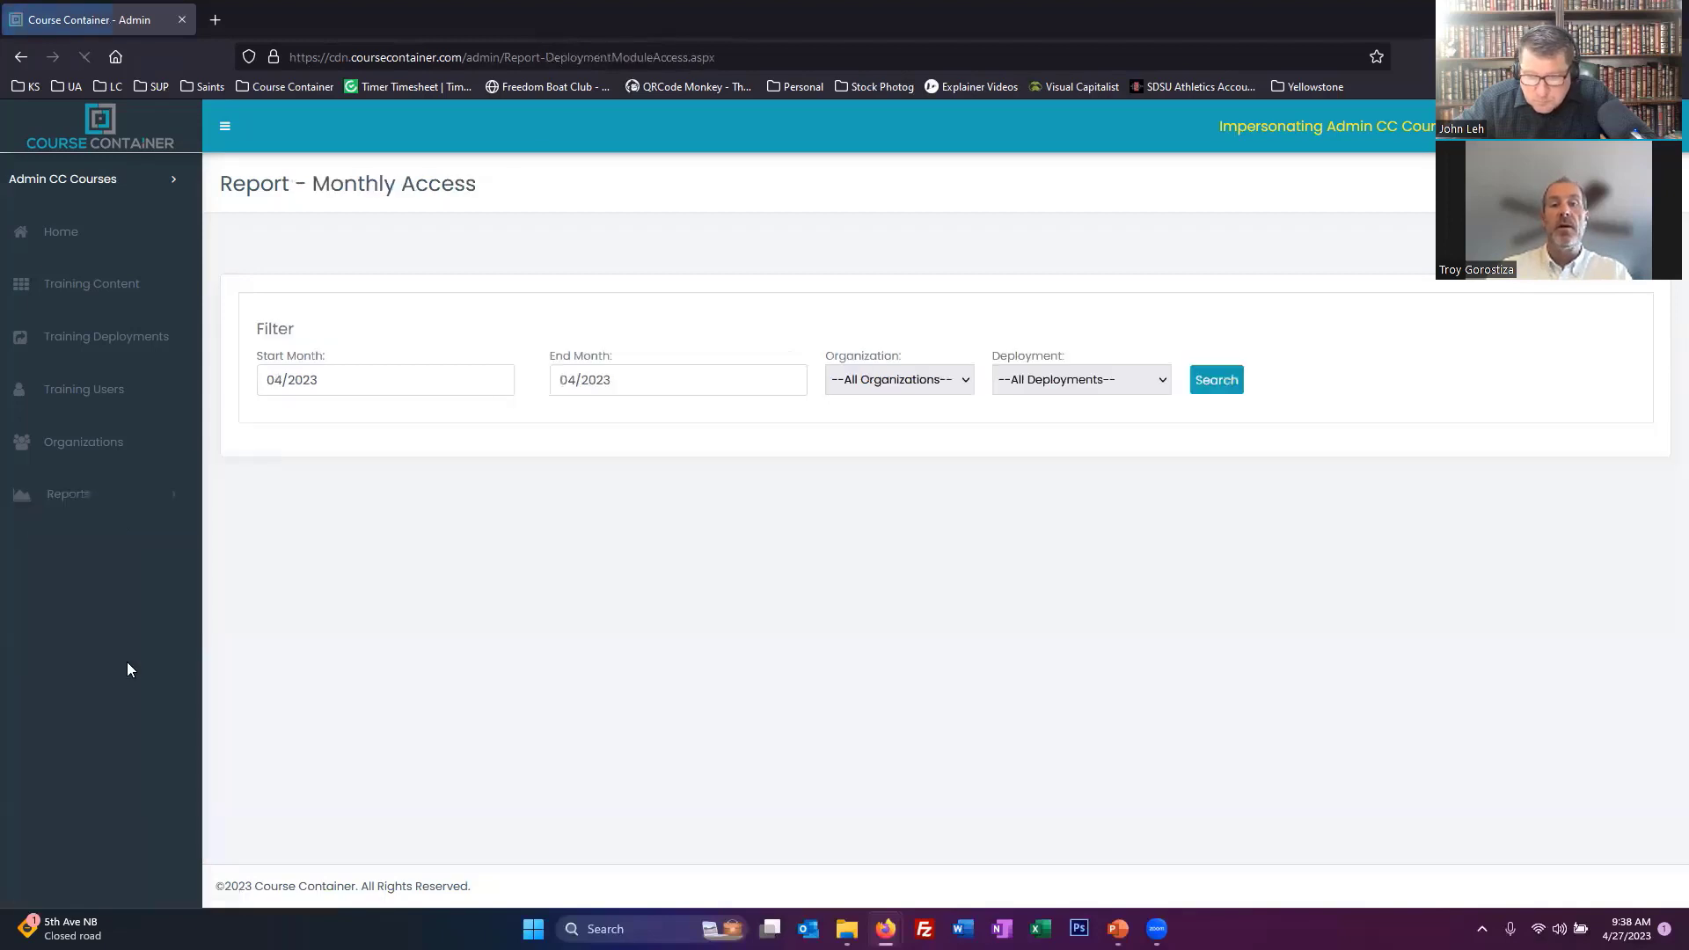
left_click(71, 182)
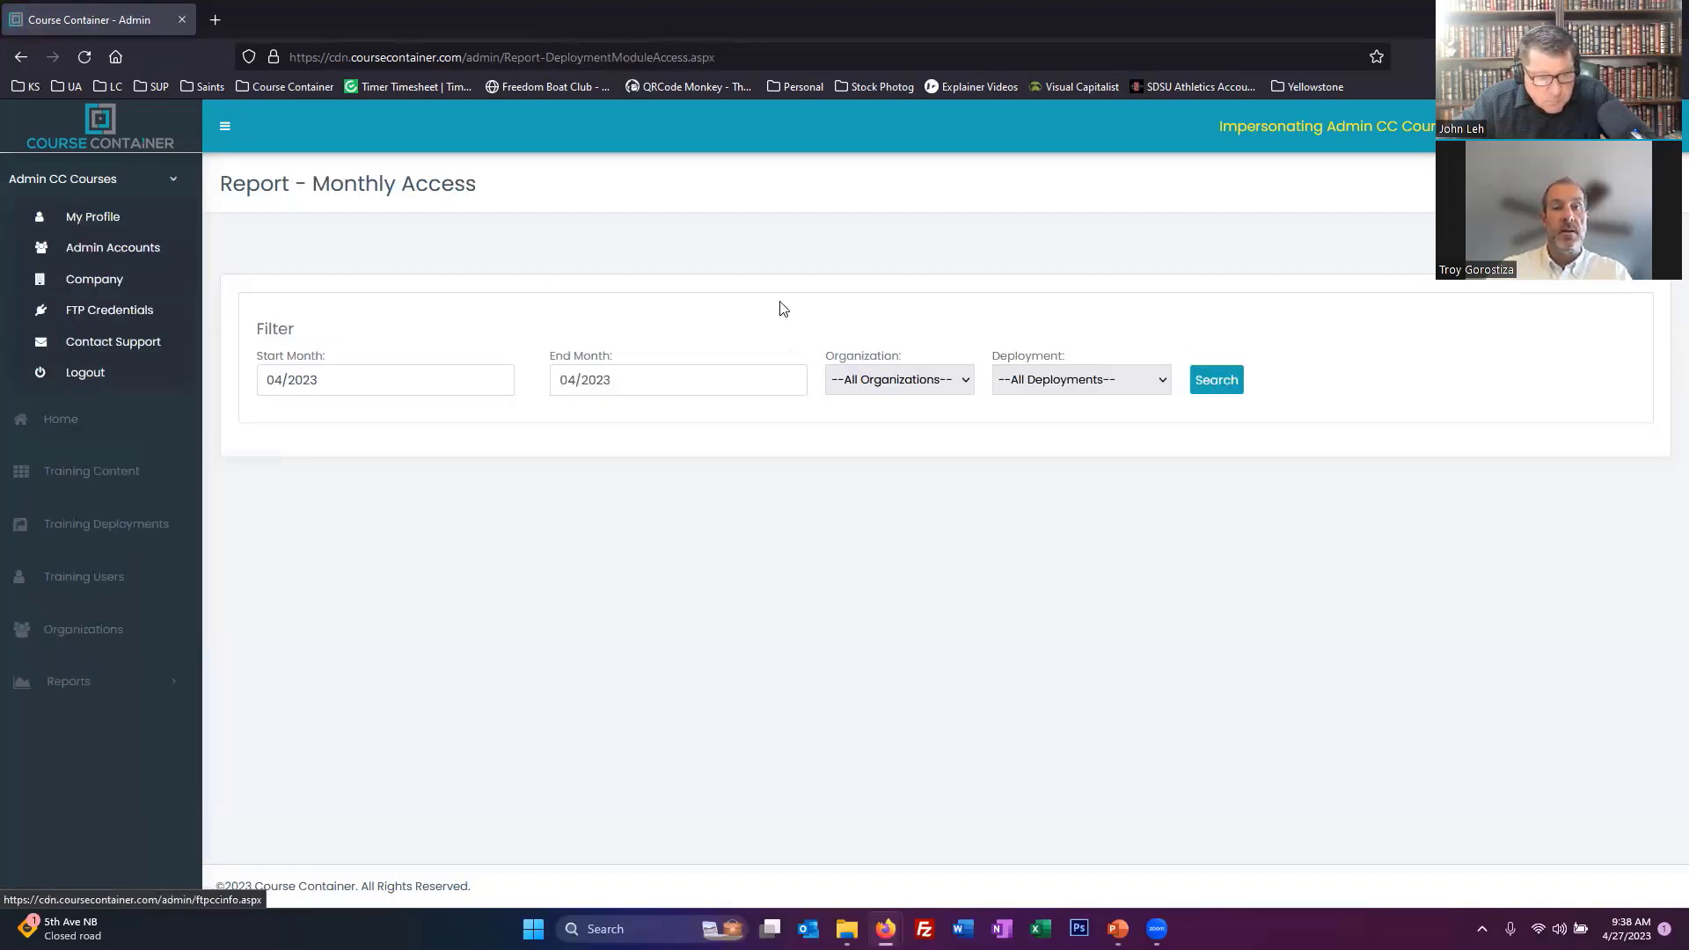
left_click(1260, 132)
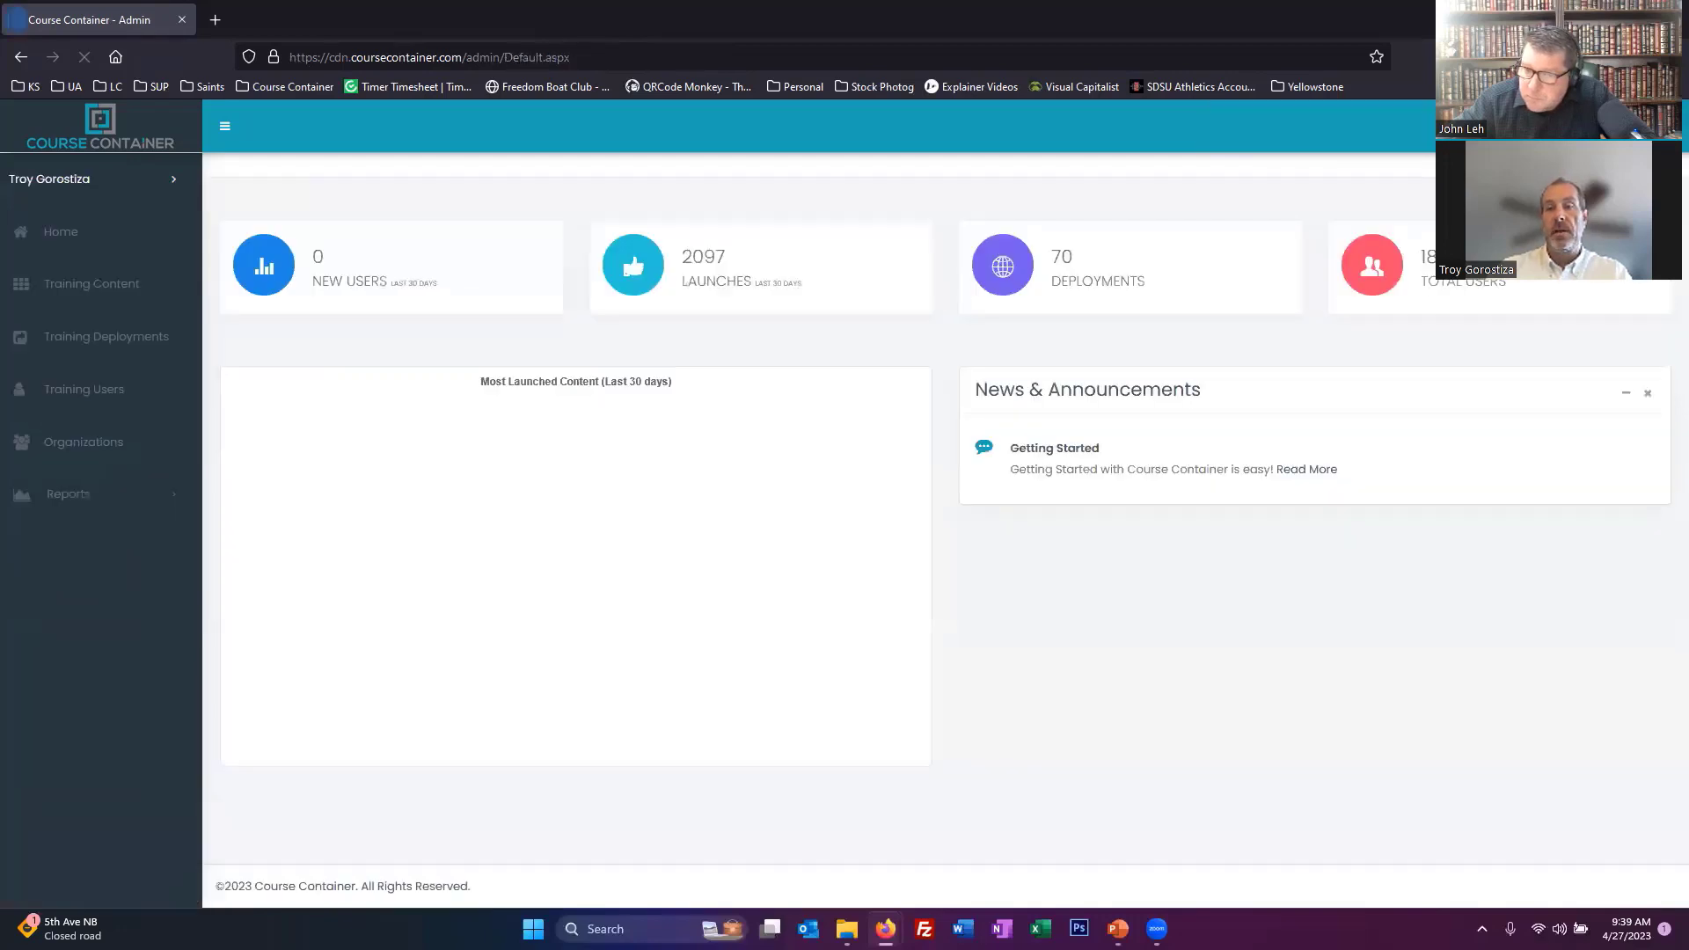
List the admin accounts of the company NSC and impersonate the second account in the list
left_click(71, 187)
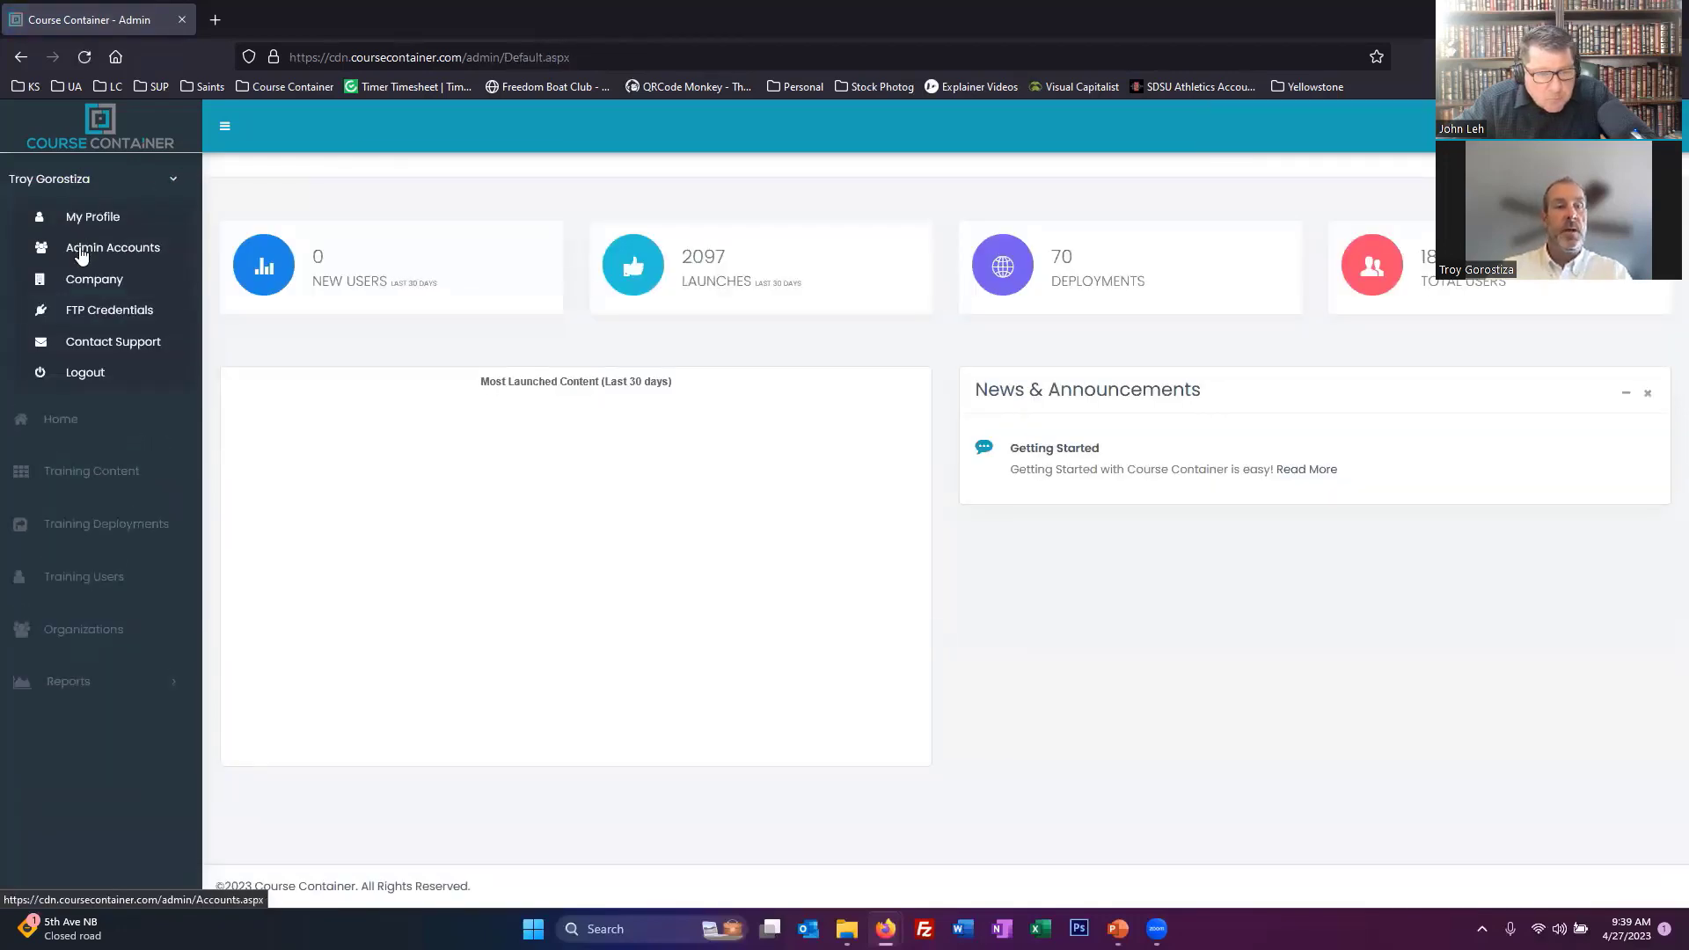
left_click(81, 246)
left_click(554, 387)
scroll(603, 532, "down", 1)
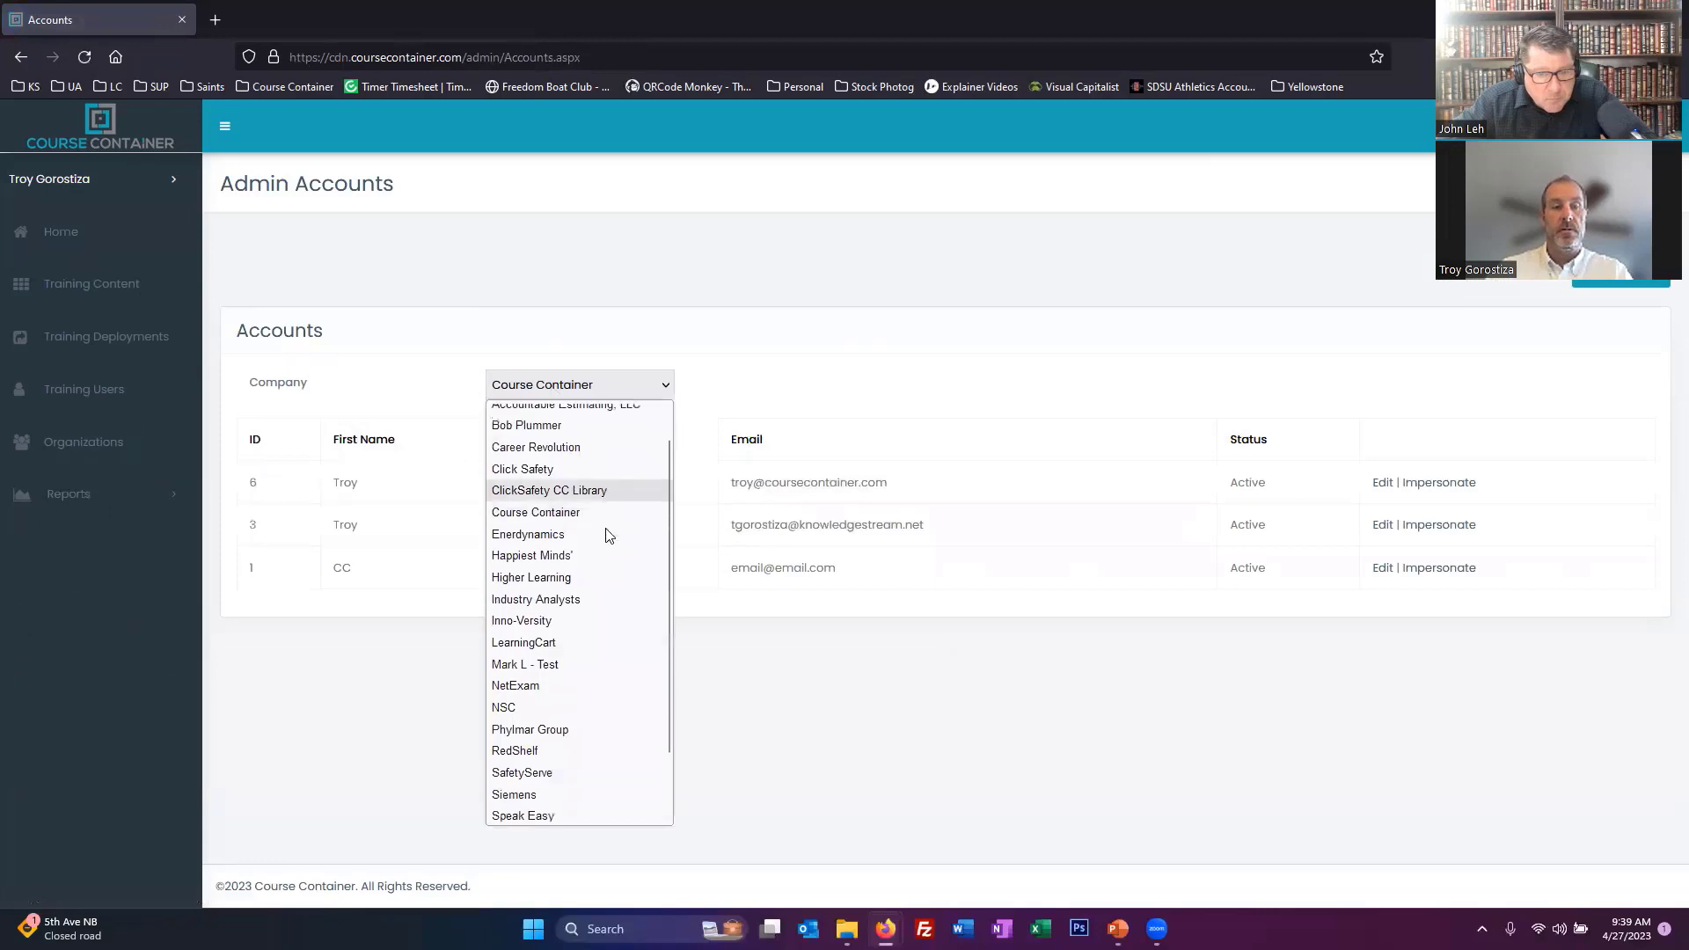
left_click(528, 709)
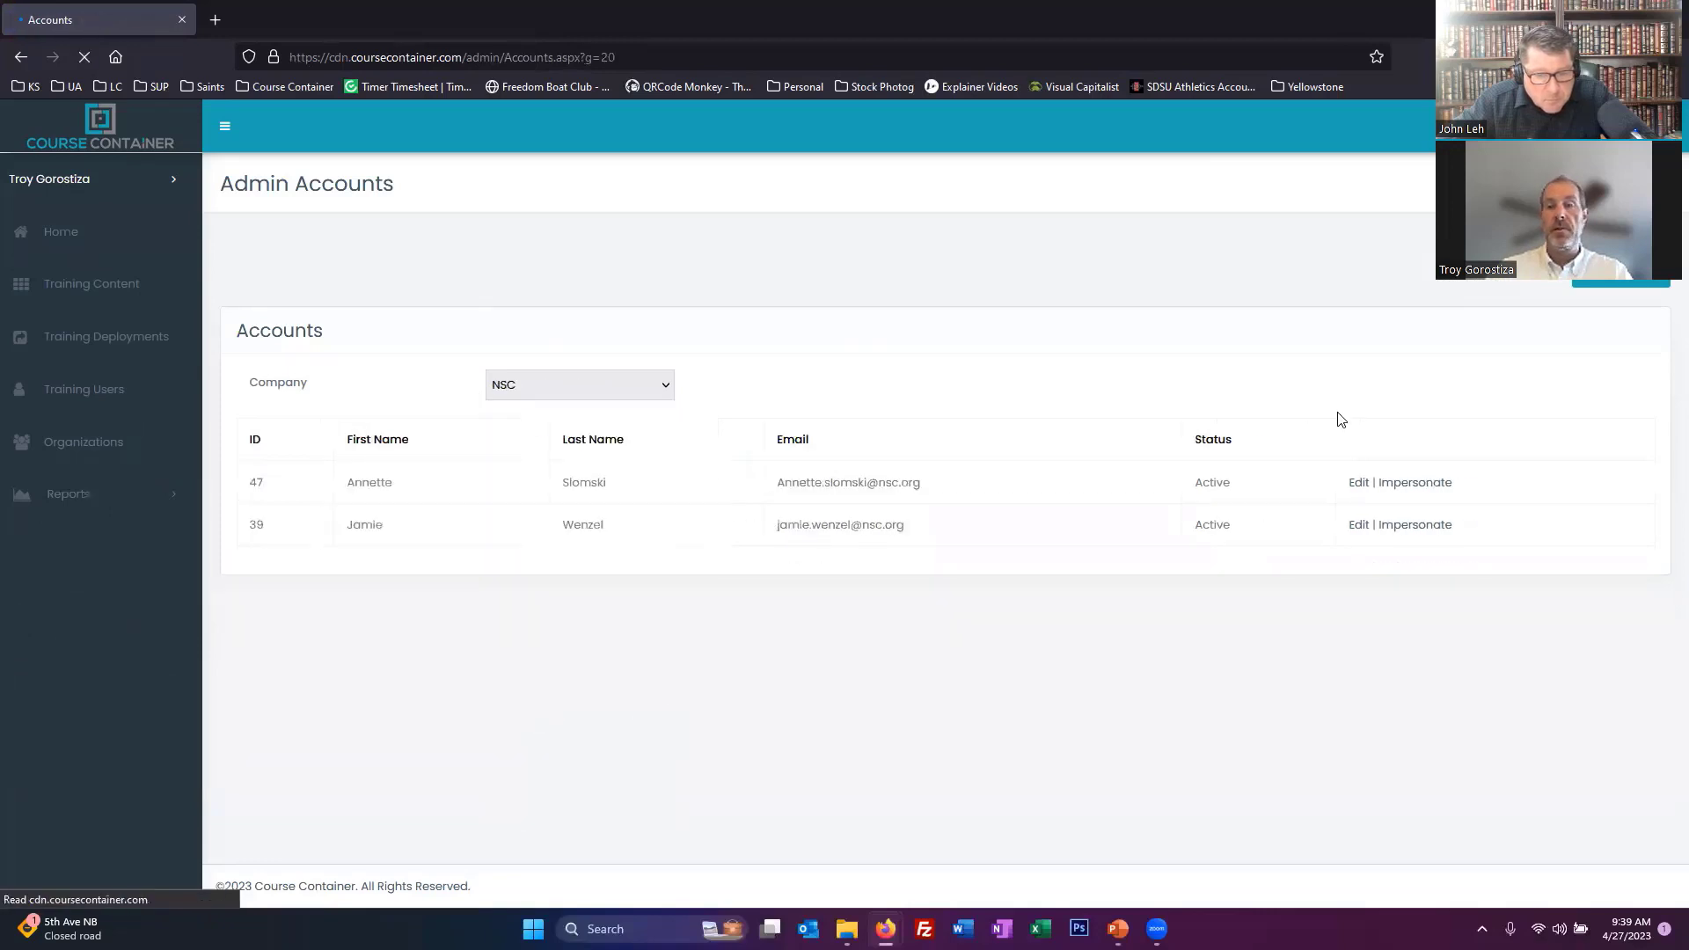
left_click(1397, 525)
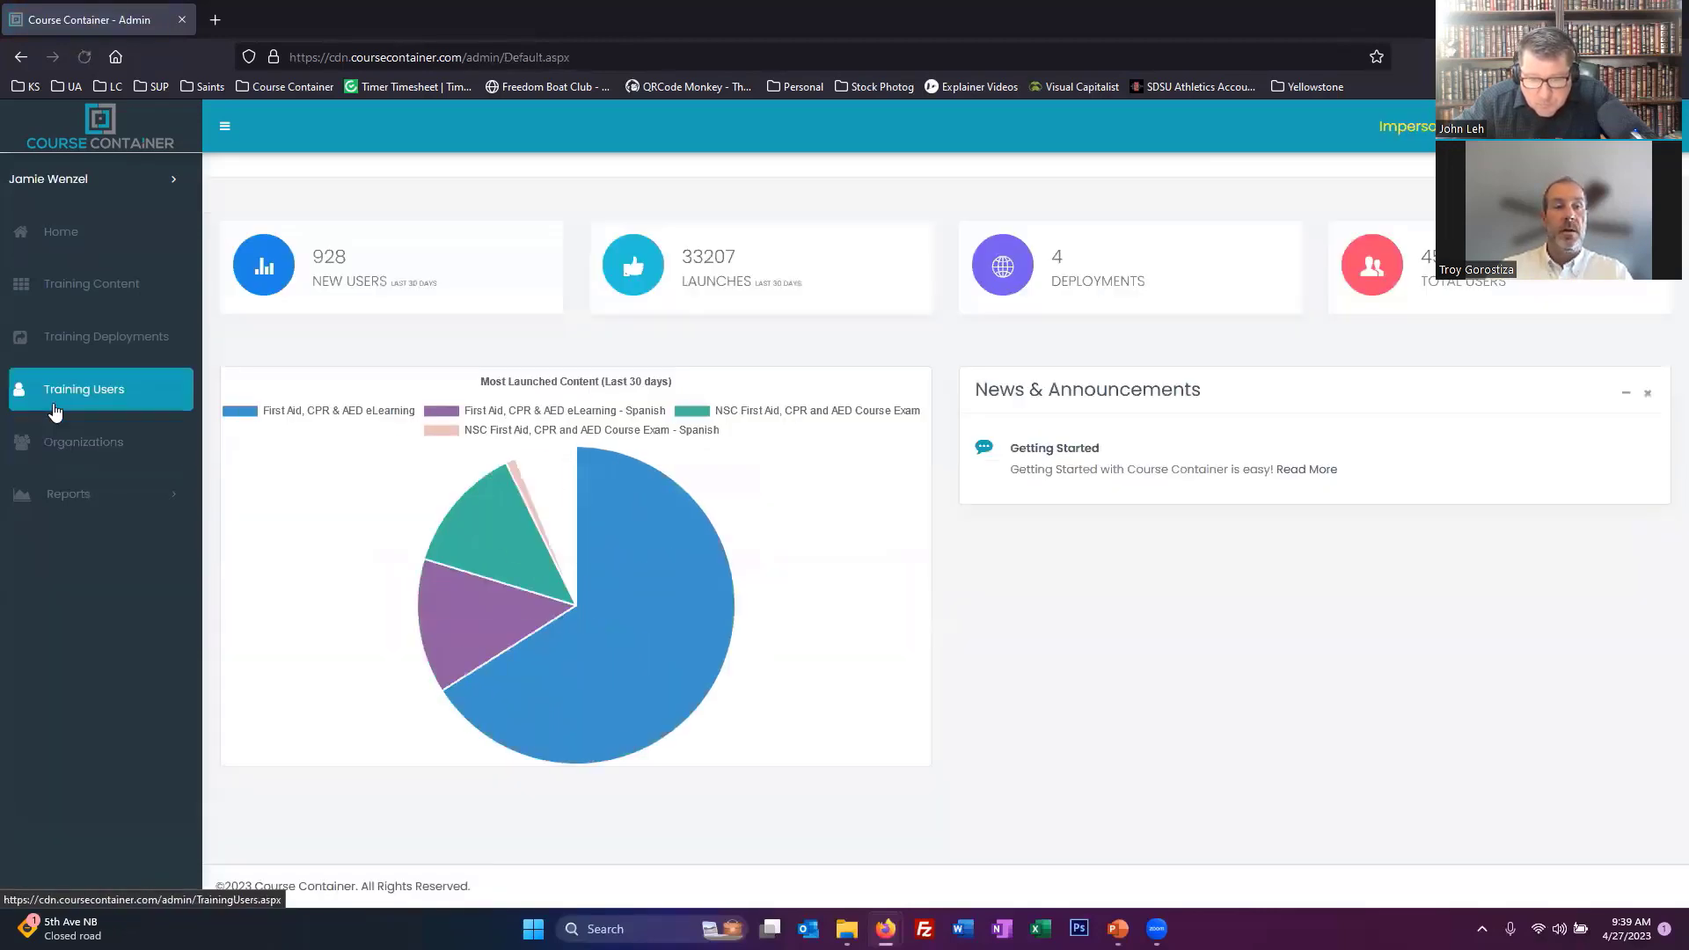
Open the Monthly Access report and set its period from 01/2023 to 03/2023
left_click(80, 506)
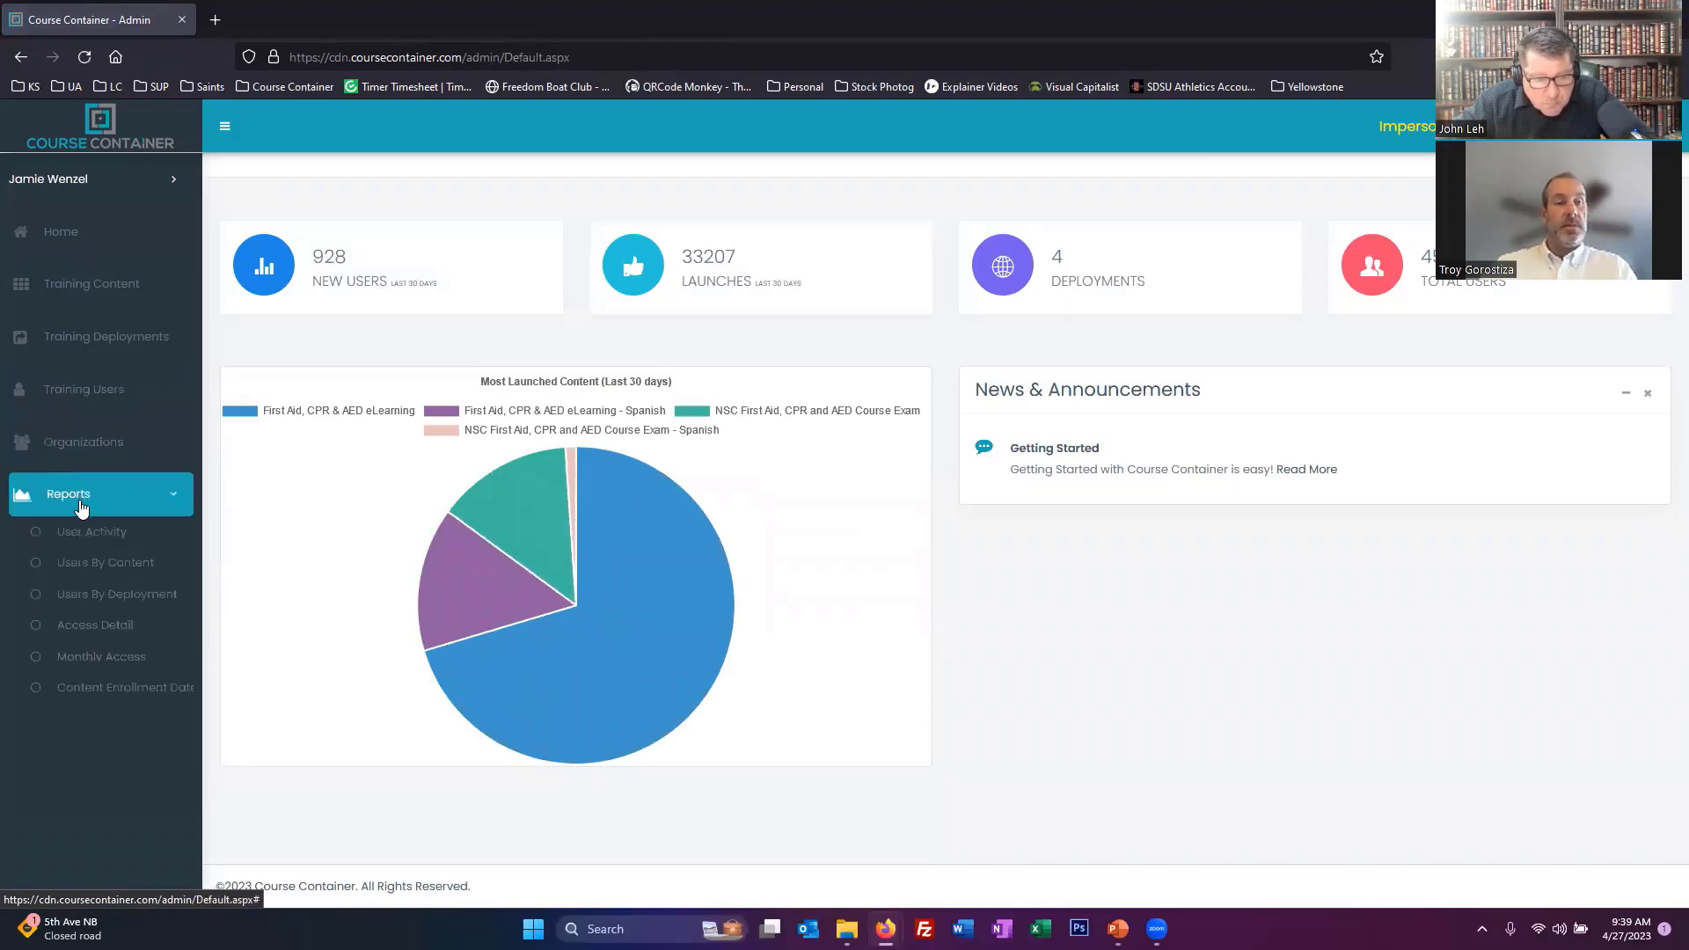
left_click(131, 663)
left_click(294, 394)
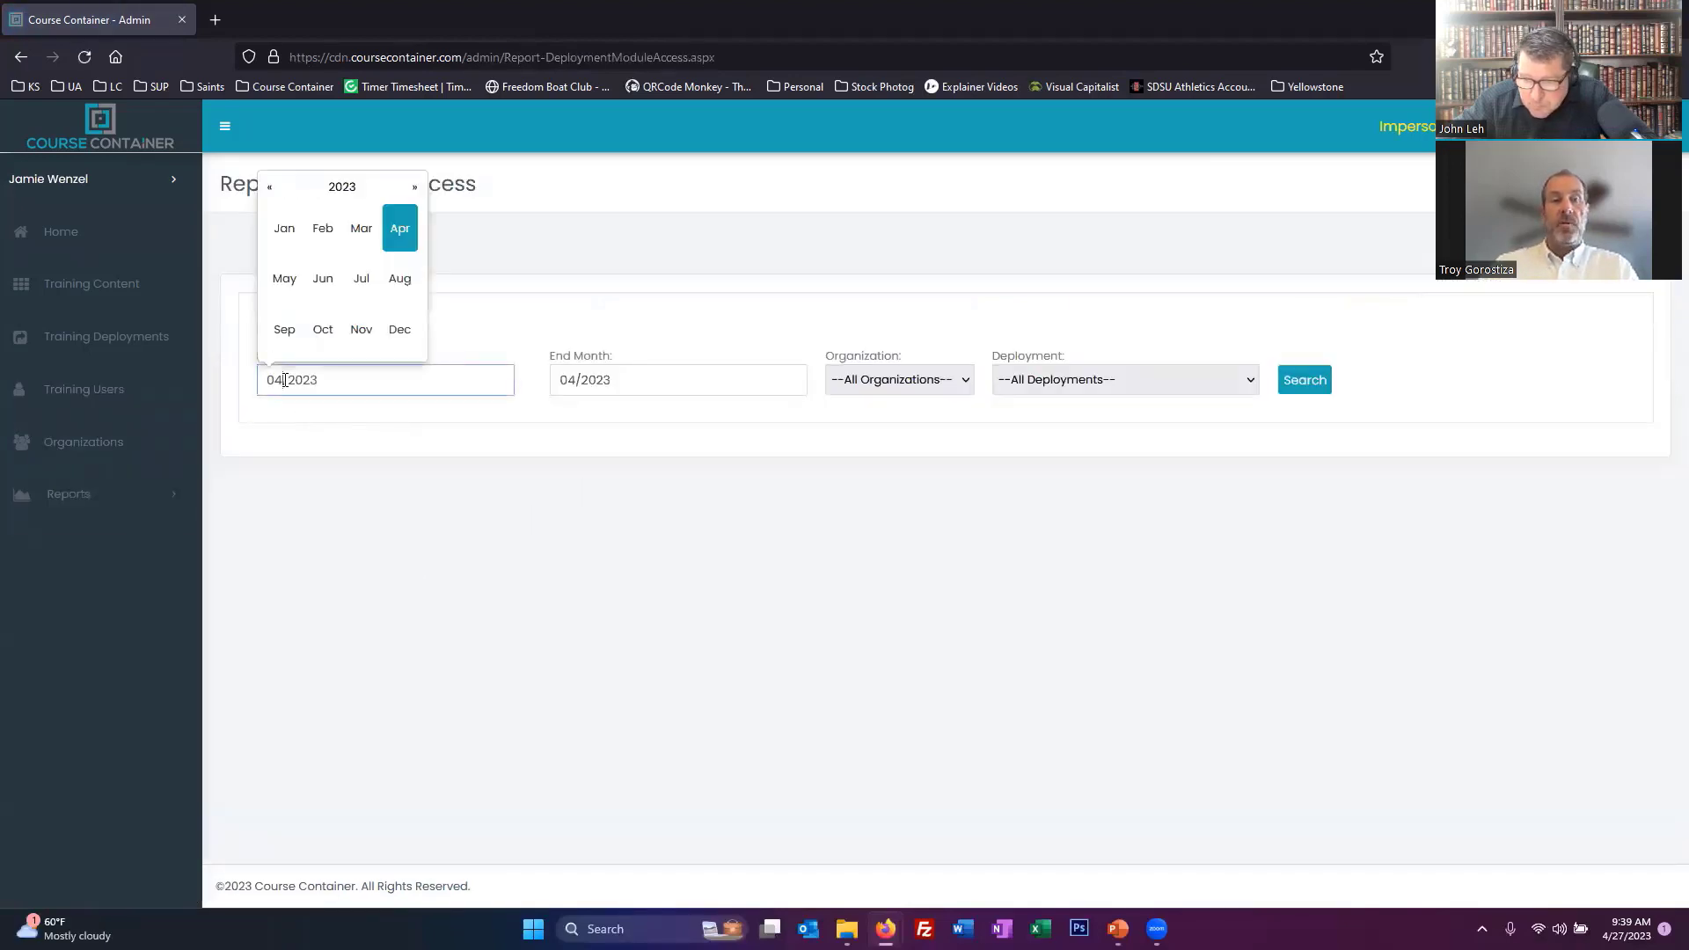
left_click(280, 228)
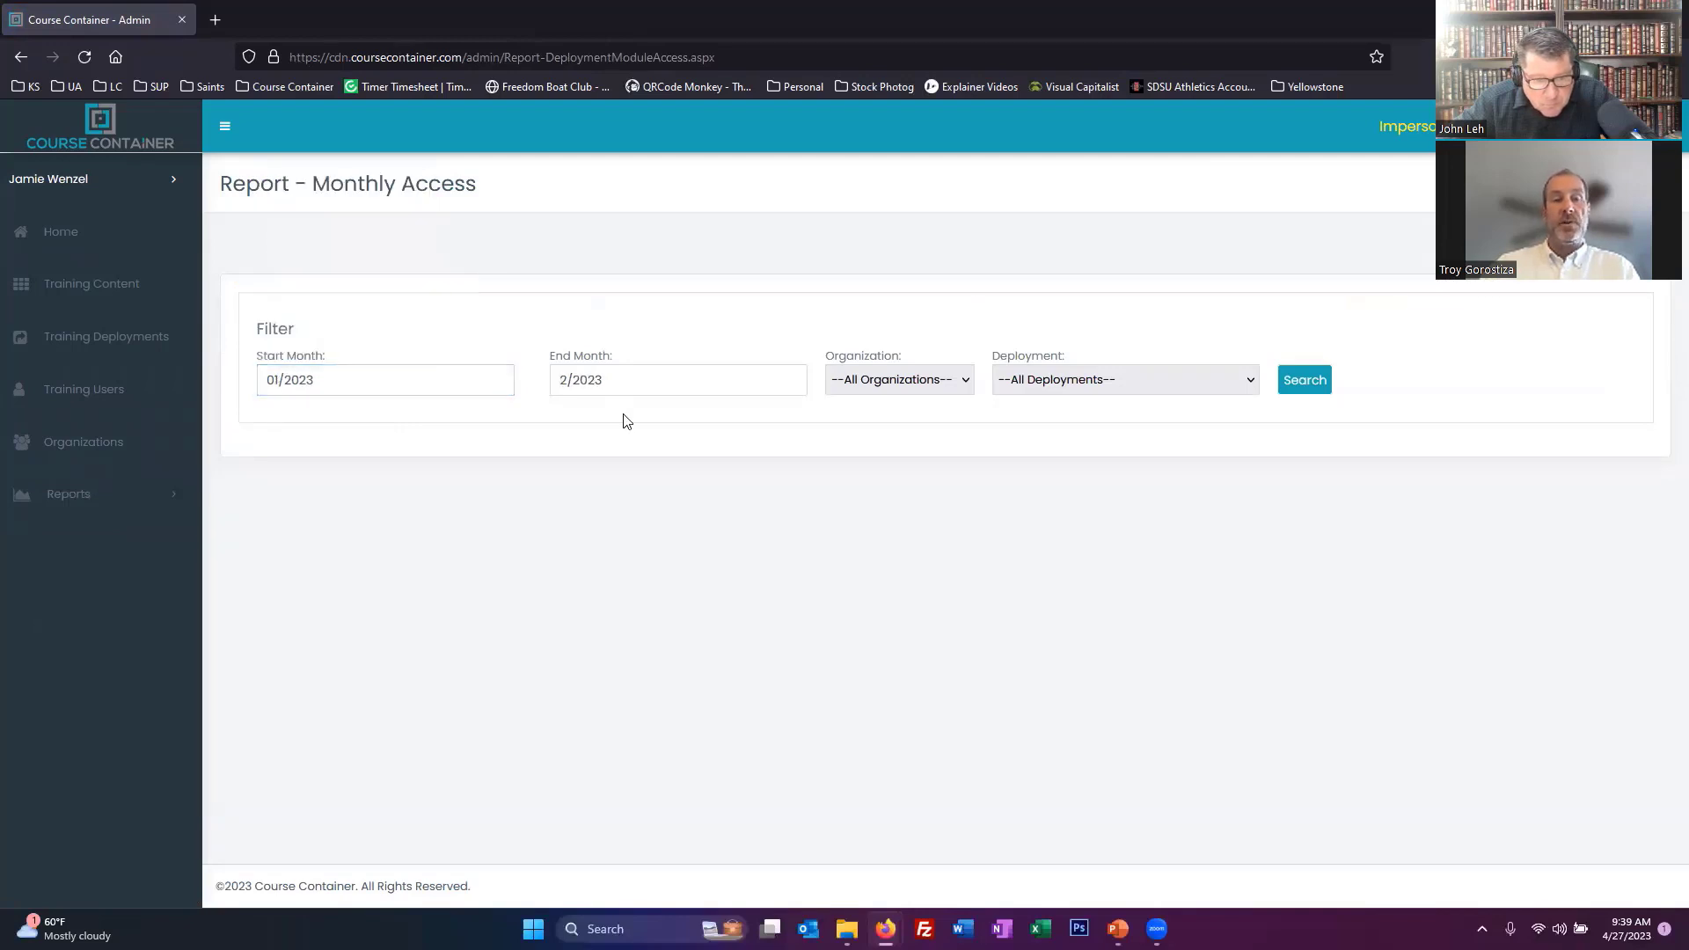
left_click(607, 380)
left_click(652, 230)
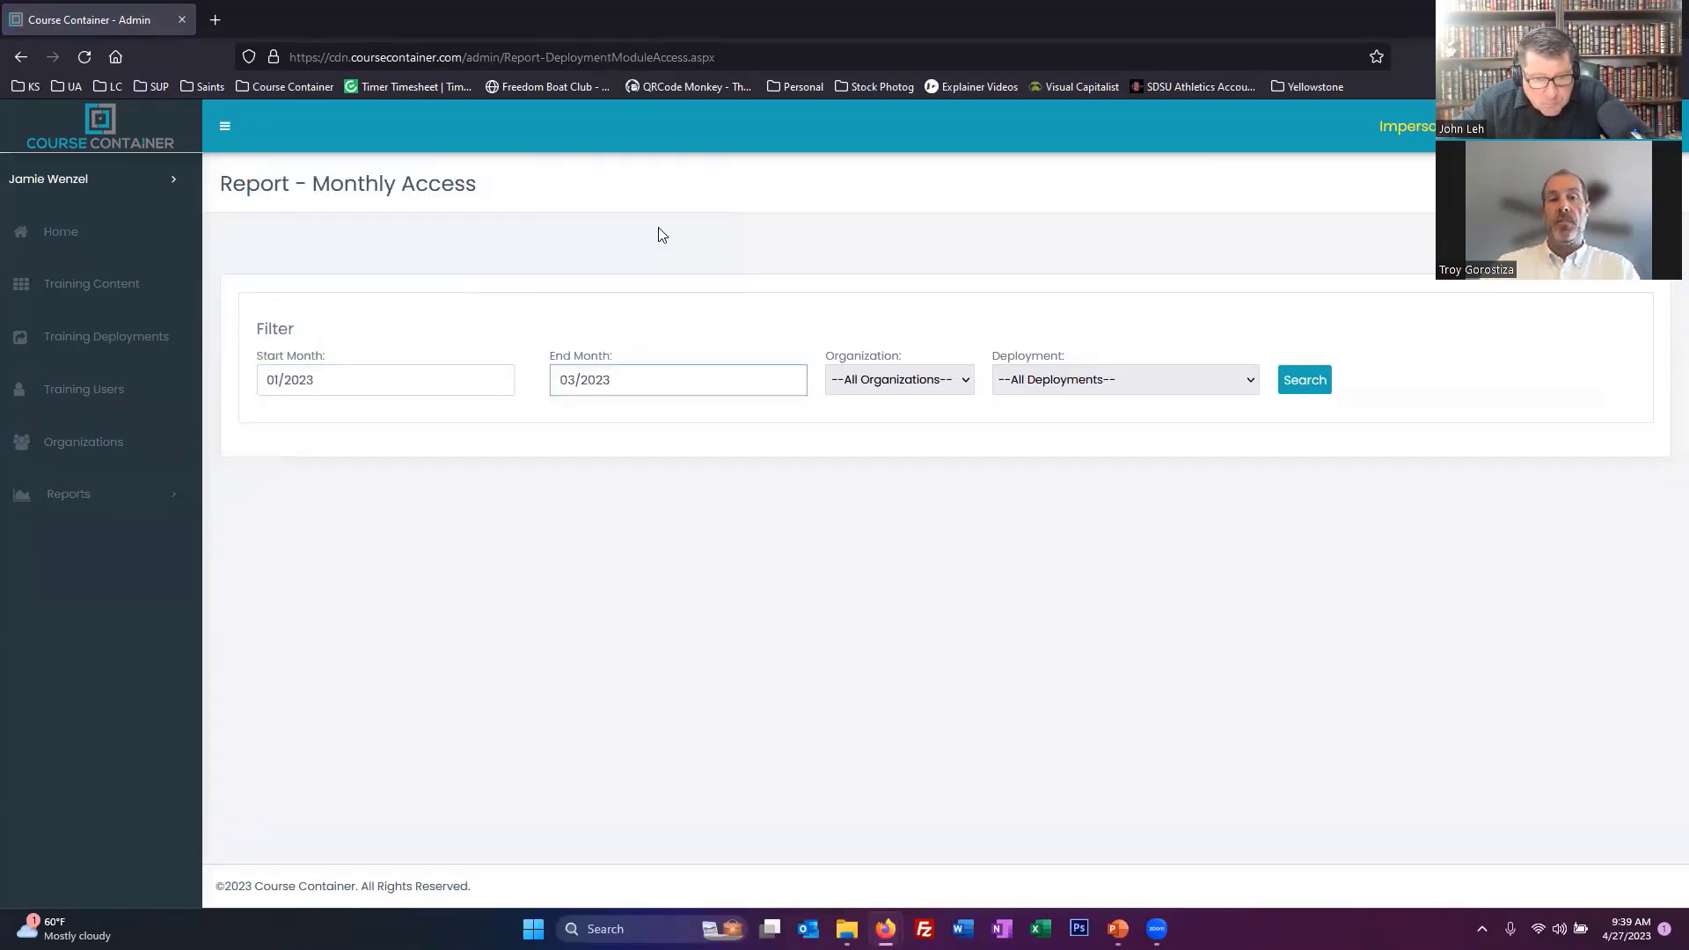
Run the report for organization ModivCare and deployment First Aid, CPR & AED eLearning - 8th Edition, and look through the results
left_click(889, 384)
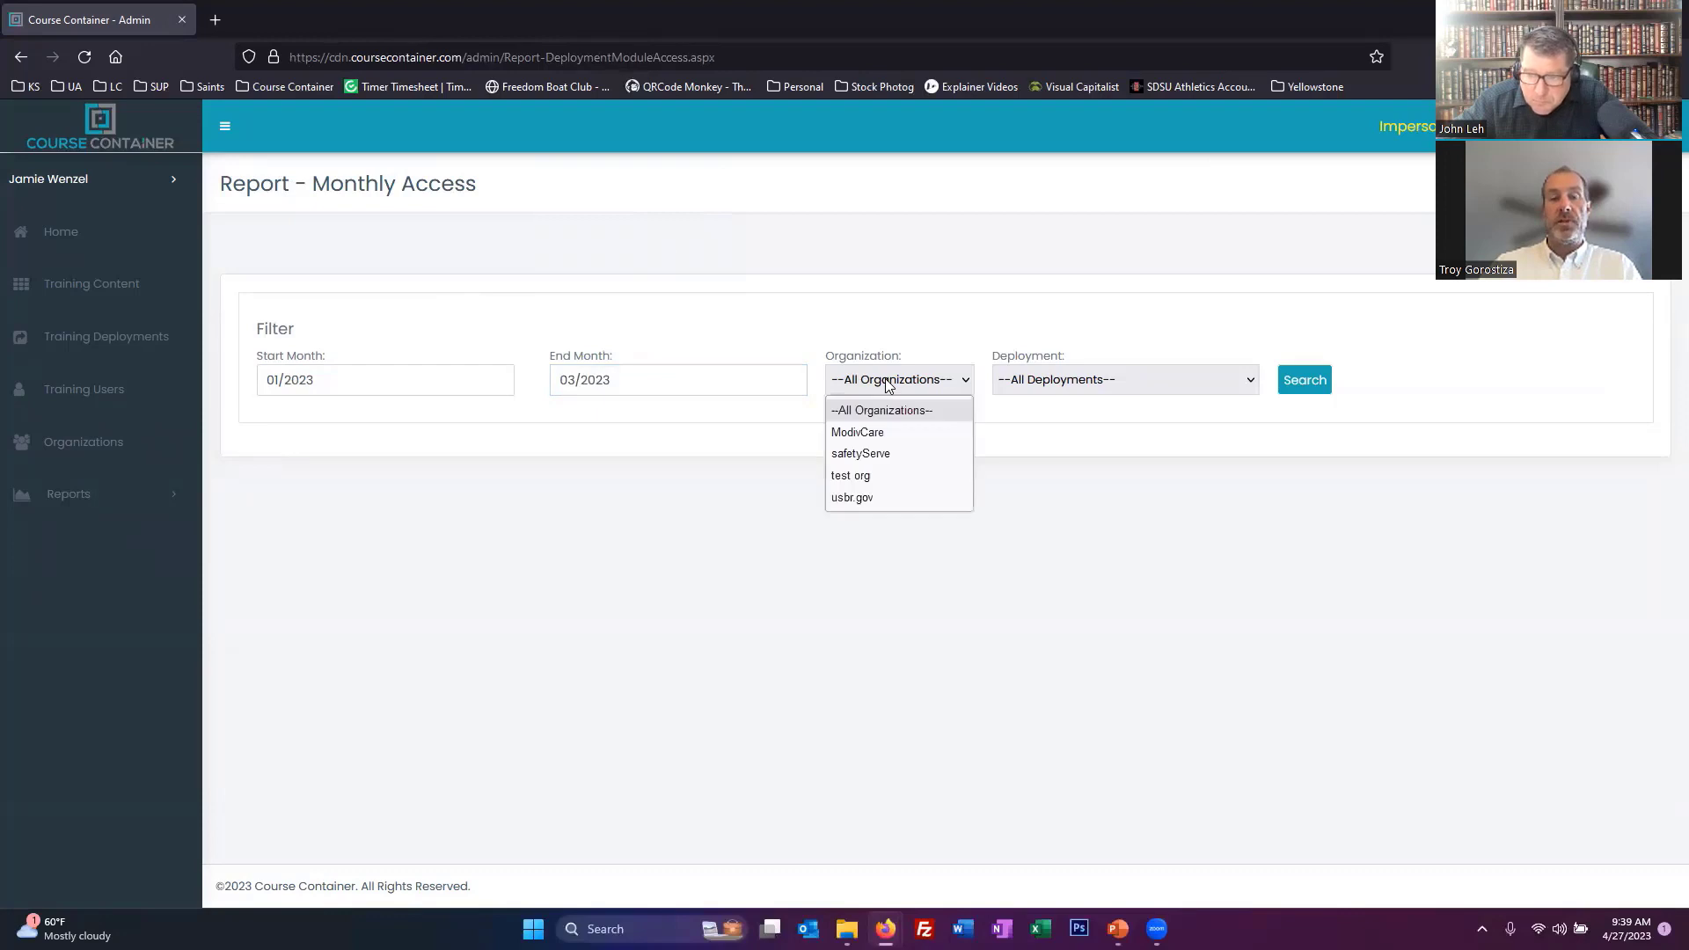
left_click(884, 429)
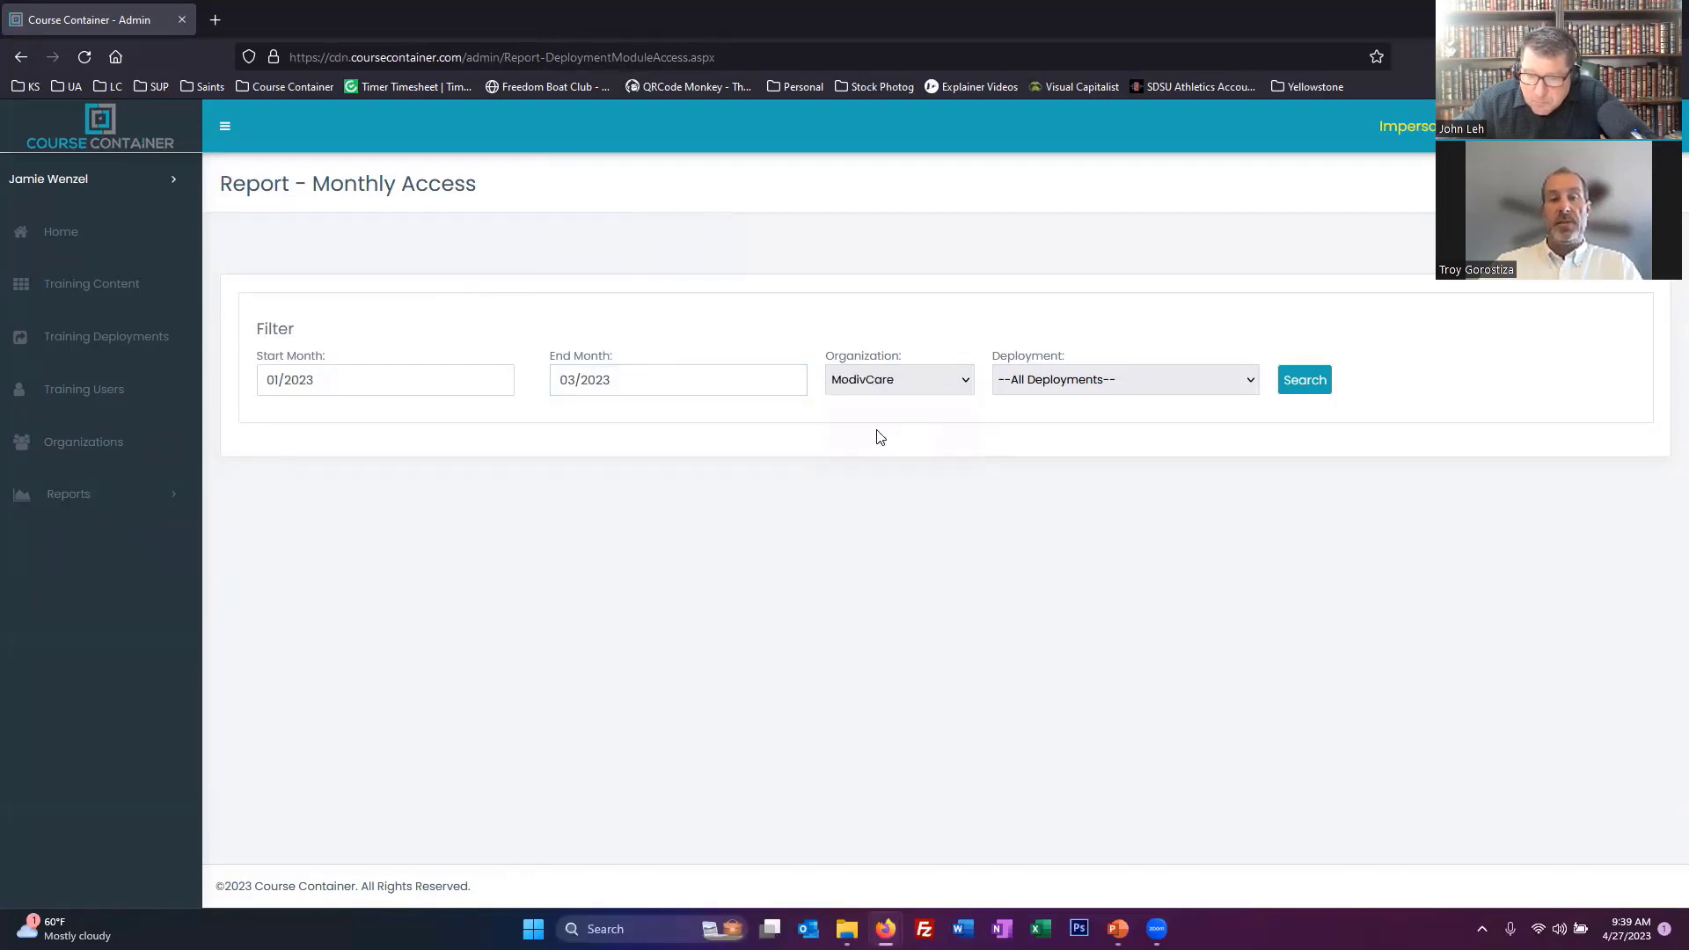
left_click(1063, 383)
left_click(1054, 435)
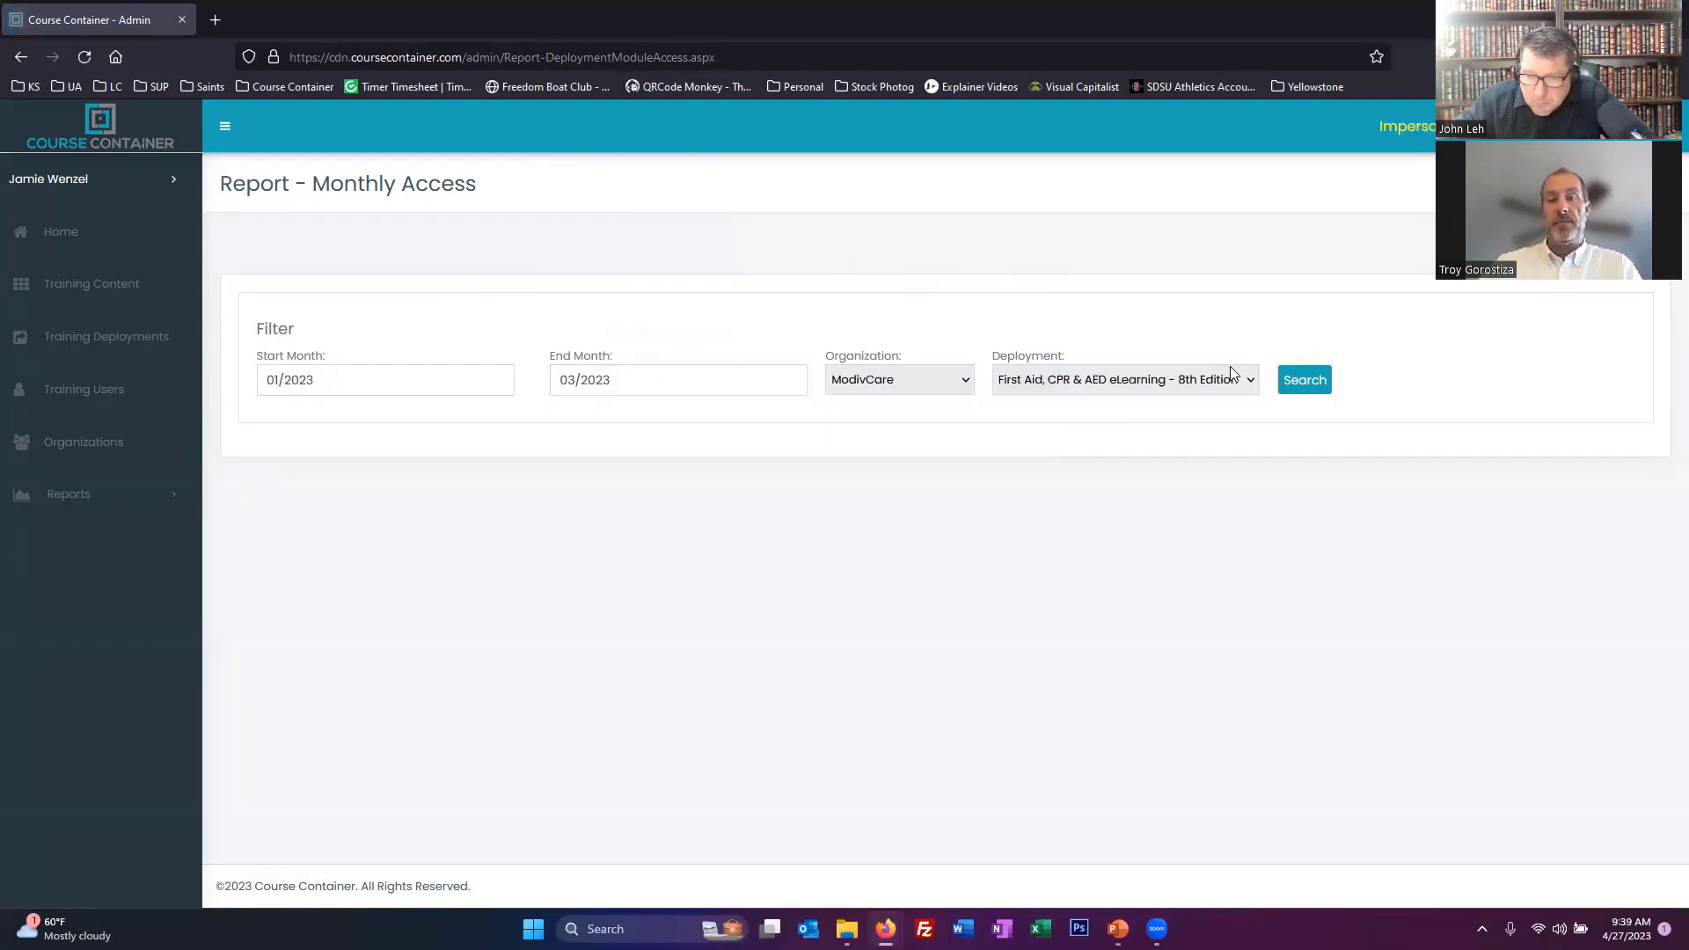
left_click(1304, 387)
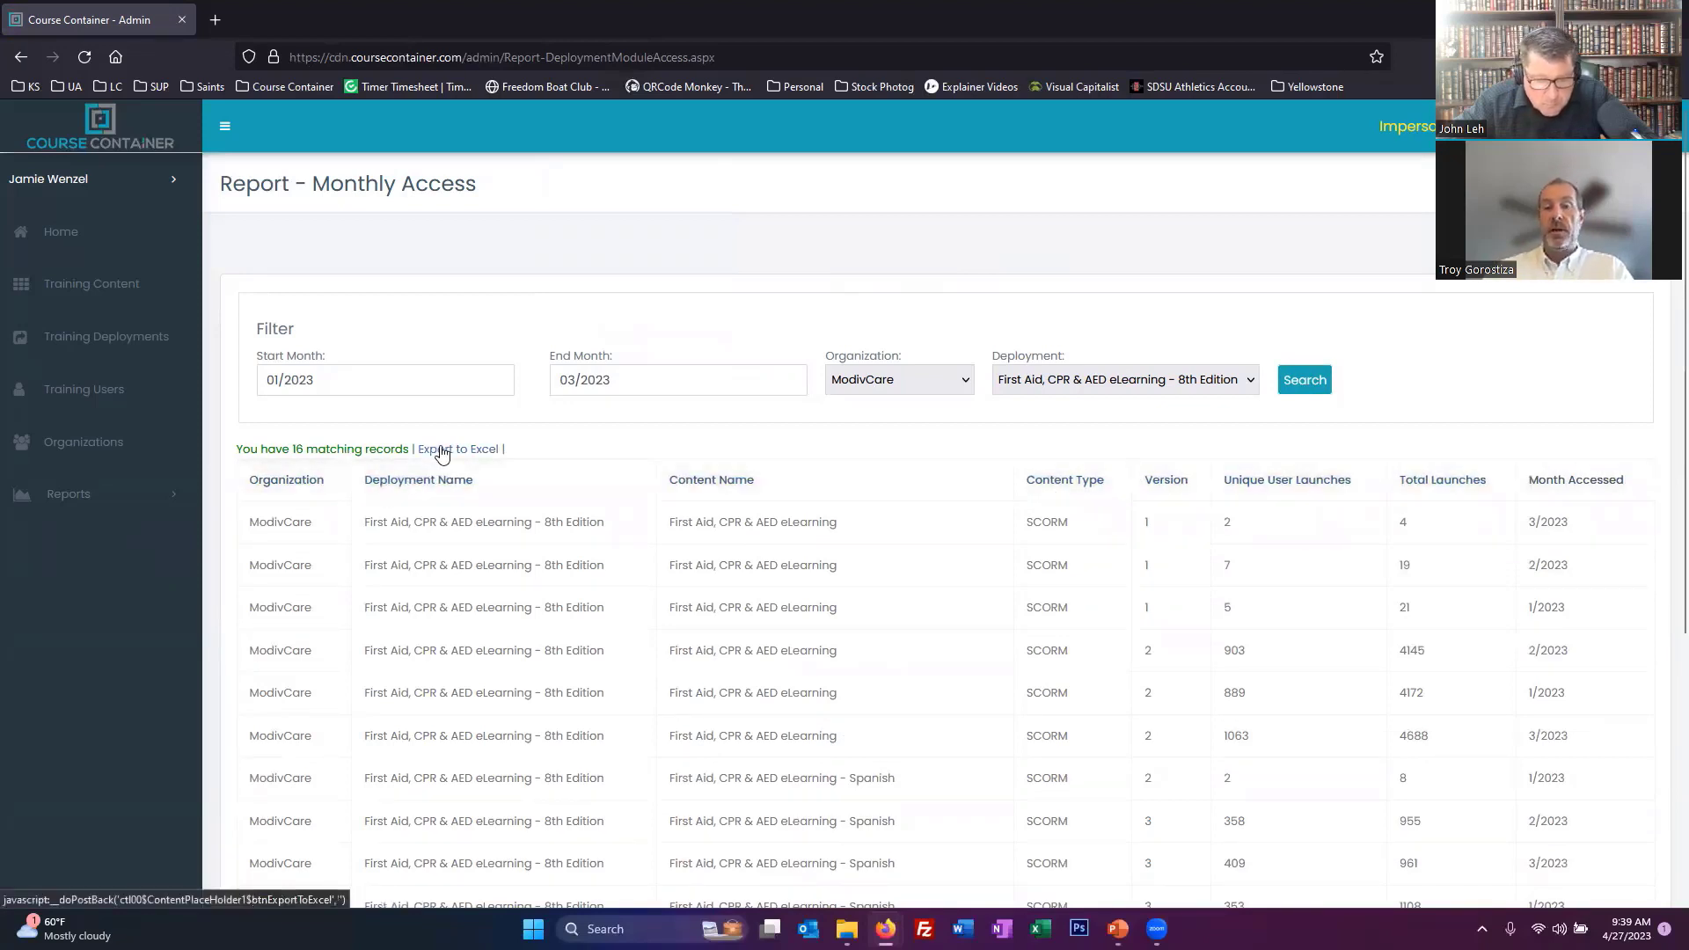
scroll(443, 454, "down", 1)
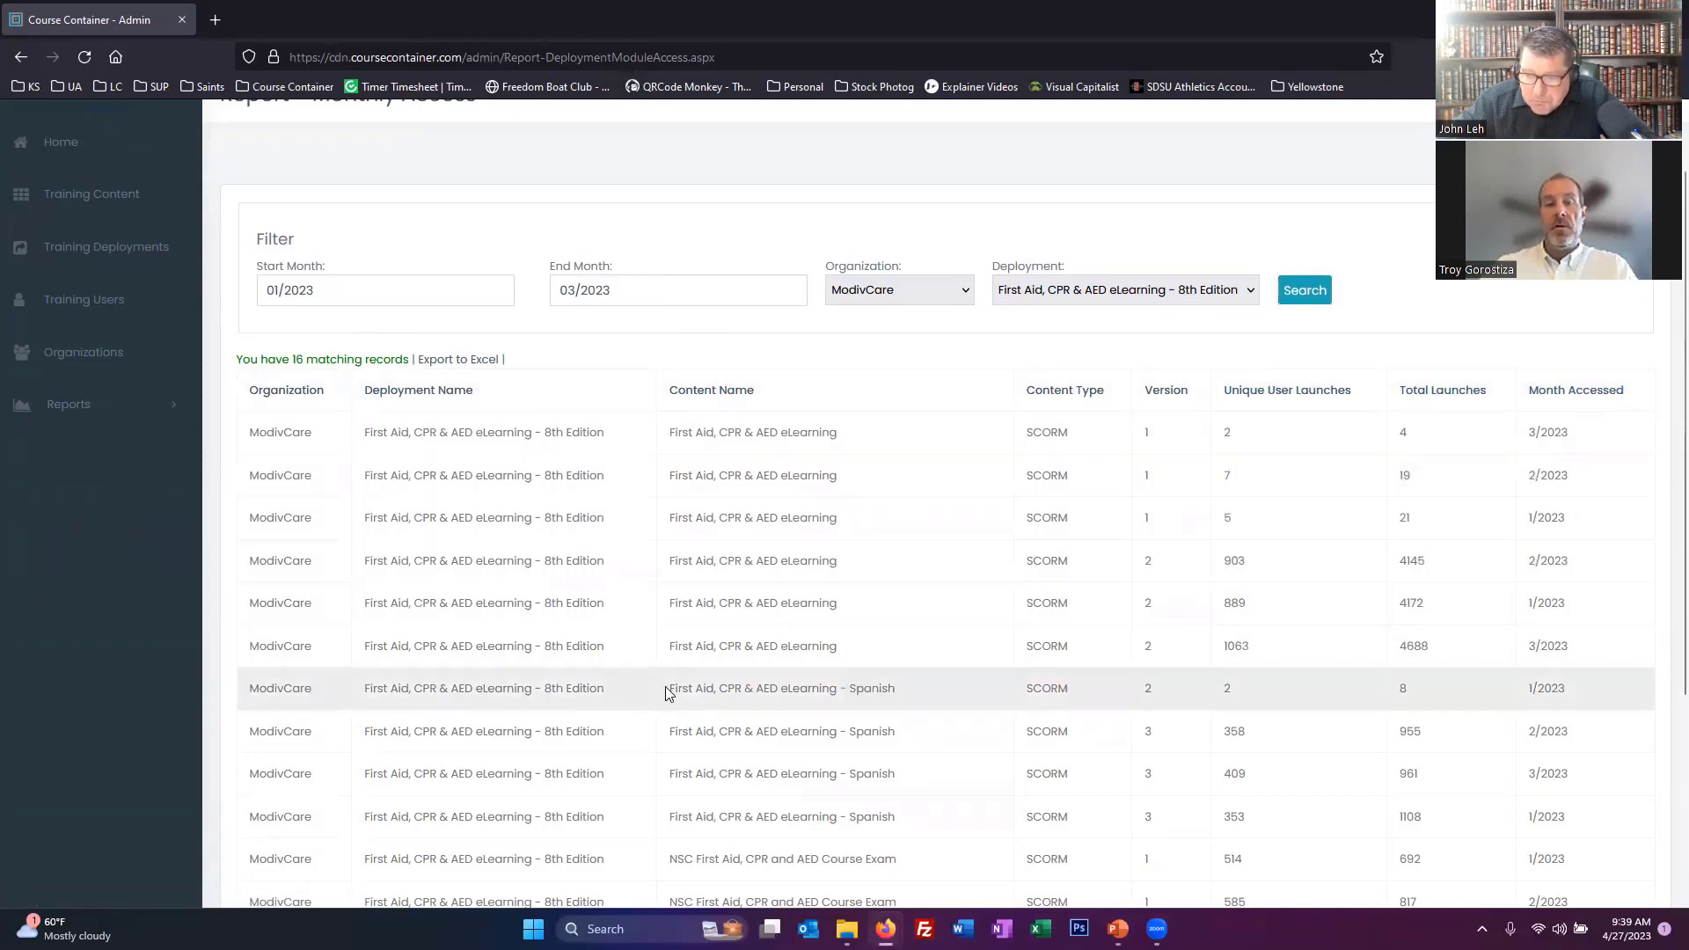
scroll(667, 690, "down", 1)
scroll(660, 663, "up", 1)
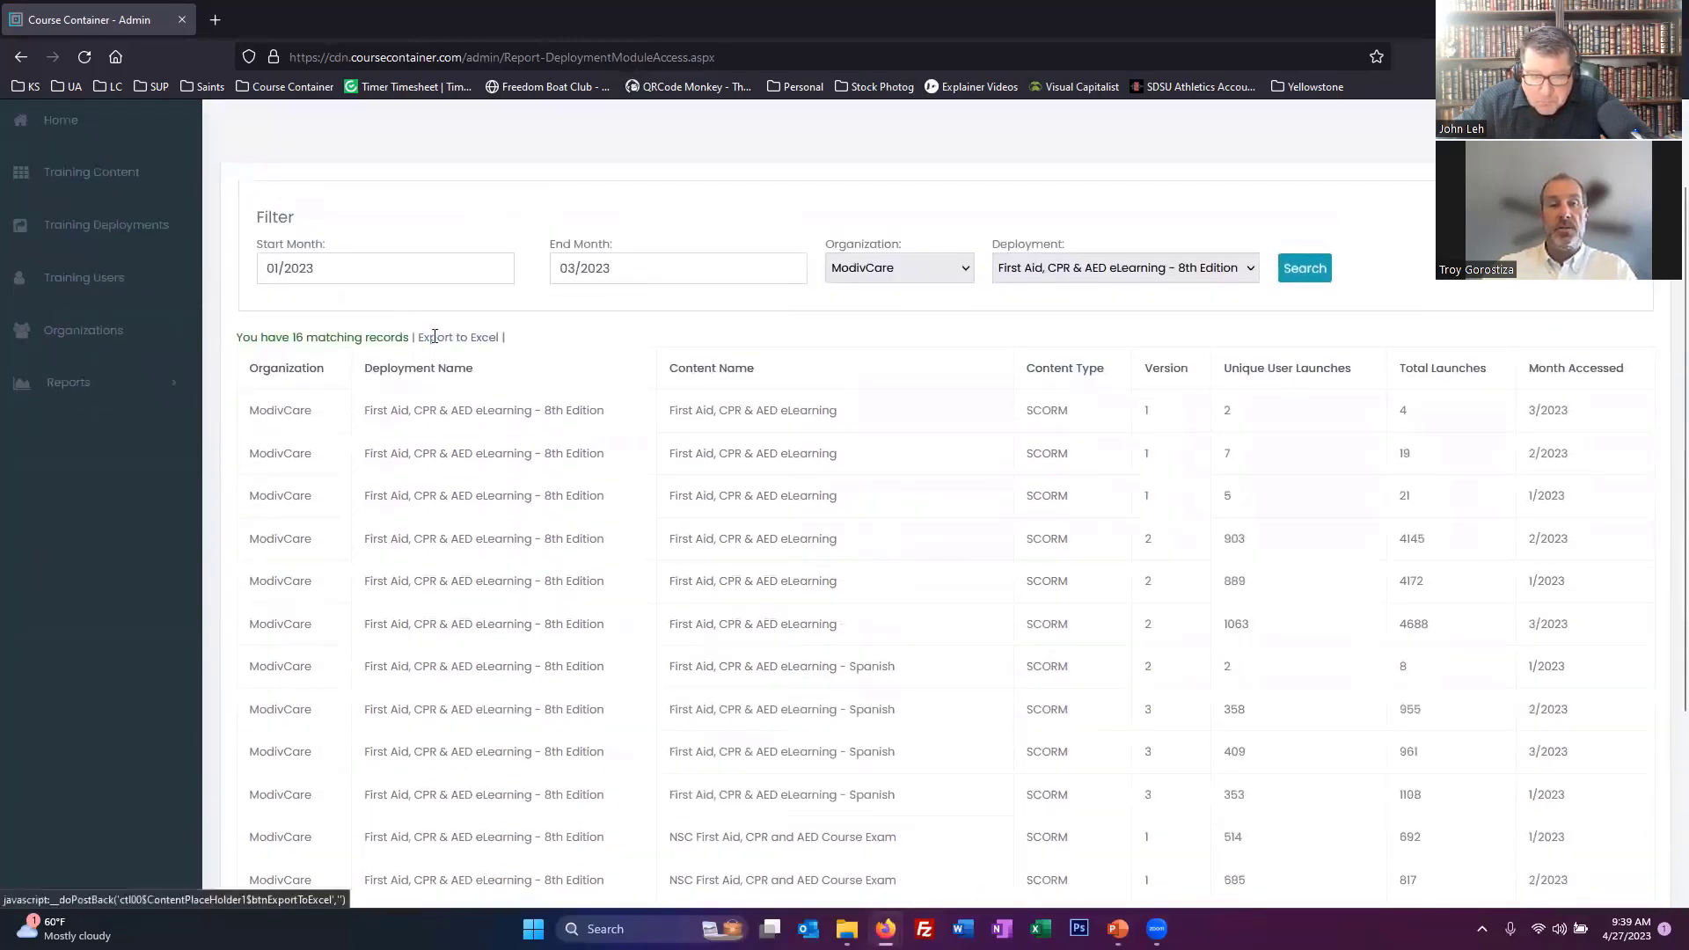
Switch to the Reports folder and open NSC_MonthlyAccess_10-01-2022_12-01-2022.xlsx in Excel
key("alt+Tab")
key("alt+Tab")
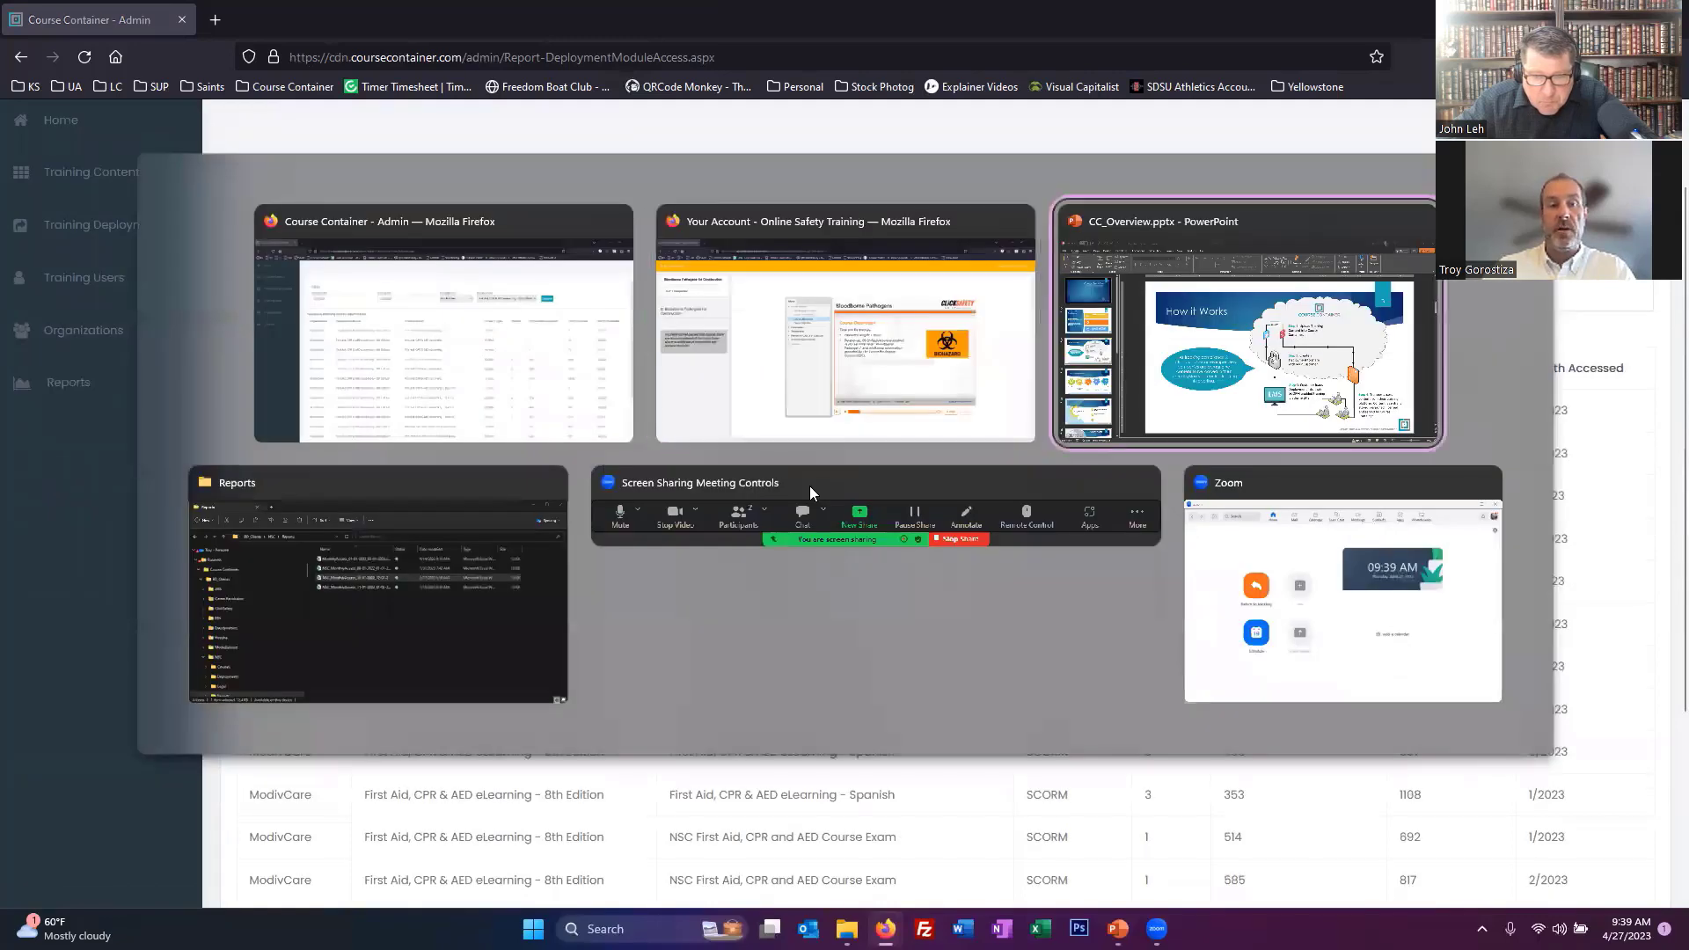
key("alt+Tab")
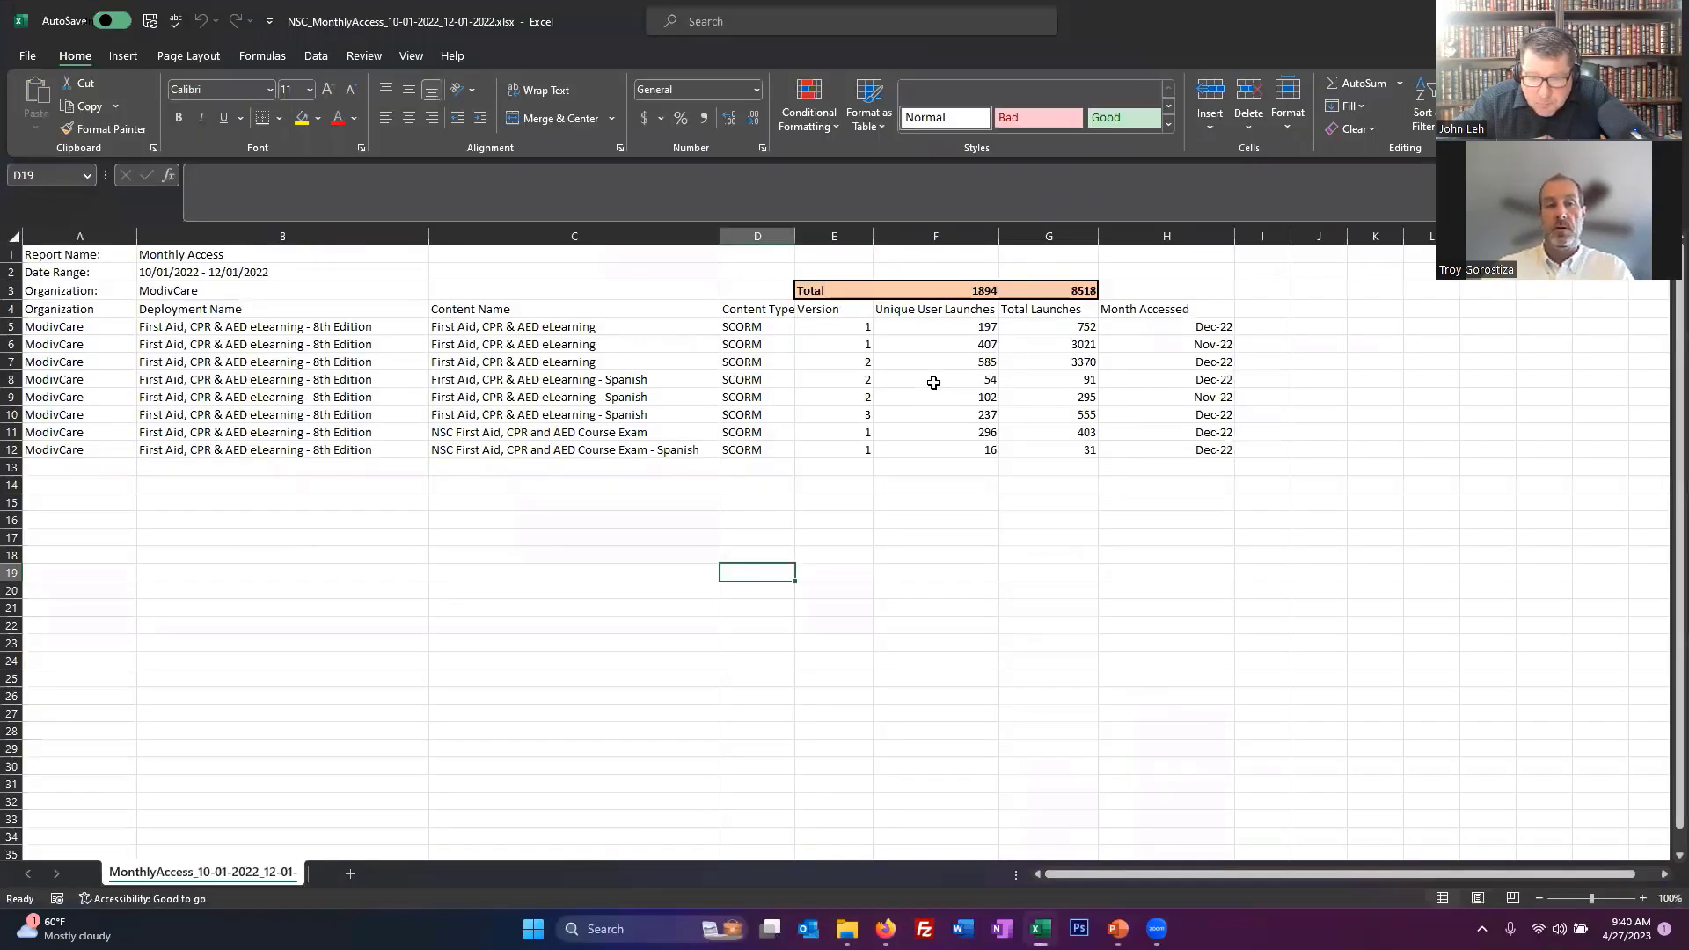
Examine the spreadsheet's date range, organization and deployment header, and the total formulas for unique user launches and total launches
left_click(615, 675)
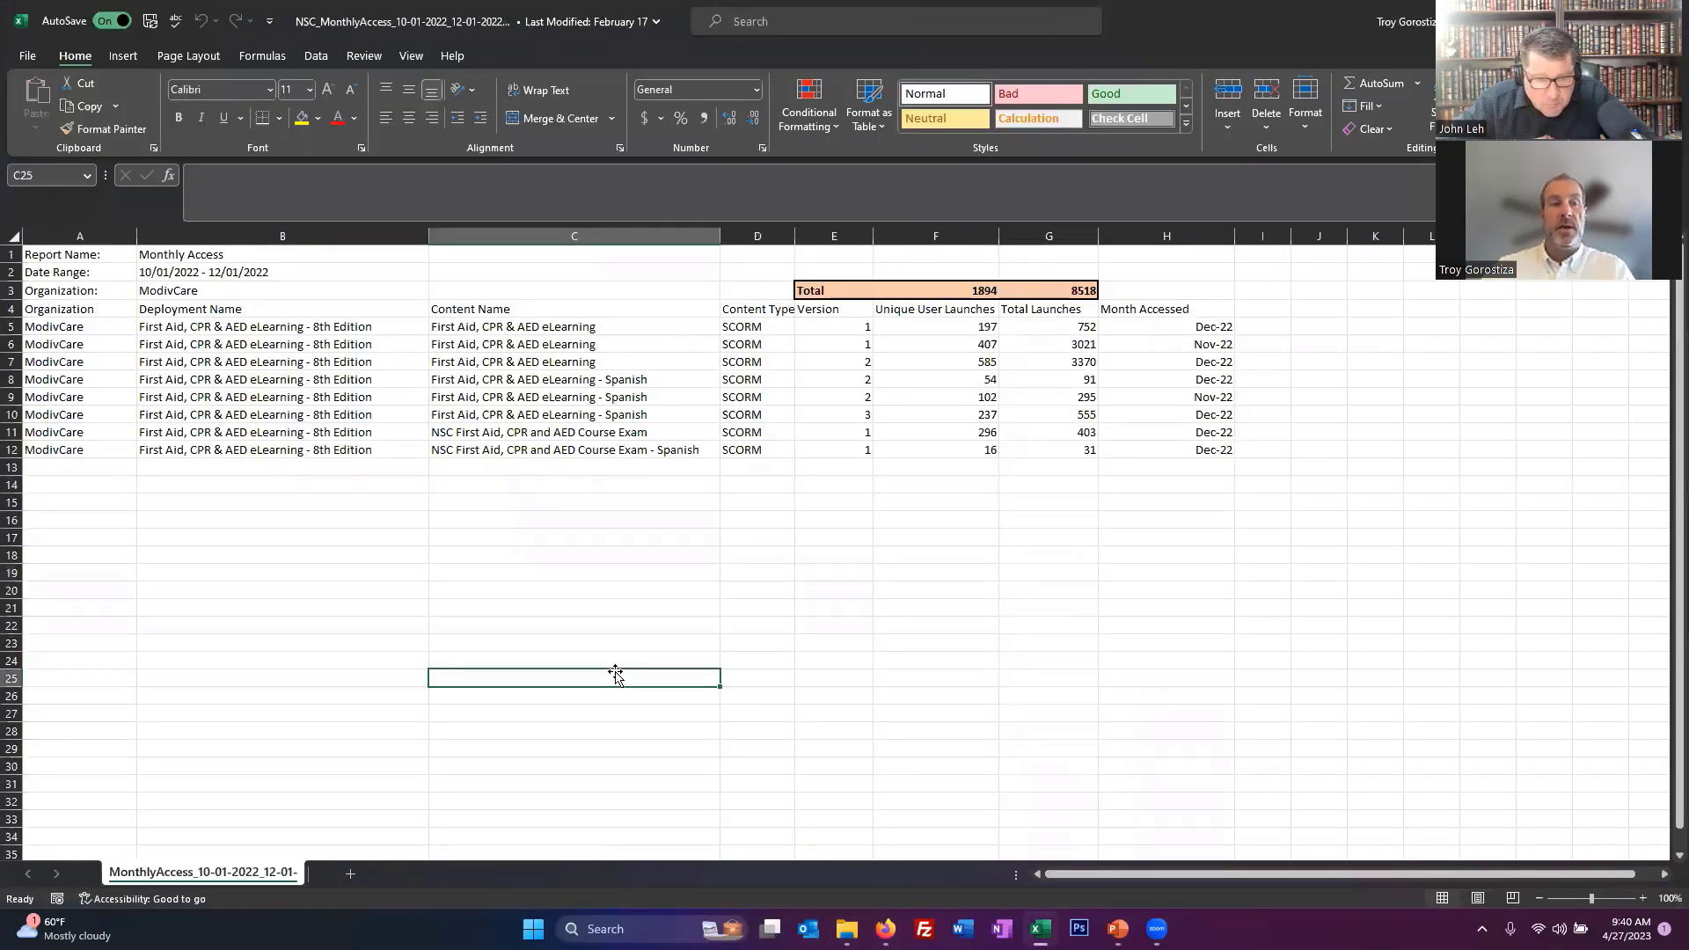
left_click(142, 271)
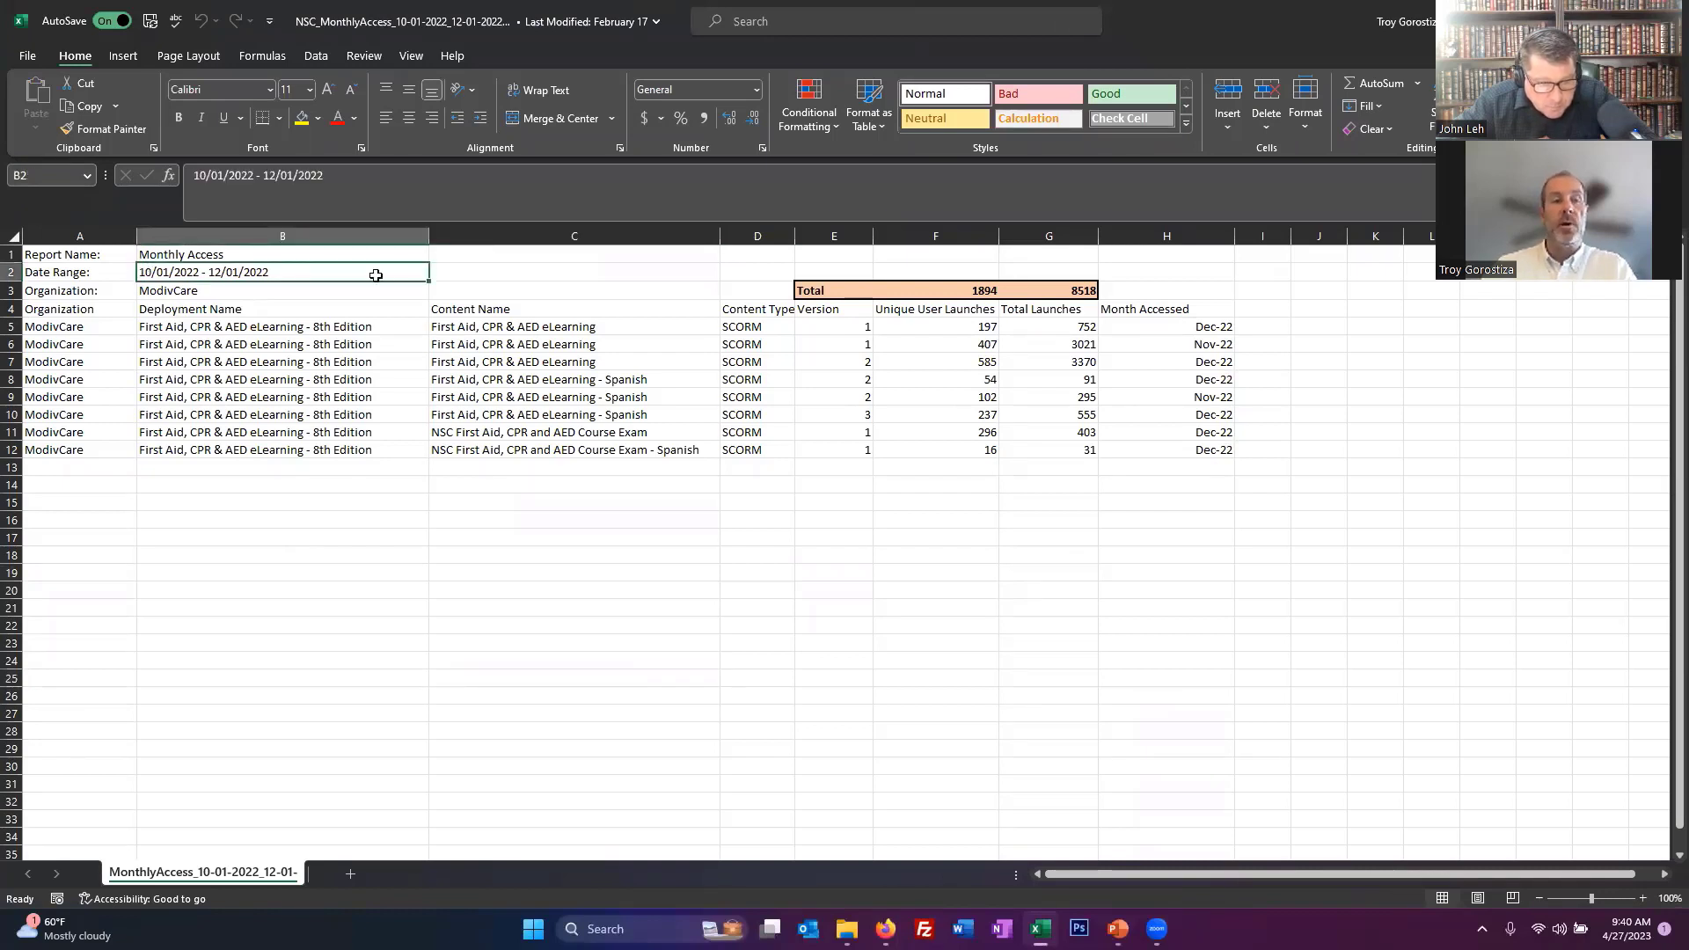
left_click(181, 292)
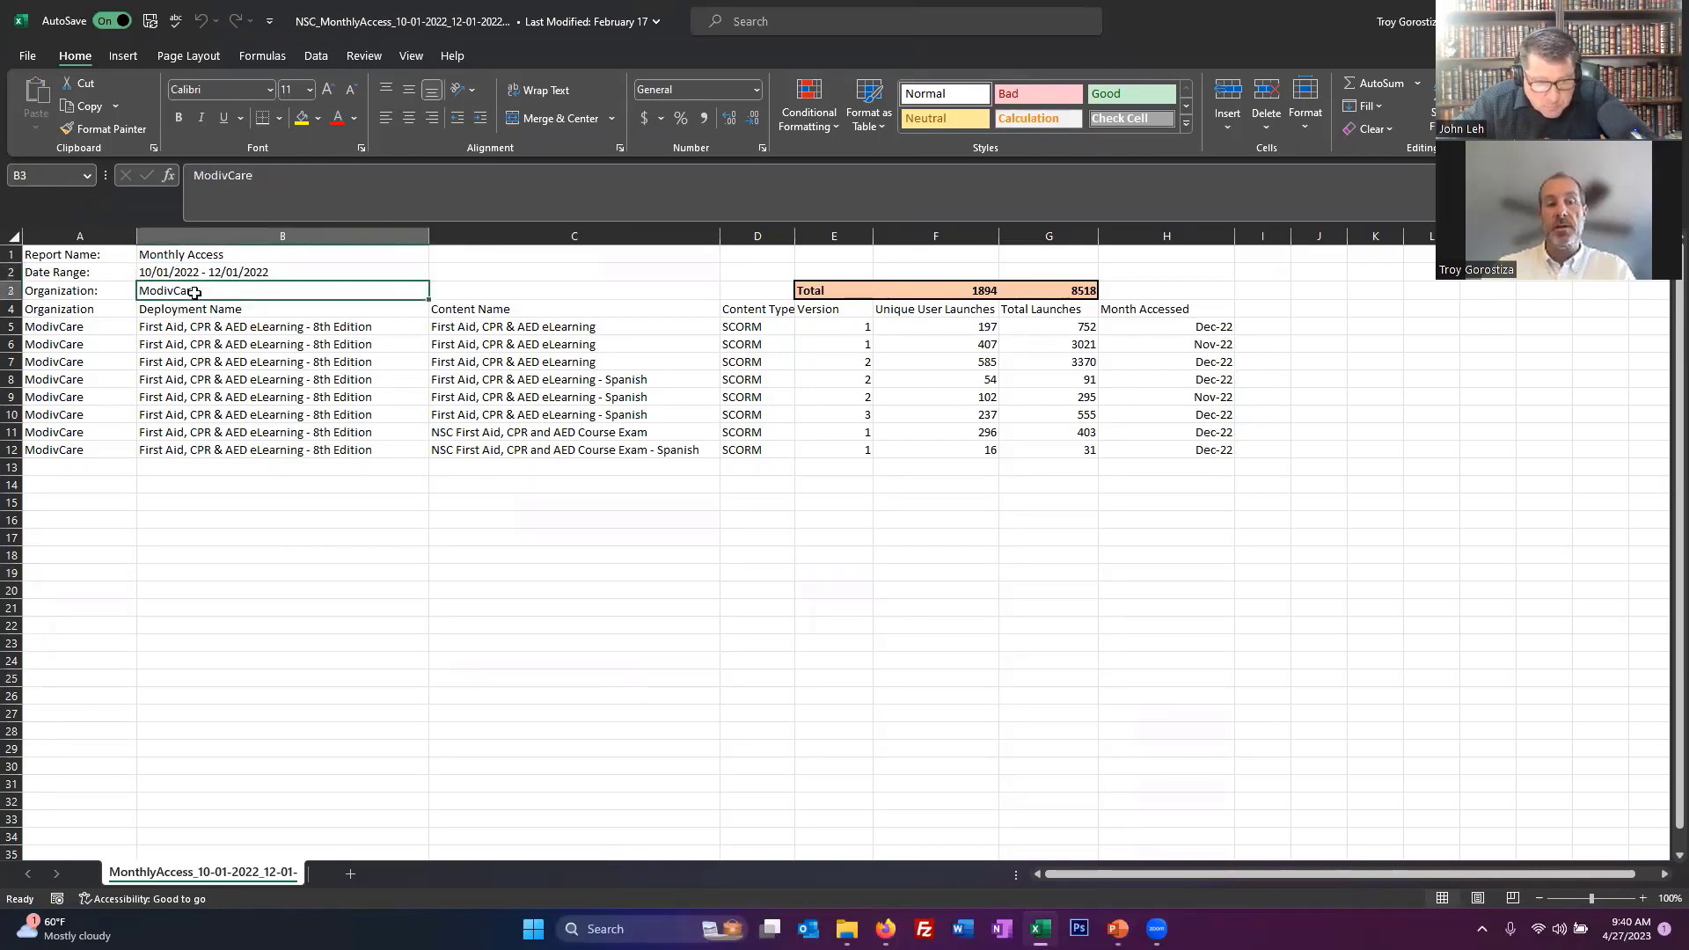
left_click(194, 307)
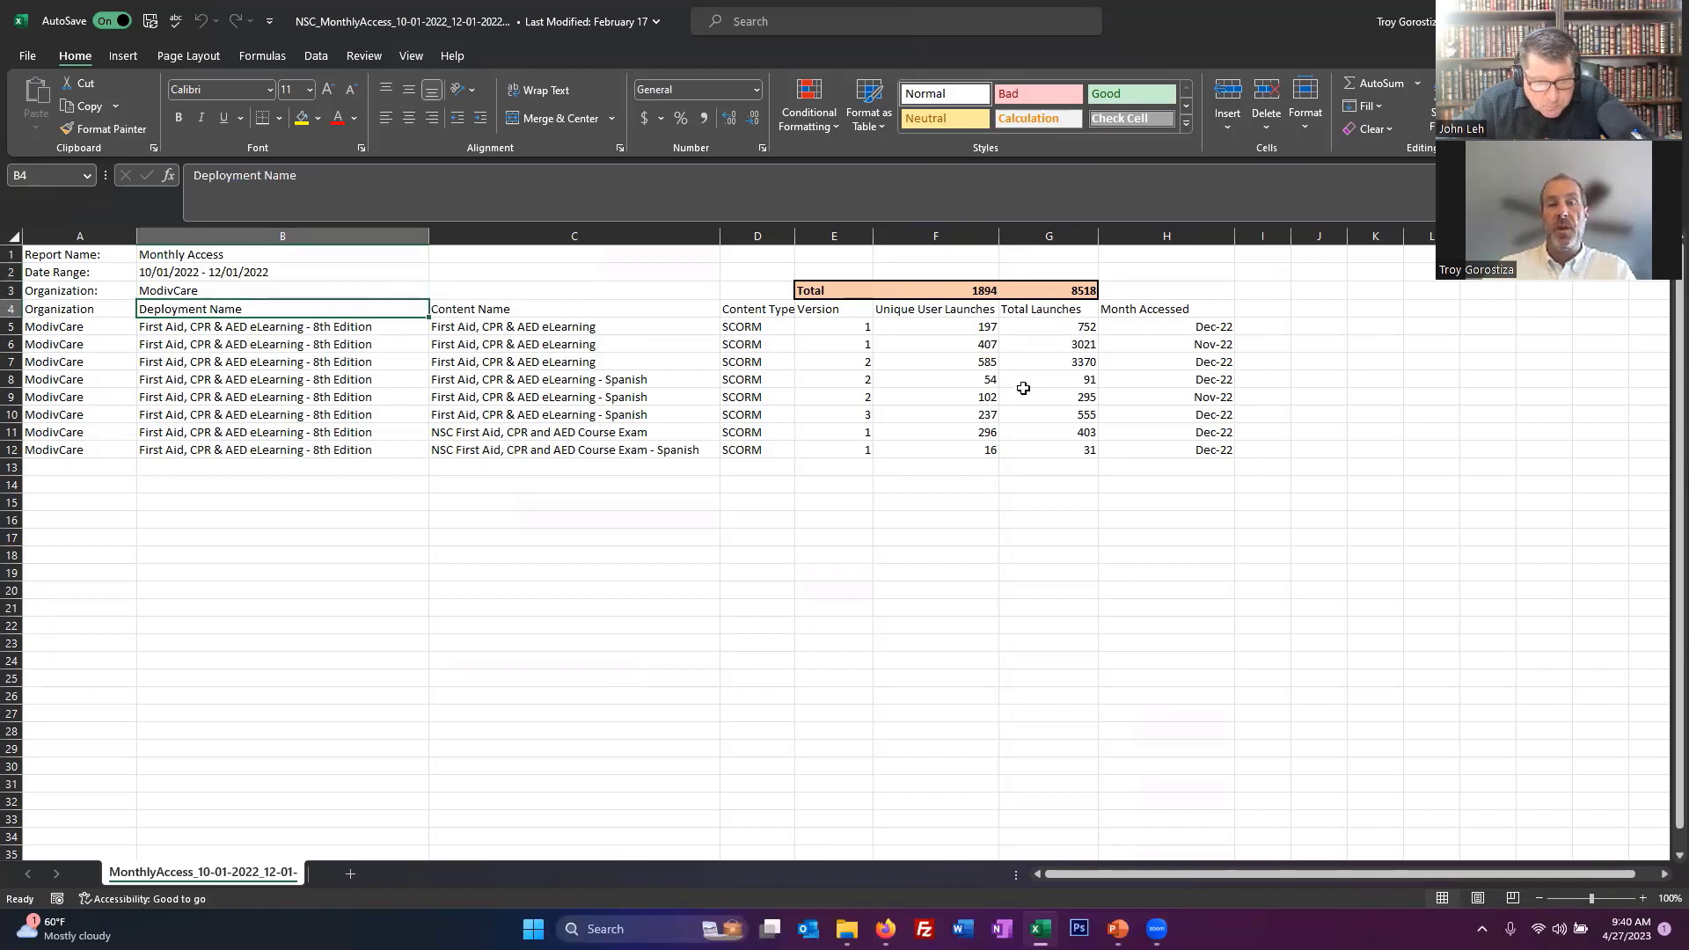
left_click(1046, 590)
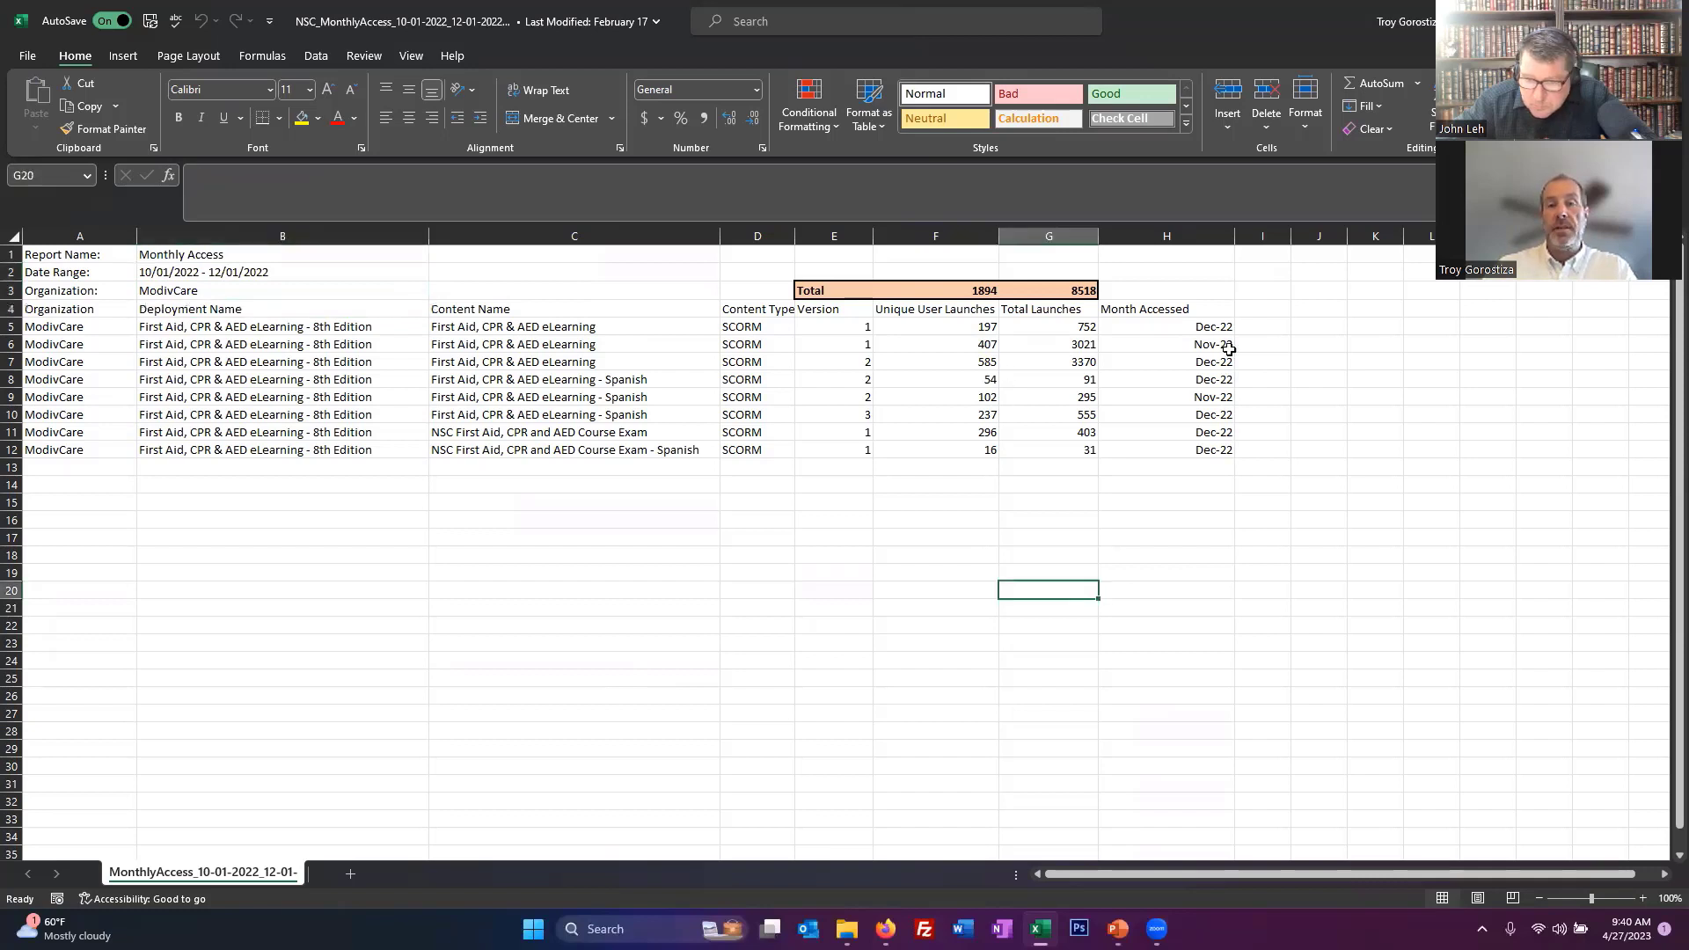
left_click(971, 291)
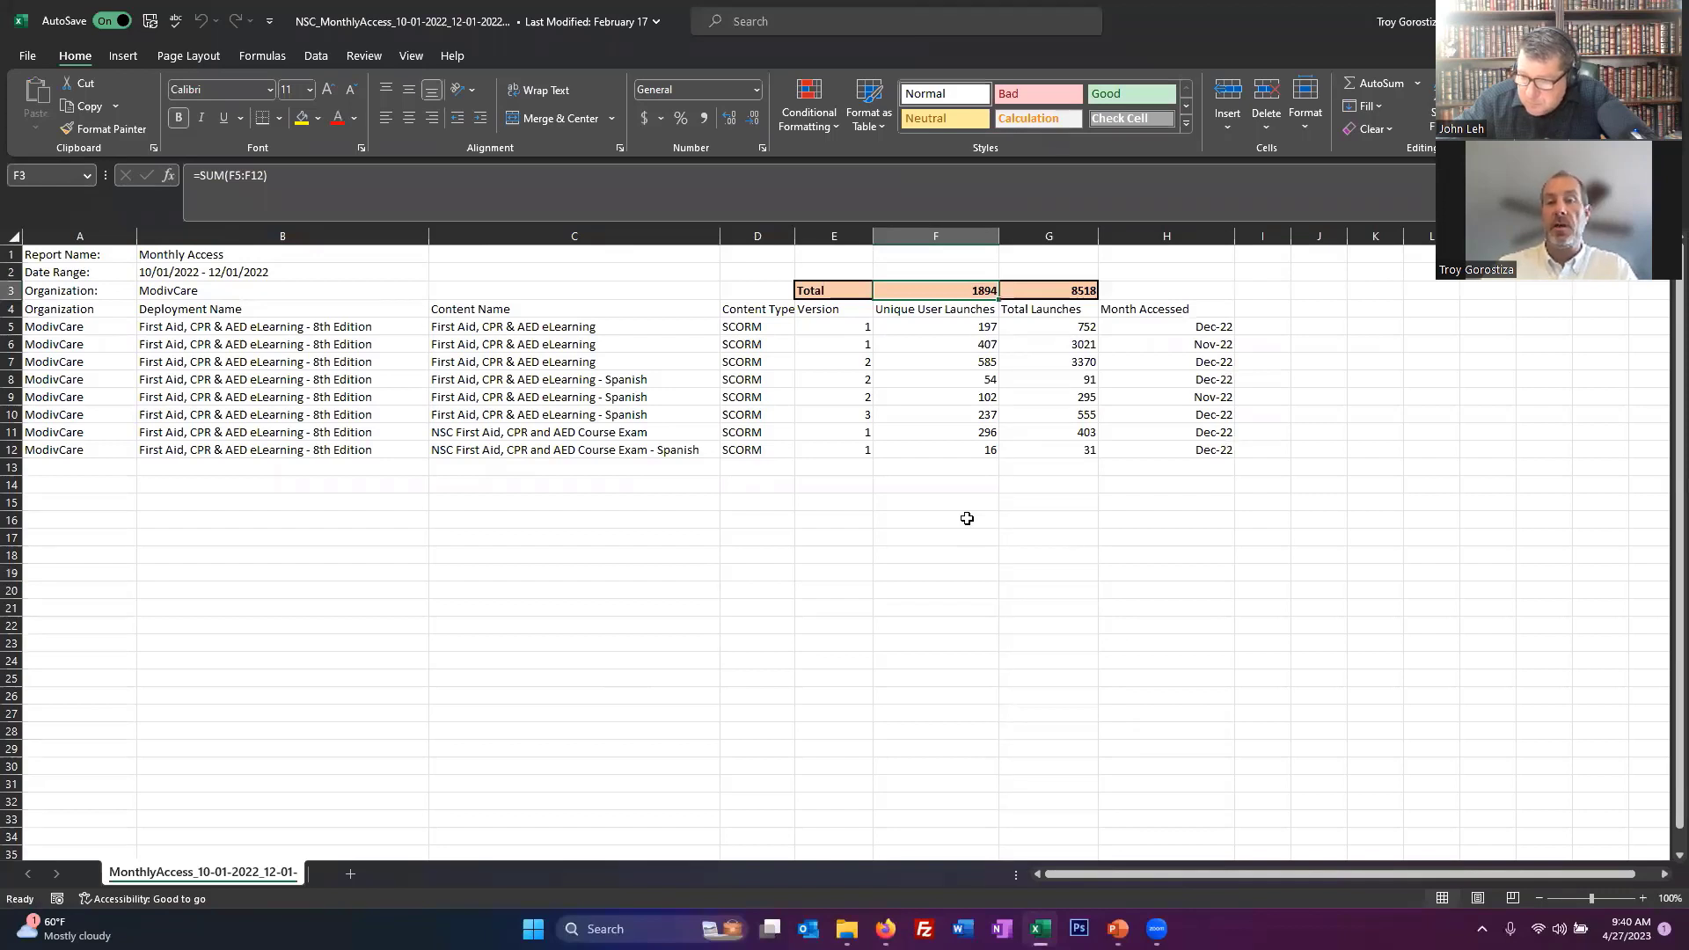
left_click(1073, 292)
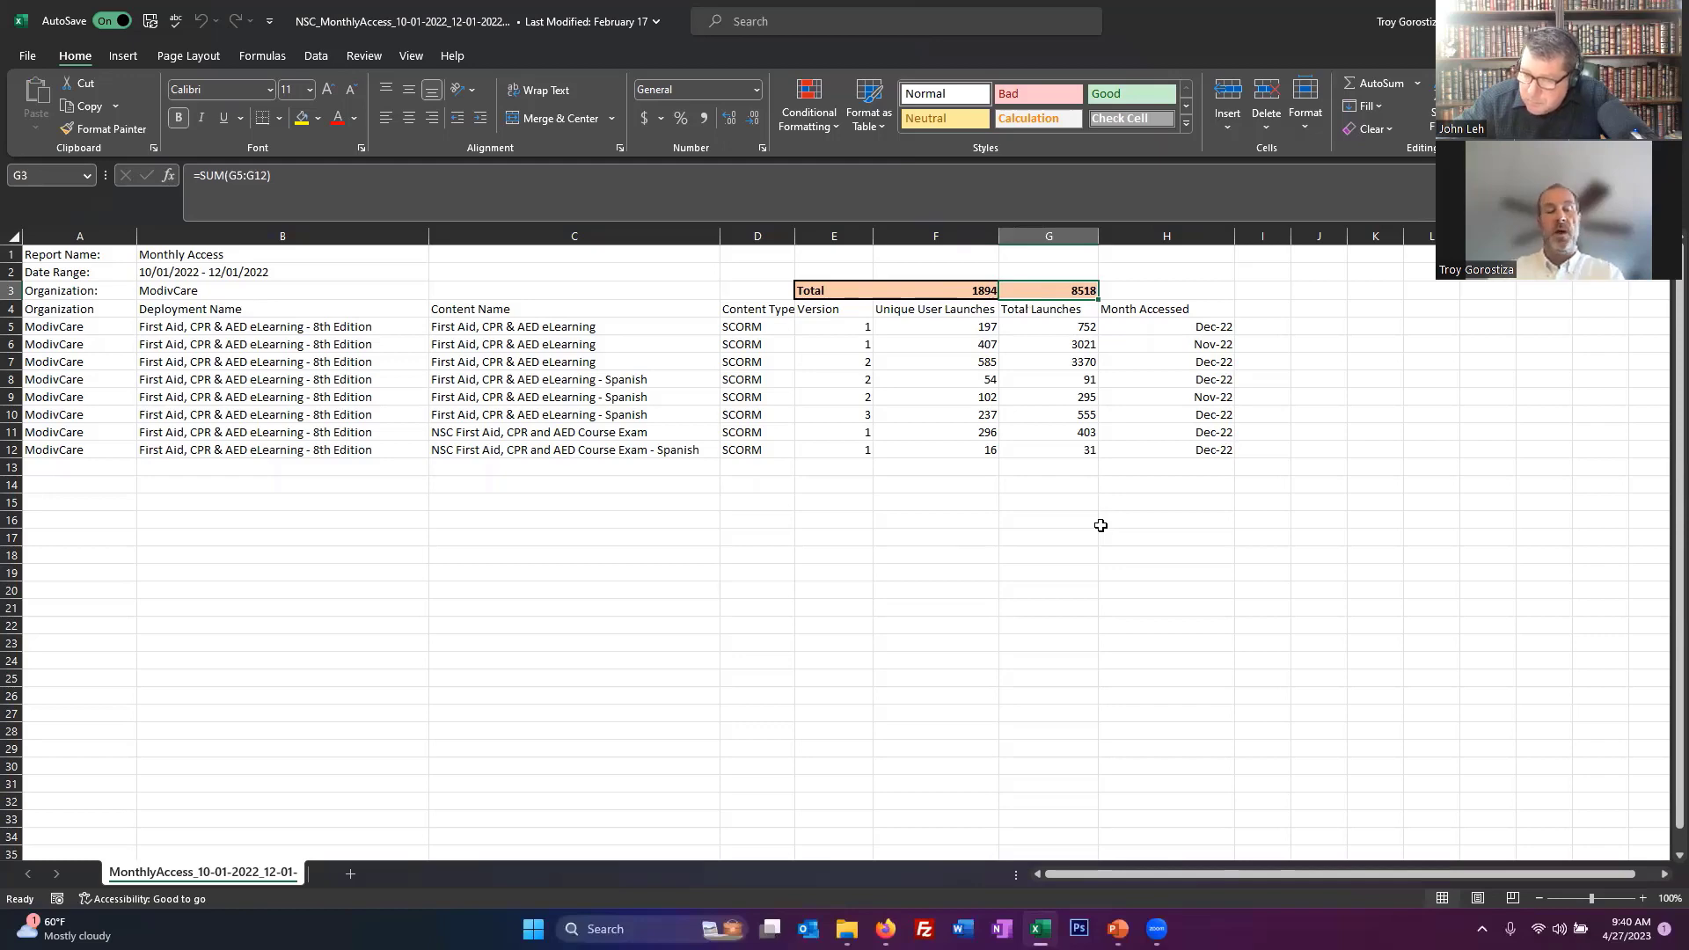
Switch back to Course Container in Firefox and open the Content Enrollment Date report with start date 03/28/2023
key("alt+Tab")
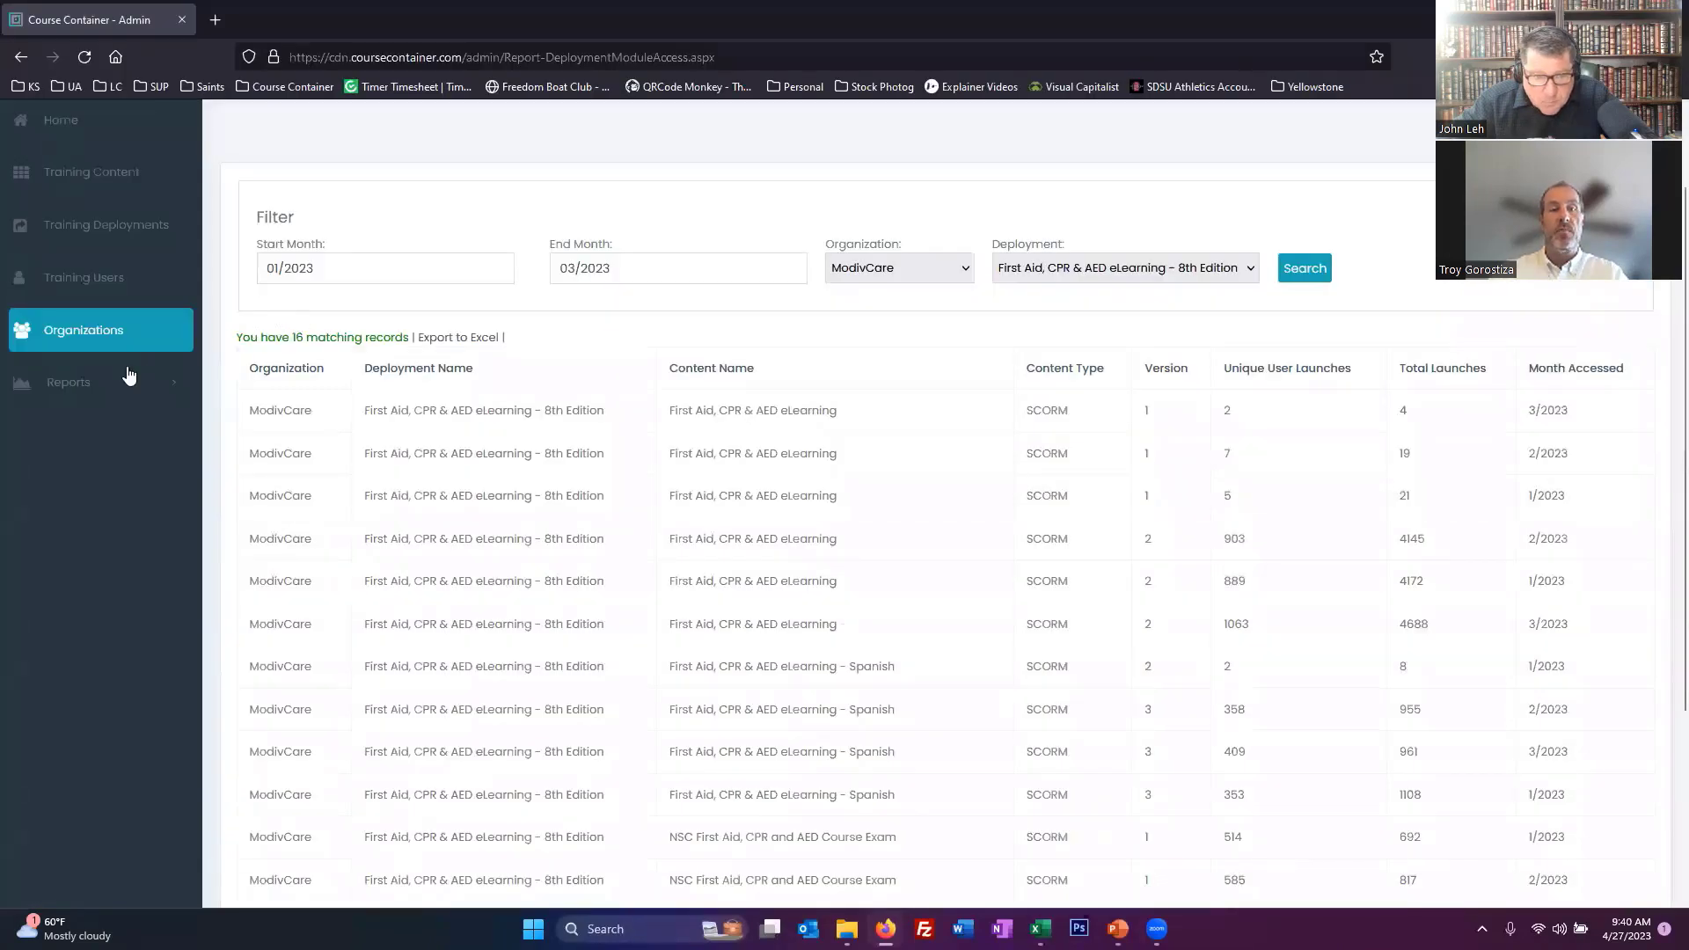
left_click(129, 378)
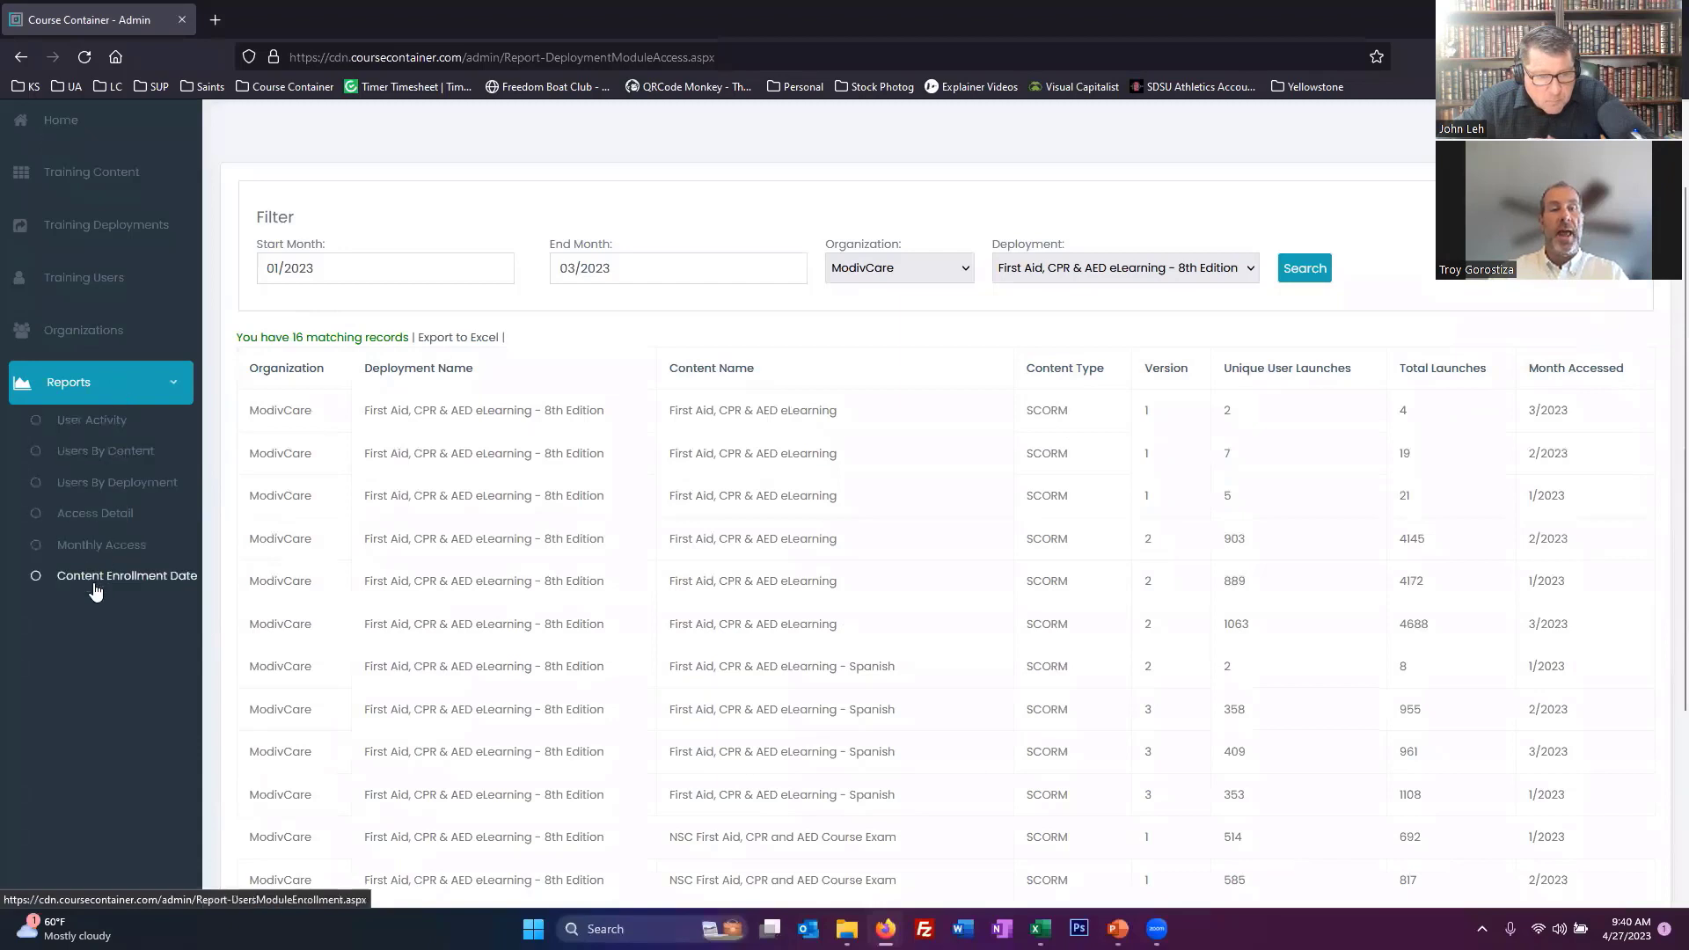
left_click(96, 579)
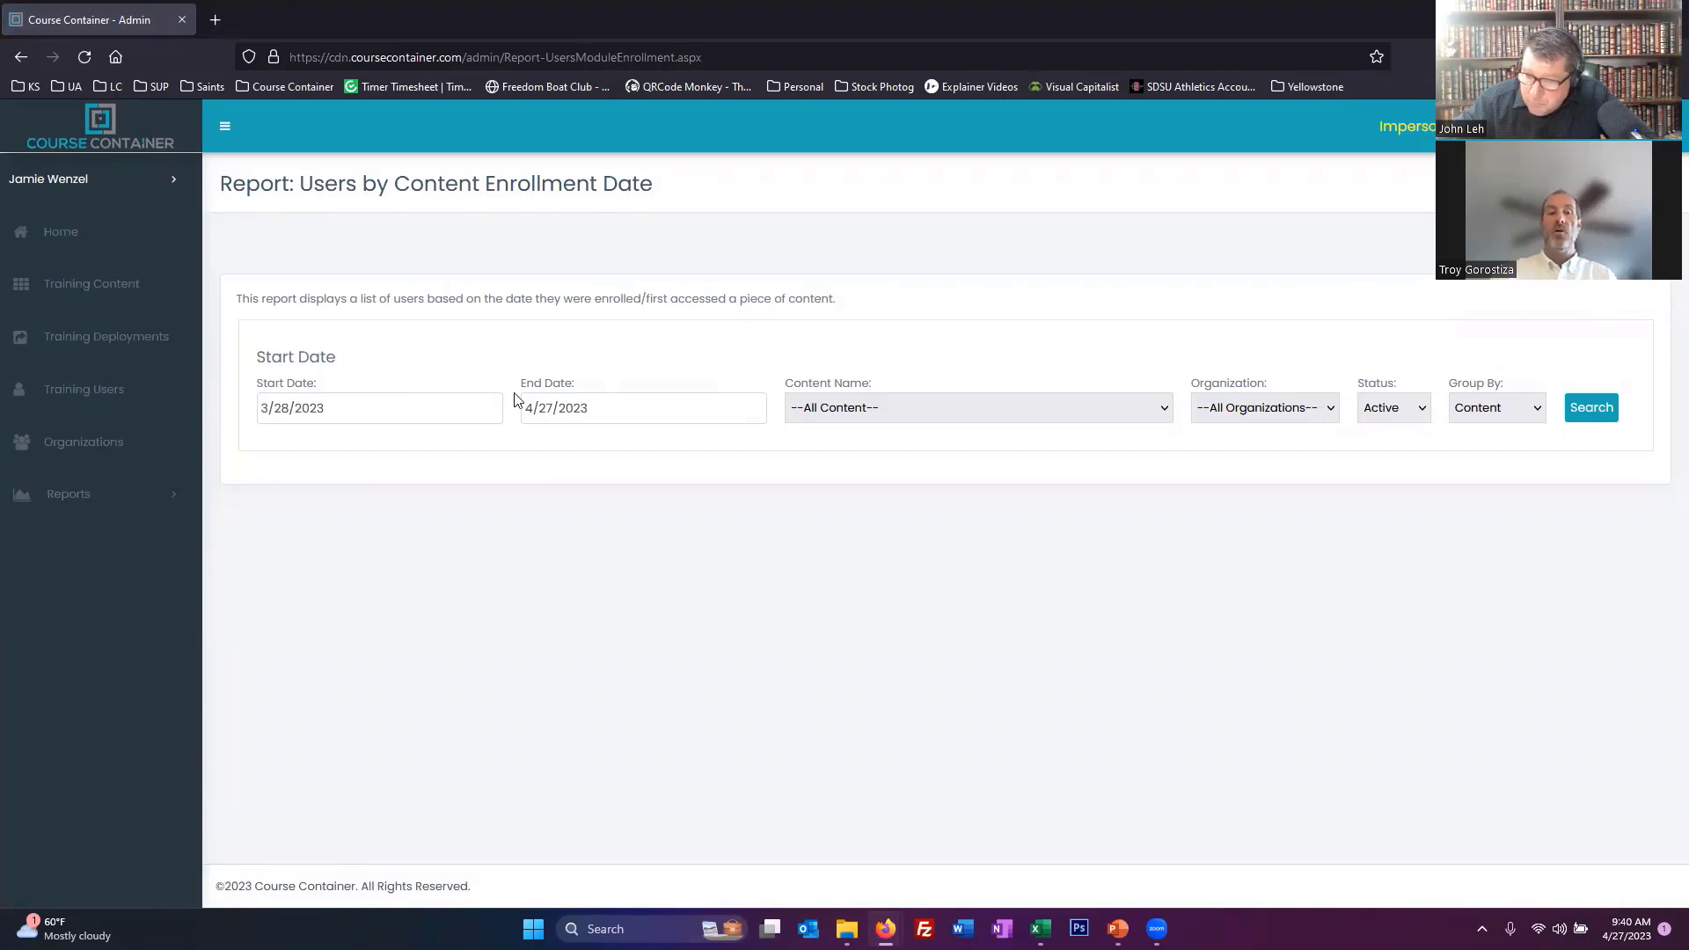
left_click(342, 419)
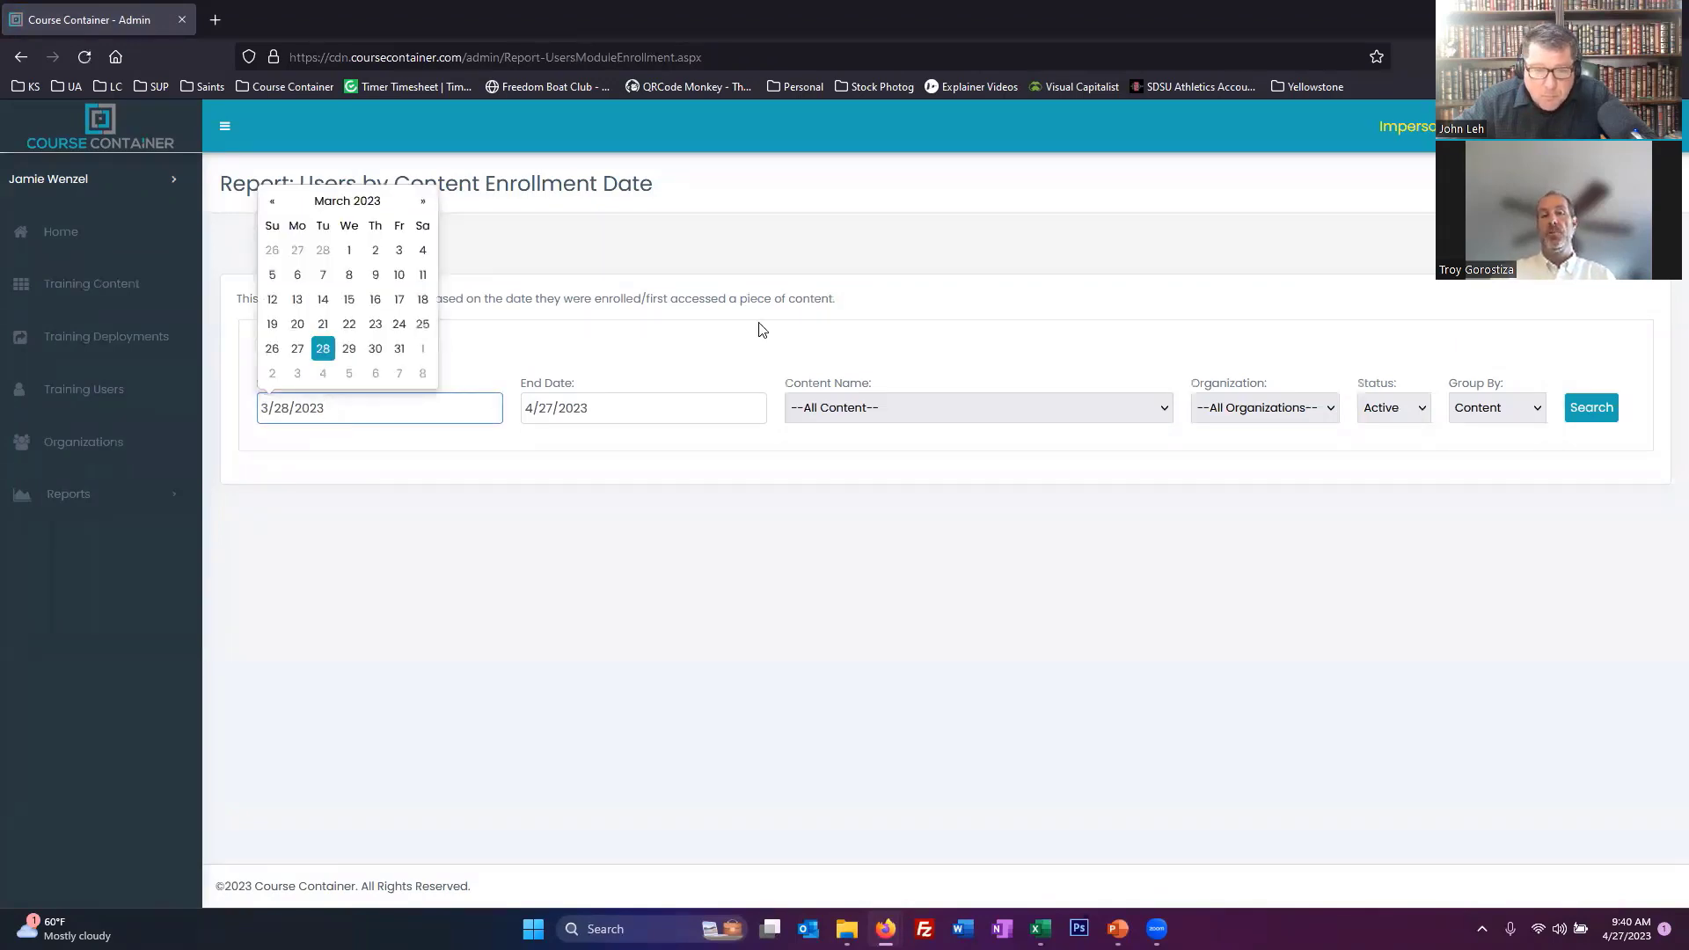
Run the enrollment date report for the content First Aid, CPR & AED eLearning and the organization ModivCare
left_click(909, 413)
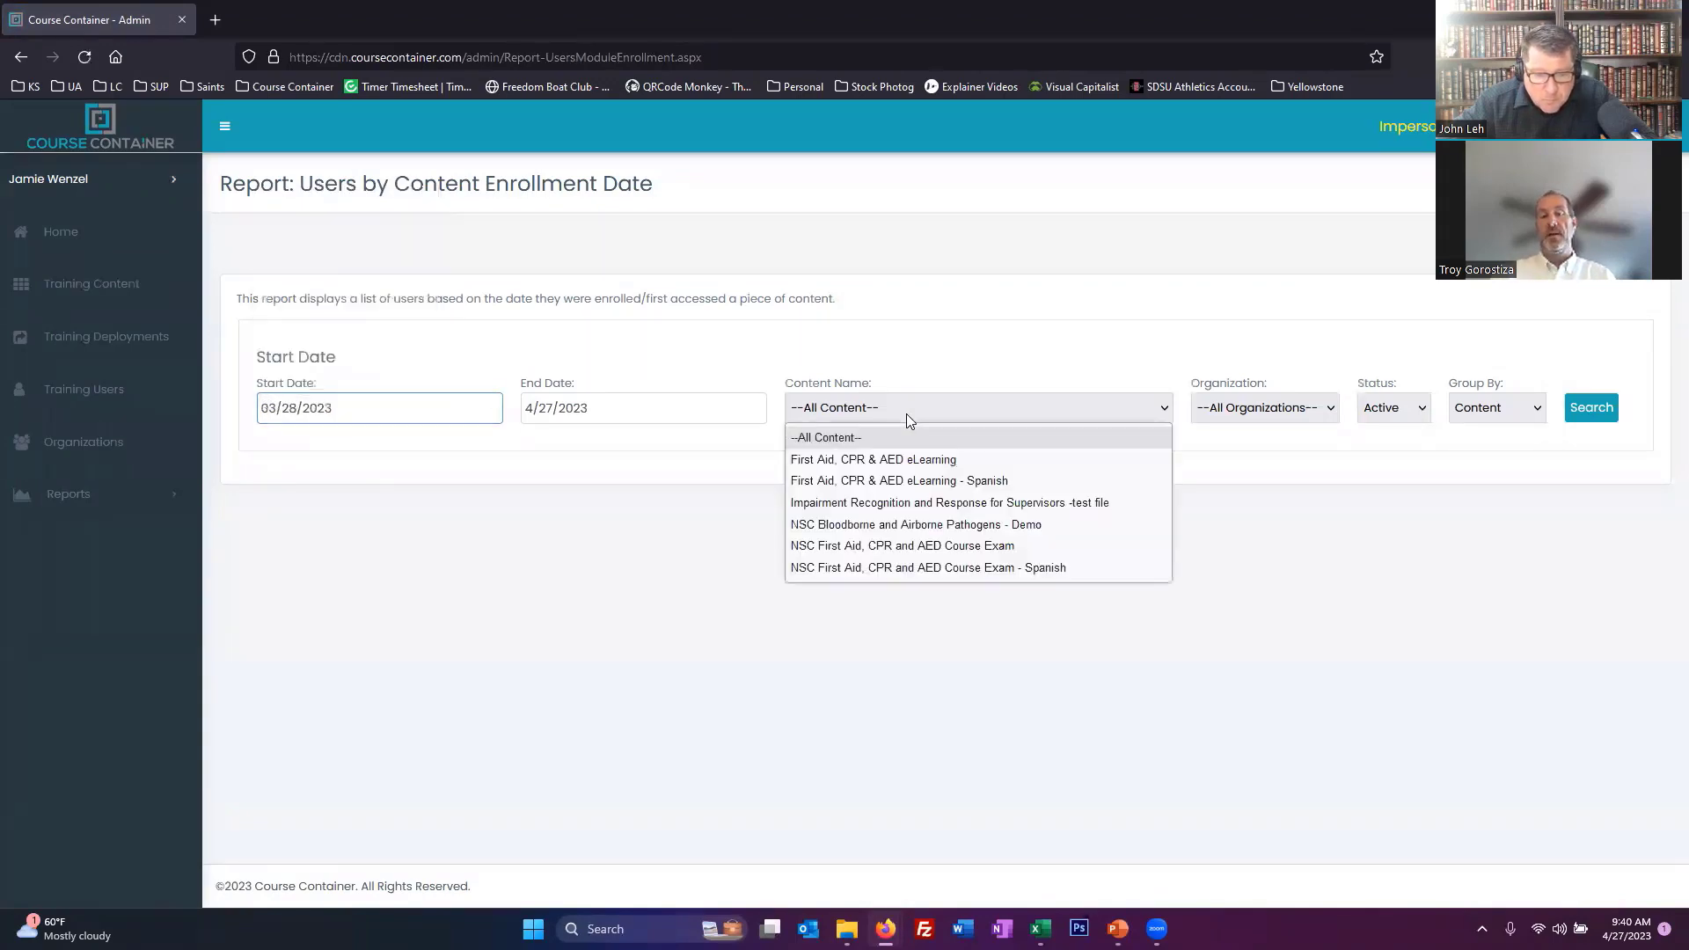
left_click(920, 458)
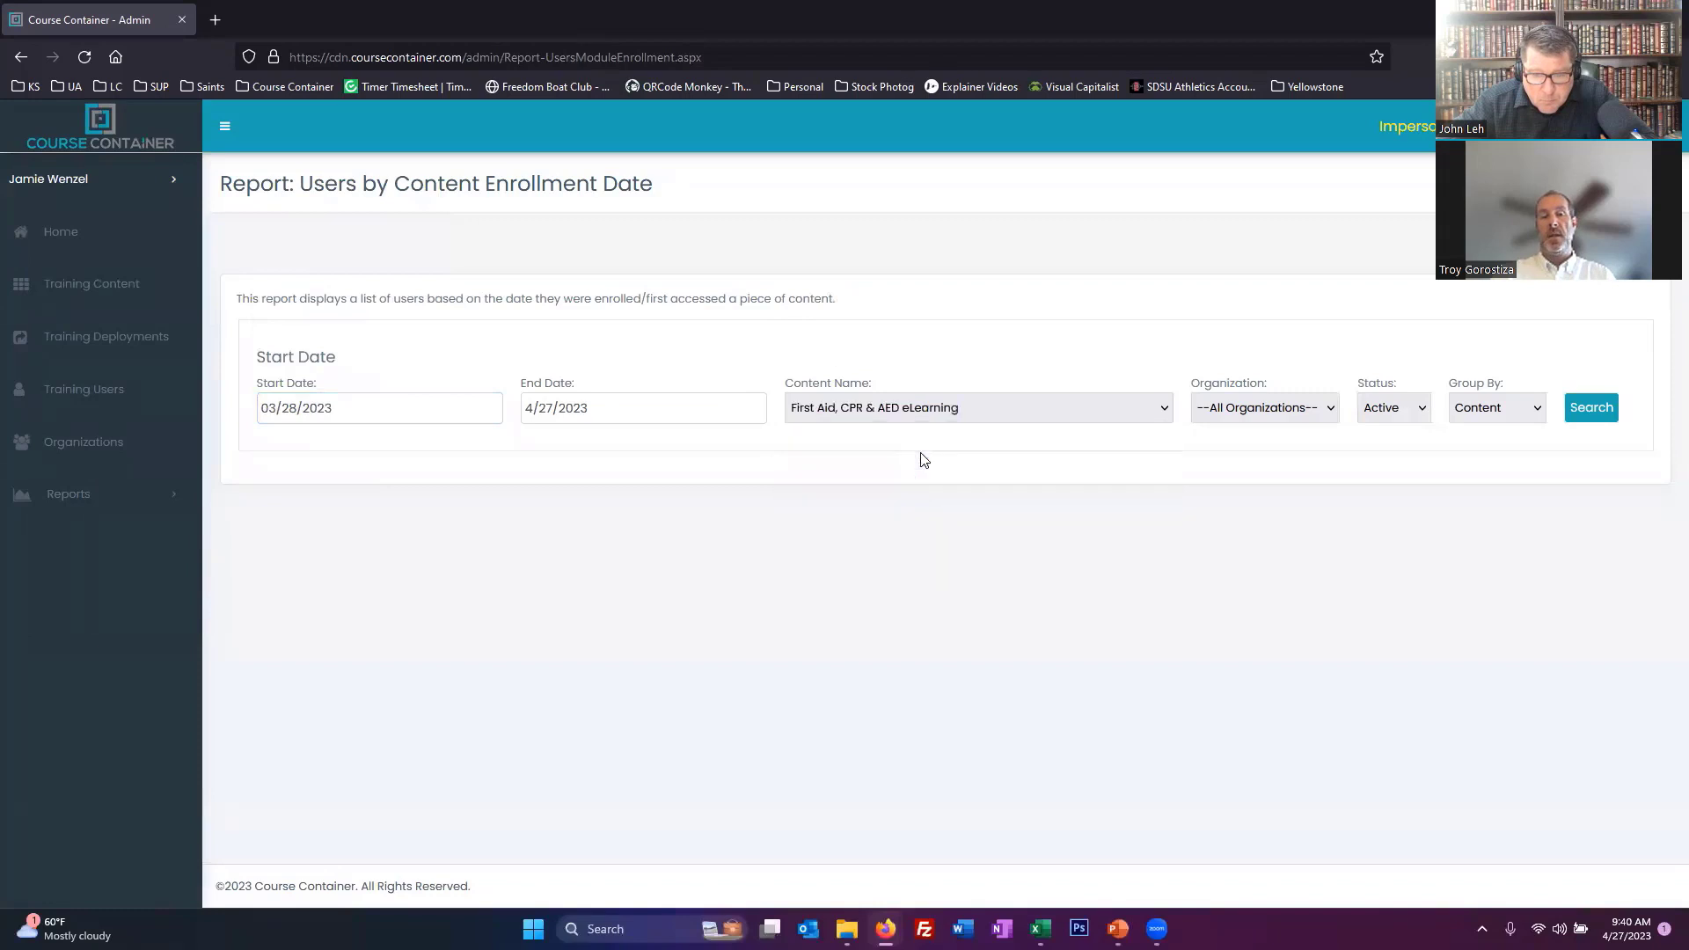
left_click(1309, 398)
left_click(1267, 450)
left_click(1597, 414)
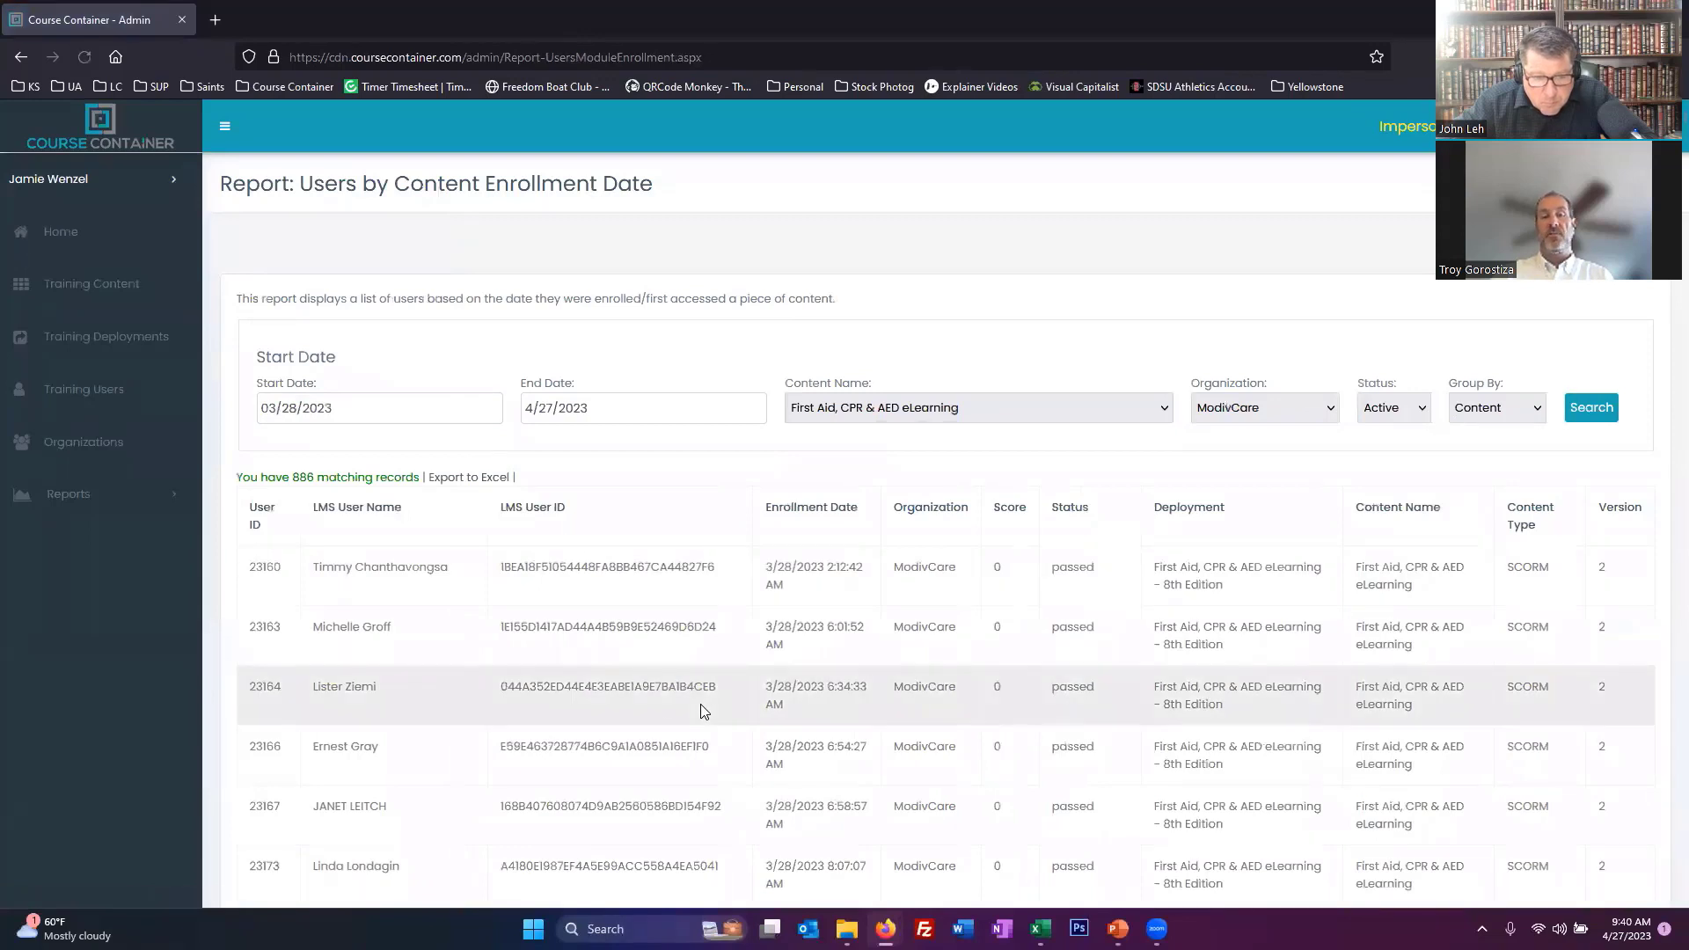
scroll(463, 677, "down", 2)
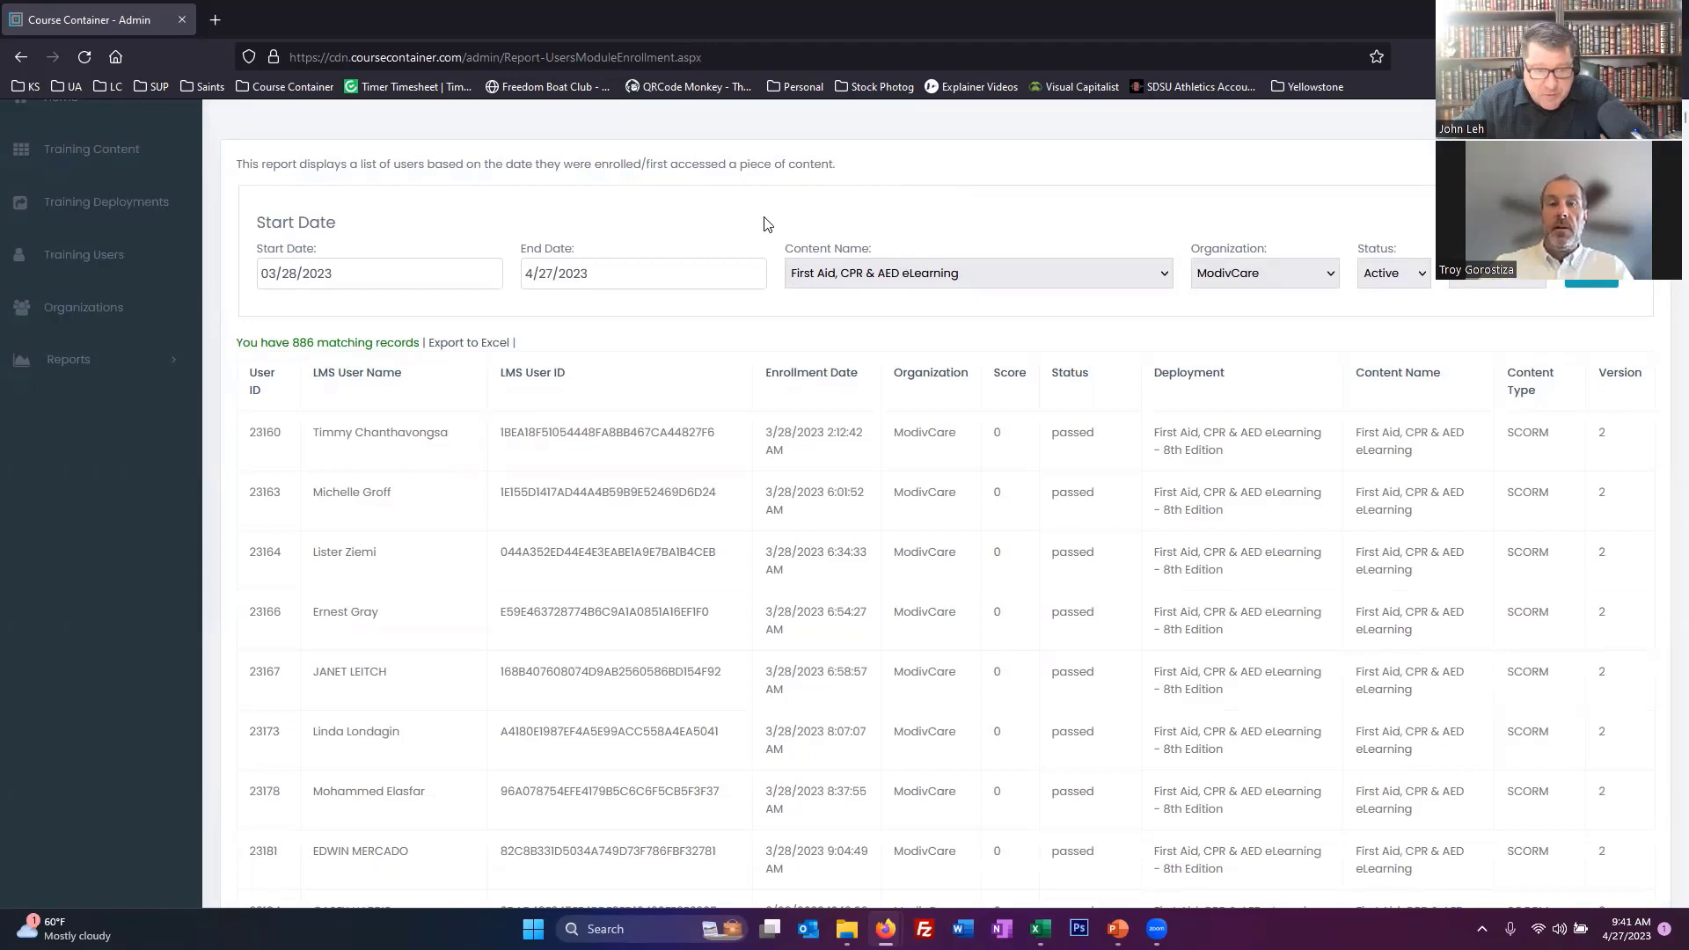
Stop impersonating the NSC admin account, and check the Course Container company's admin accounts
left_click(70, 172)
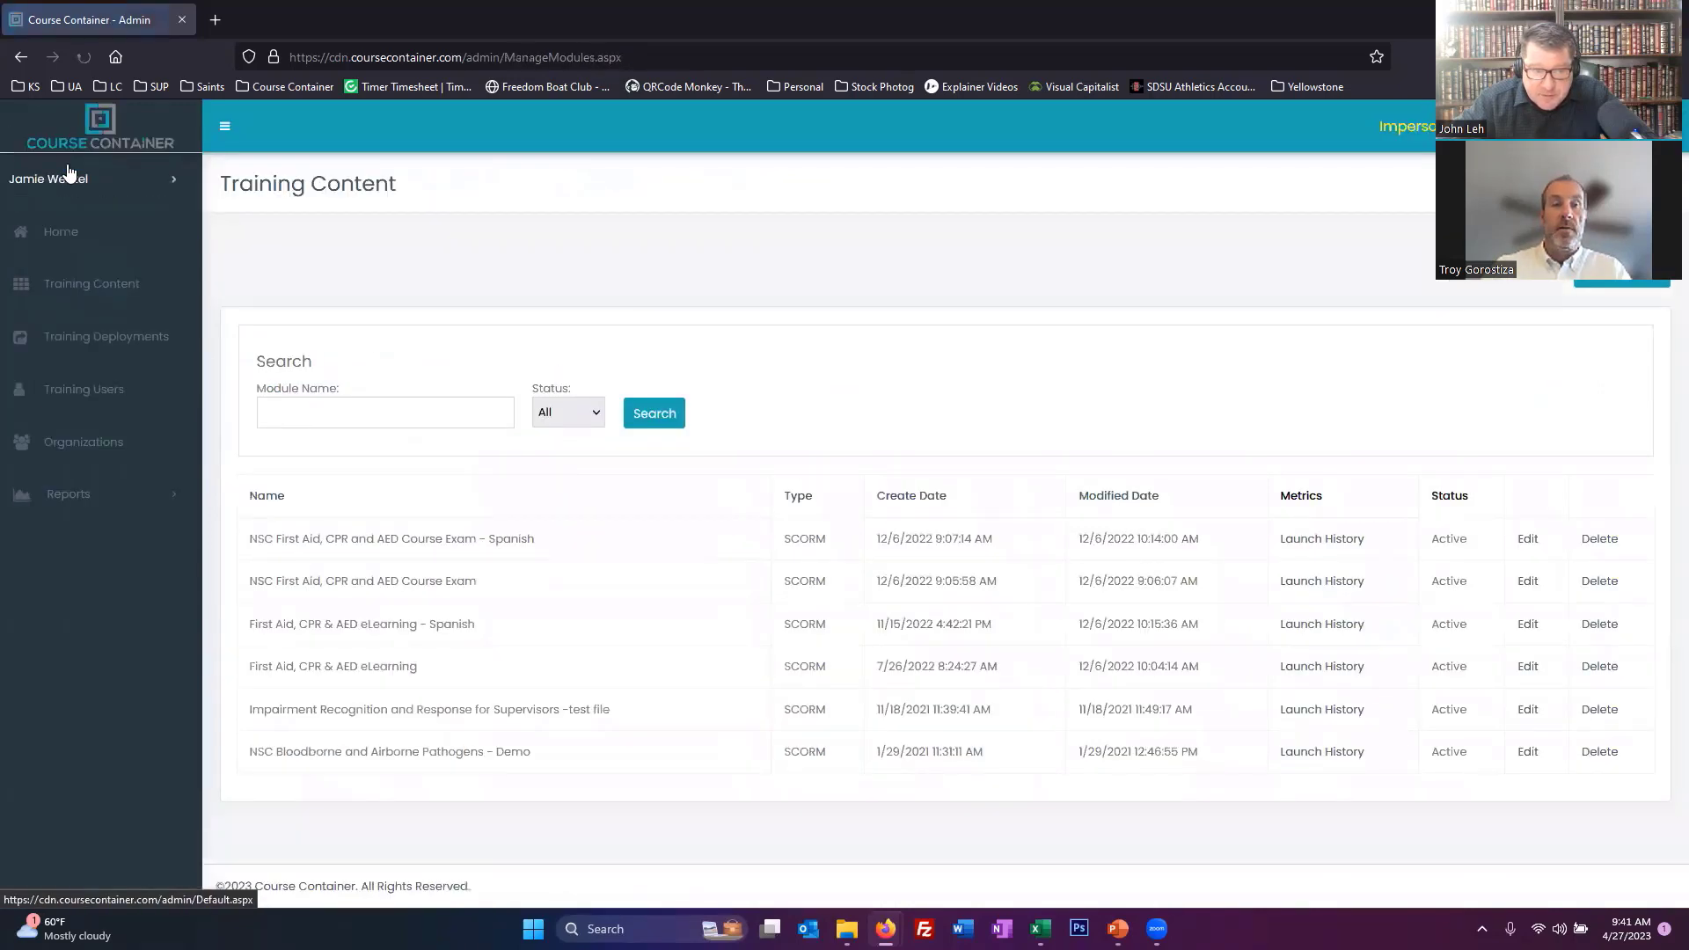
left_click(1642, 293)
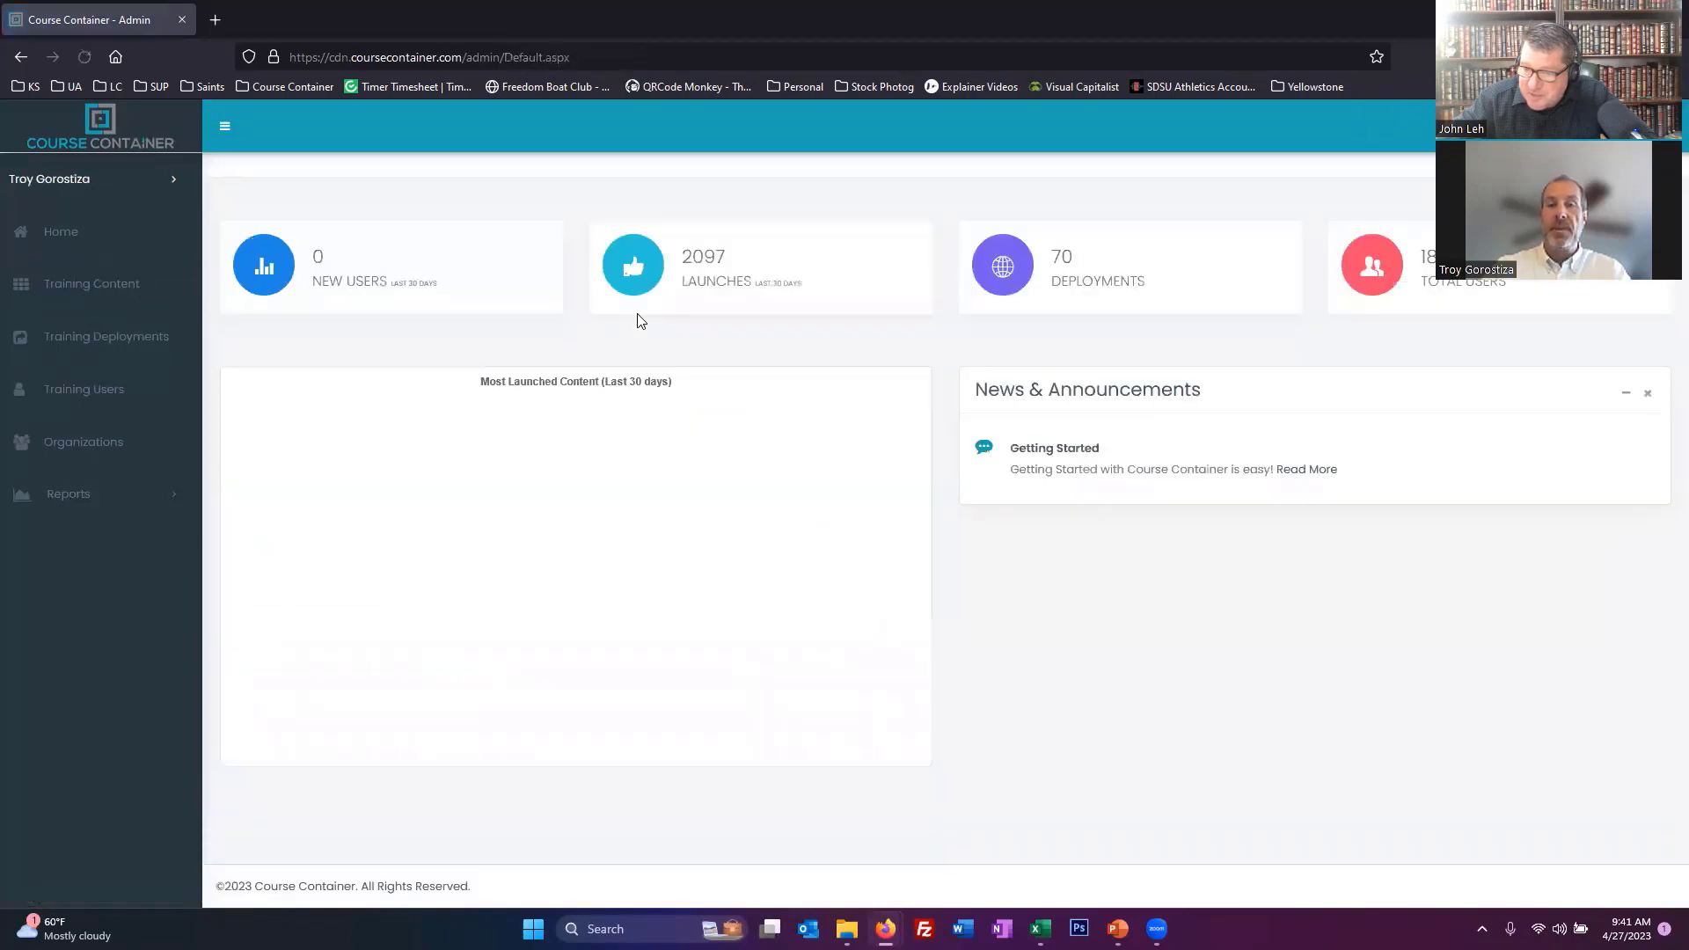
left_click(35, 191)
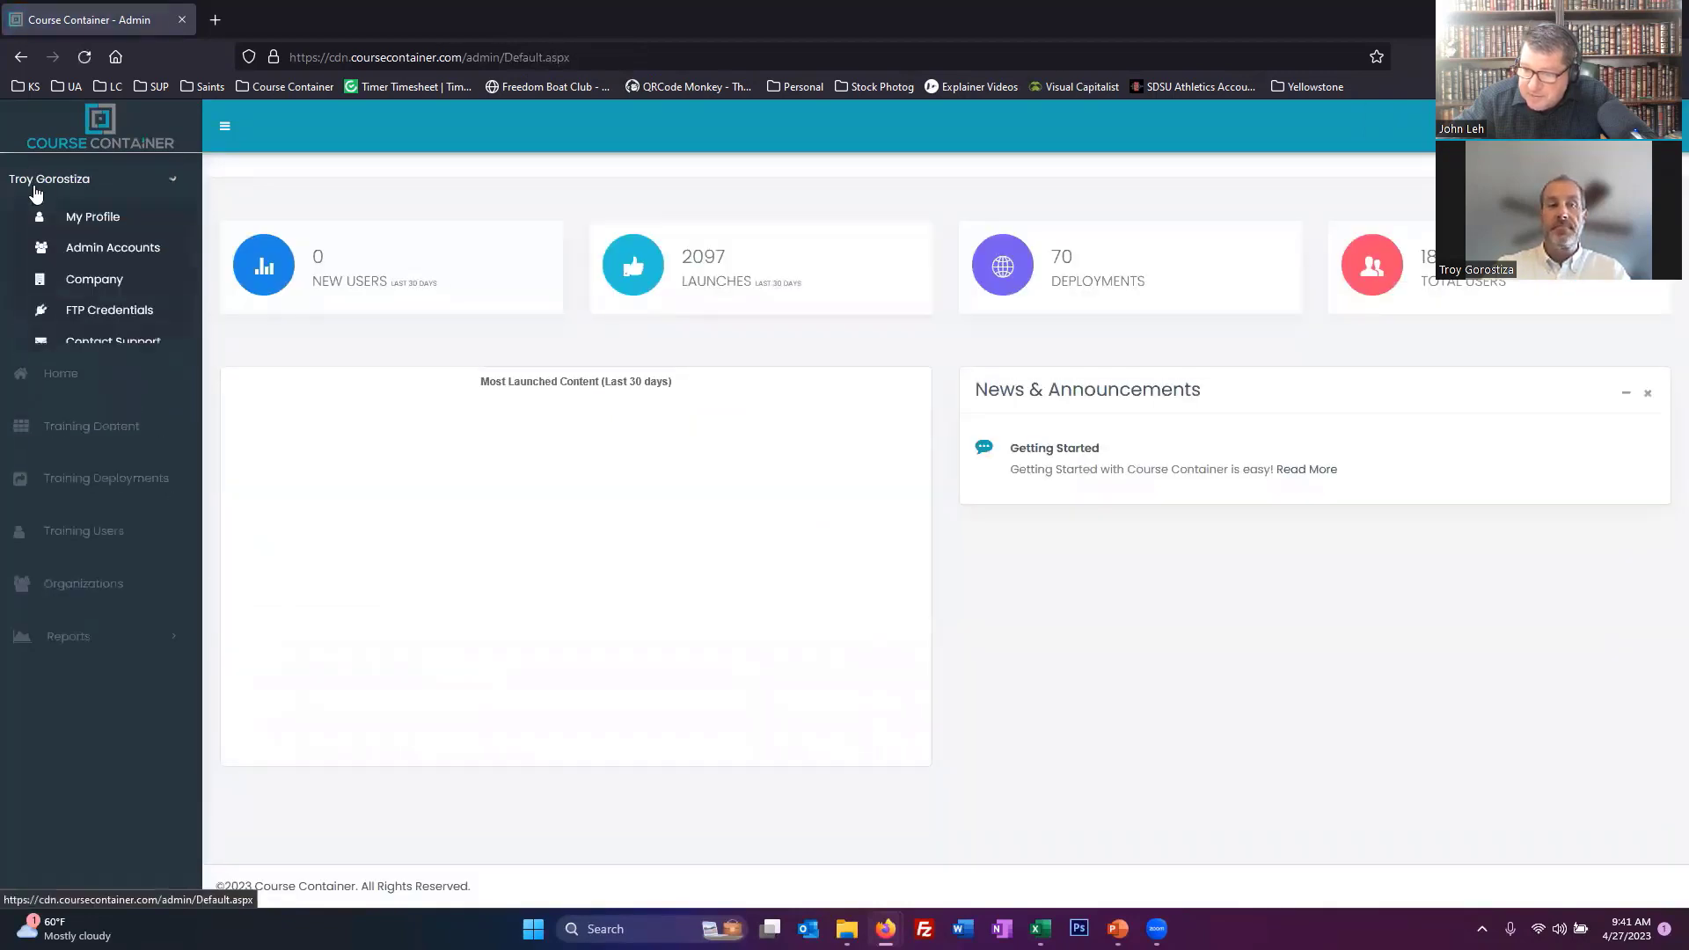
left_click(141, 253)
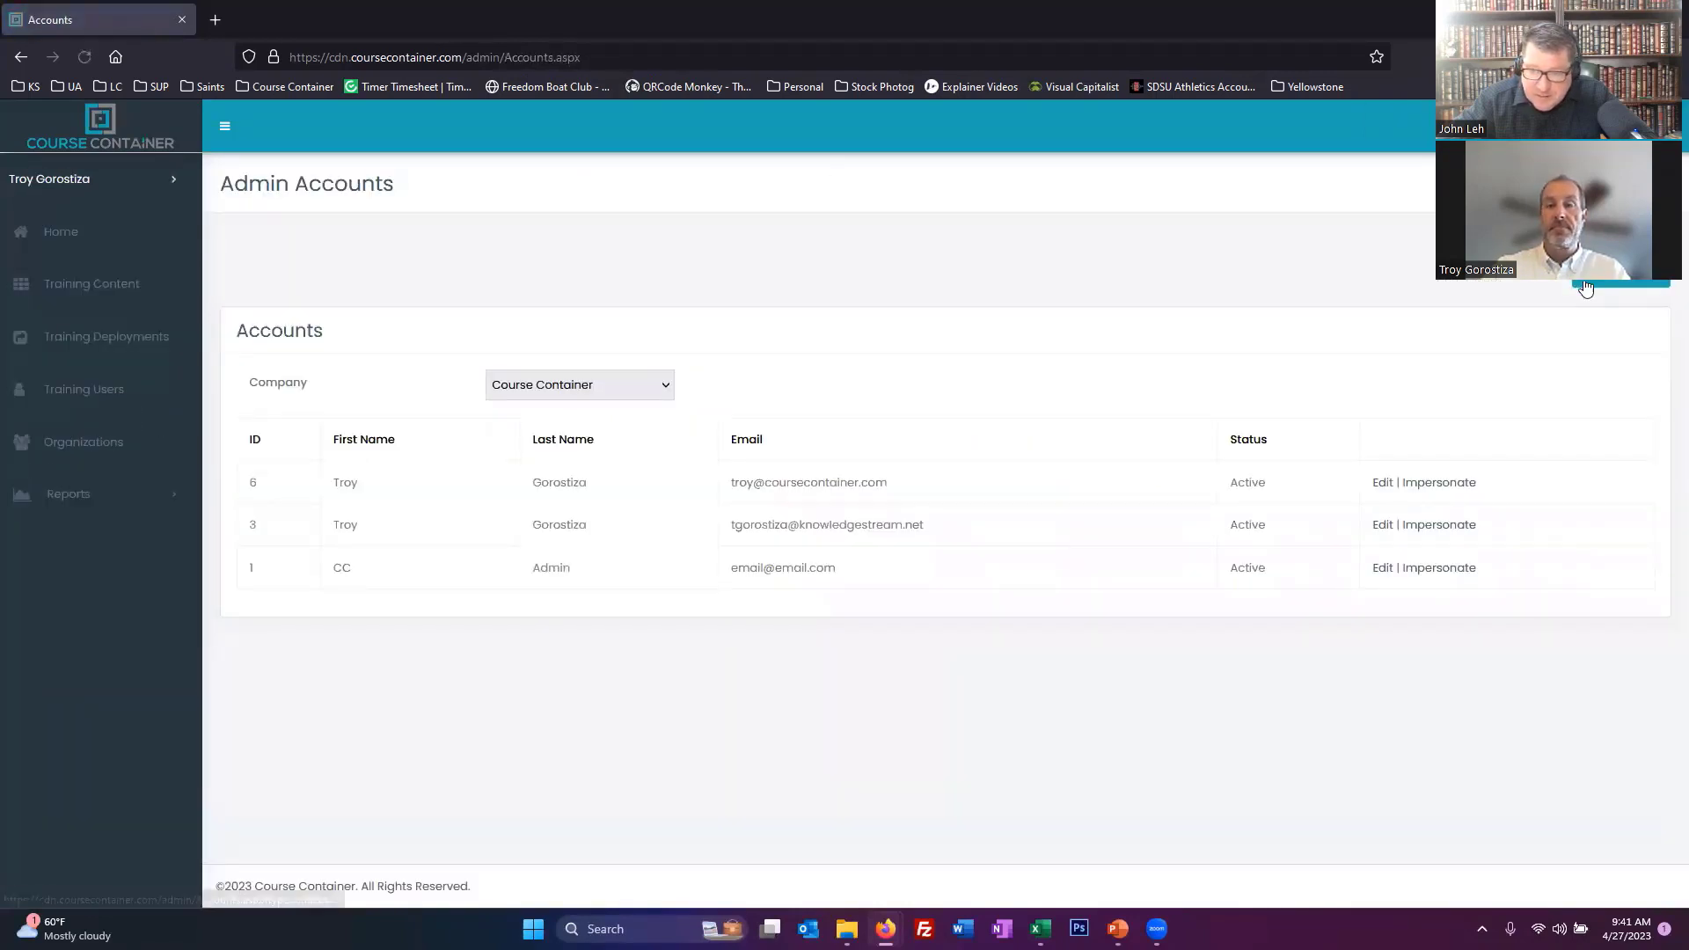
left_click(103, 116)
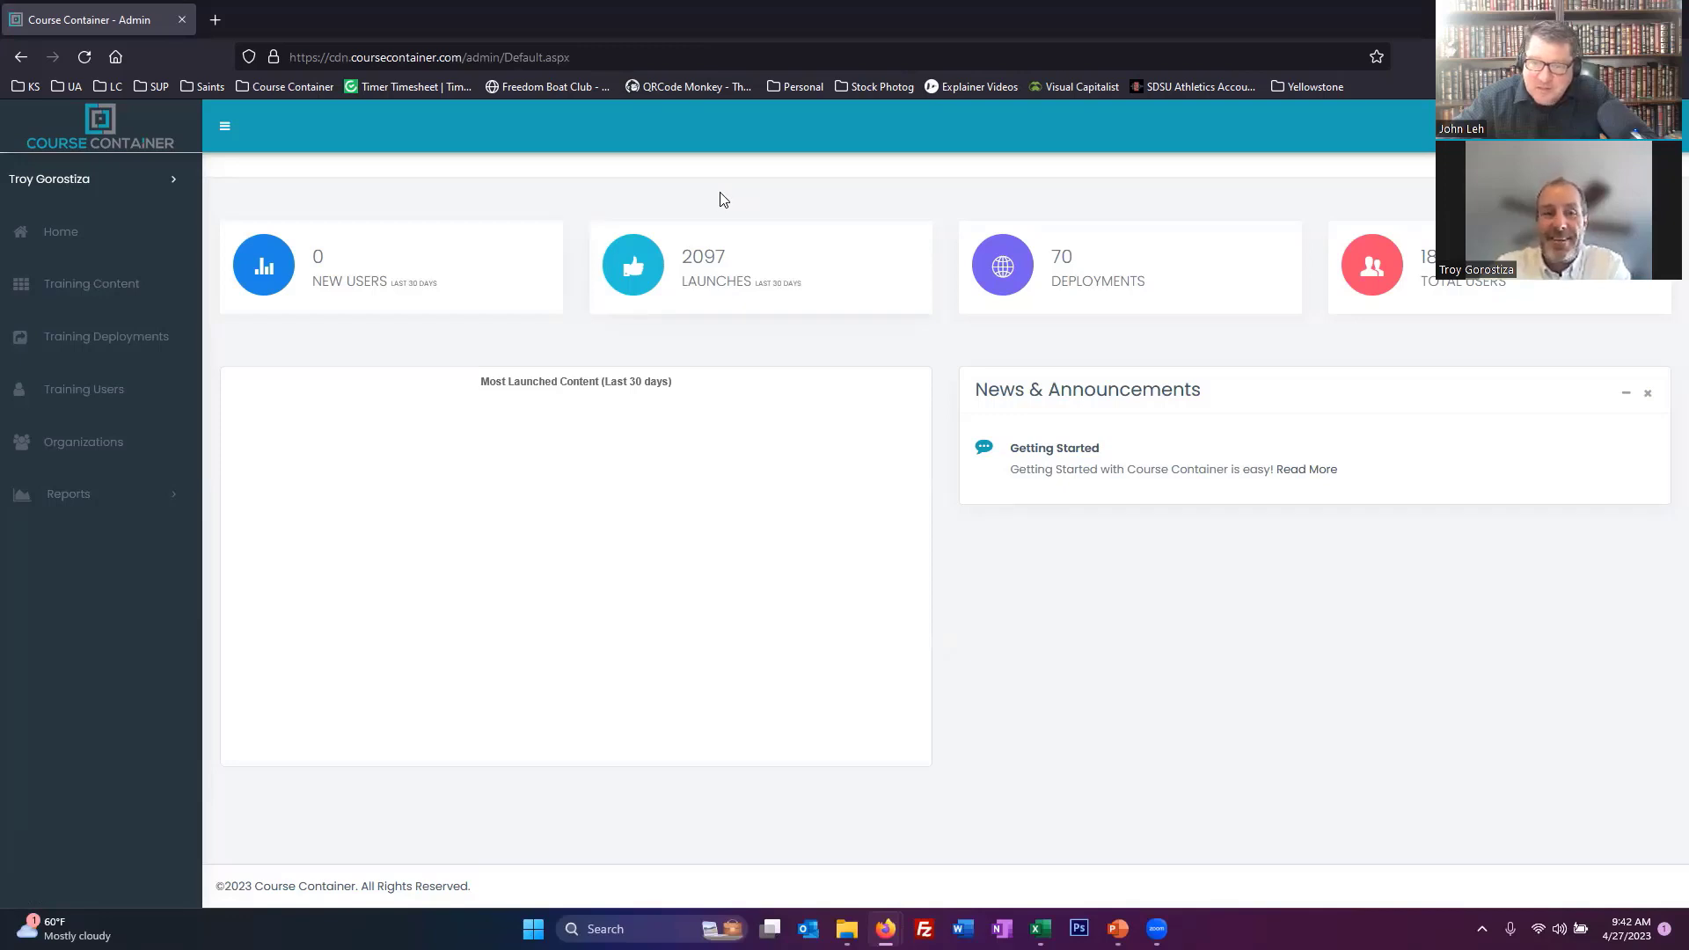
View the list of companies available in Admin Accounts, and return to the home dashboard
left_click(109, 186)
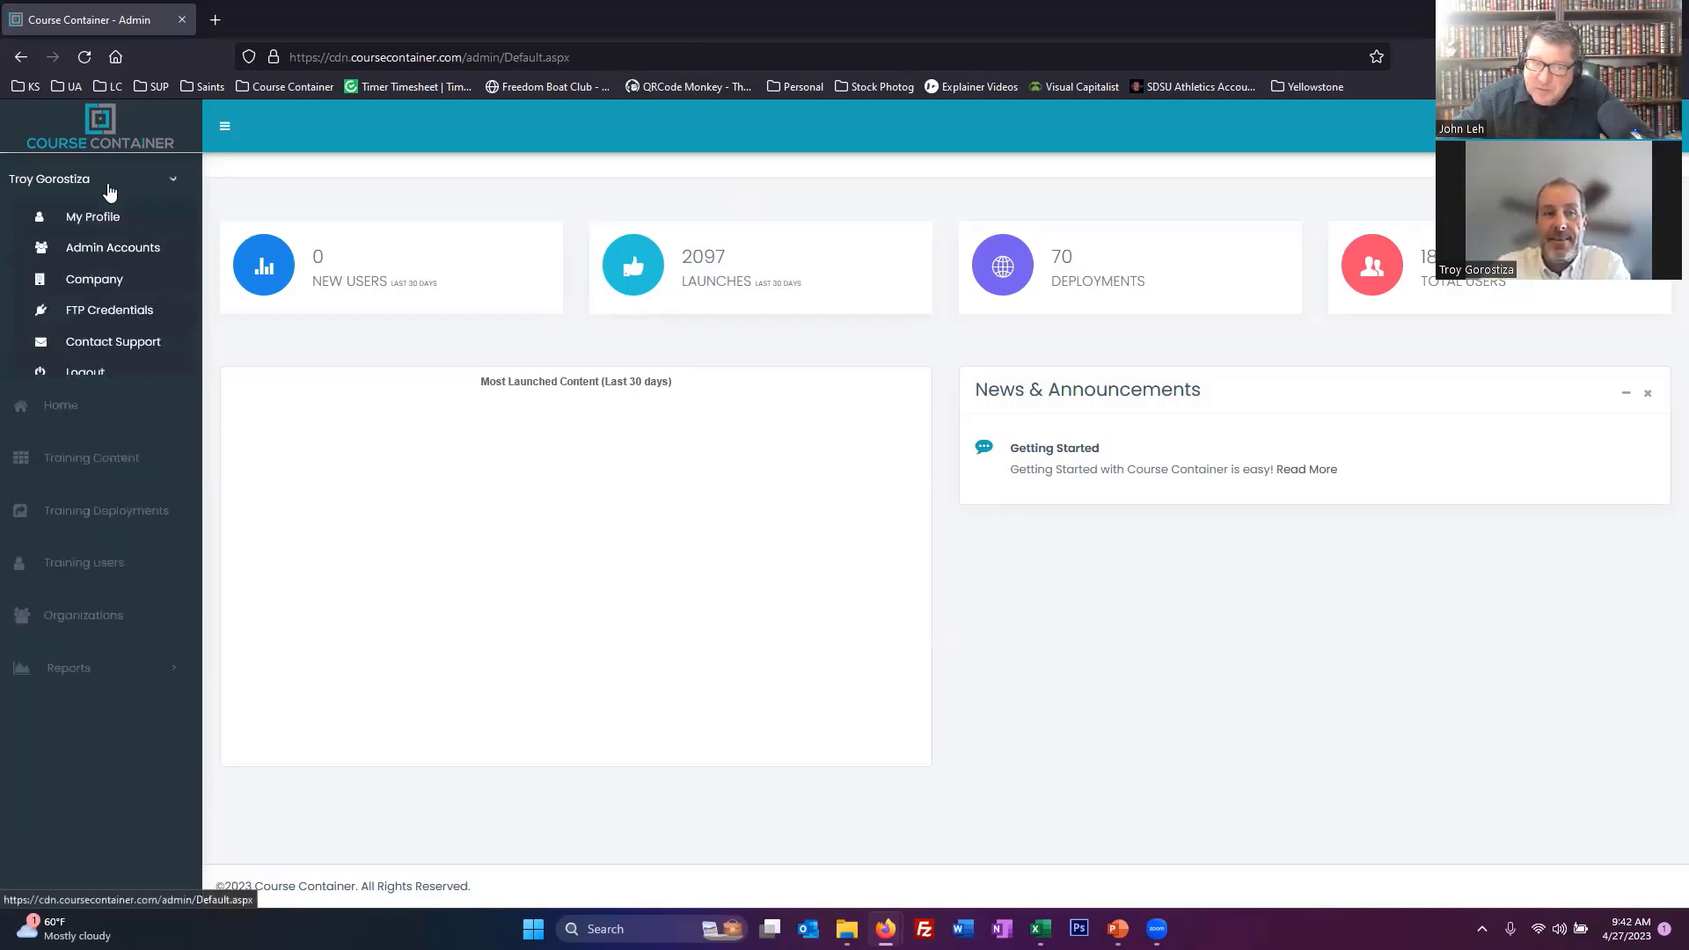
left_click(103, 249)
left_click(587, 386)
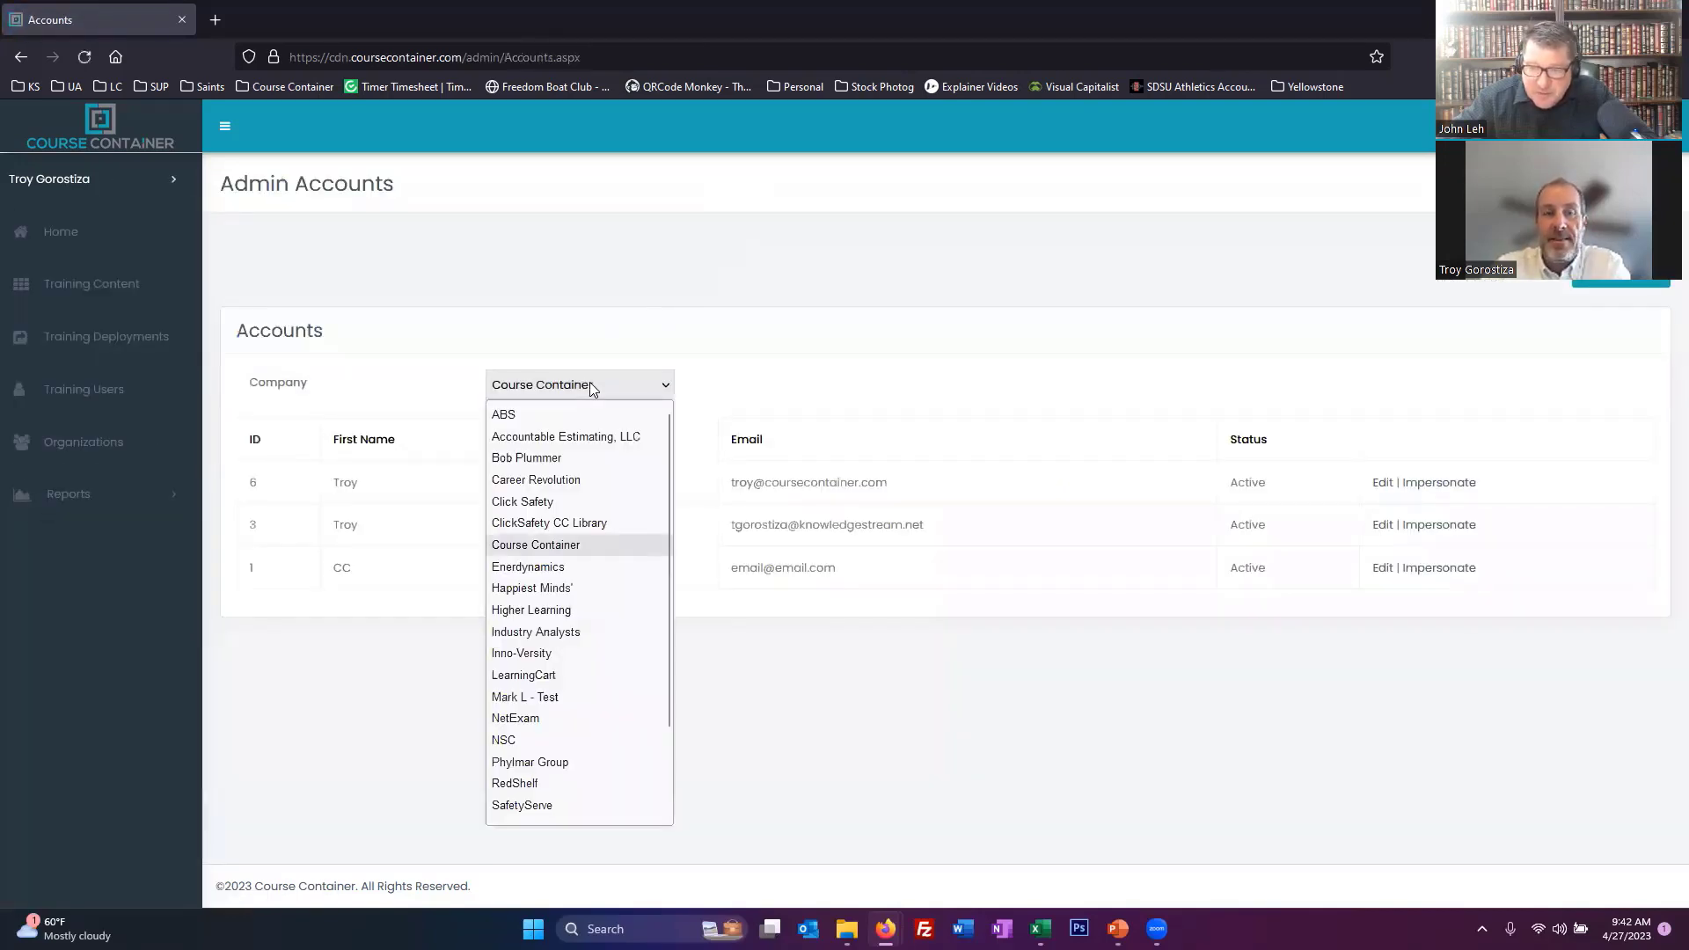
left_click(786, 179)
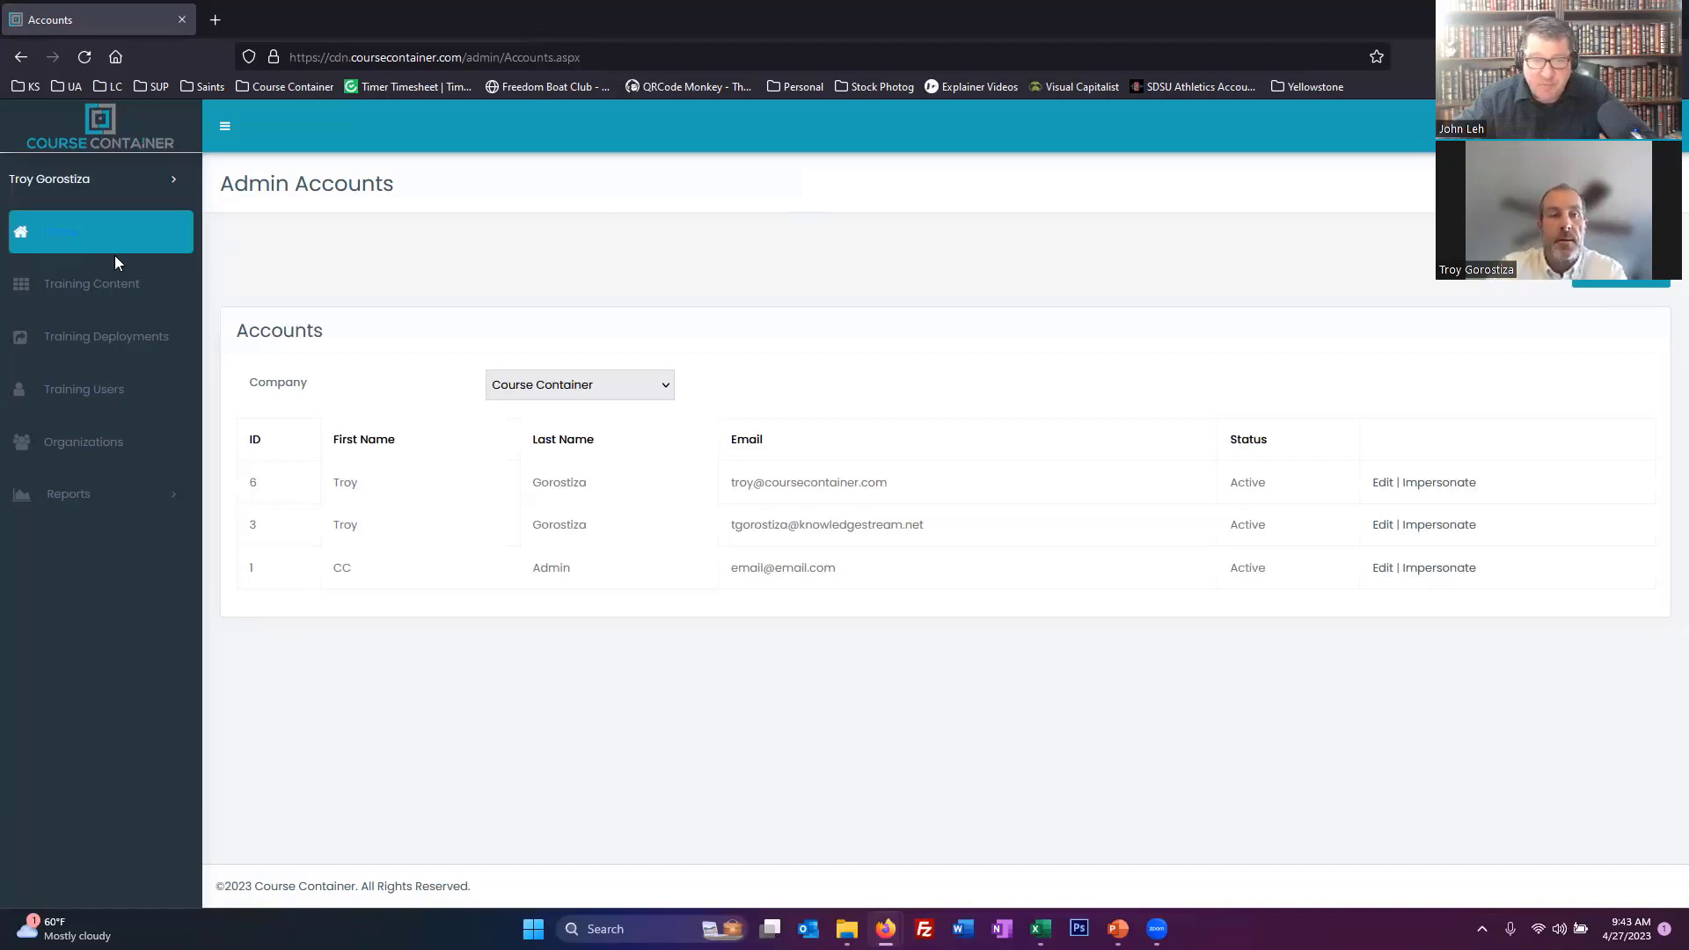
left_click(69, 232)
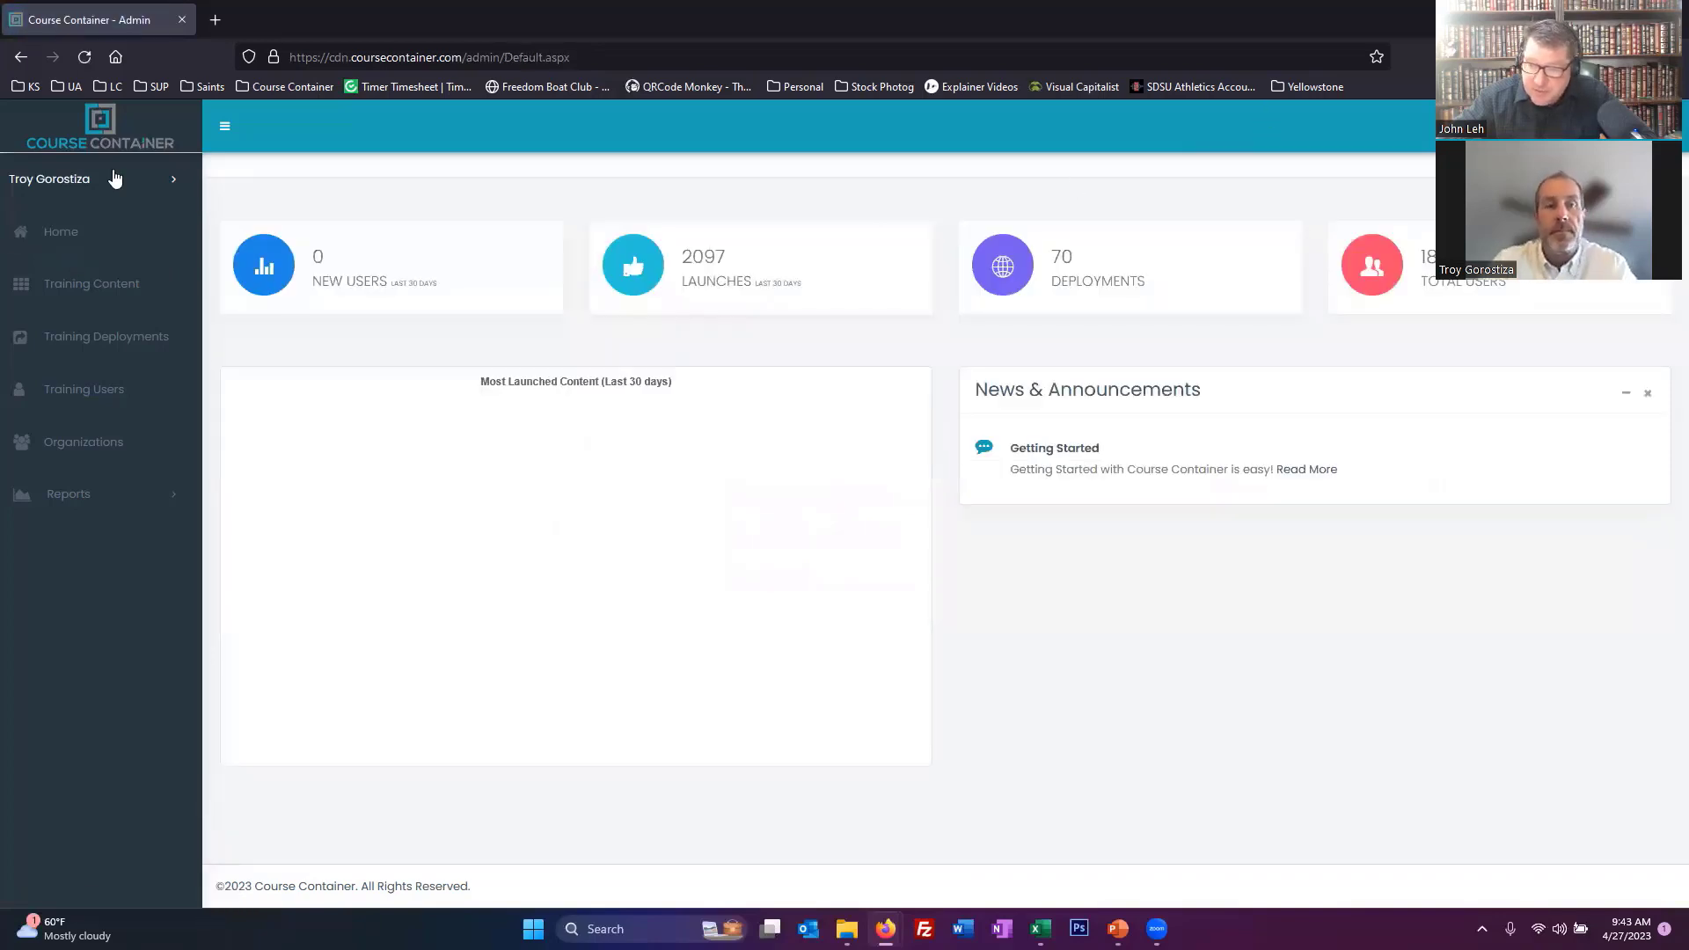
Open the public website coursecontainer.com
left_click(422, 57)
type("coursecontainer.com/")
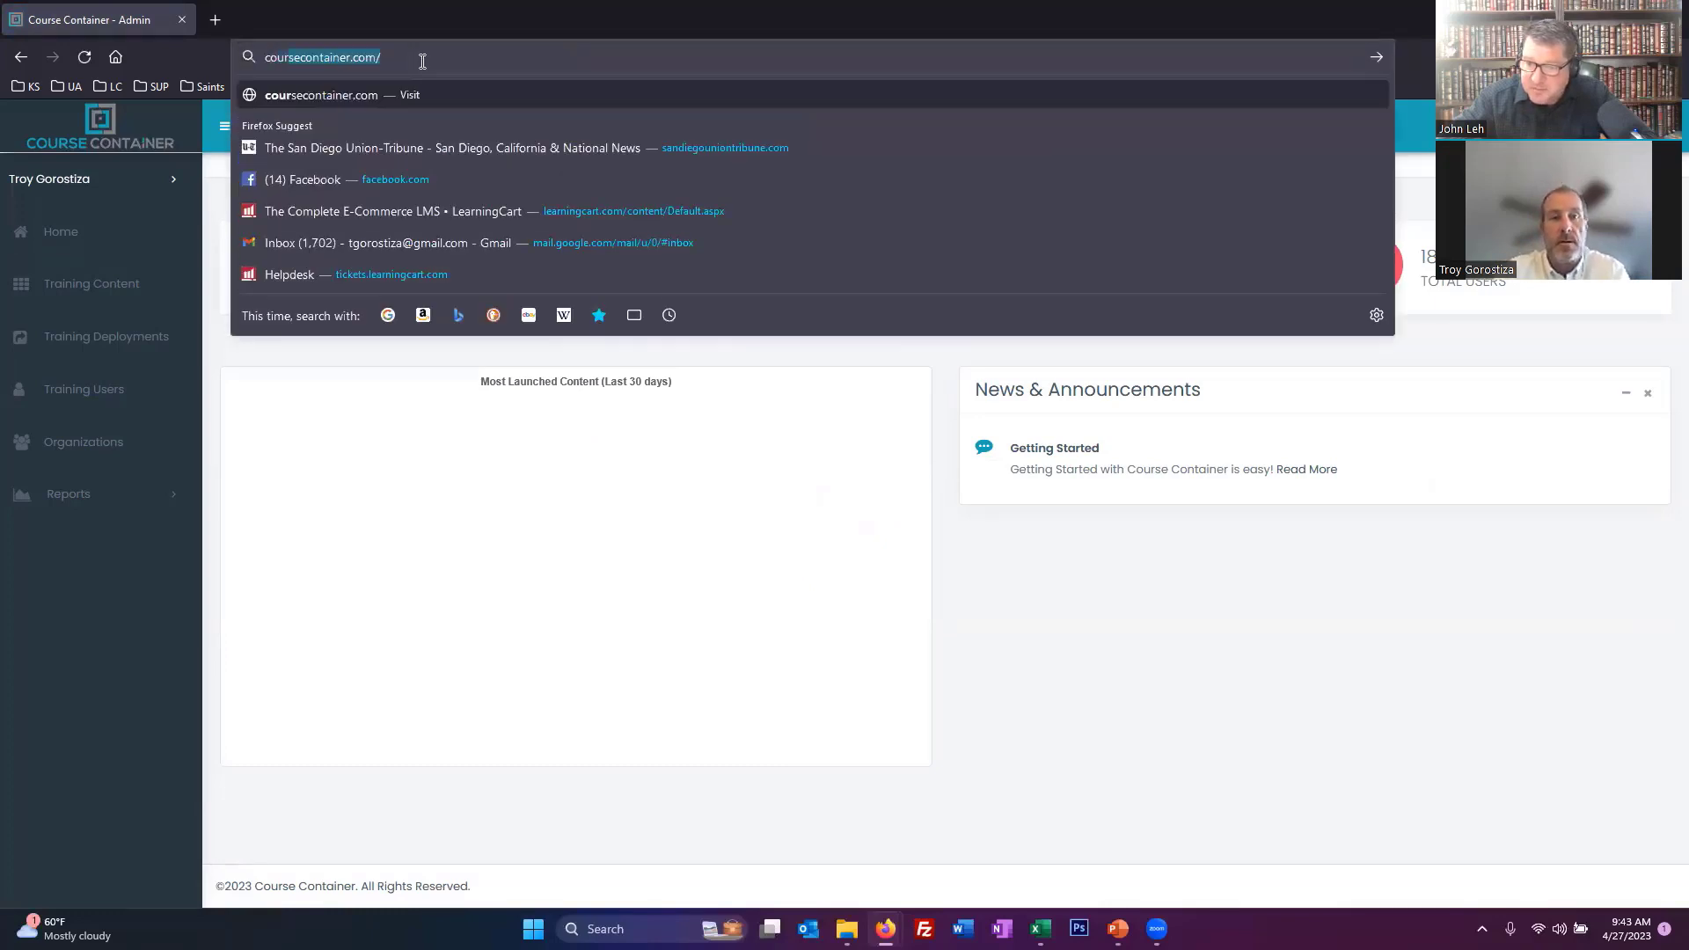
key("Return")
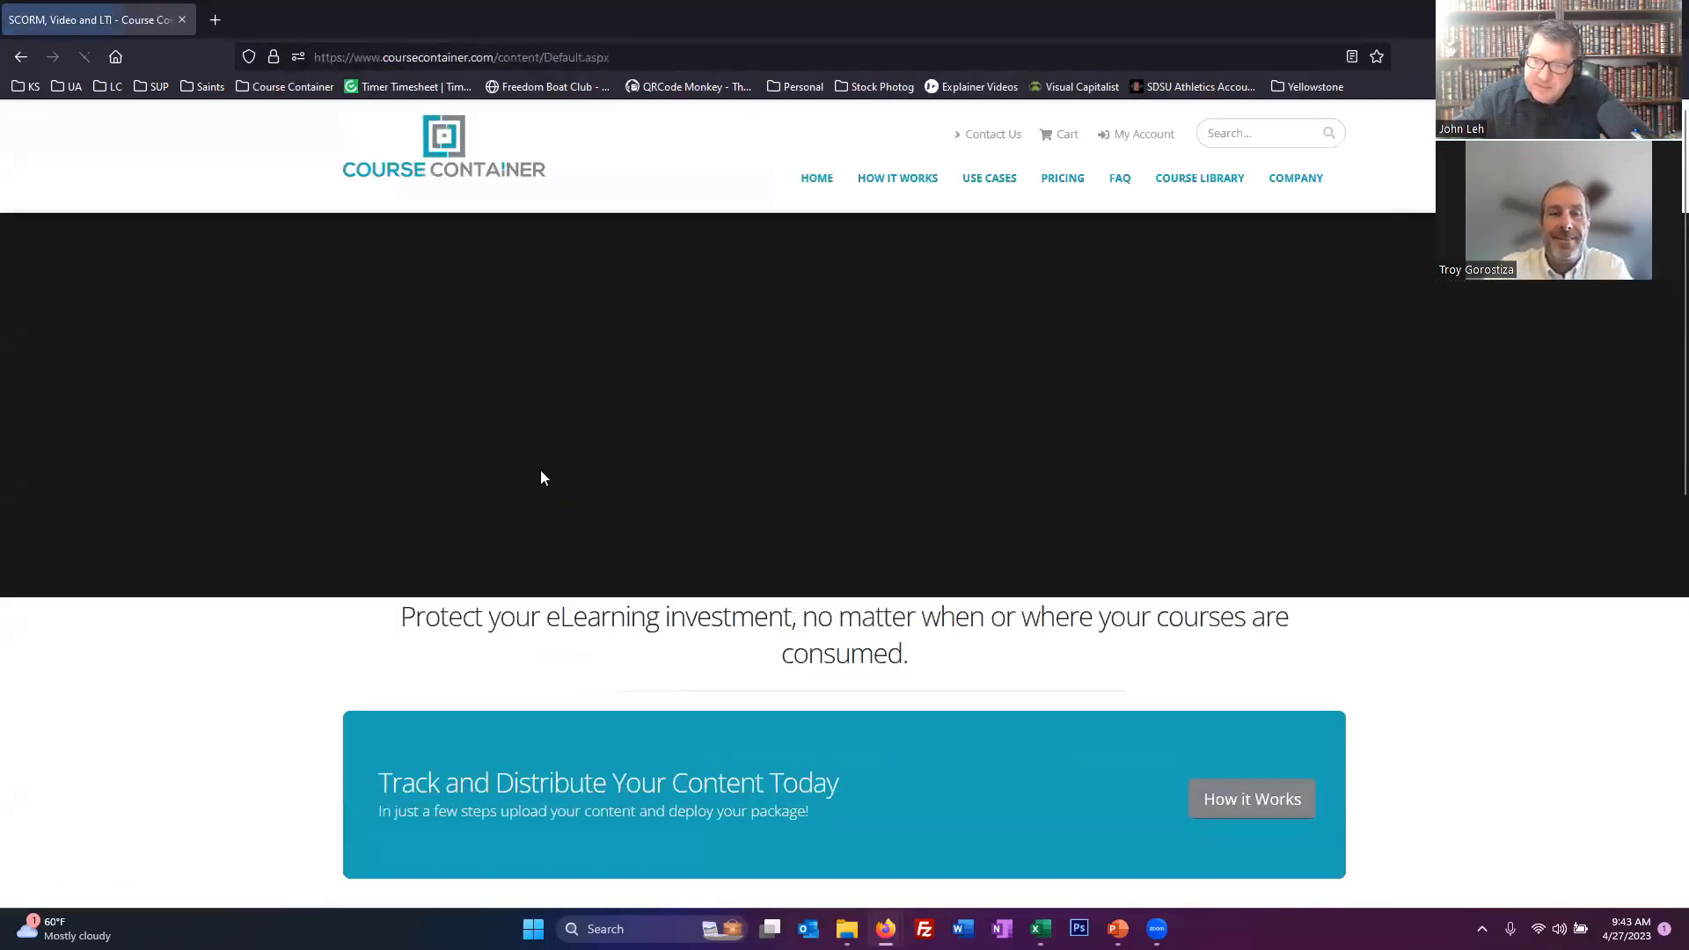